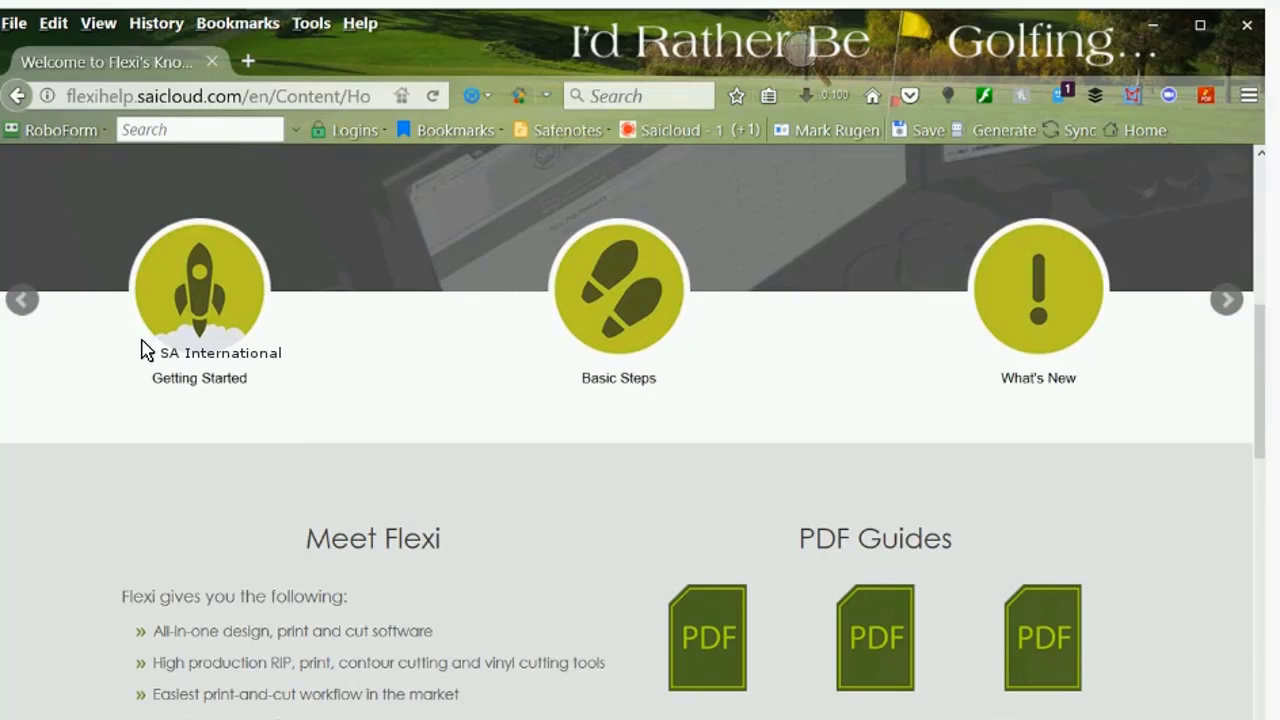
- Look through the home page's Meet Flexi, PDF Guides and Videos sections, and open the Basic Steps tutorial
scroll(141, 349, "down", 5)
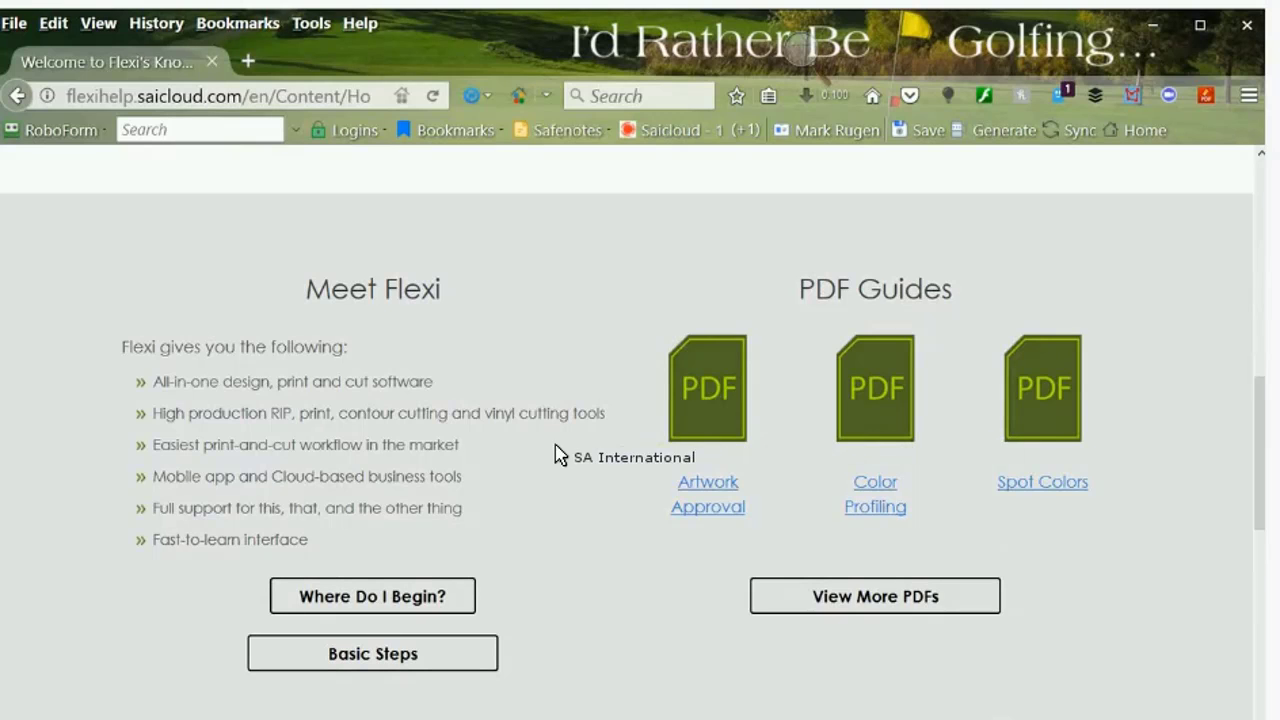
scroll(449, 446, "down", 2)
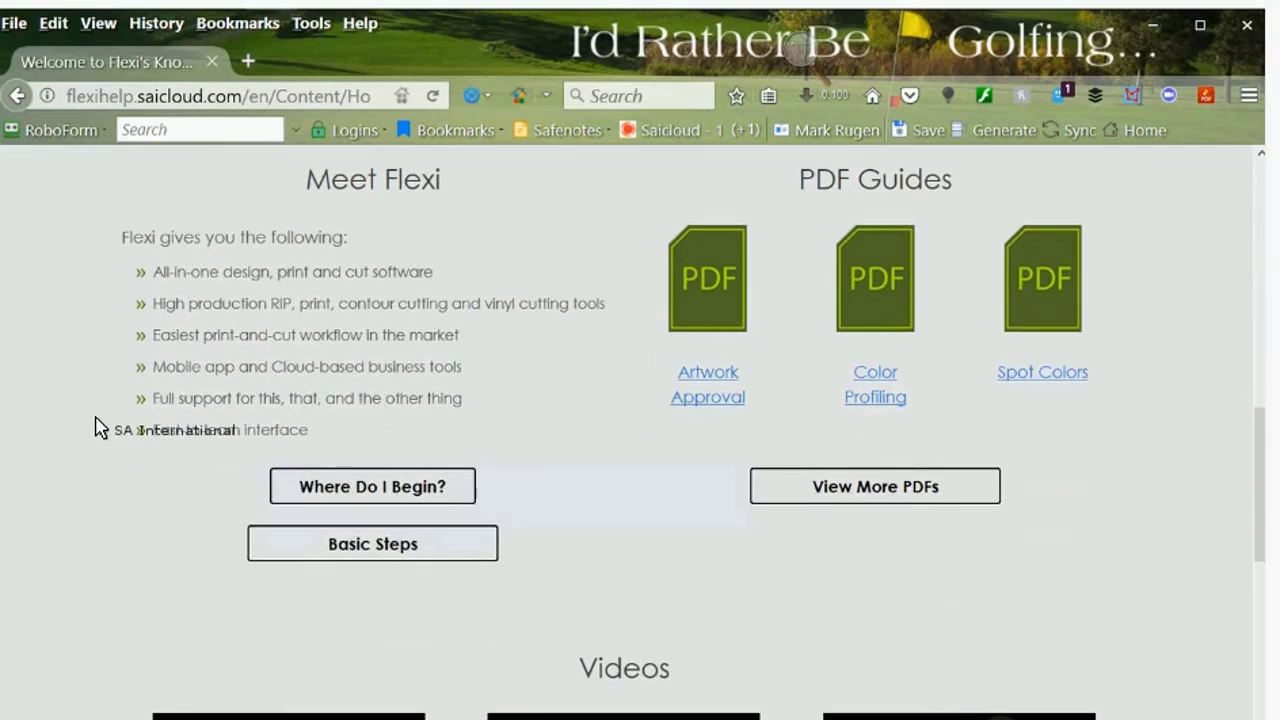
scroll(40, 331, "down", 2)
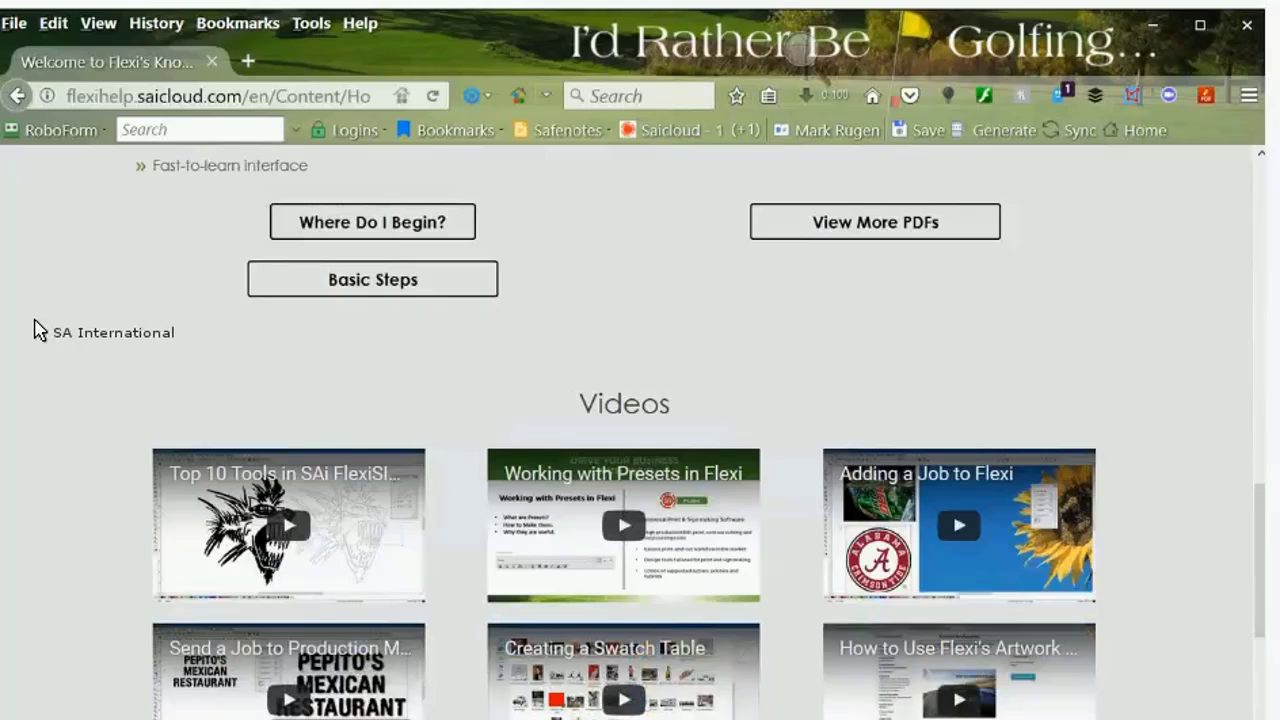
scroll(35, 330, "down", 2)
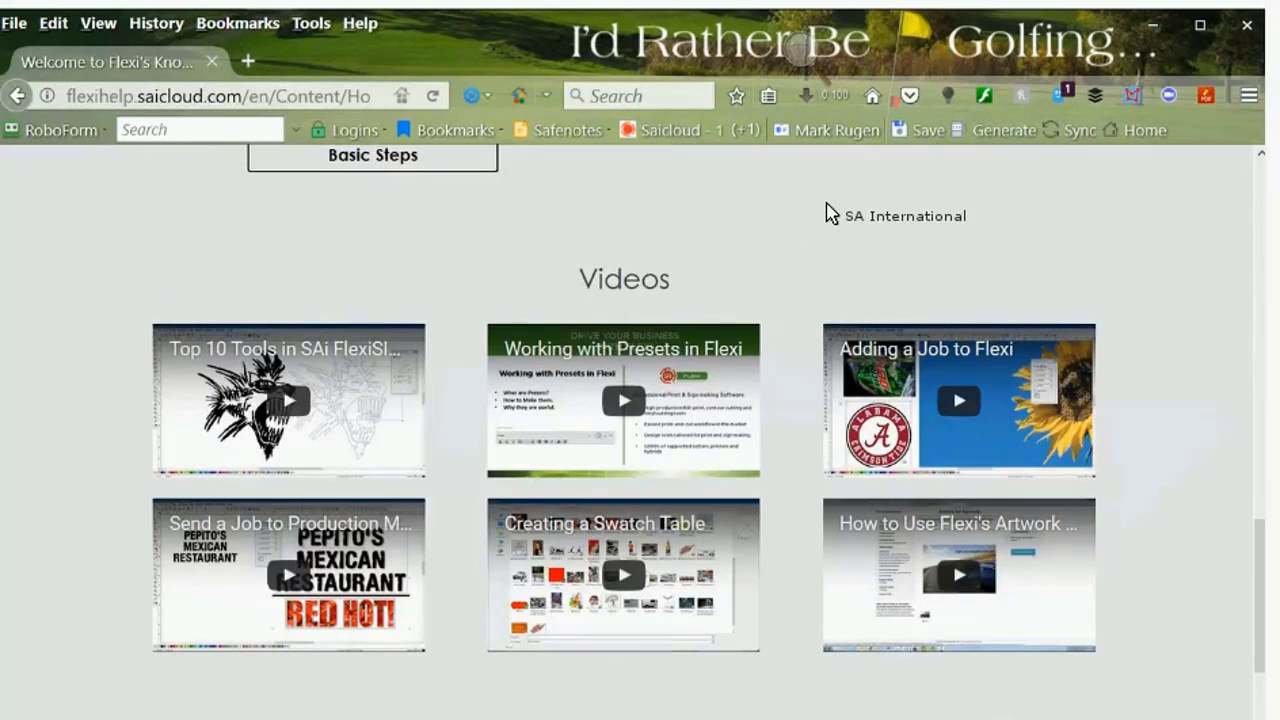
scroll(922, 280, "down", 3)
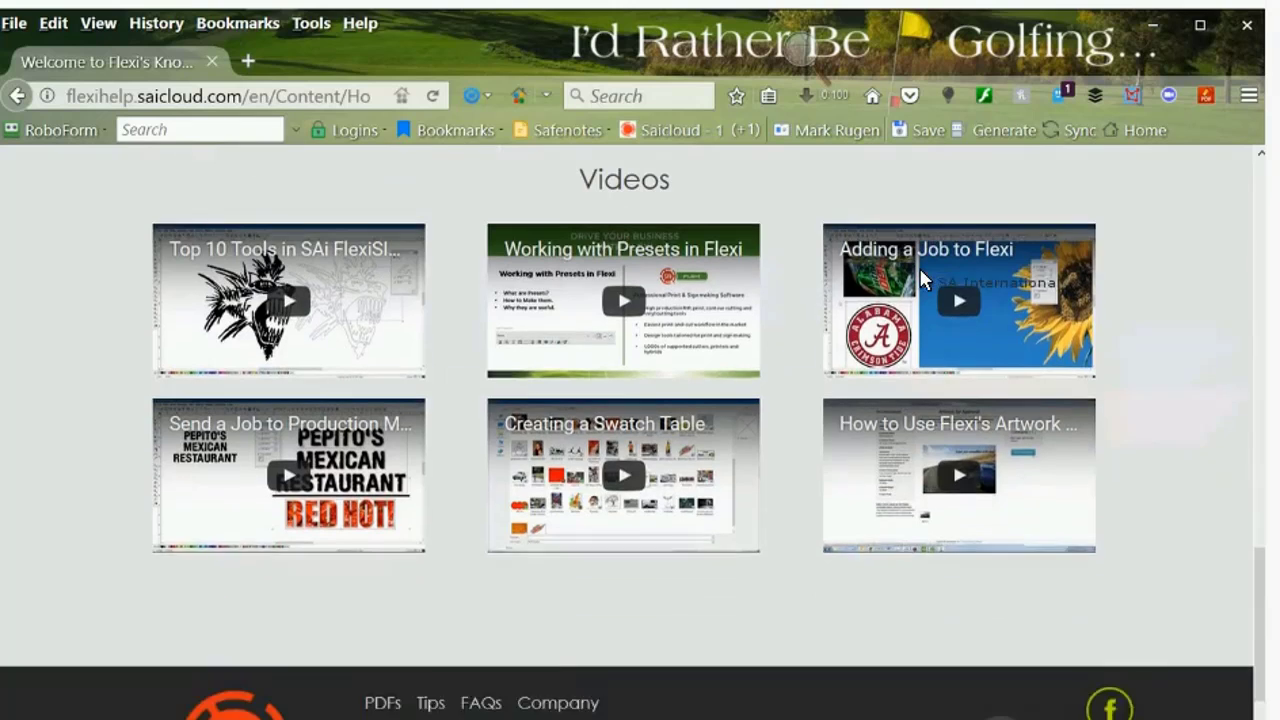
scroll(916, 276, "up", 2)
scroll(916, 278, "up", 1)
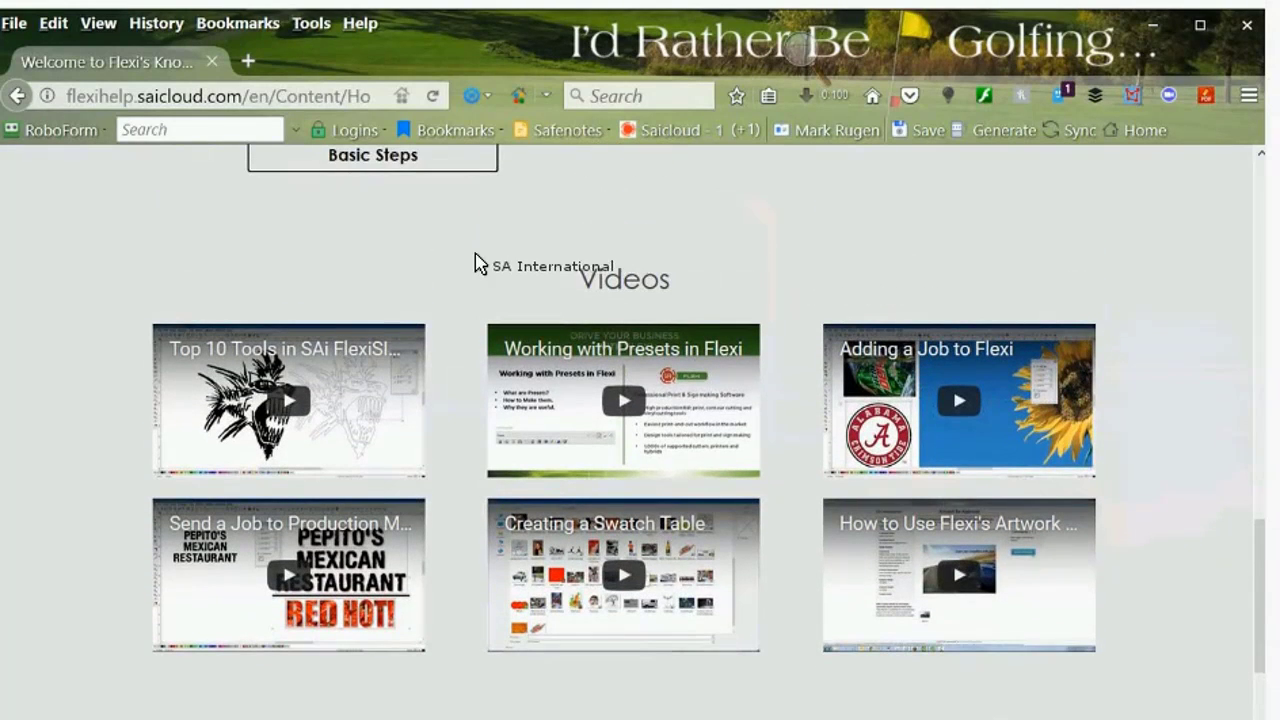
scroll(448, 265, "up", 3)
scroll(294, 284, "up", 3)
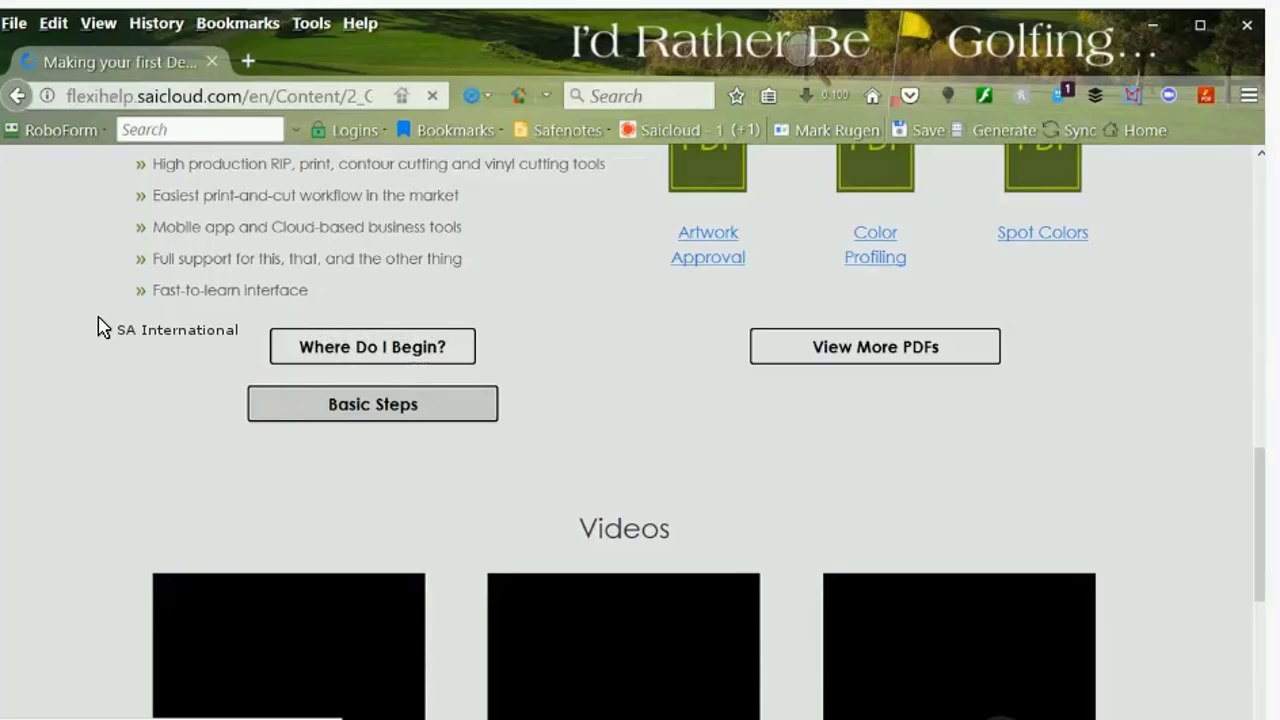
- Read through the Making your first Design tutorial, from the settings dialogs to modifying a drawn object
scroll(97, 322, "down", 5)
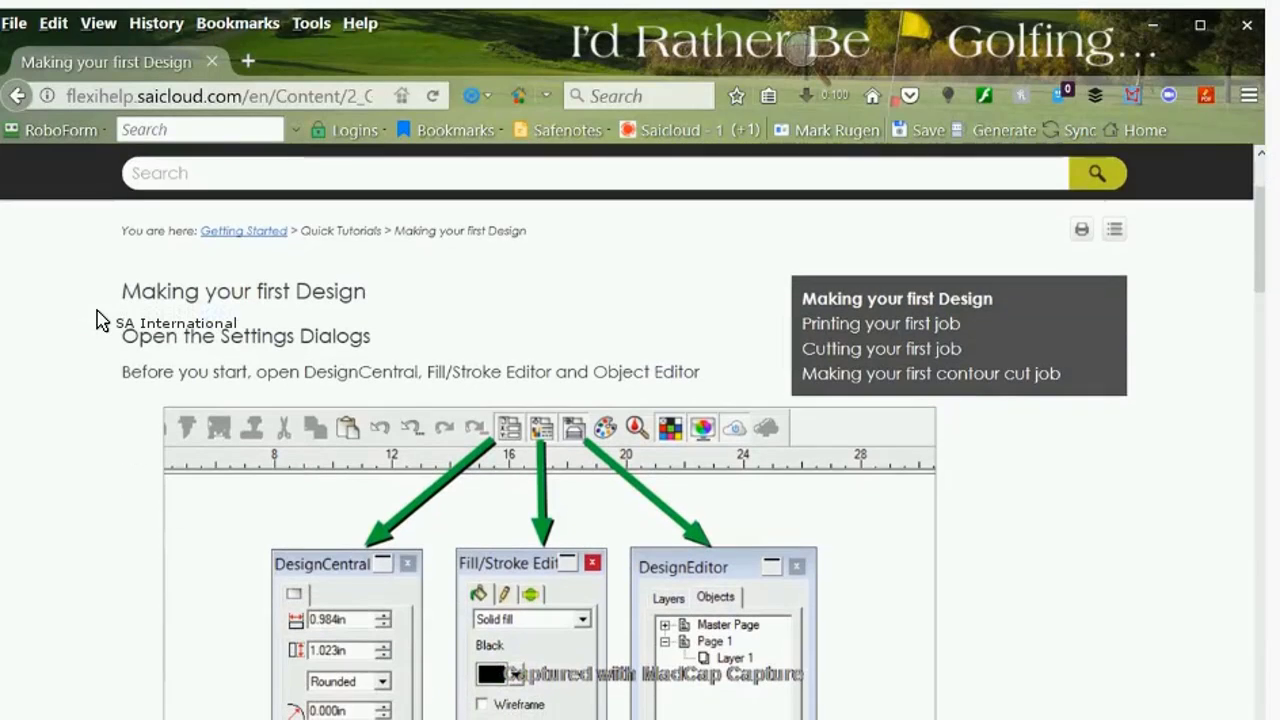
scroll(97, 322, "down", 2)
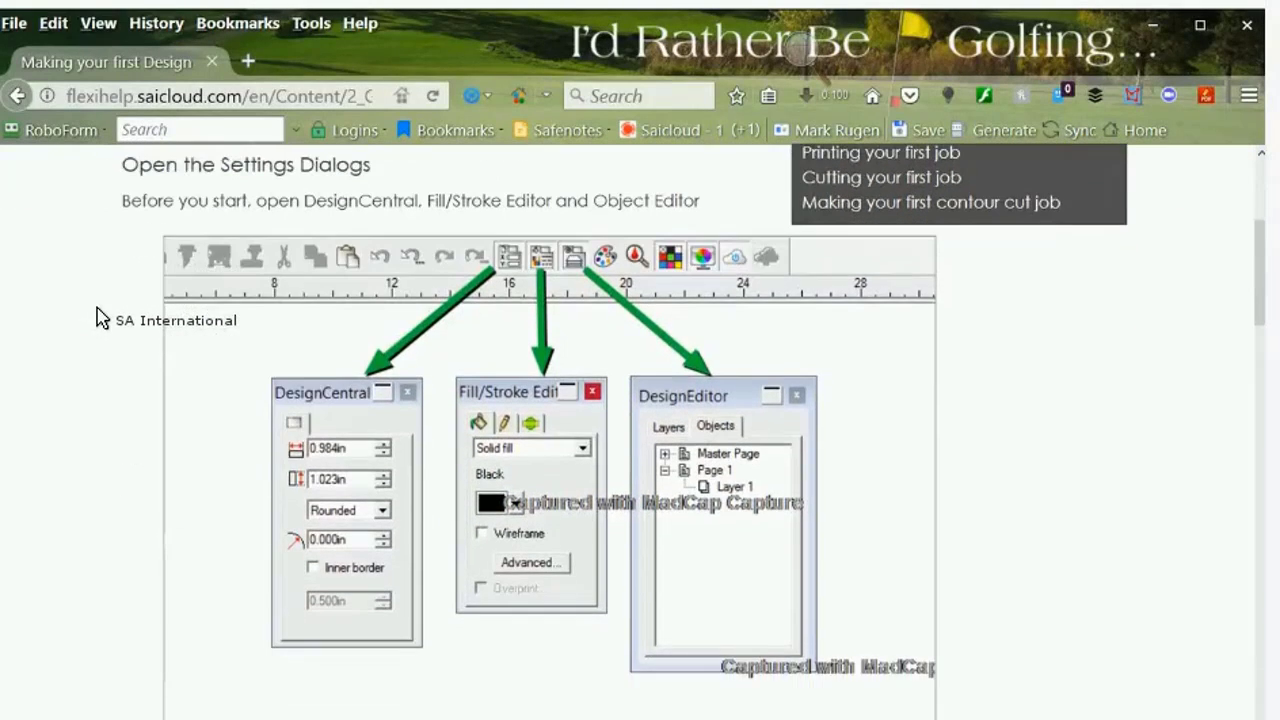
scroll(75, 308, "down", 2)
scroll(70, 305, "down", 6)
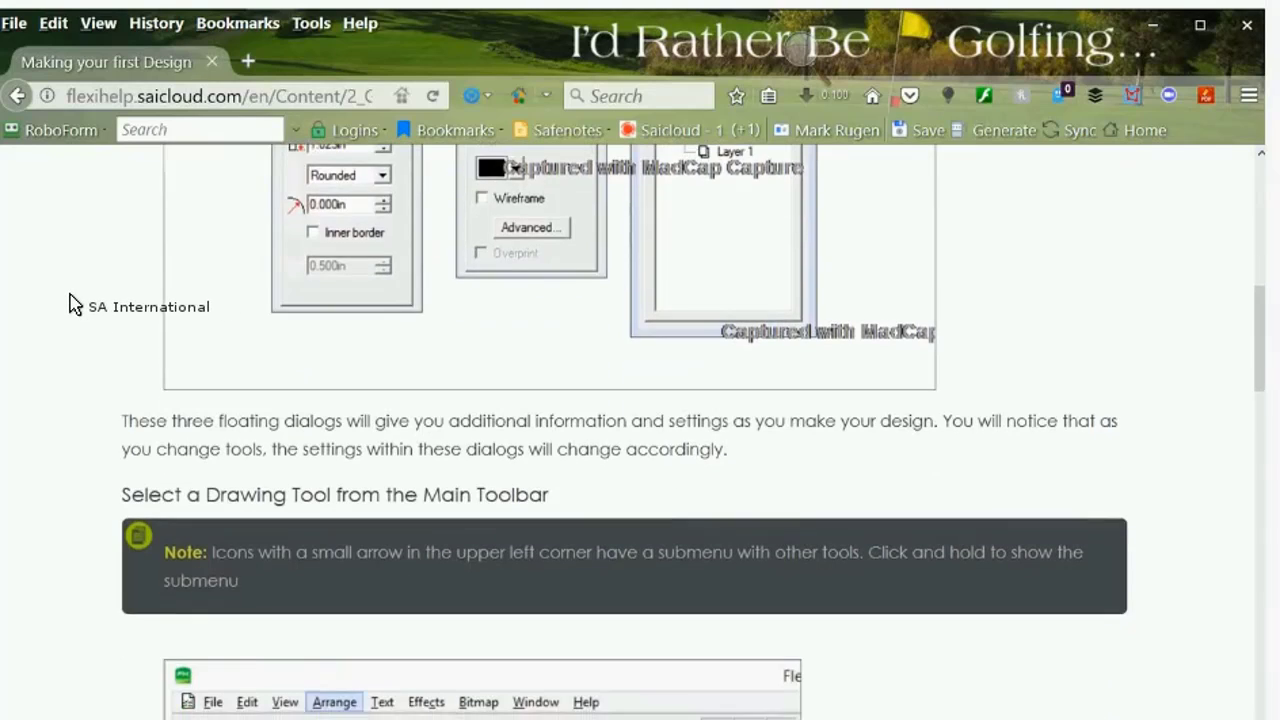
scroll(70, 305, "down", 6)
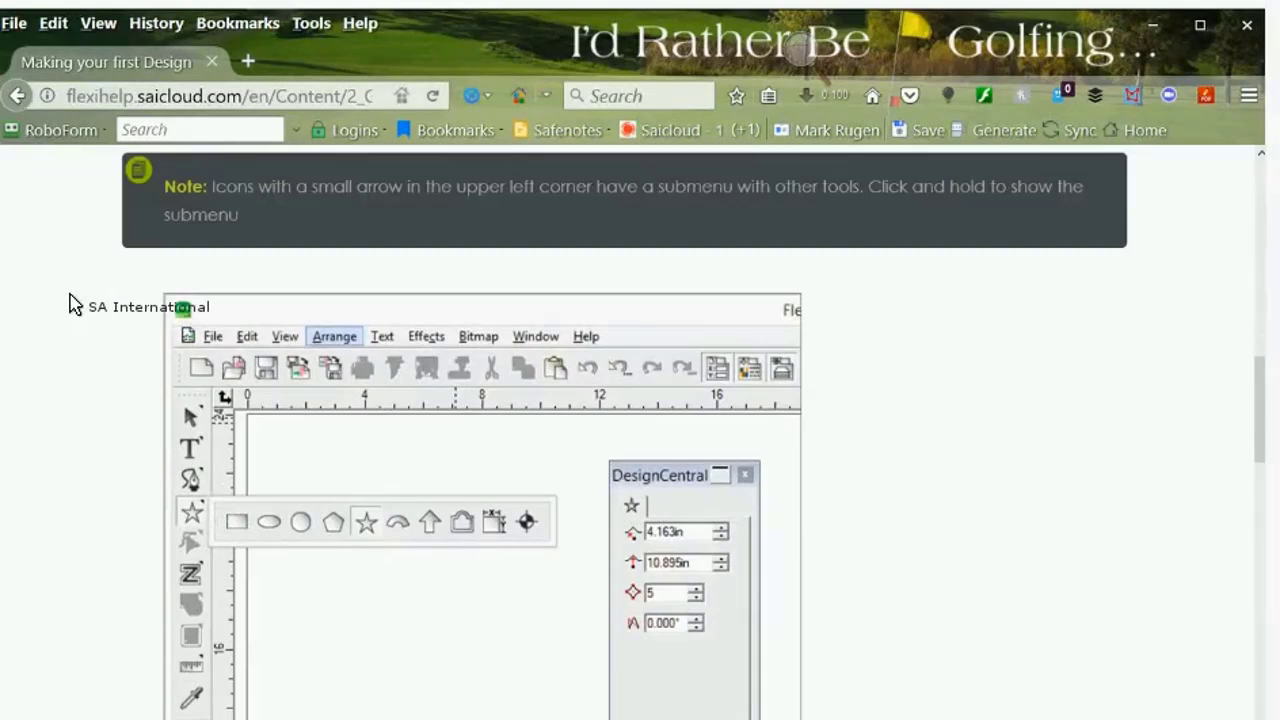
scroll(70, 305, "down", 2)
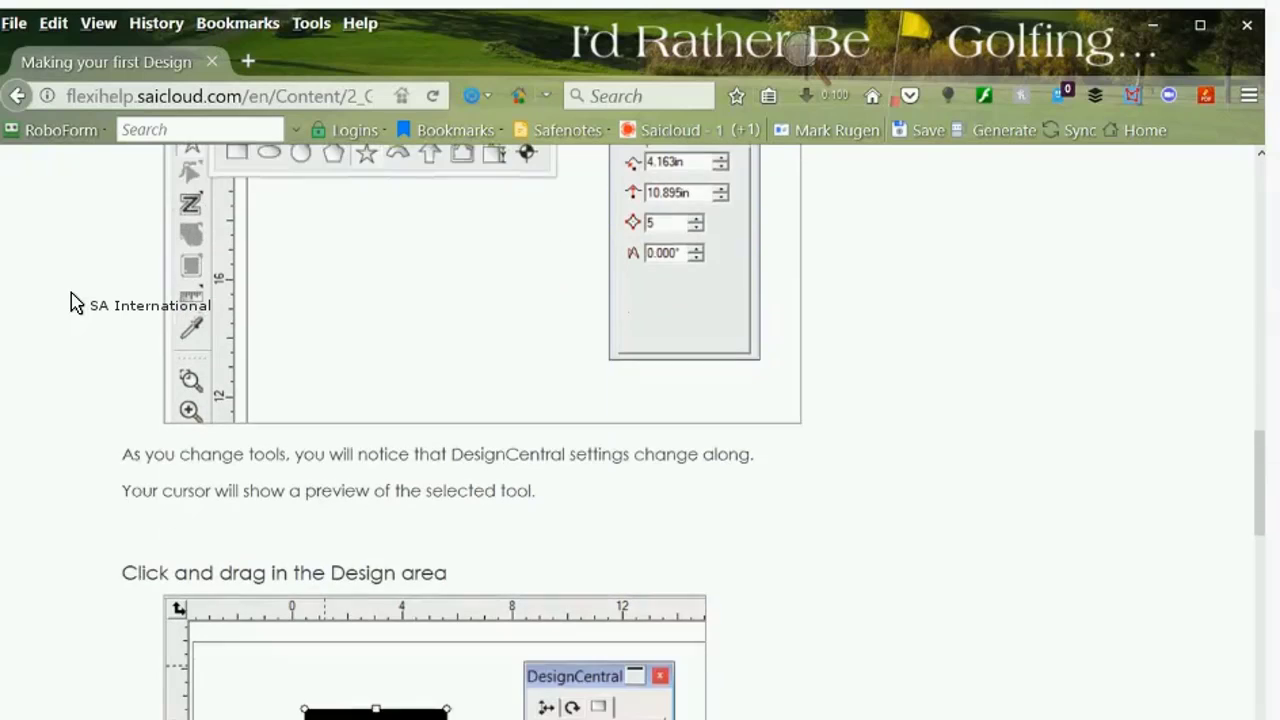
scroll(70, 305, "down", 3)
scroll(70, 305, "down", 7)
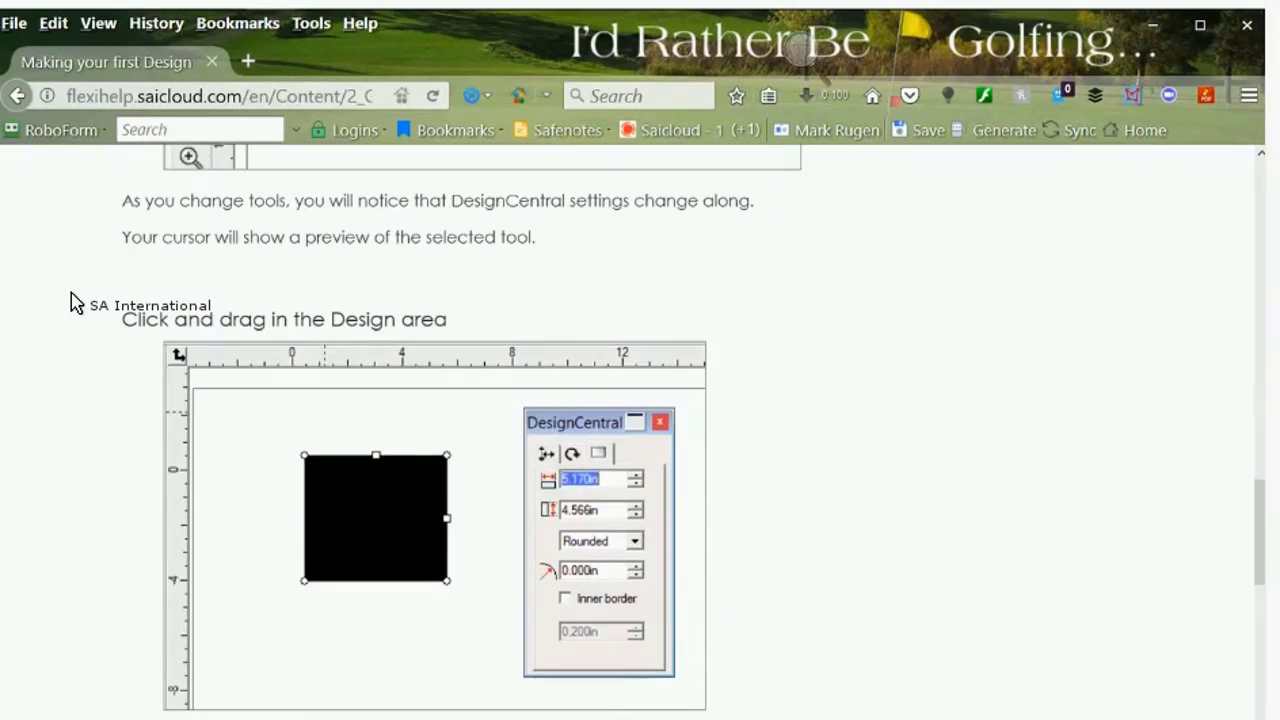
scroll(70, 305, "down", 2)
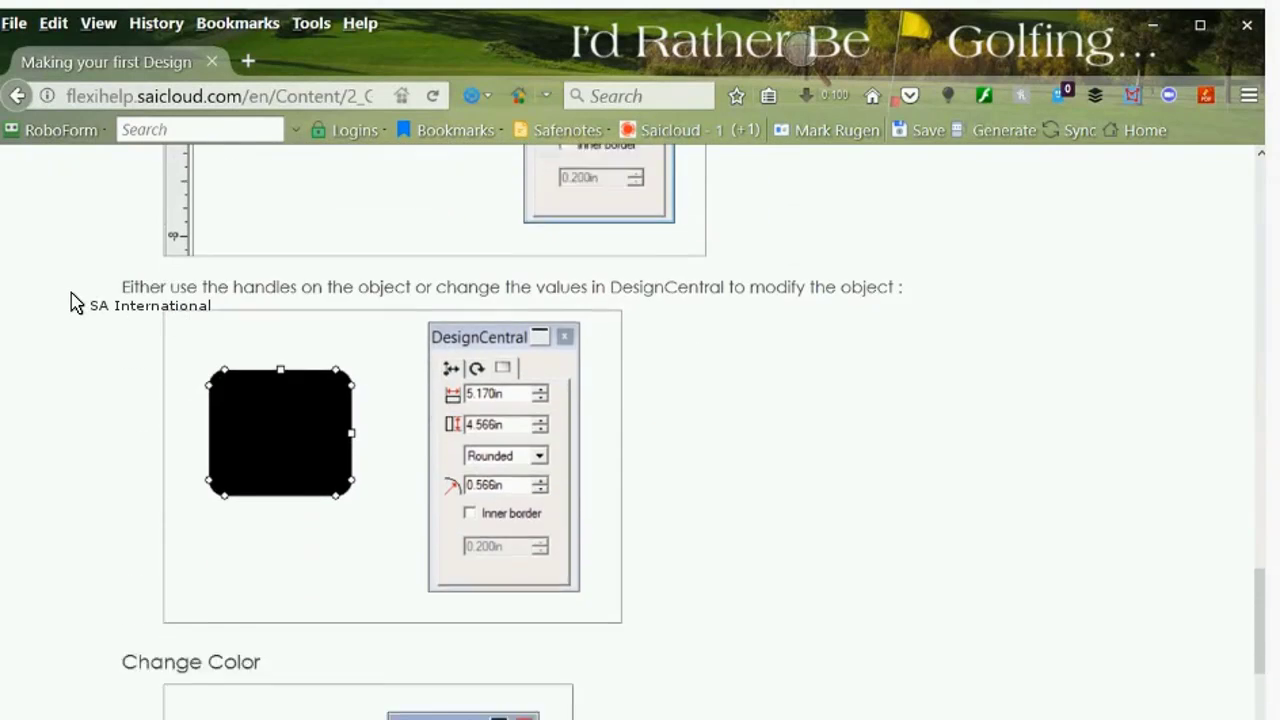
scroll(71, 300, "up", 11)
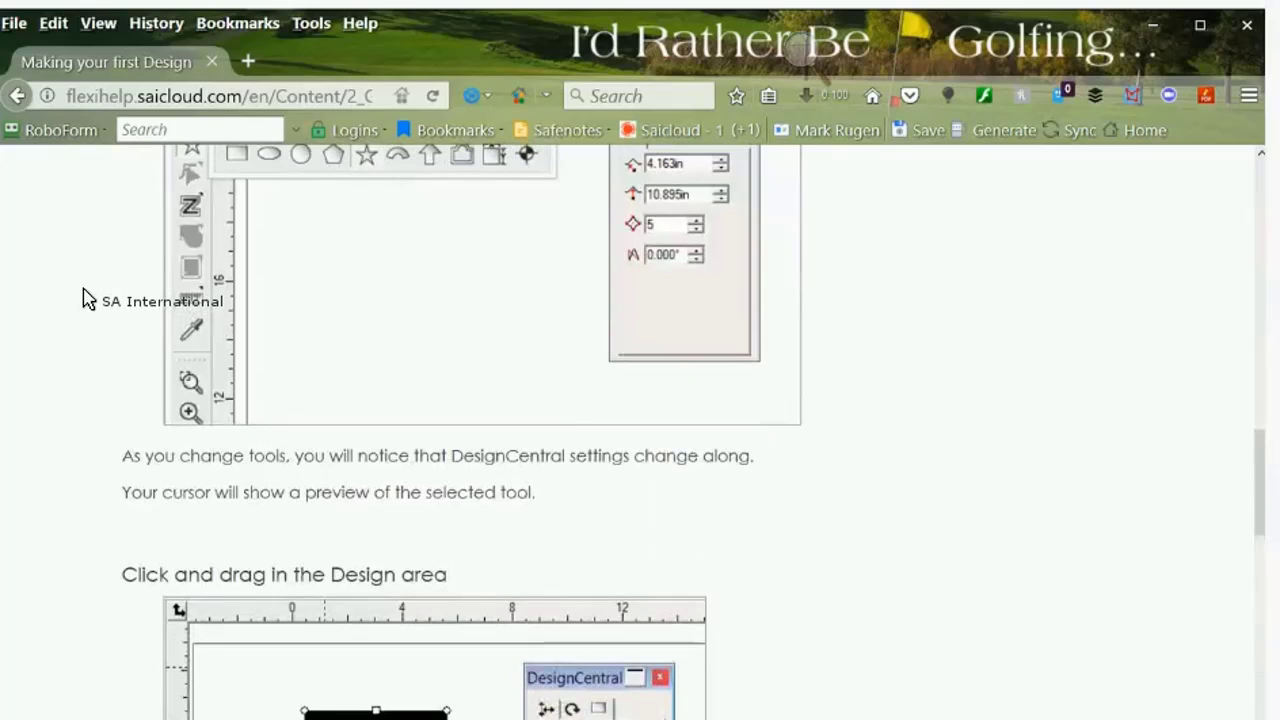
scroll(166, 306, "up", 10)
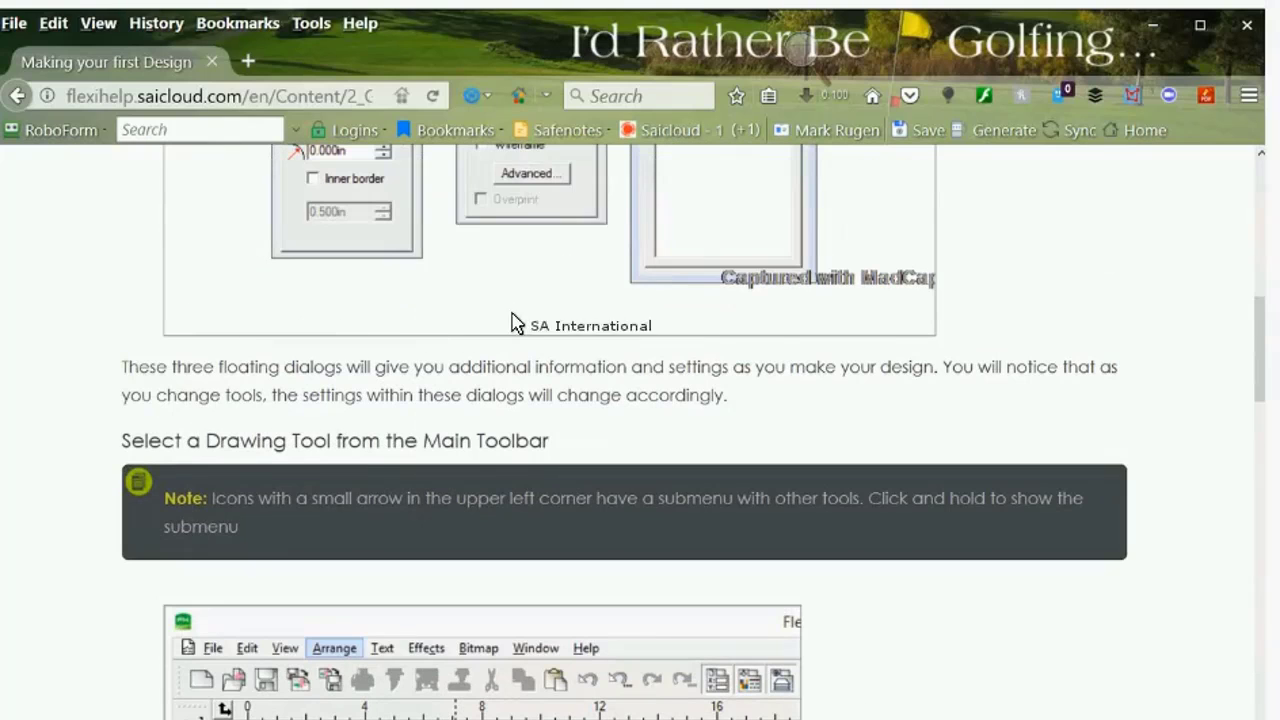
scroll(830, 305, "up", 6)
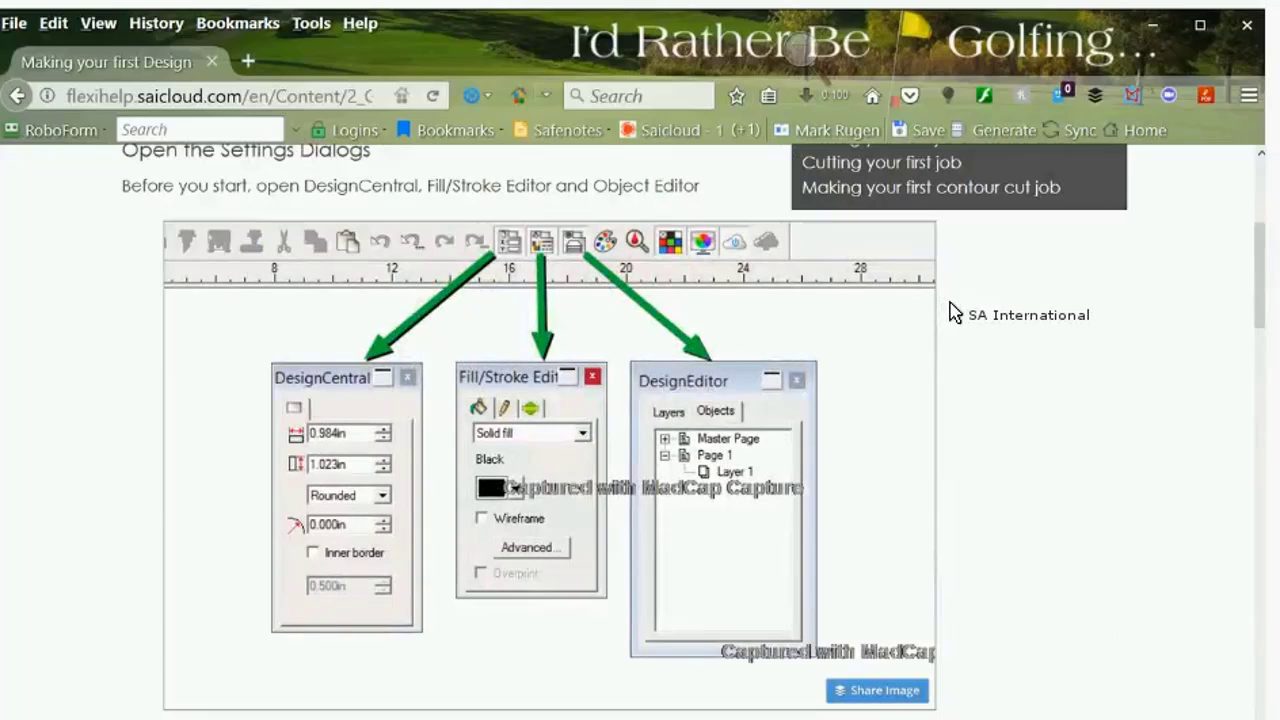
scroll(953, 313, "up", 5)
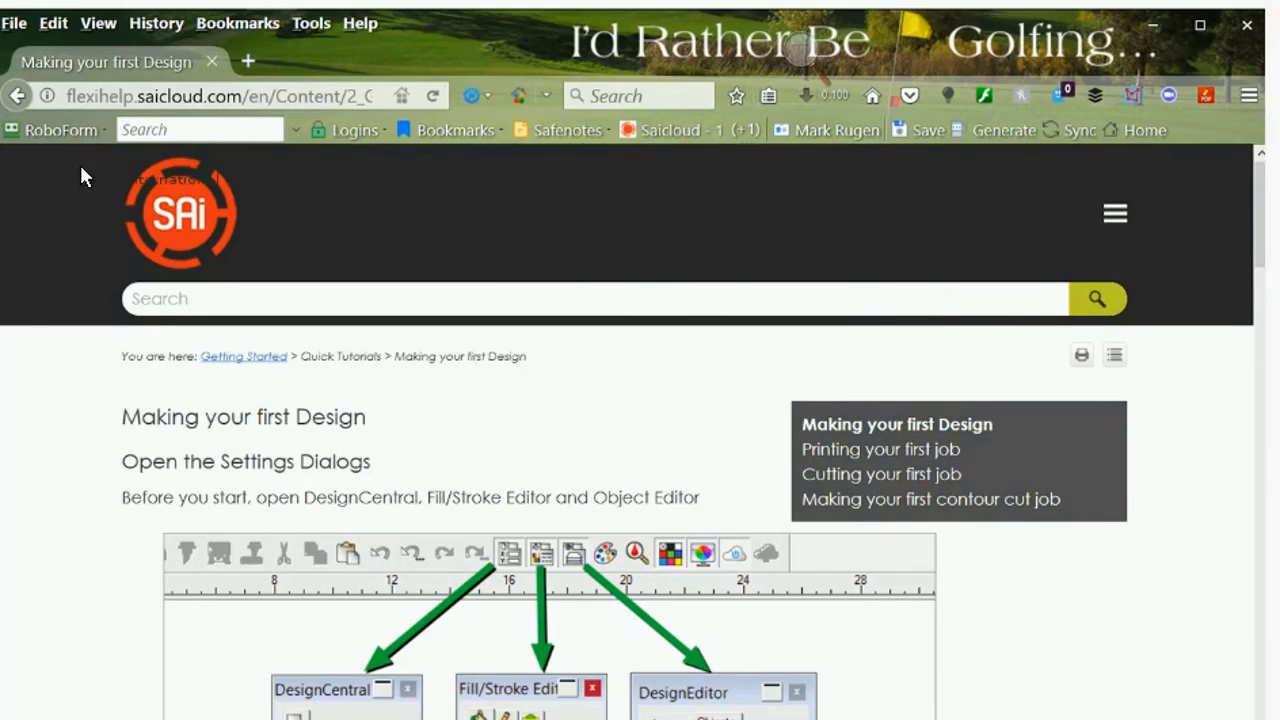
- Return to the Flexi Knowledge Base home page and its welcome heading
left_click(18, 95)
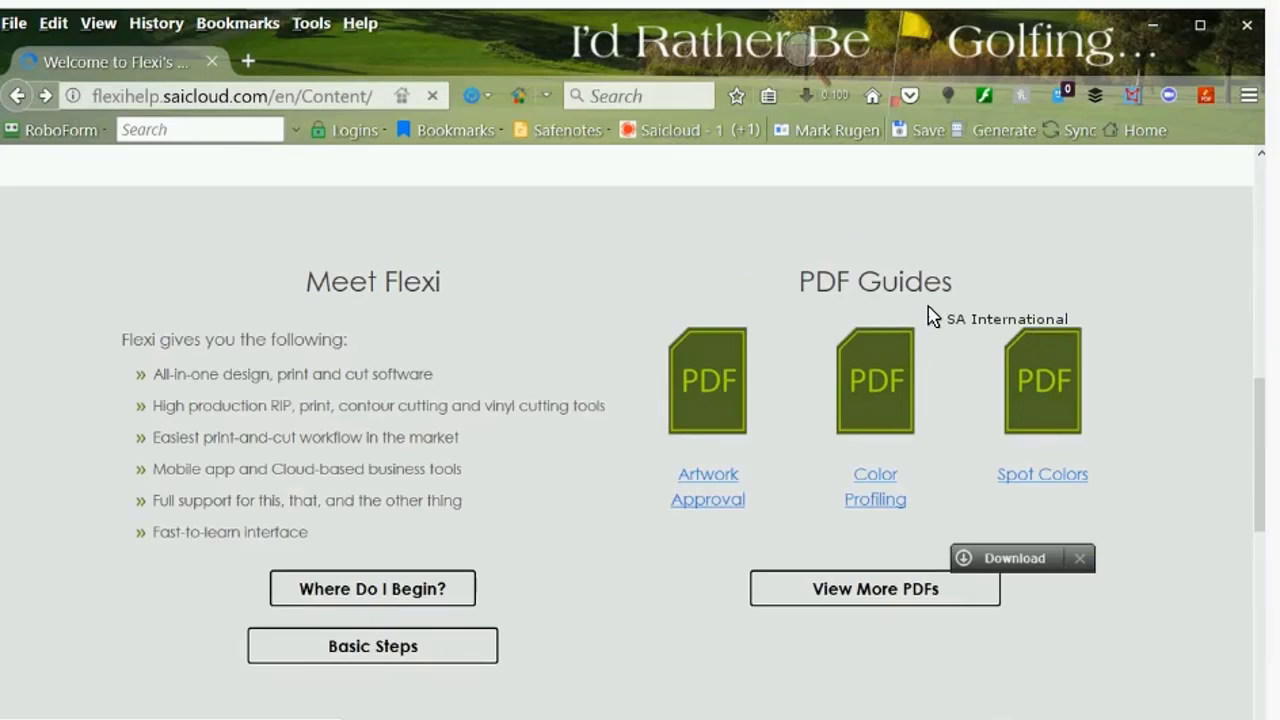
scroll(931, 257, "up", 5)
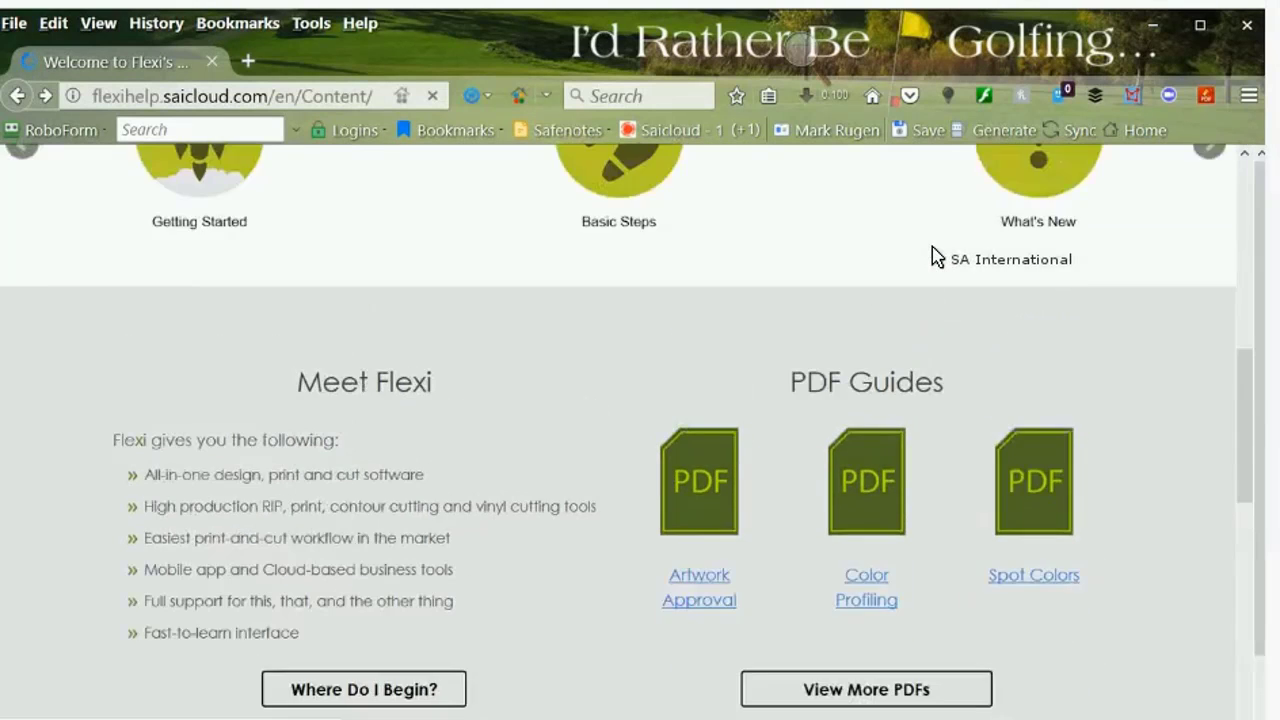
scroll(916, 264, "up", 3)
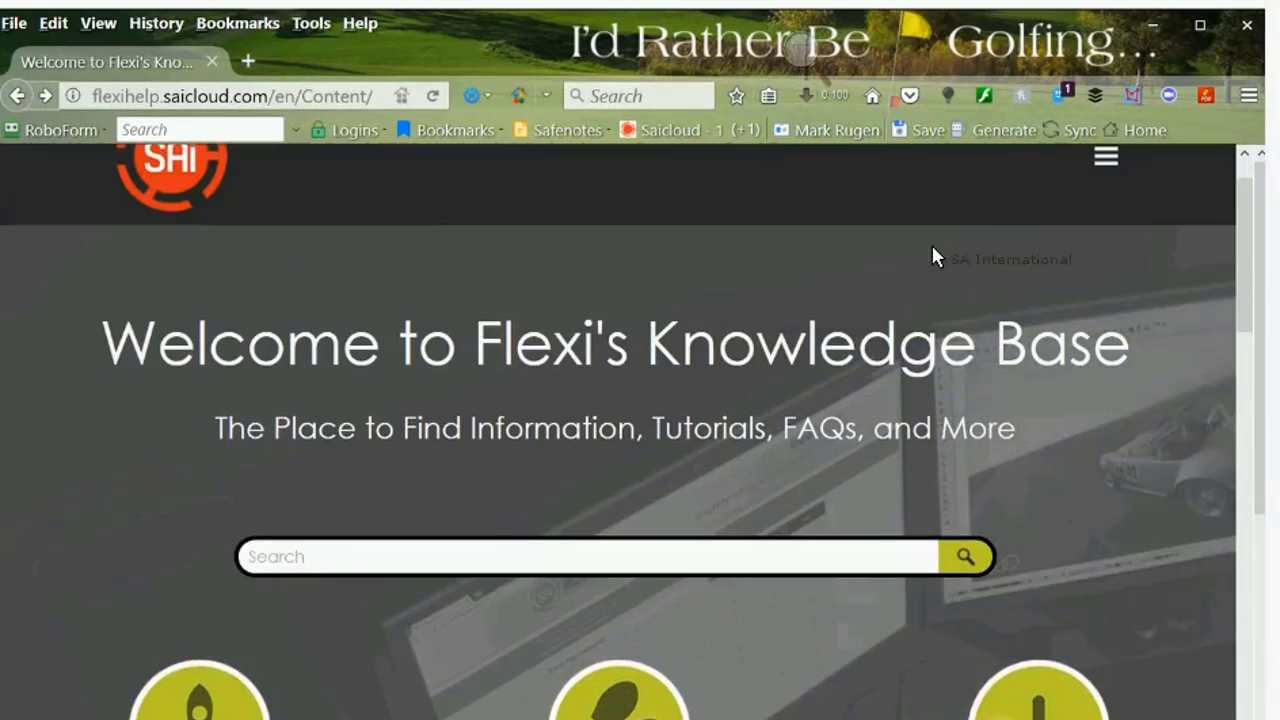
- Switch from the browser to the Flexi window with the untitled document
mouse_move(497, 34)
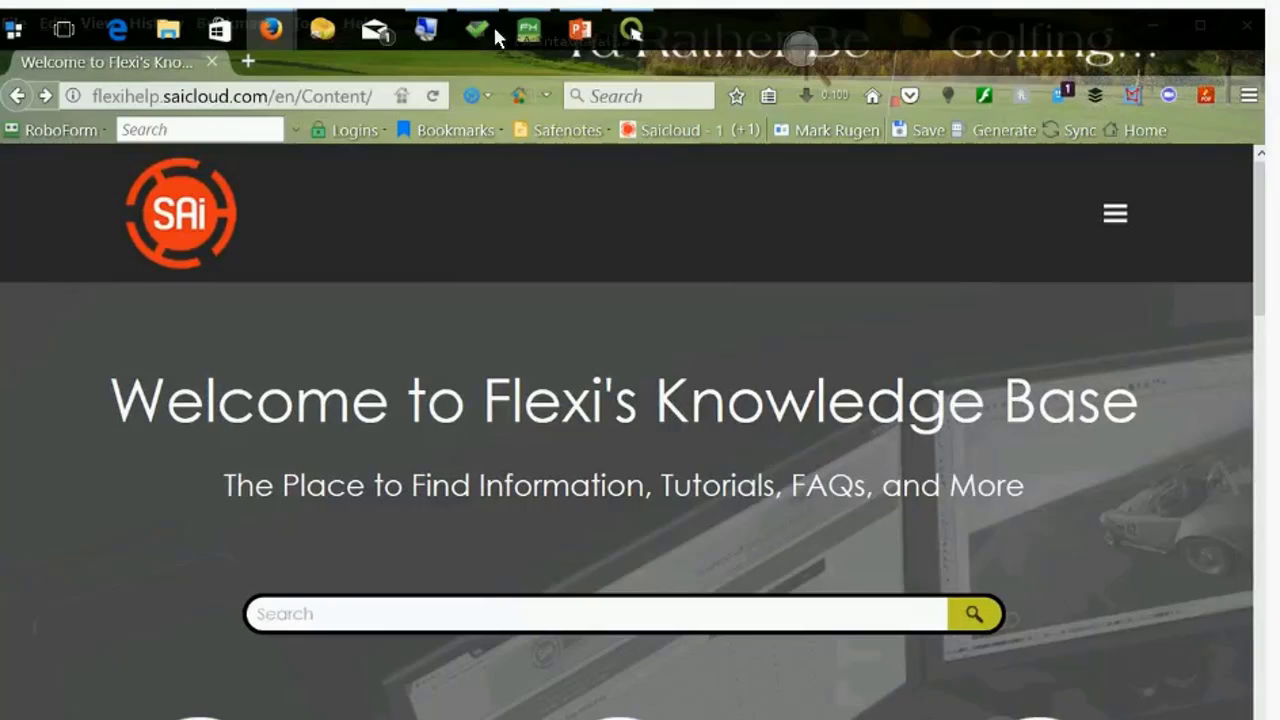
mouse_move(424, 32)
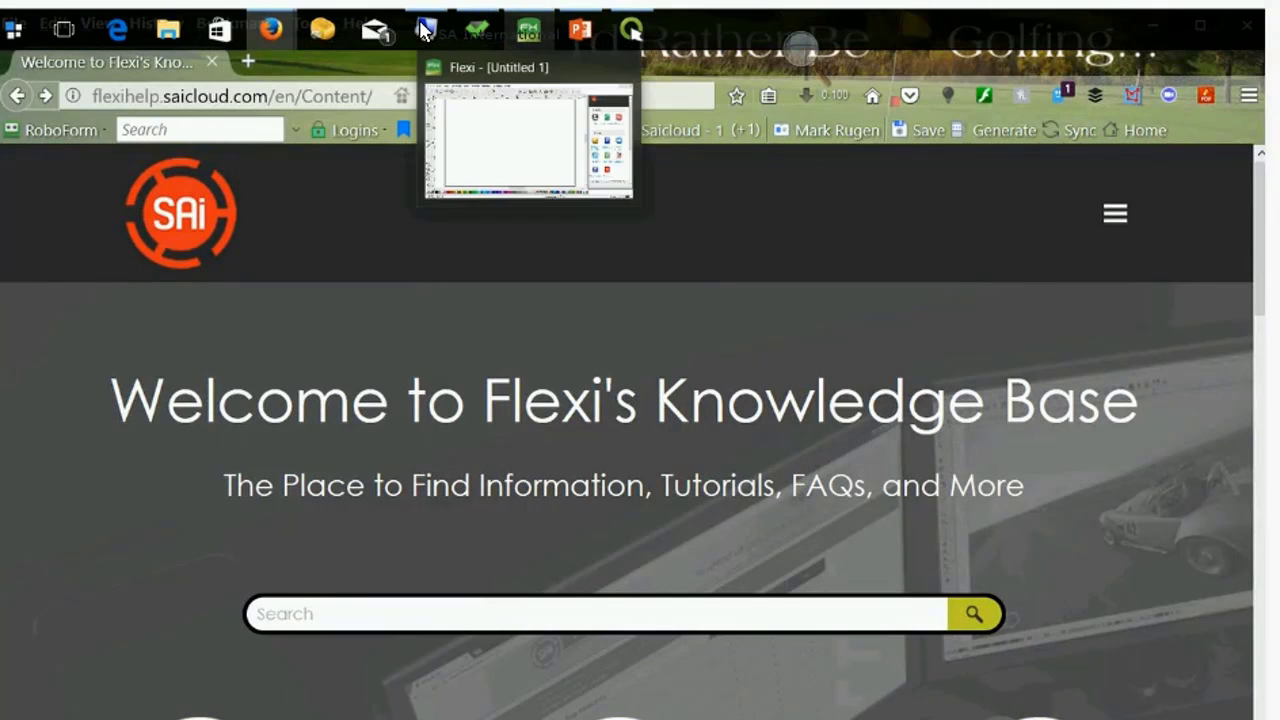
left_click(528, 140)
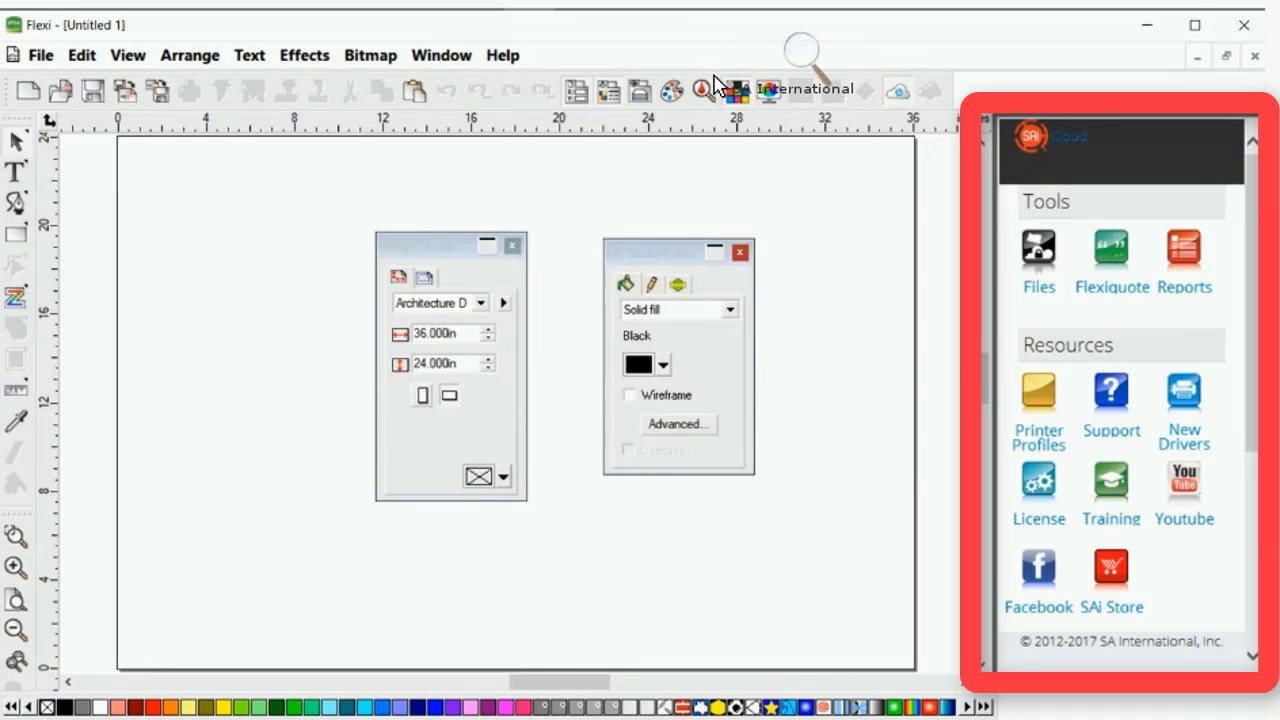
- Look through the Cloud panel's Tools, Resources and More sections, and hide the panel
left_click(897, 91)
left_click(897, 91)
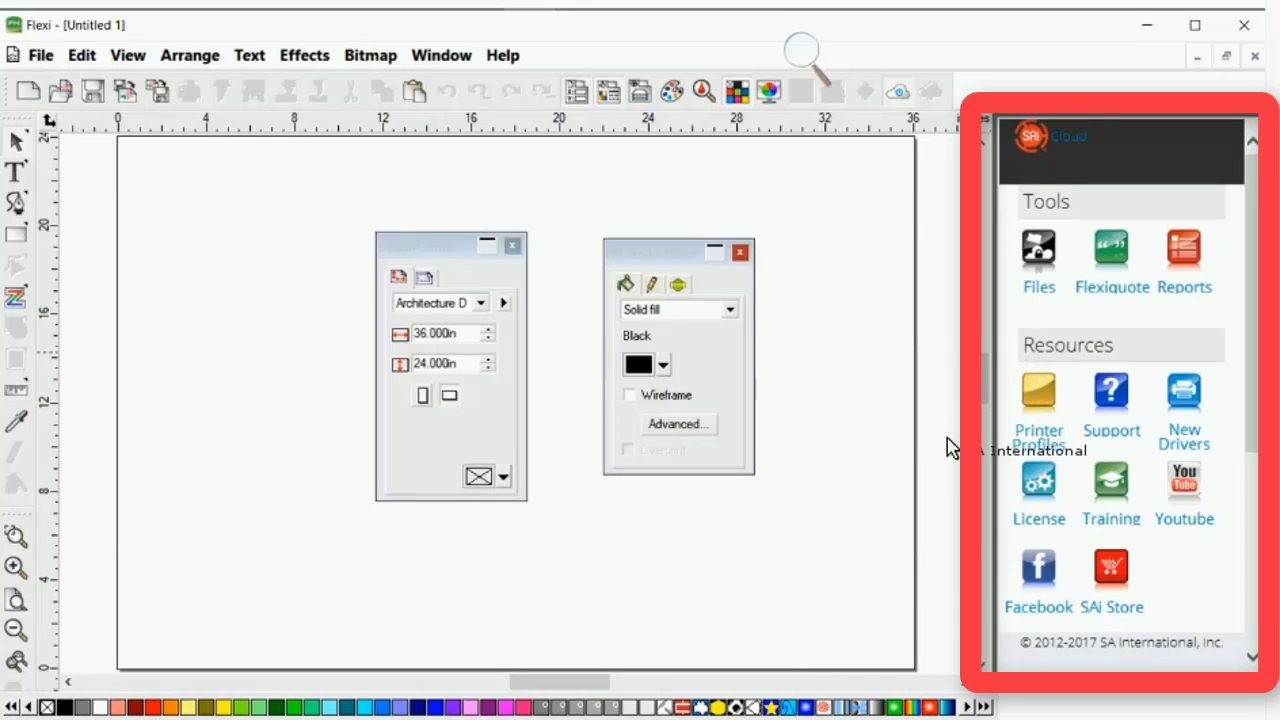
scroll(950, 452, "down", 1)
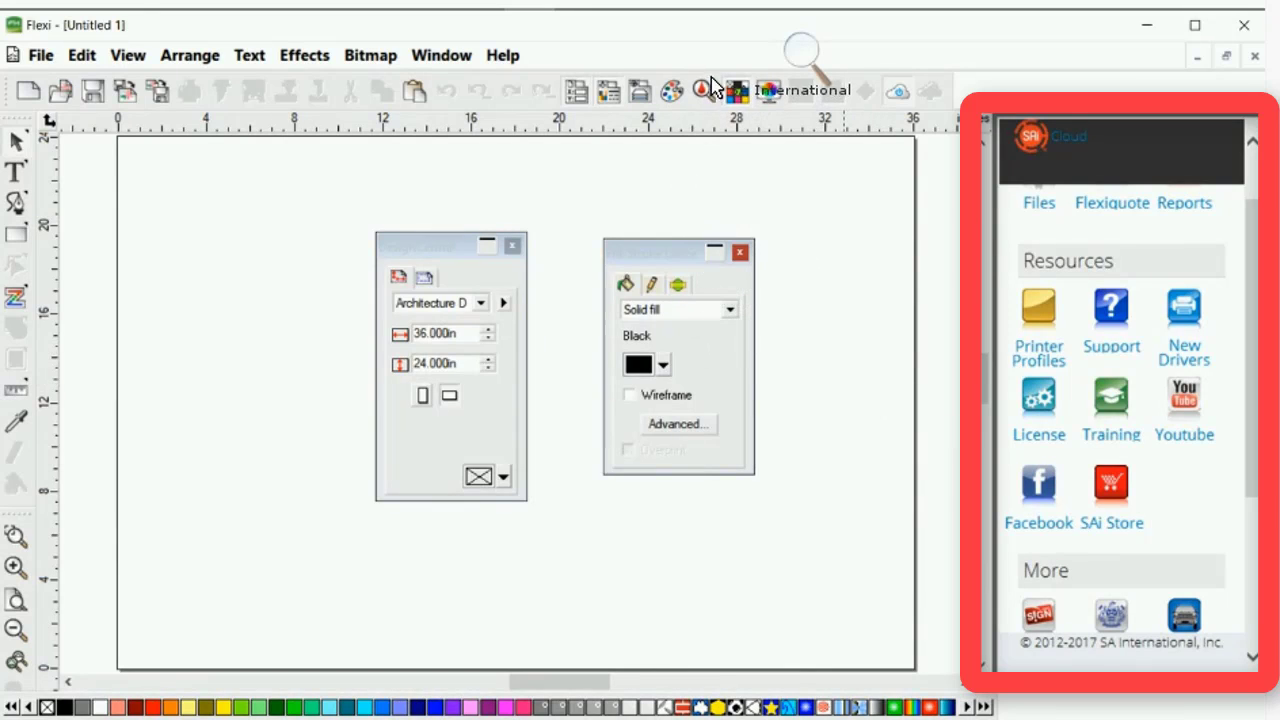
left_click(897, 91)
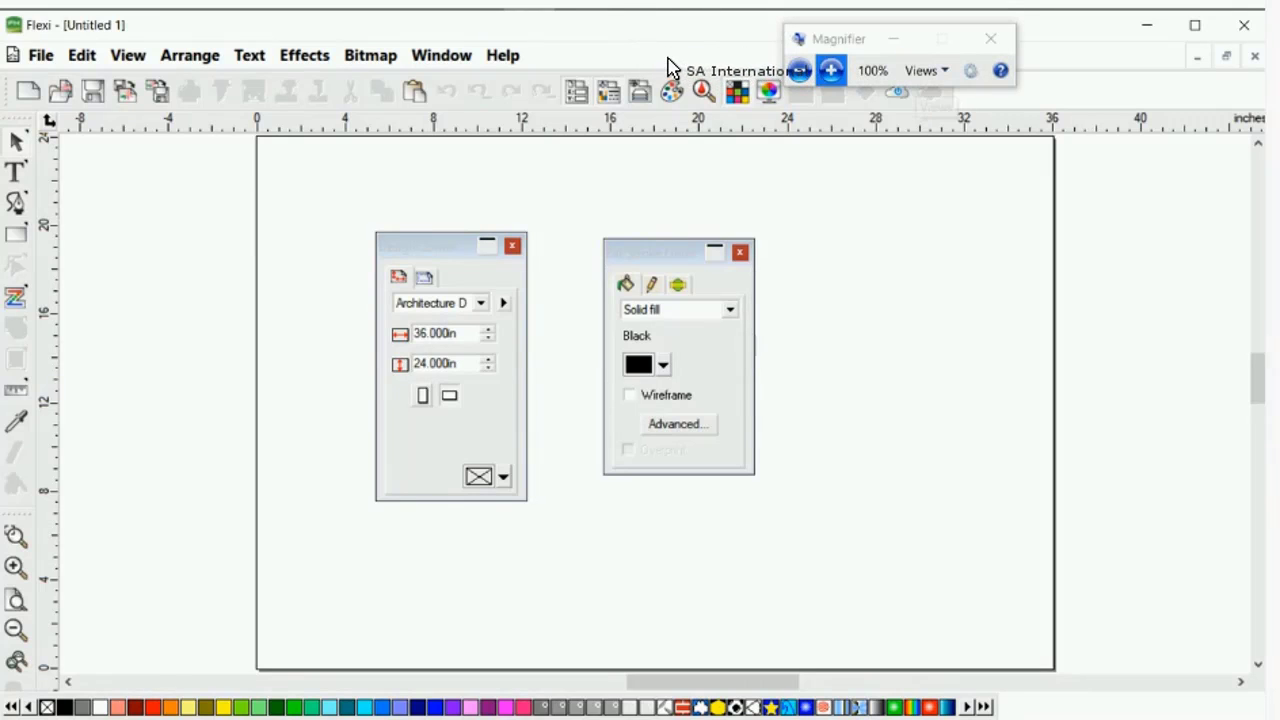
- Show the Text tool's variants with the screen magnified to 200%, and restore the magnification to 100%
key("super+plus")
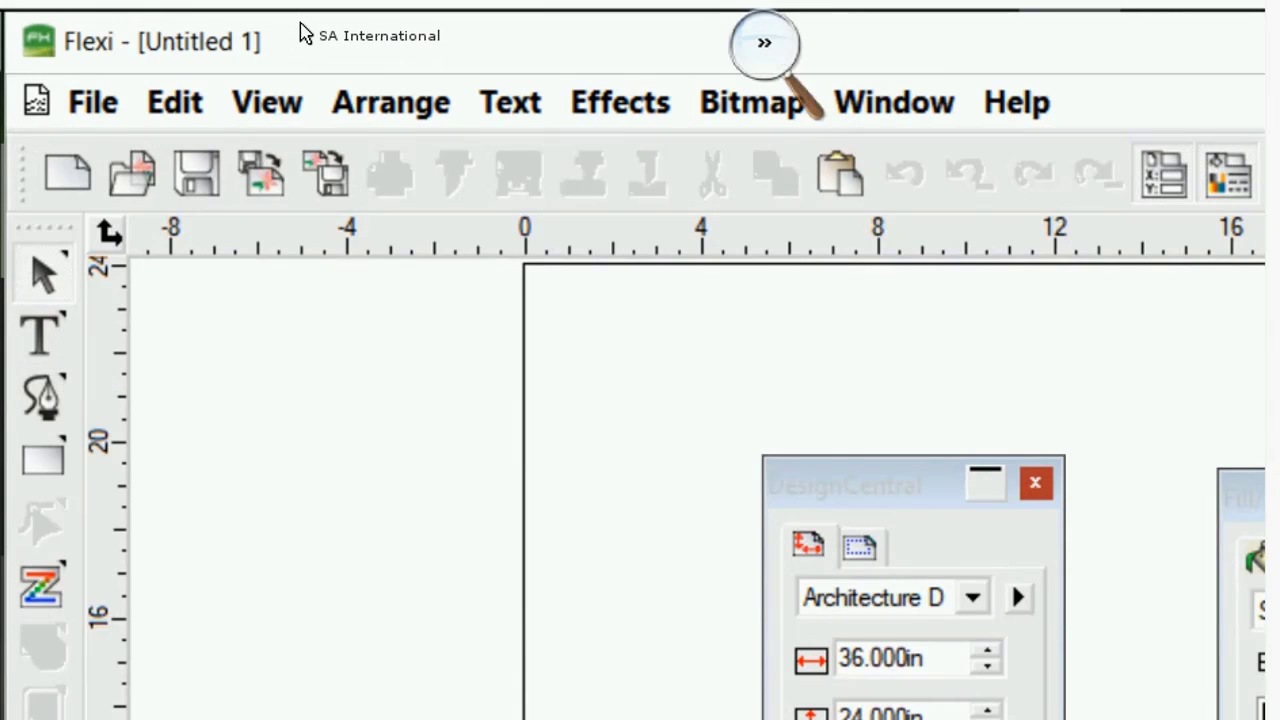
left_click(765, 45)
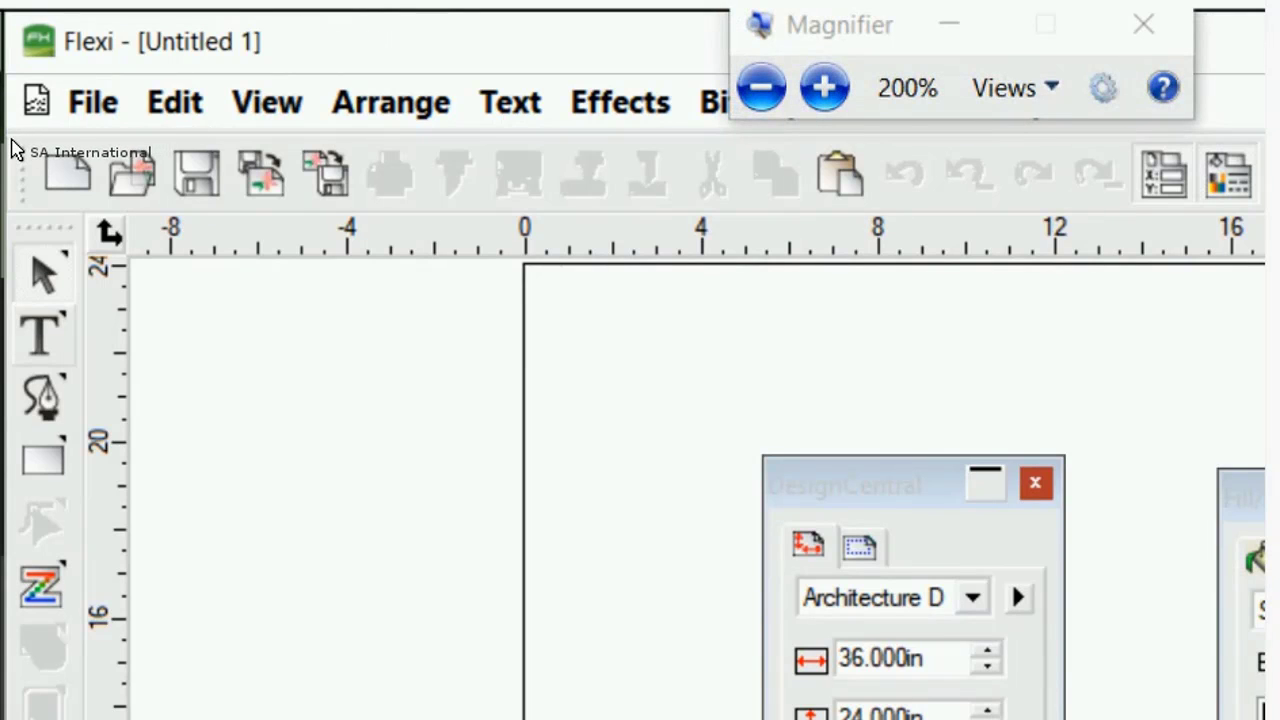
left_click(40, 335)
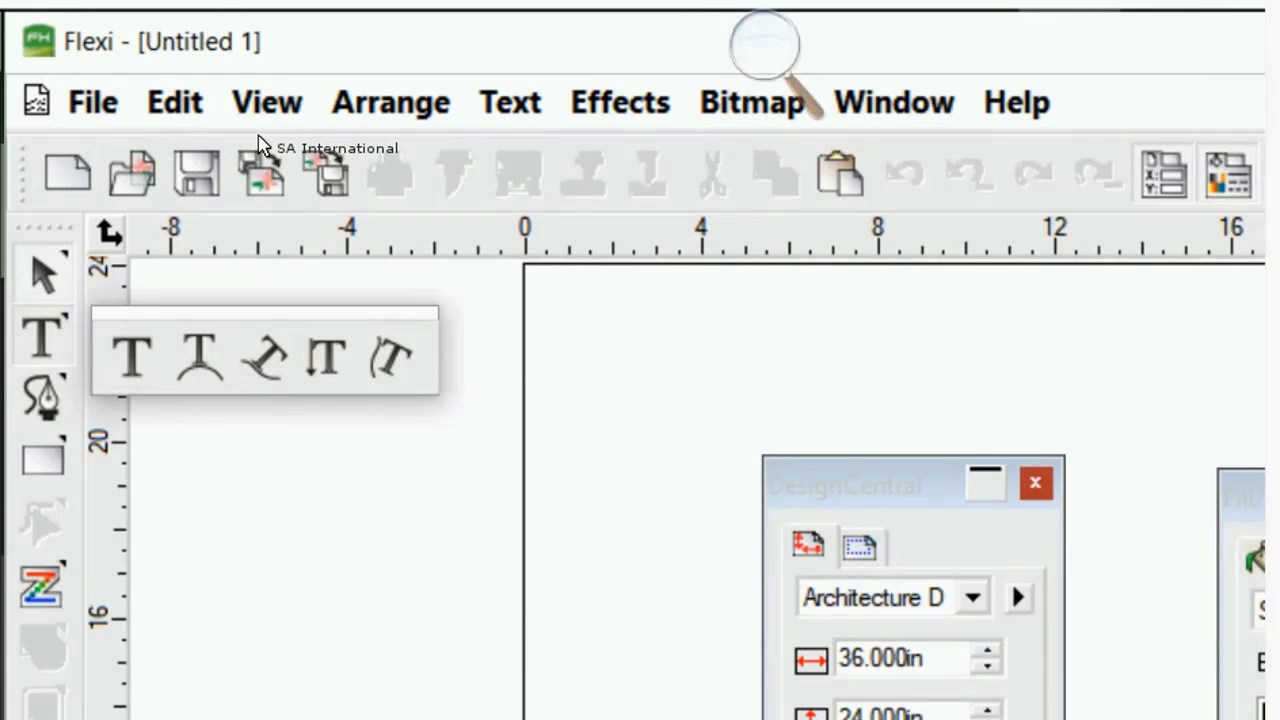
left_click(298, 18)
left_click(765, 46)
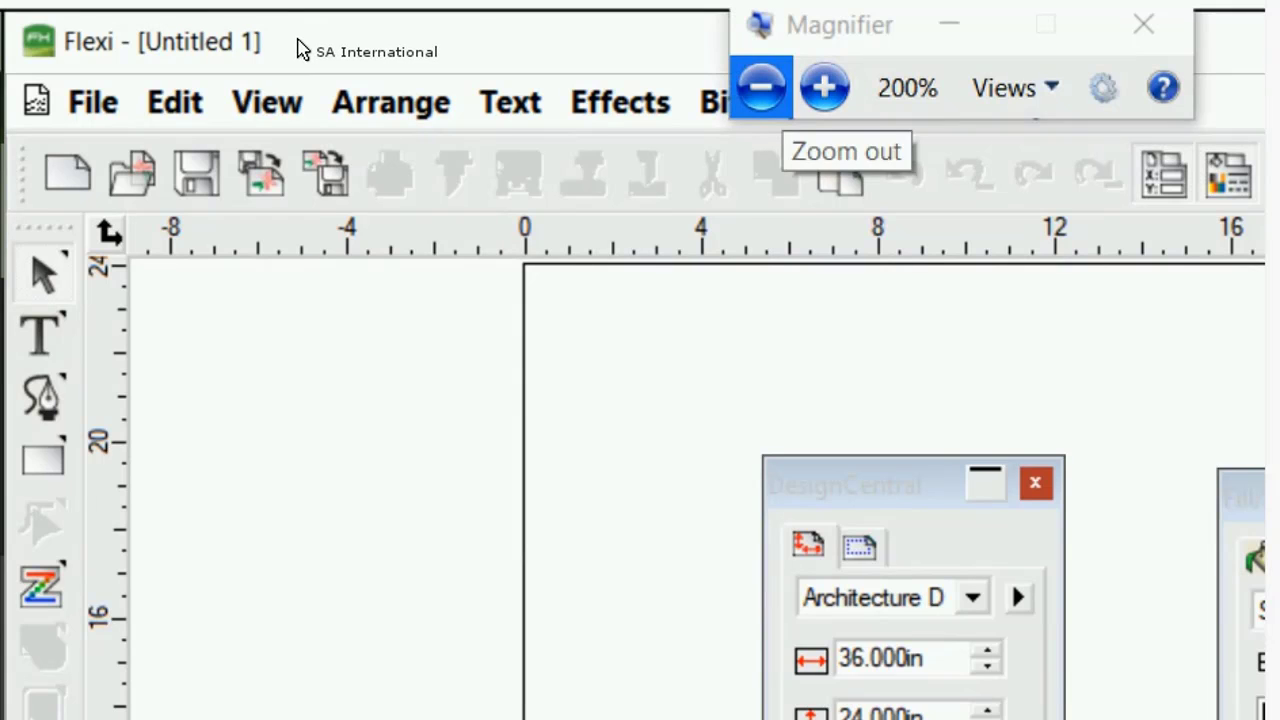
left_click(761, 87)
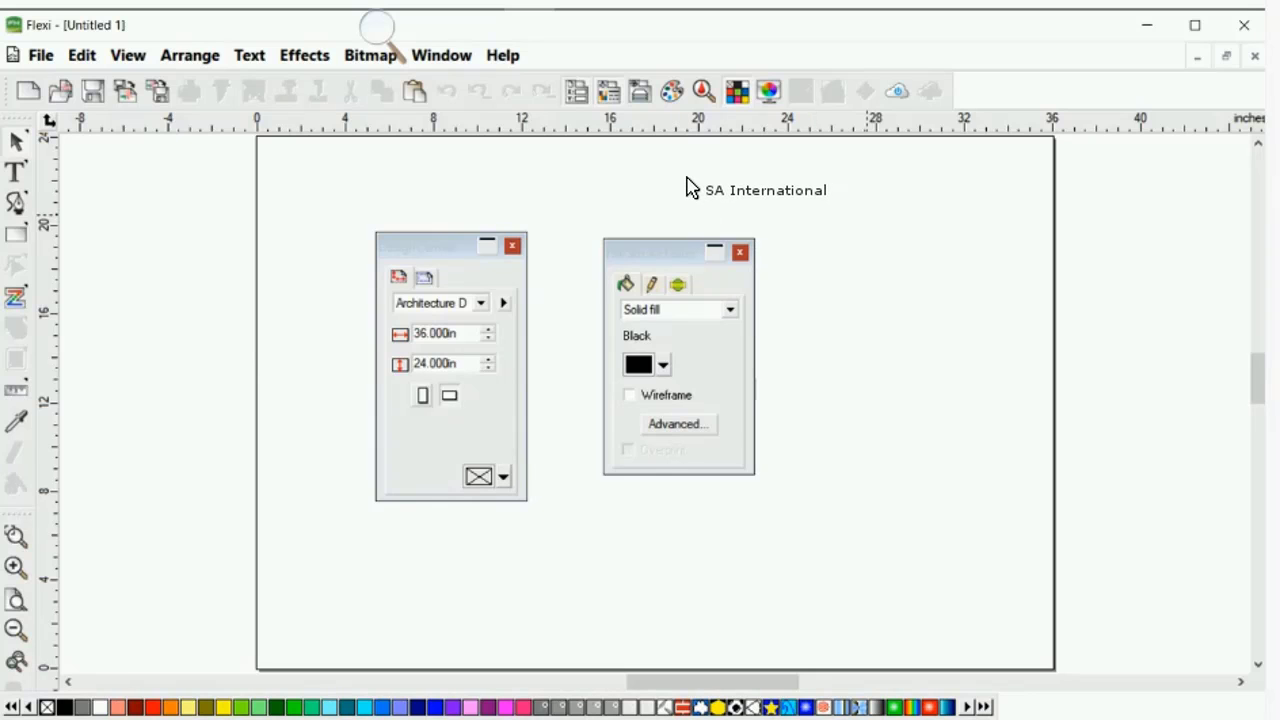
- Show the context menus of the empty design area, the horizontal ruler and the standard toolbar
right_click(686, 179)
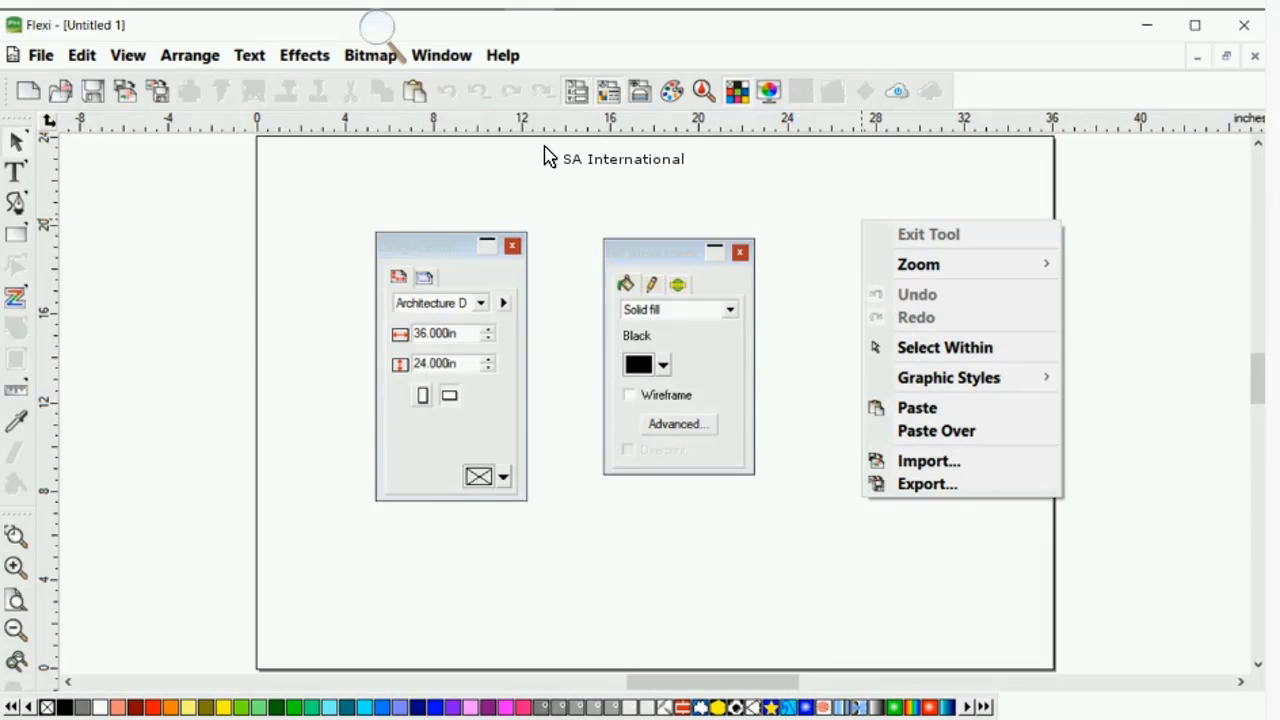
right_click(617, 114)
right_click(615, 114)
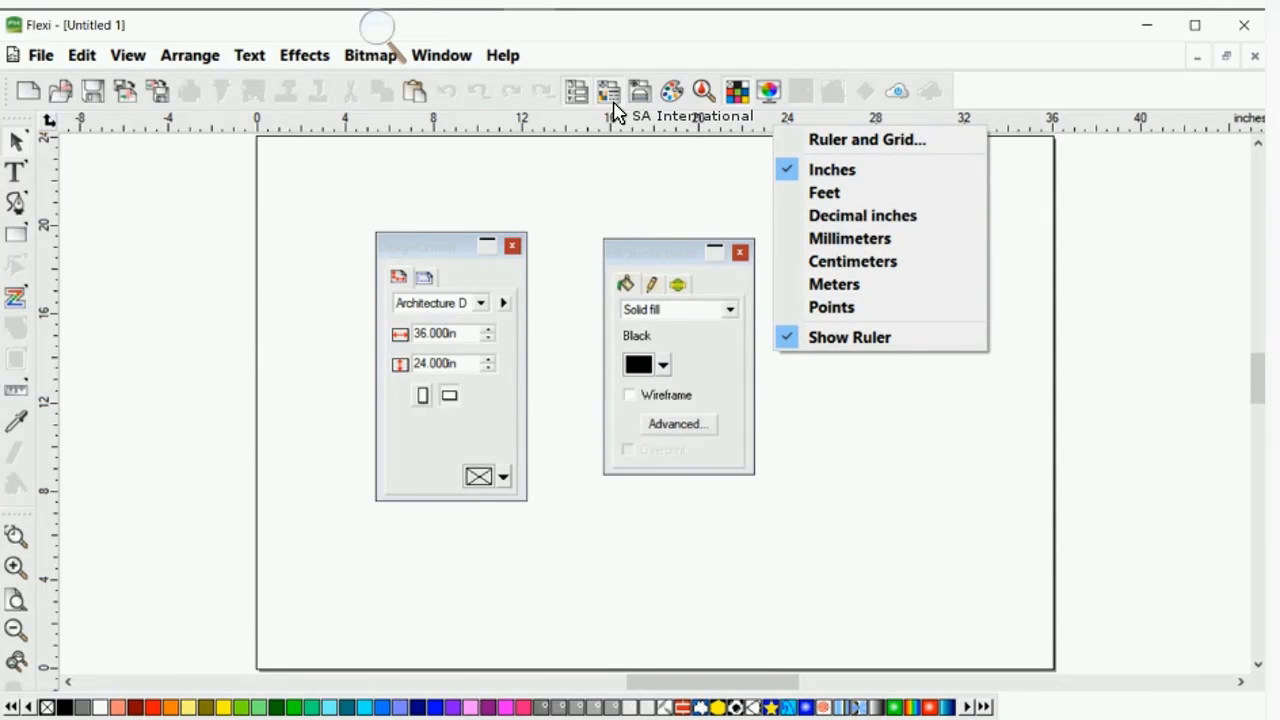
right_click(232, 85)
right_click(231, 85)
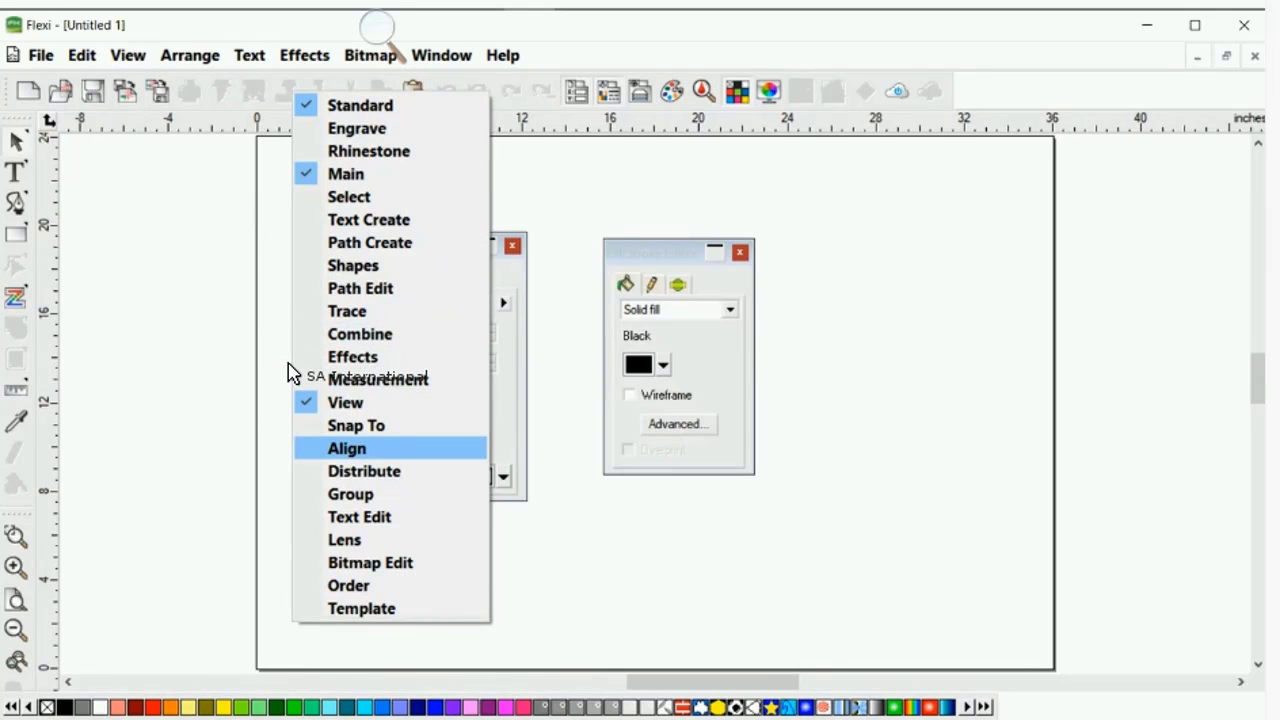
- Display the Align toolbar and dock it vertically on the side of the design area opposite the main tools
left_click(347, 449)
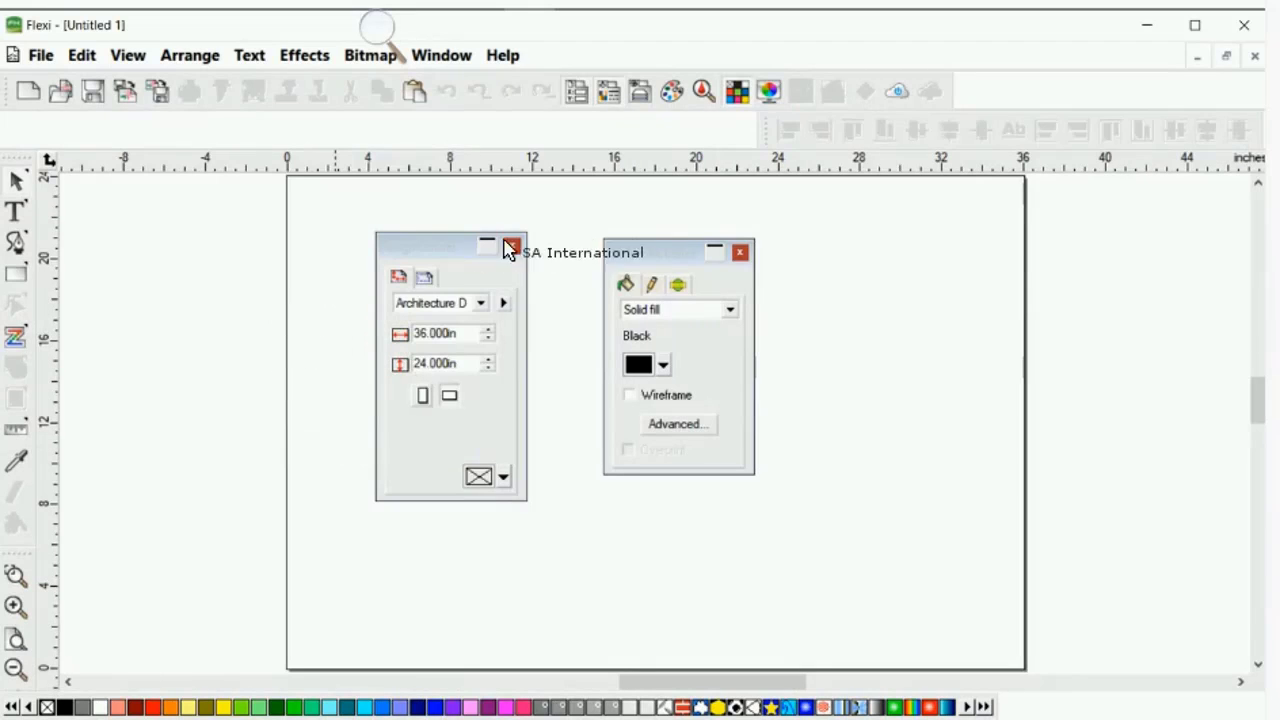
left_click_drag(614, 120, 1006, 175)
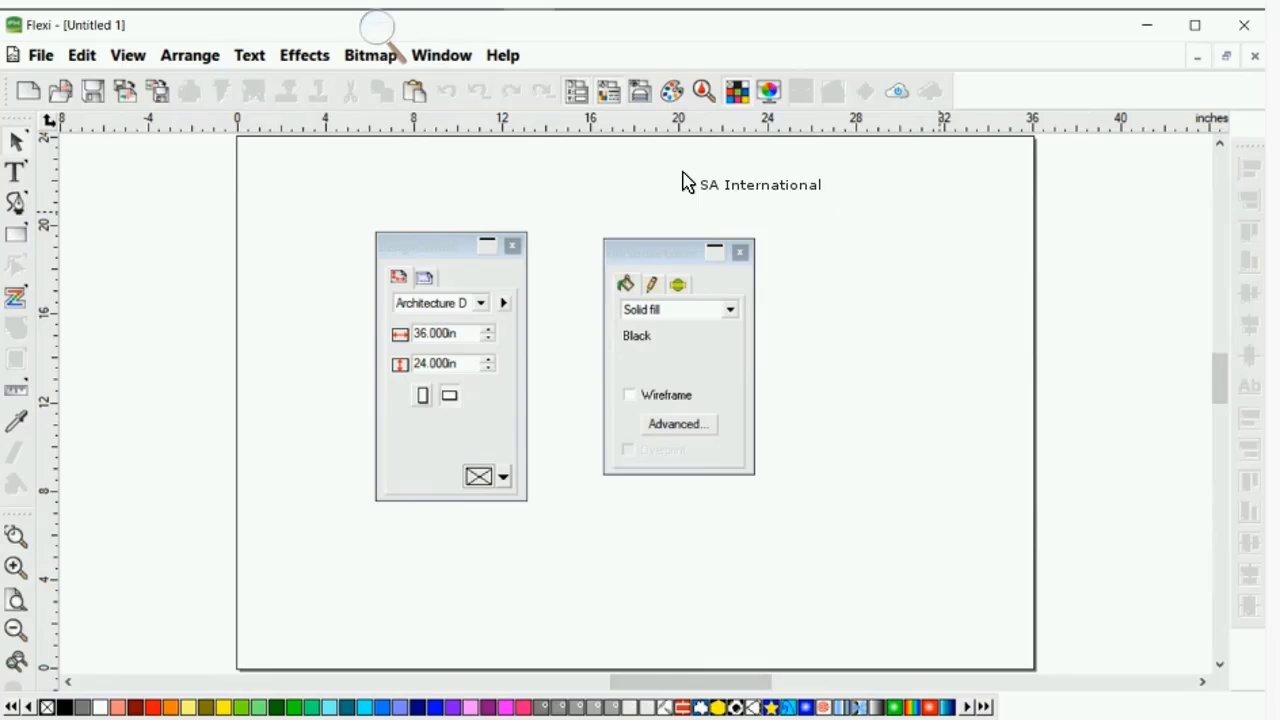
- Look through the list of available toolbars and the context menu of the color table
right_click(409, 86)
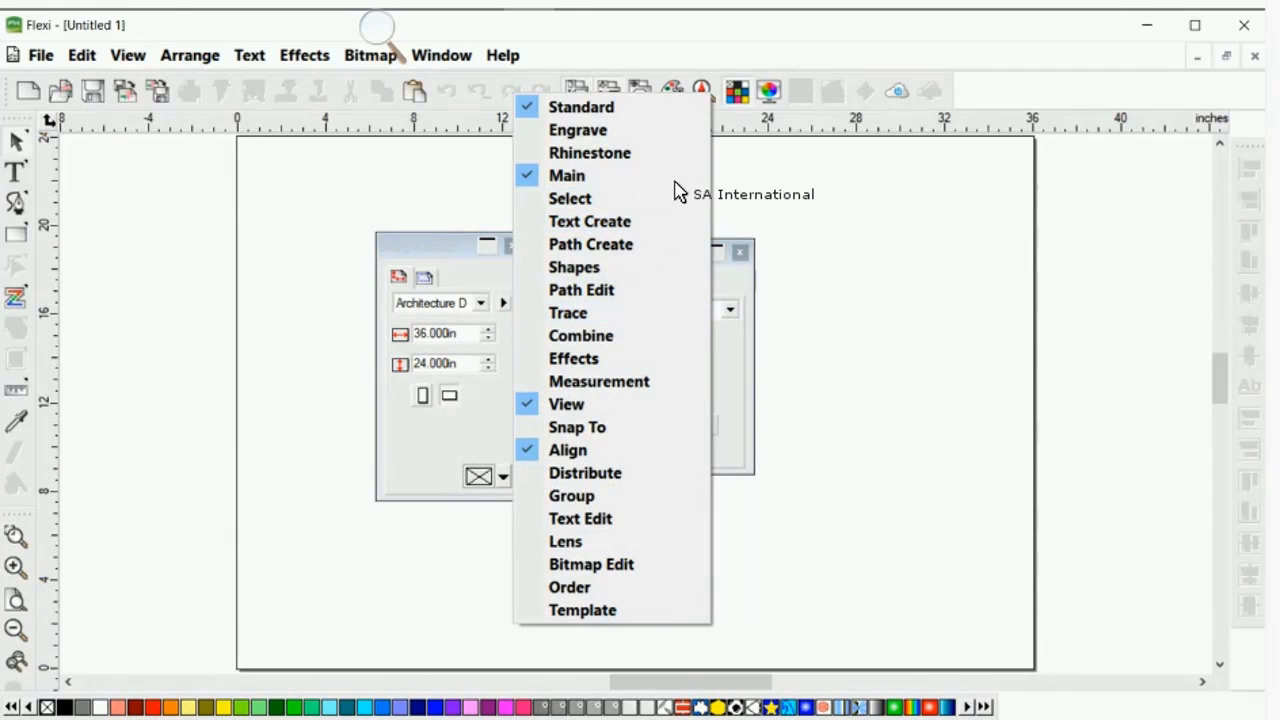
left_click(640, 143)
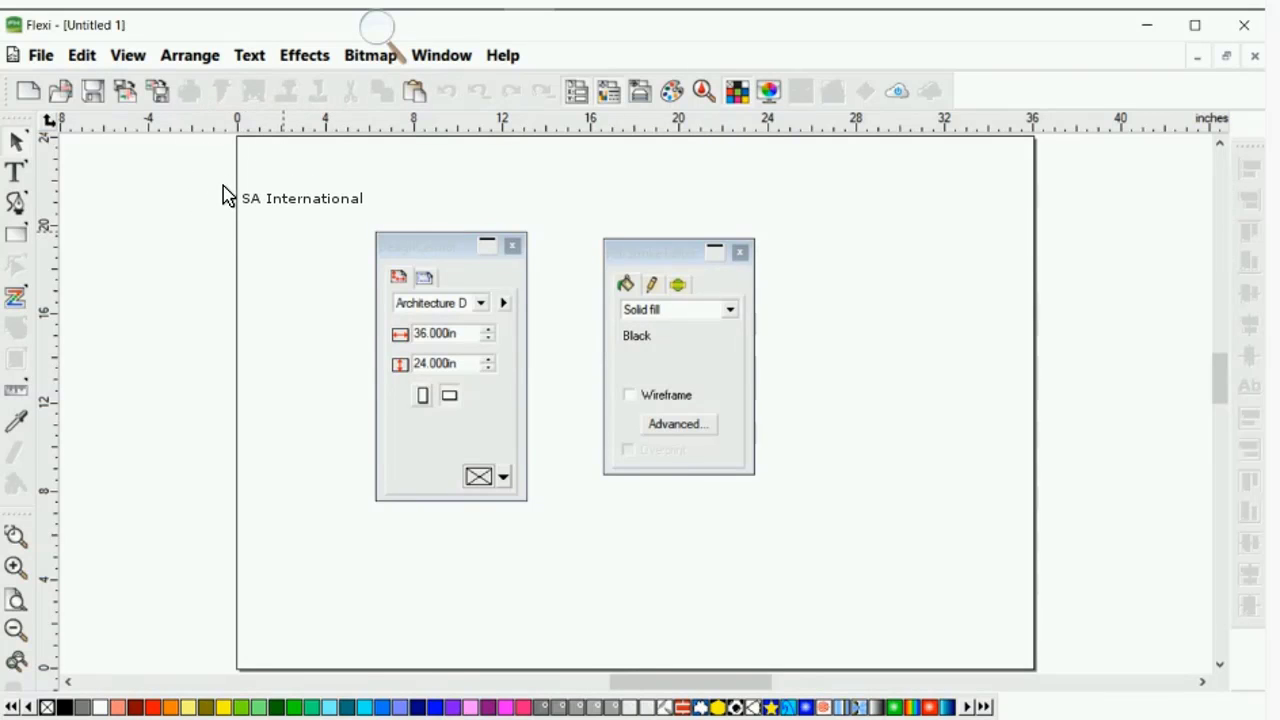
right_click(228, 87)
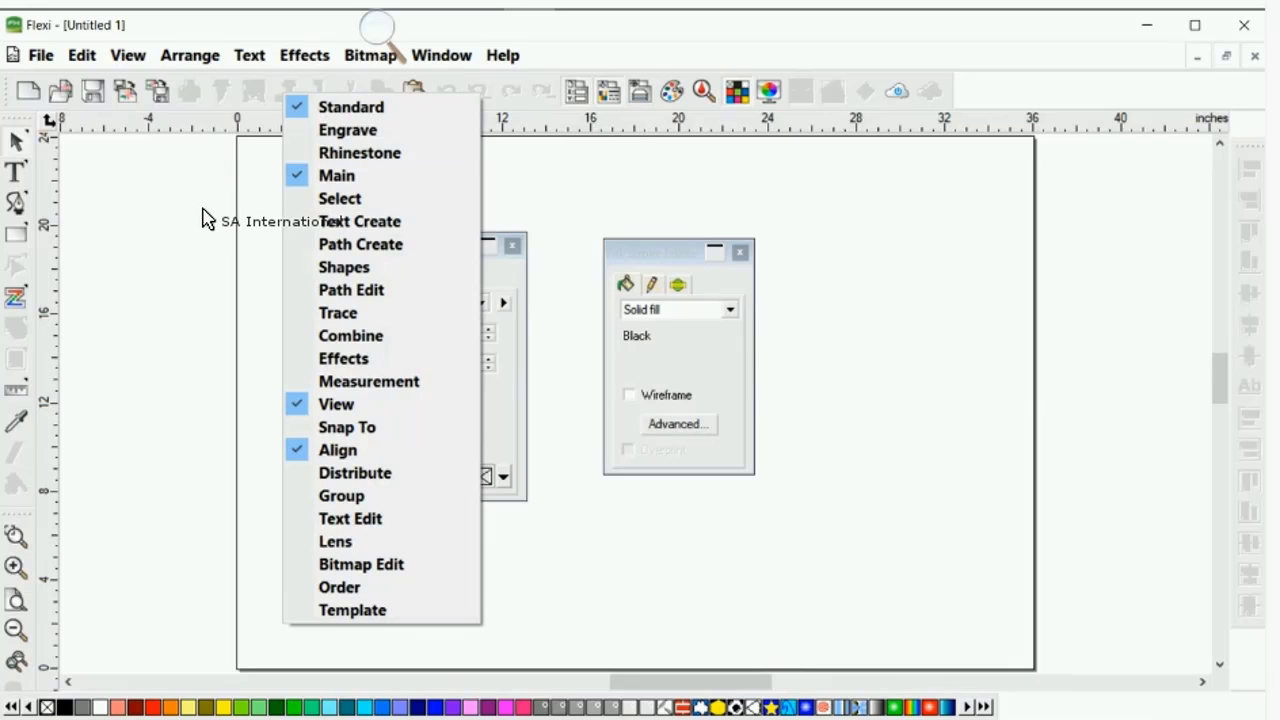
left_click(278, 422)
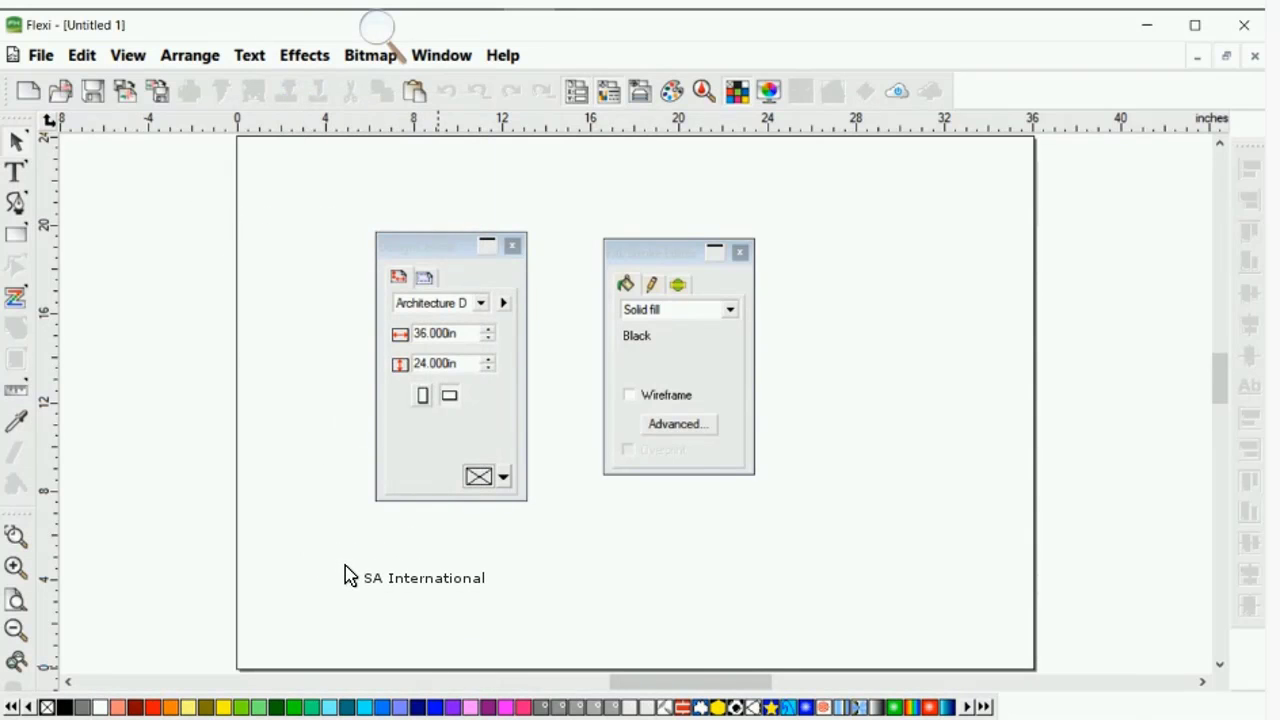
right_click(435, 706)
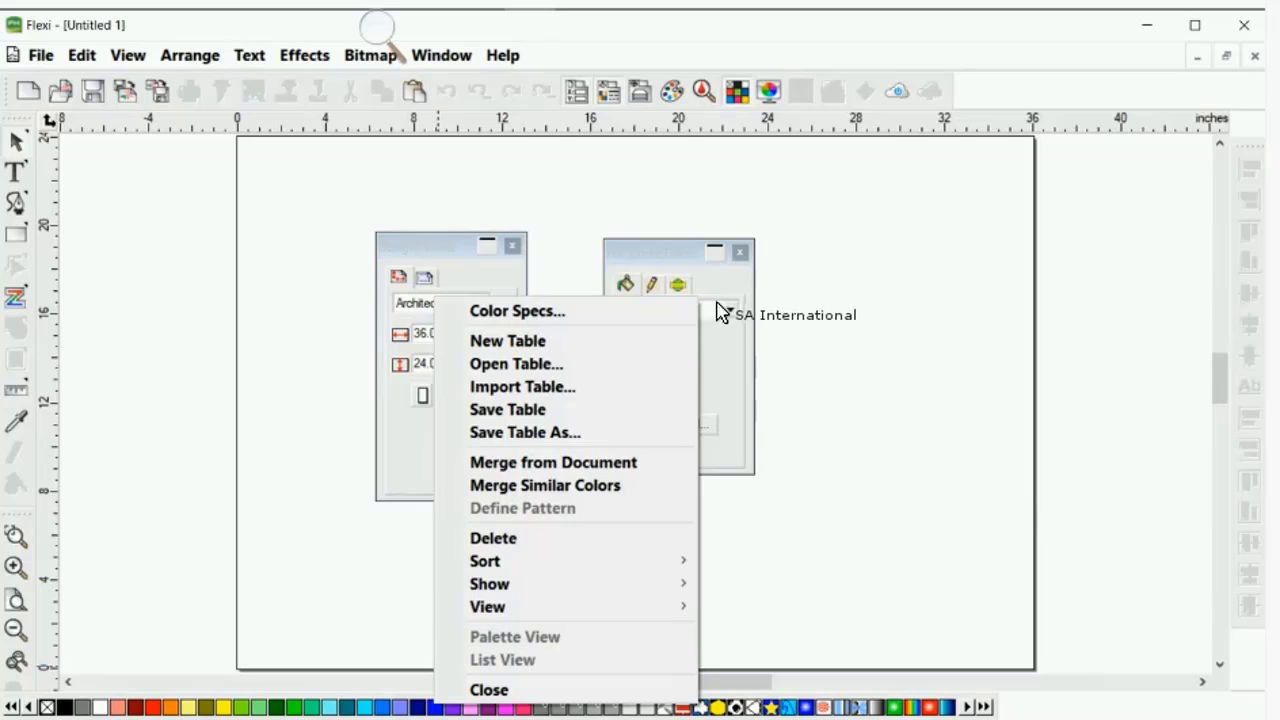
left_click(537, 213)
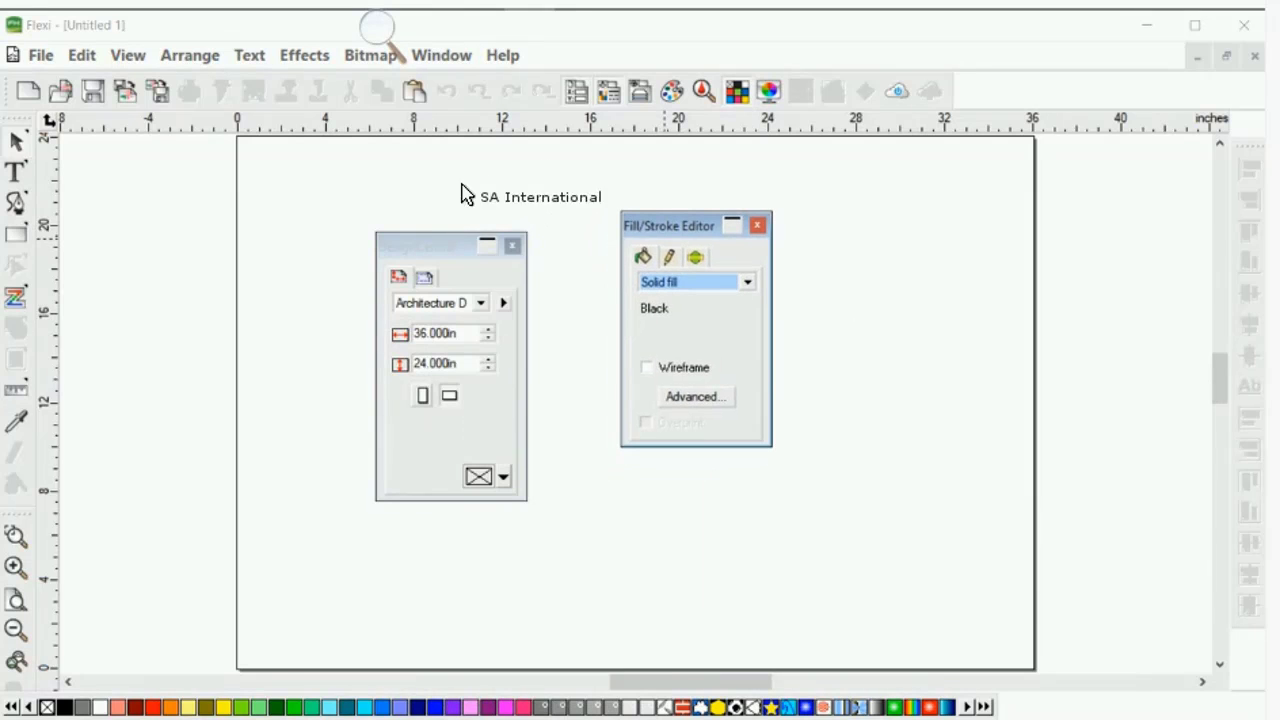
- Move the Fill/Stroke Editor and DesignCentral aside and browse the menus from Arrange to Effects
left_click_drag(684, 226, 690, 199)
mouse_move(445, 246)
left_mouse_down()
mouse_move(875, 220)
mouse_move(858, 199)
left_mouse_up()
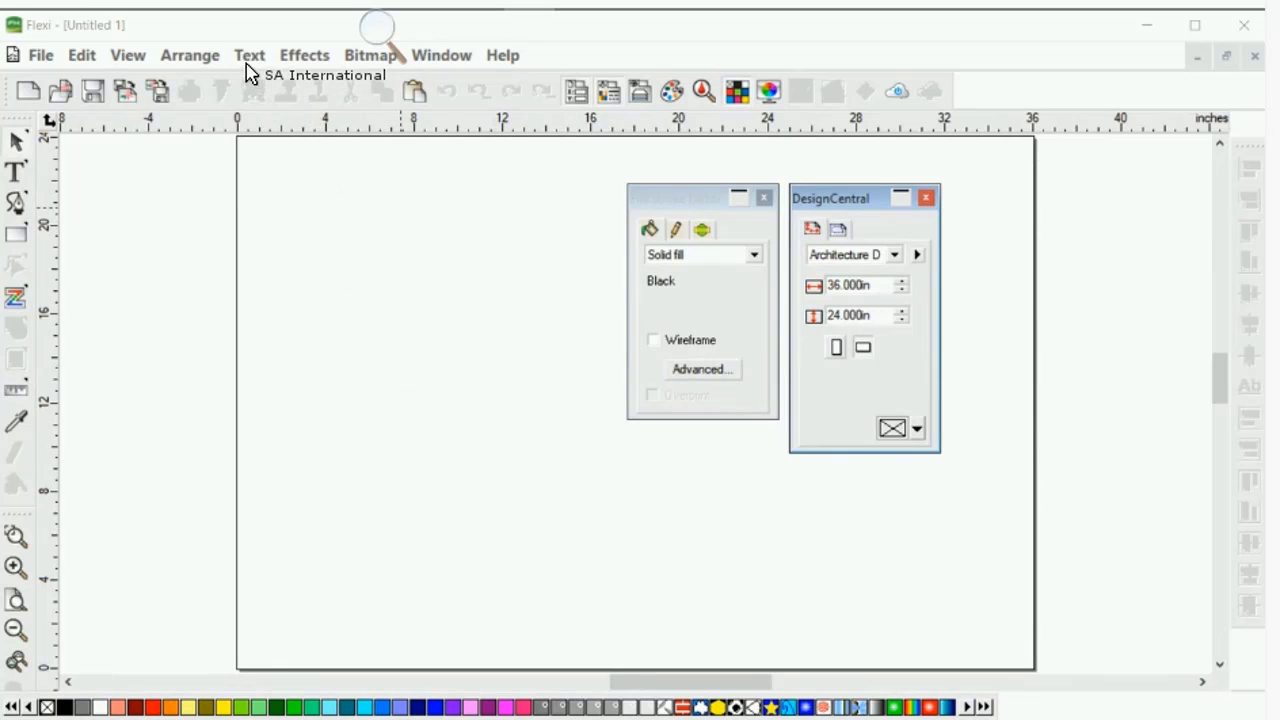
left_click(180, 55)
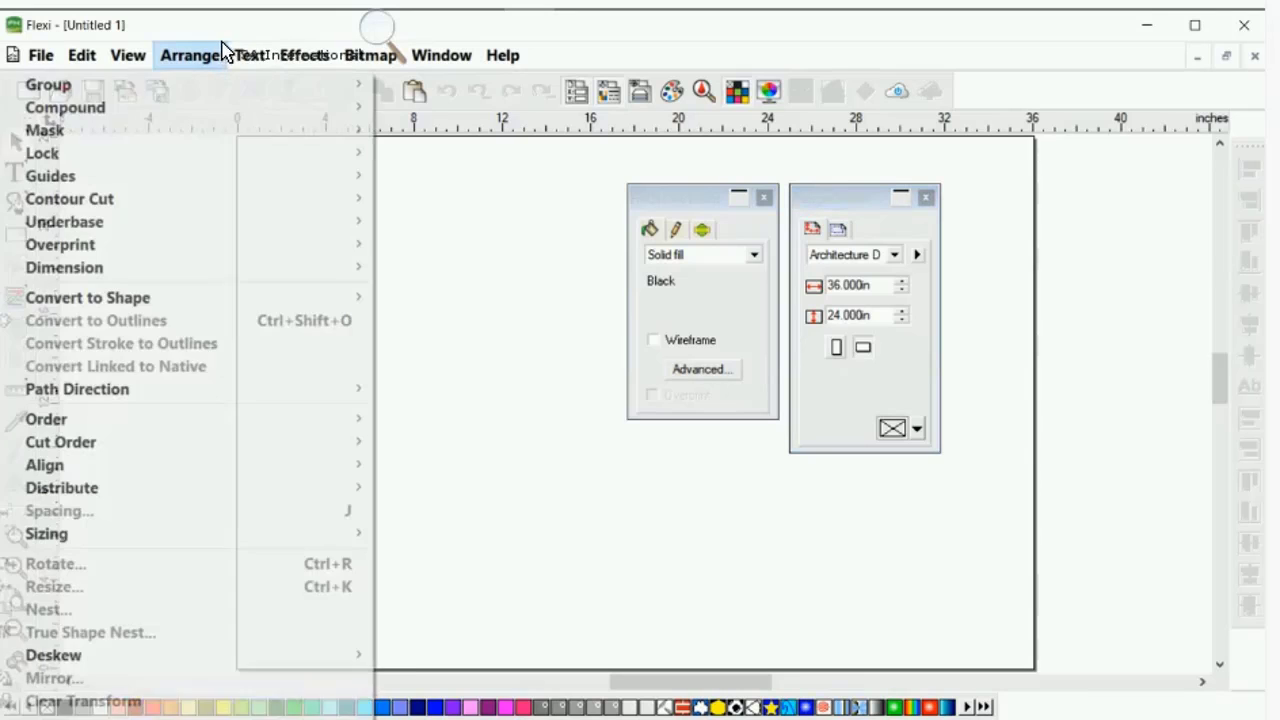
mouse_move(304, 55)
left_click(343, 158)
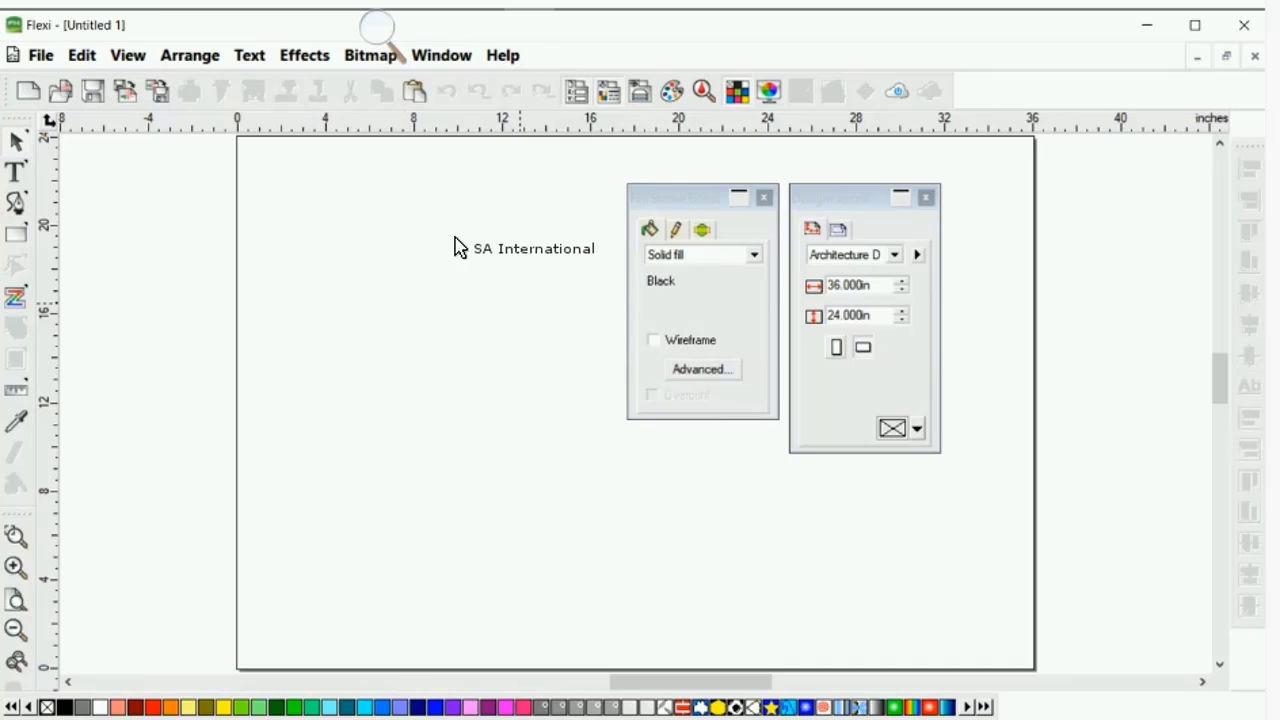
- Bring the Fill/Stroke Editor and DesignCentral back over the page and look at the available fill types
left_click_drag(675, 197, 445, 200)
left_click_drag(845, 197, 653, 200)
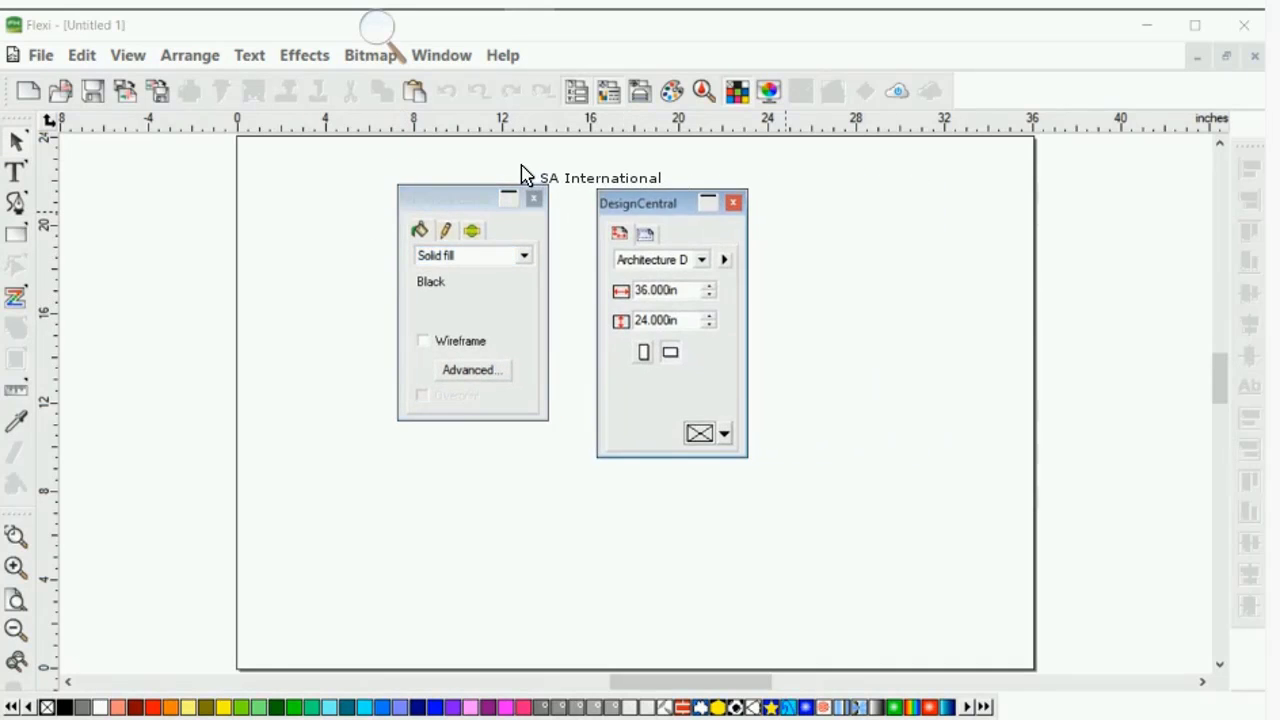
left_click(450, 199)
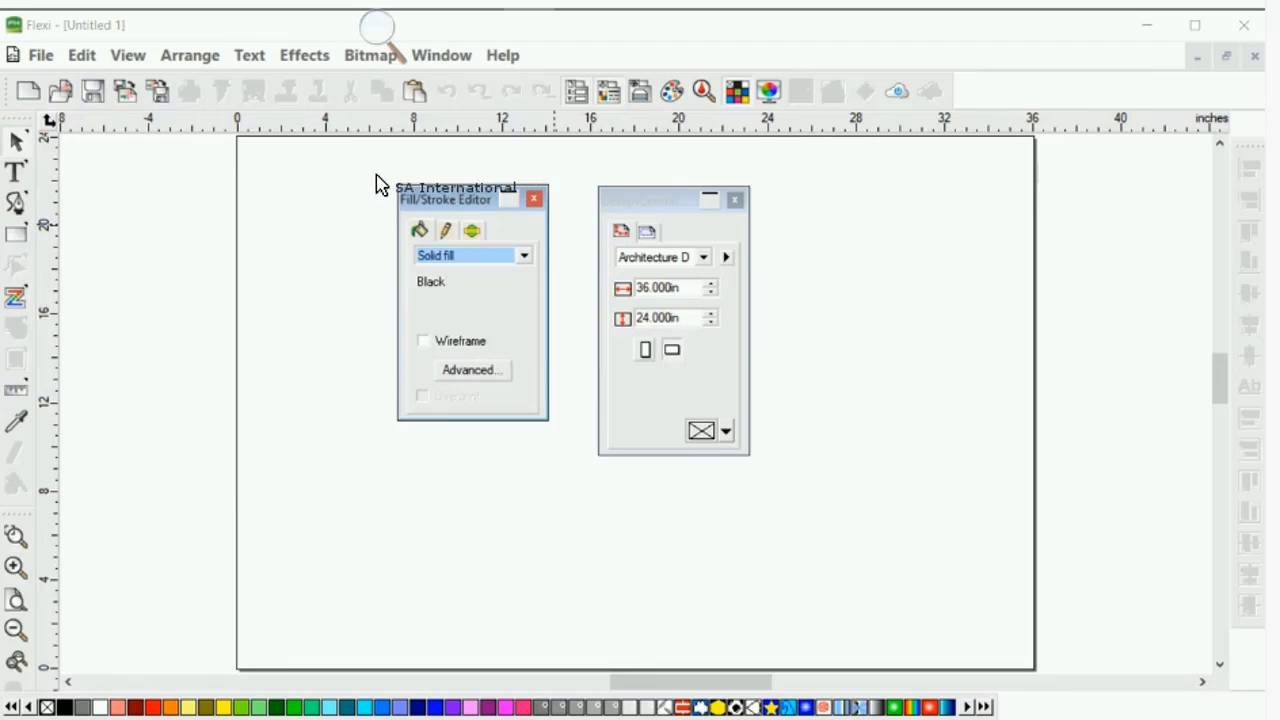
left_click(524, 256)
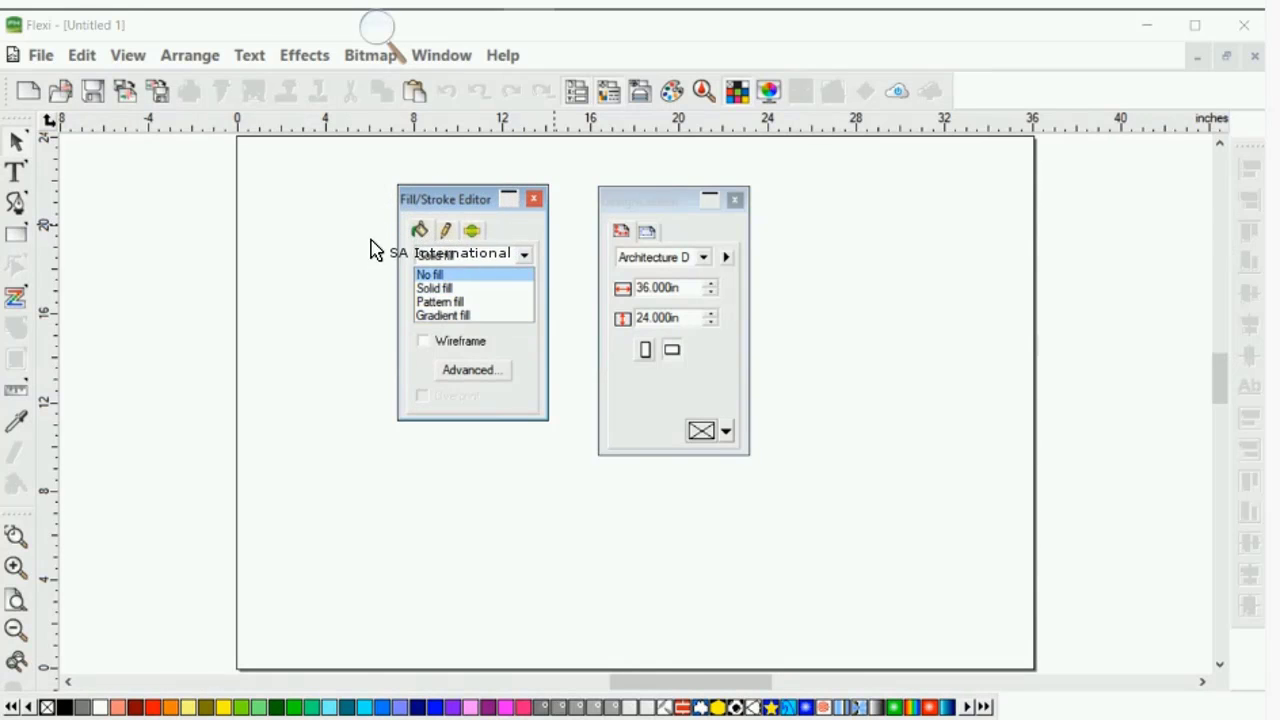
left_click(524, 256)
- Close the Fill/Stroke Editor and place DesignCentral alone over the upper part of the page
left_click_drag(446, 199, 869, 199)
left_click_drag(653, 200, 517, 188)
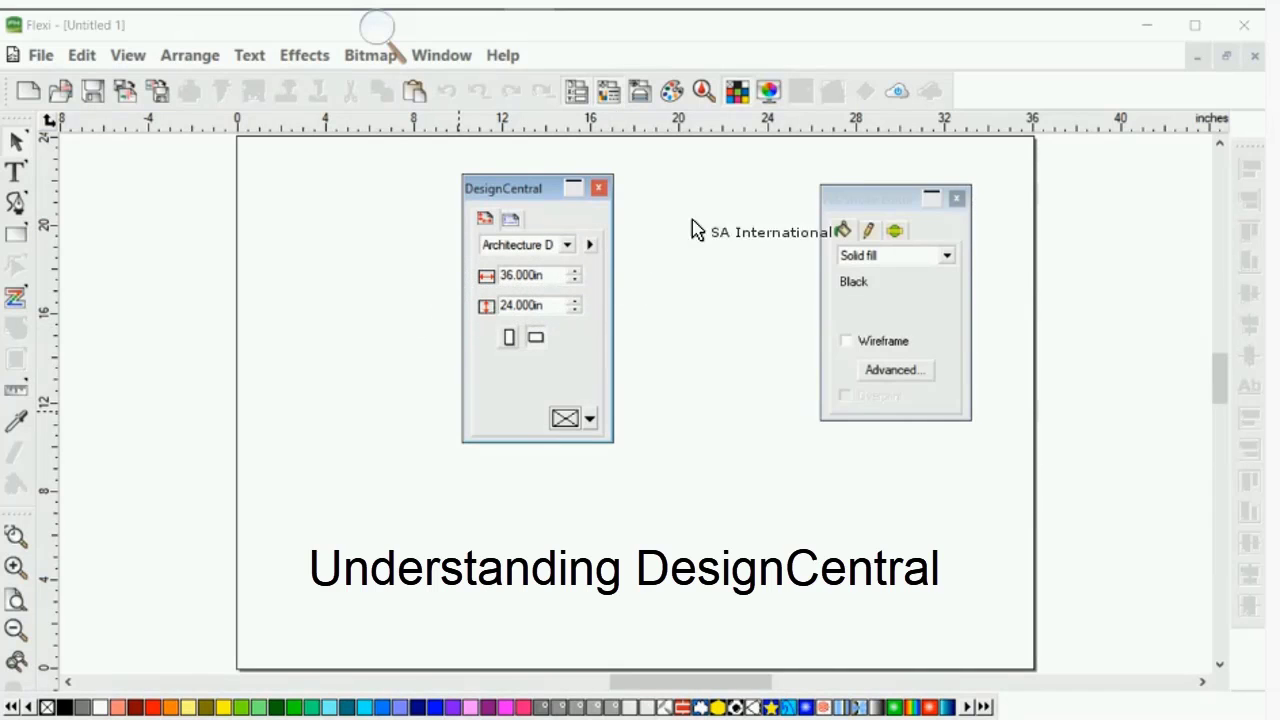
left_click_drag(909, 198, 829, 191)
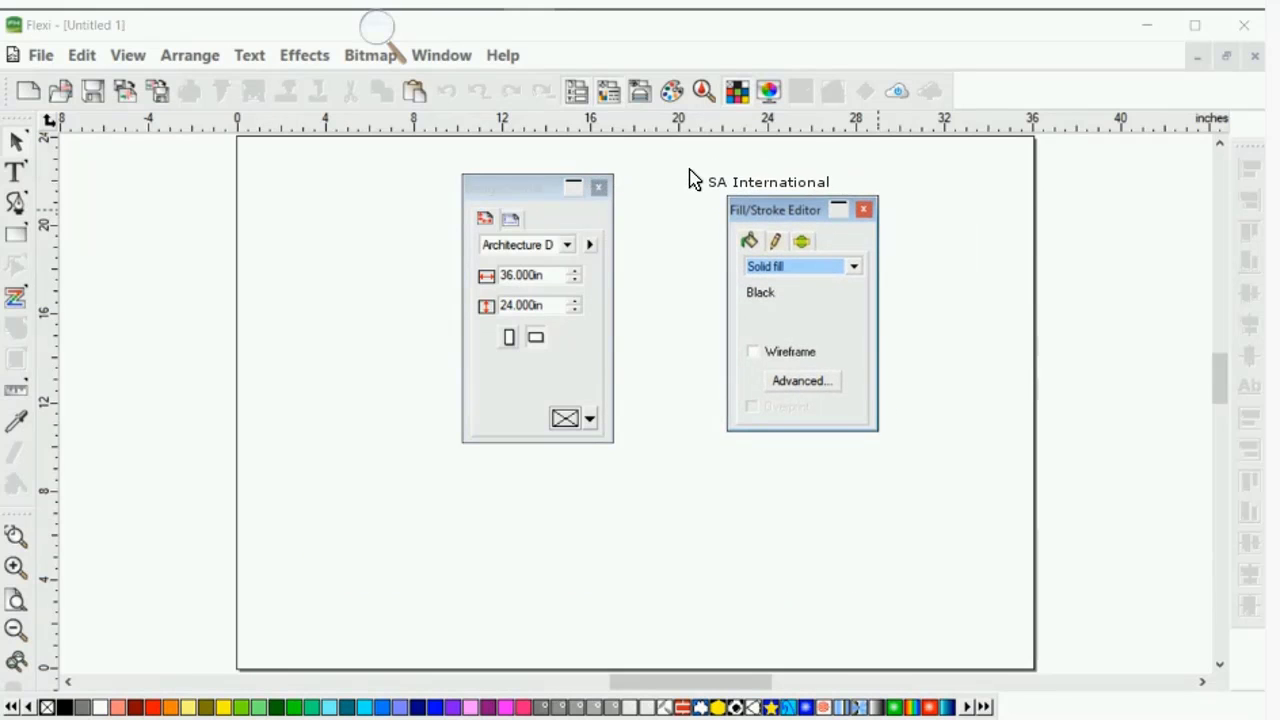
left_click(864, 209)
left_click_drag(540, 187, 805, 177)
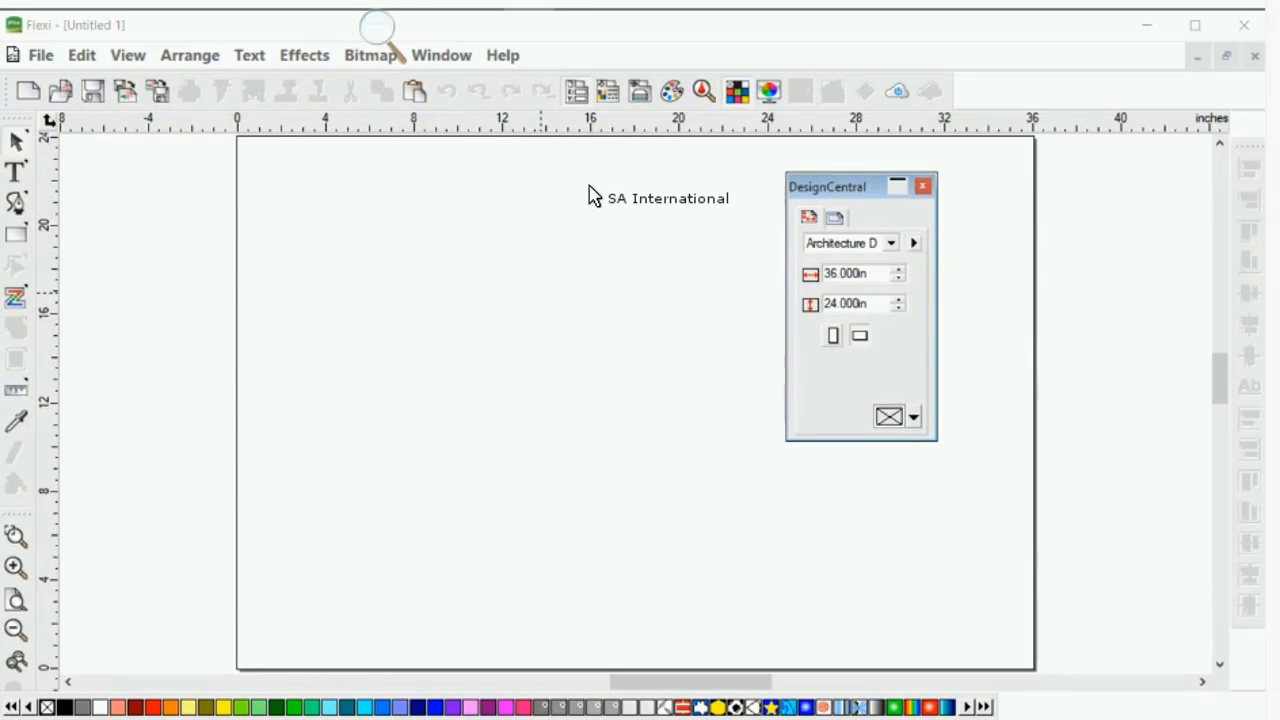
left_click_drag(820, 187, 705, 179)
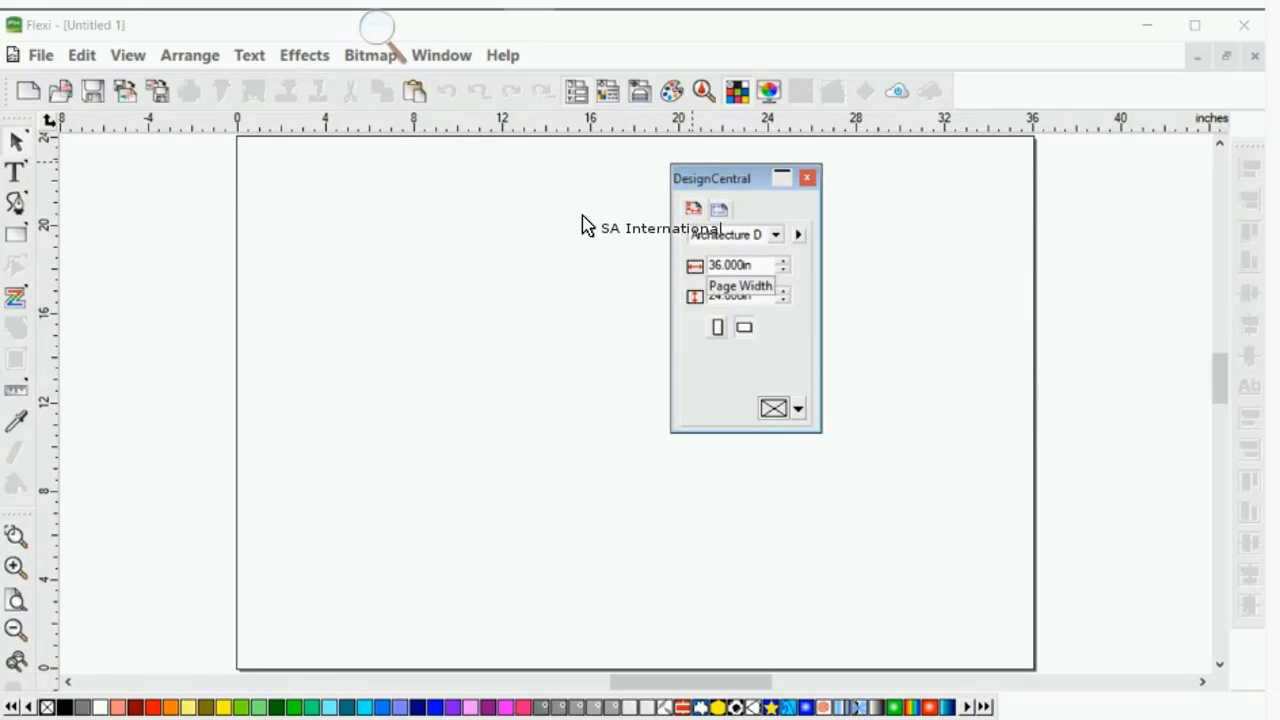
- Set the page width in DesignCentral to 6ft
left_click_drag(754, 266, 704, 266)
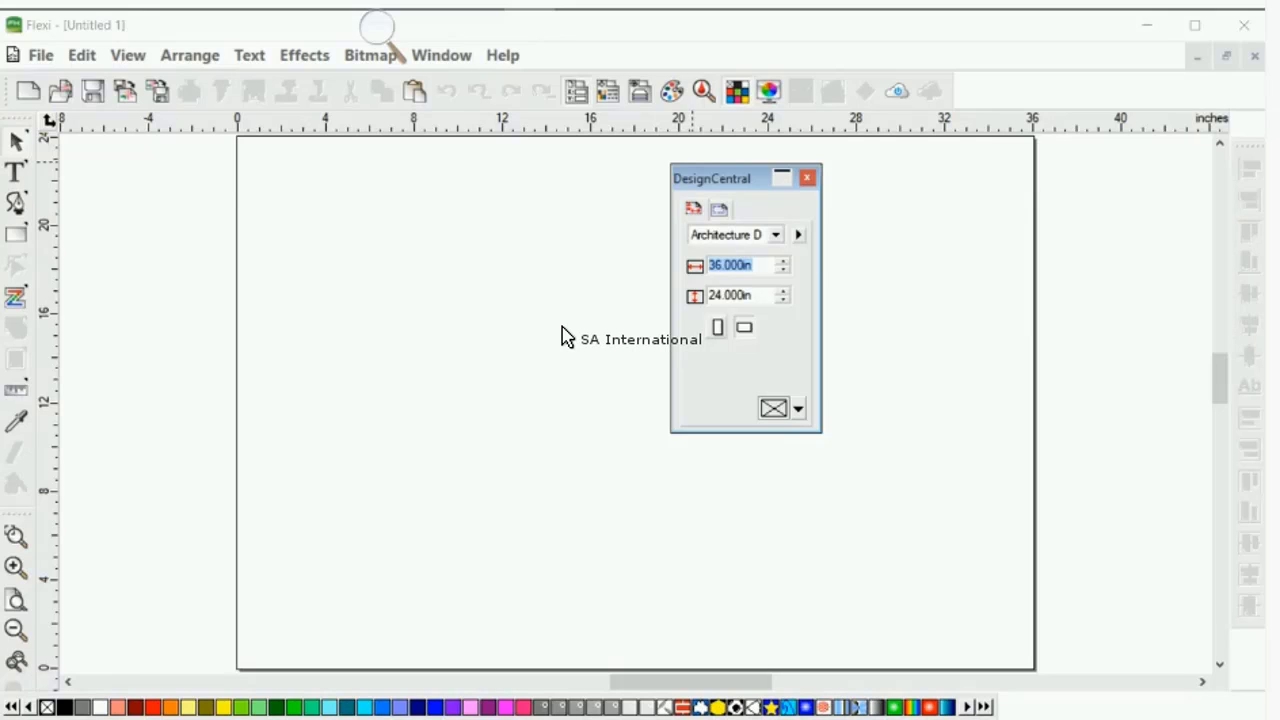
type("6ft")
key("Return")
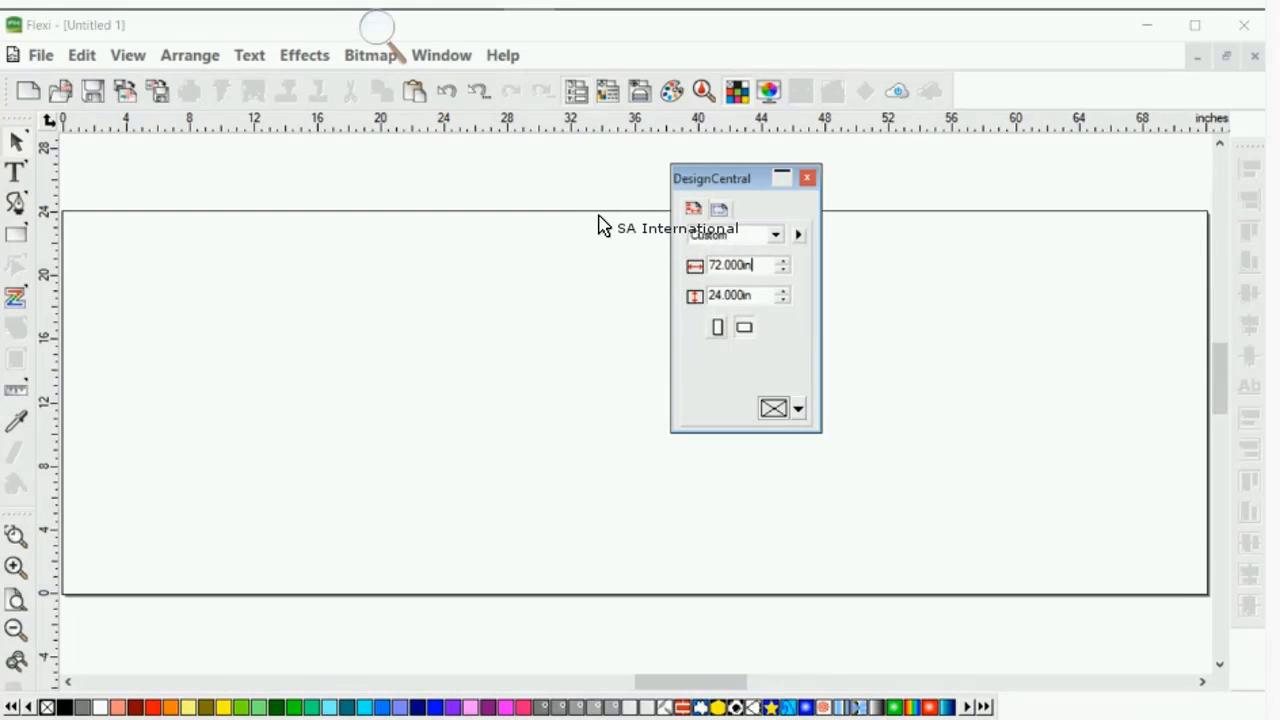
- Set the page width to 36+3/16 inches and halve it by appending /2 to the value
left_click_drag(753, 265, 708, 265)
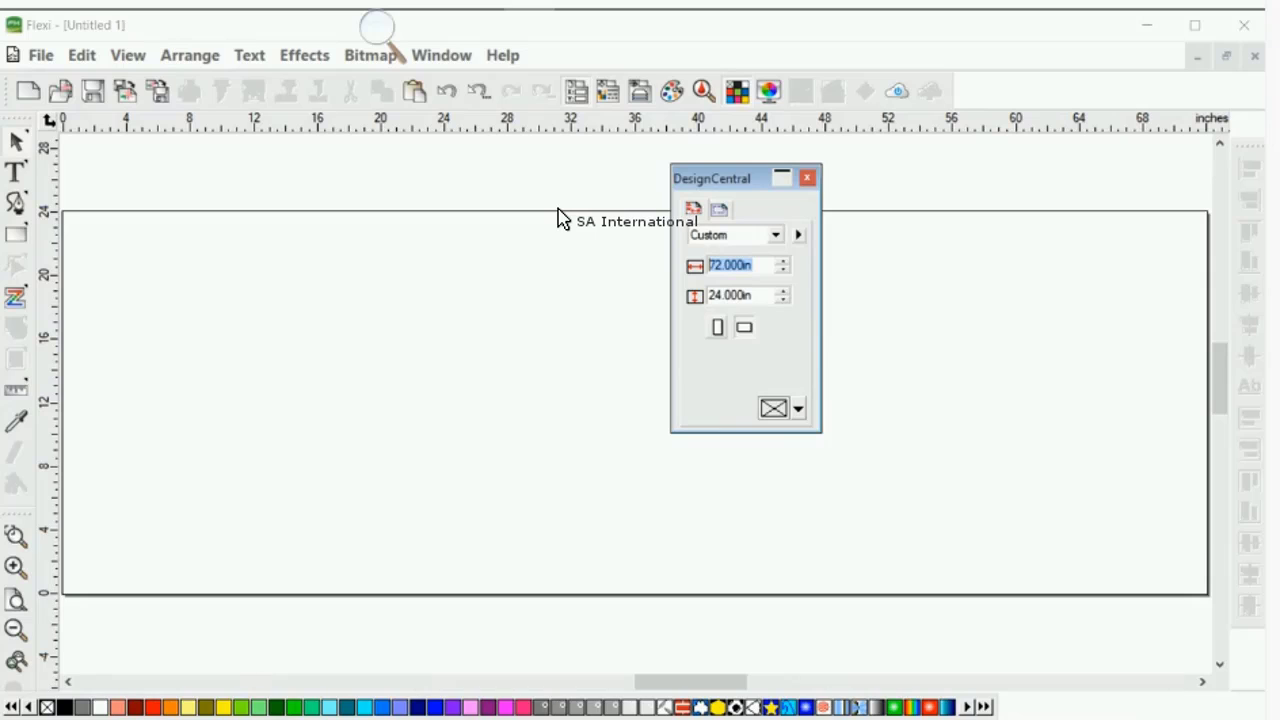
type("36+3/16")
key("Return")
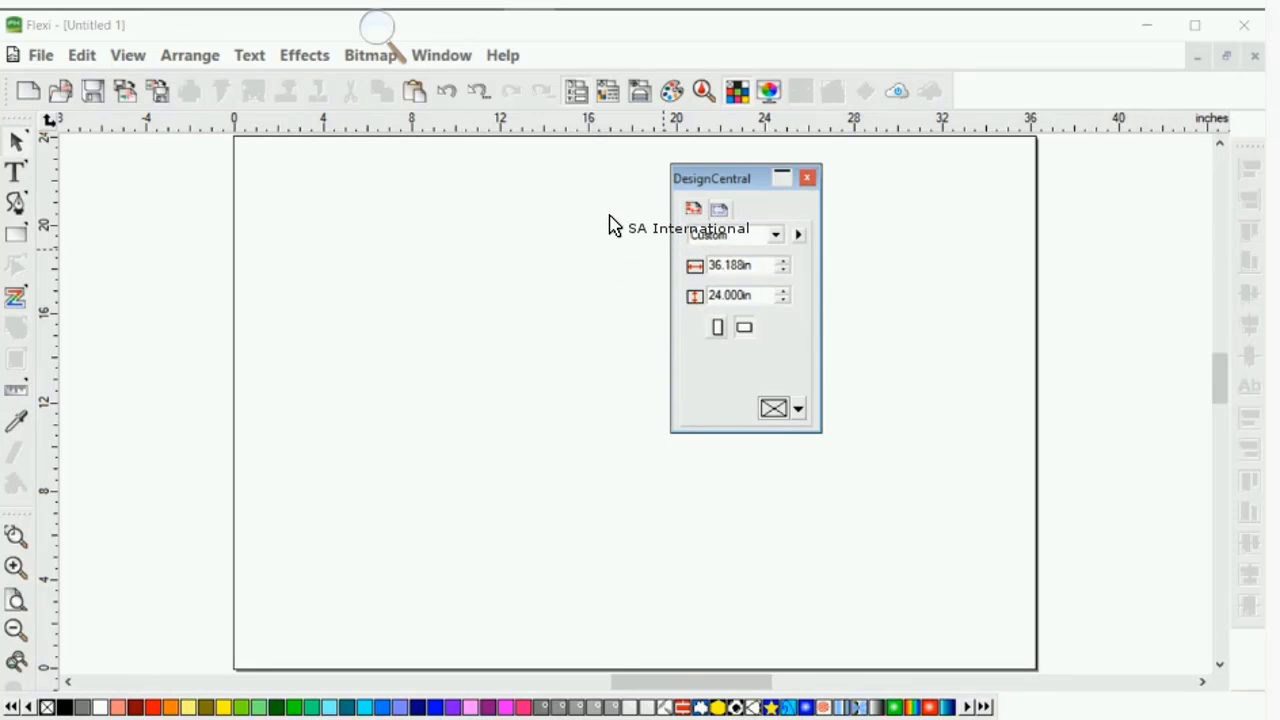
type("/2")
key("Tab")
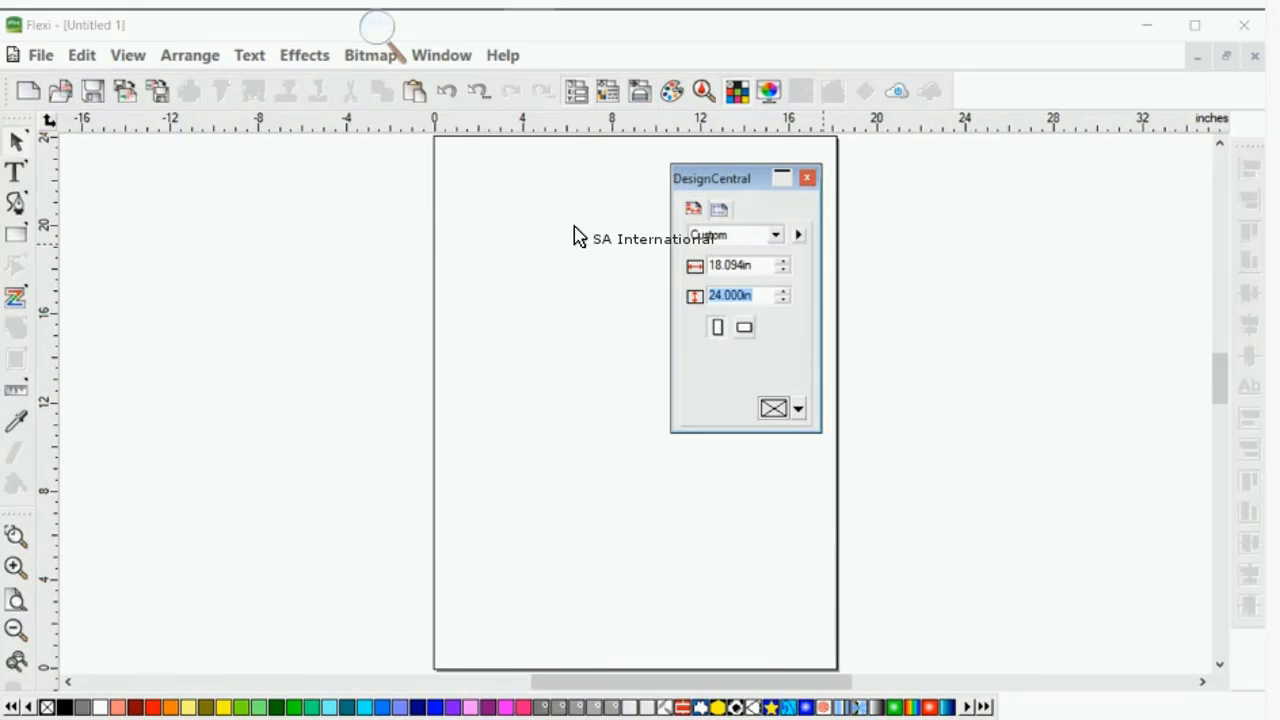
left_click_drag(712, 178, 694, 178)
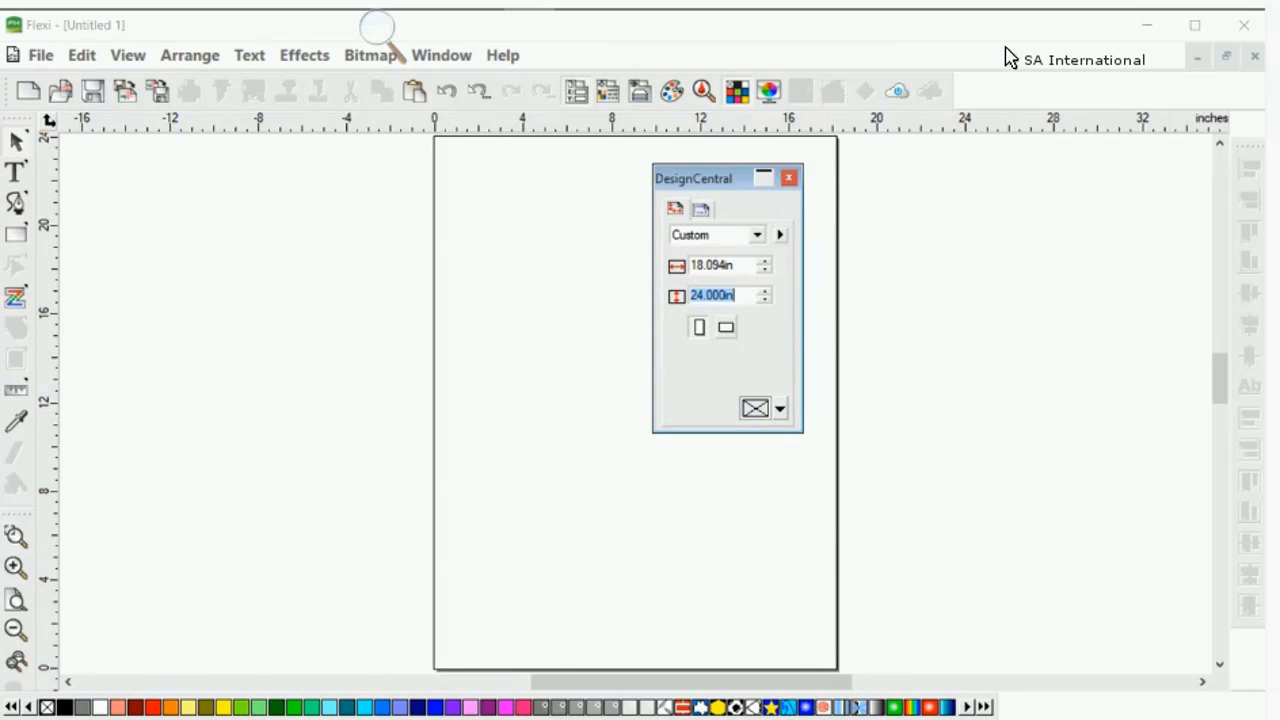
- Close the resized document and create a new blank one
left_click(1255, 56)
left_click(640, 441)
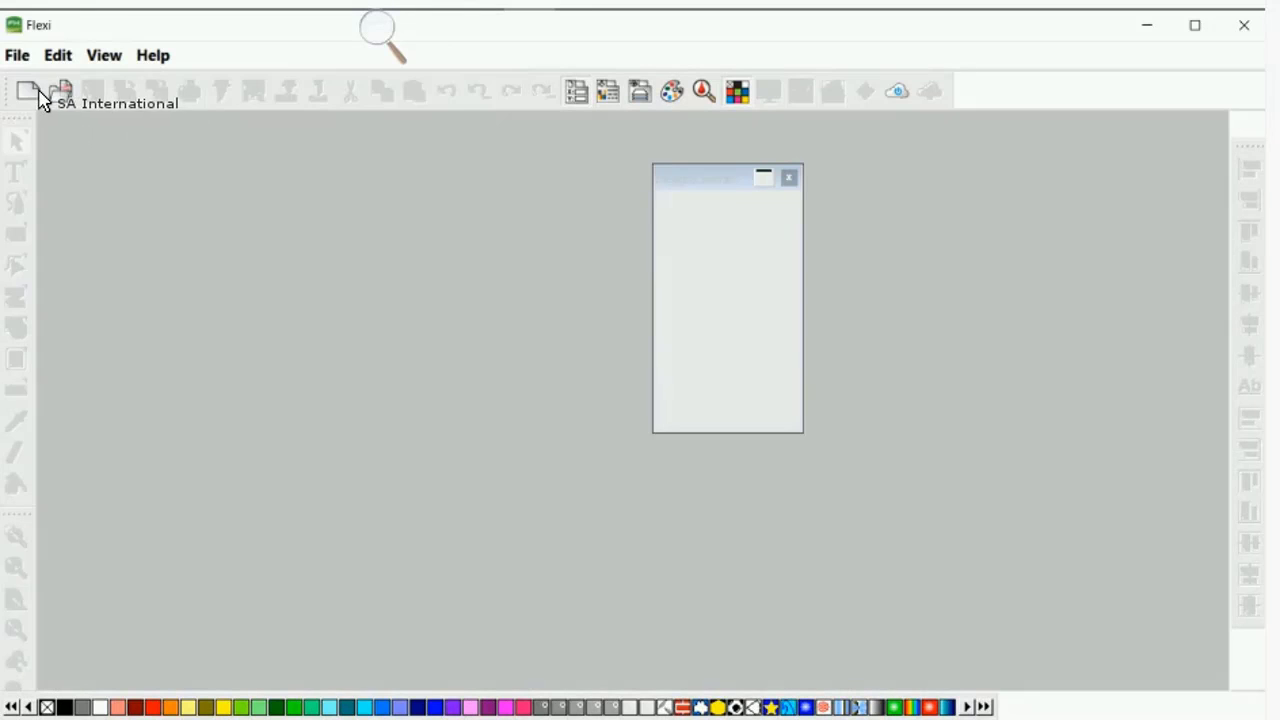
left_click(36, 91)
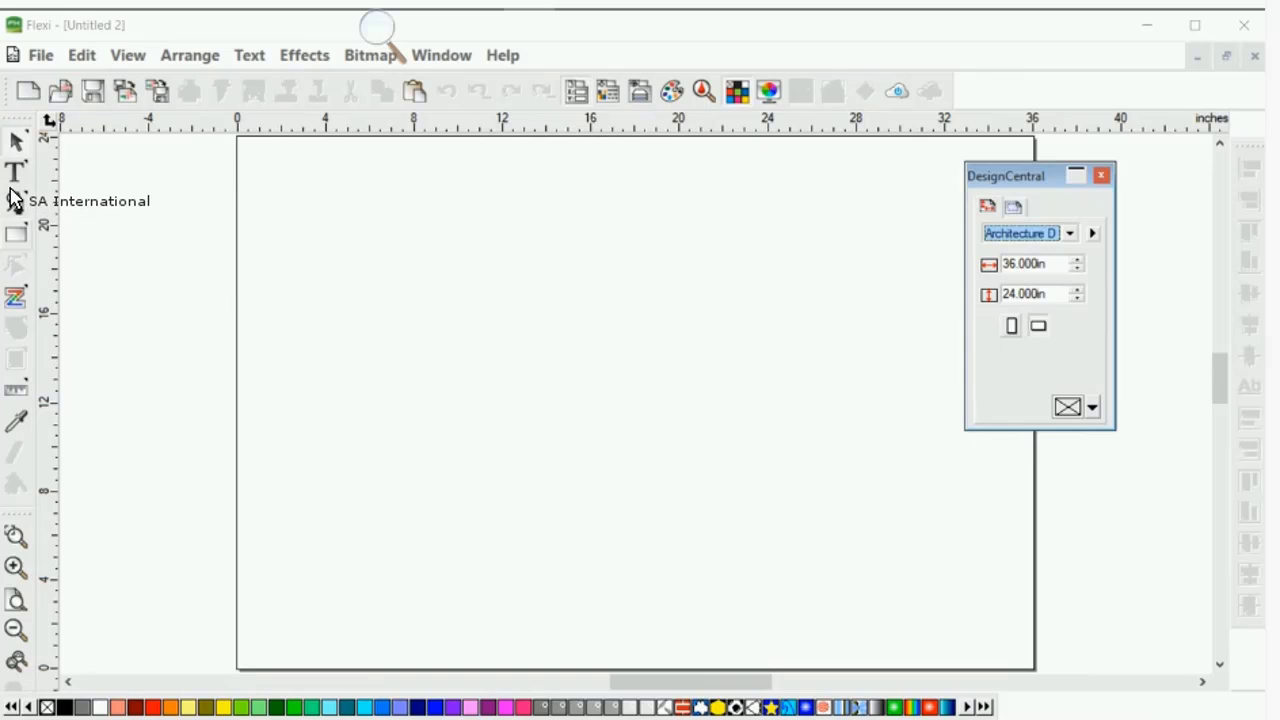
- Draw a rectangle about 14.9 in wide and 7.2 in high in the upper left part of the page
left_click(15, 200)
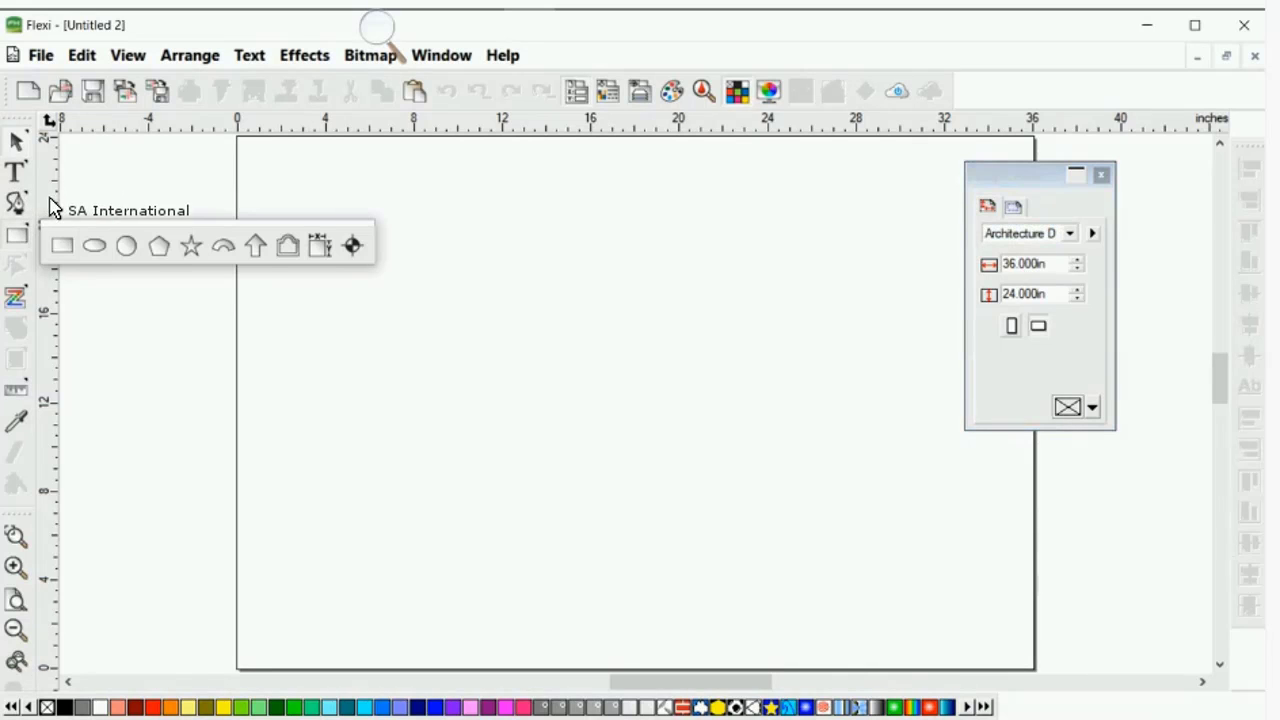
left_click(62, 245)
mouse_move(348, 212)
left_mouse_down()
mouse_move(497, 251)
mouse_move(535, 291)
mouse_move(678, 372)
left_mouse_up()
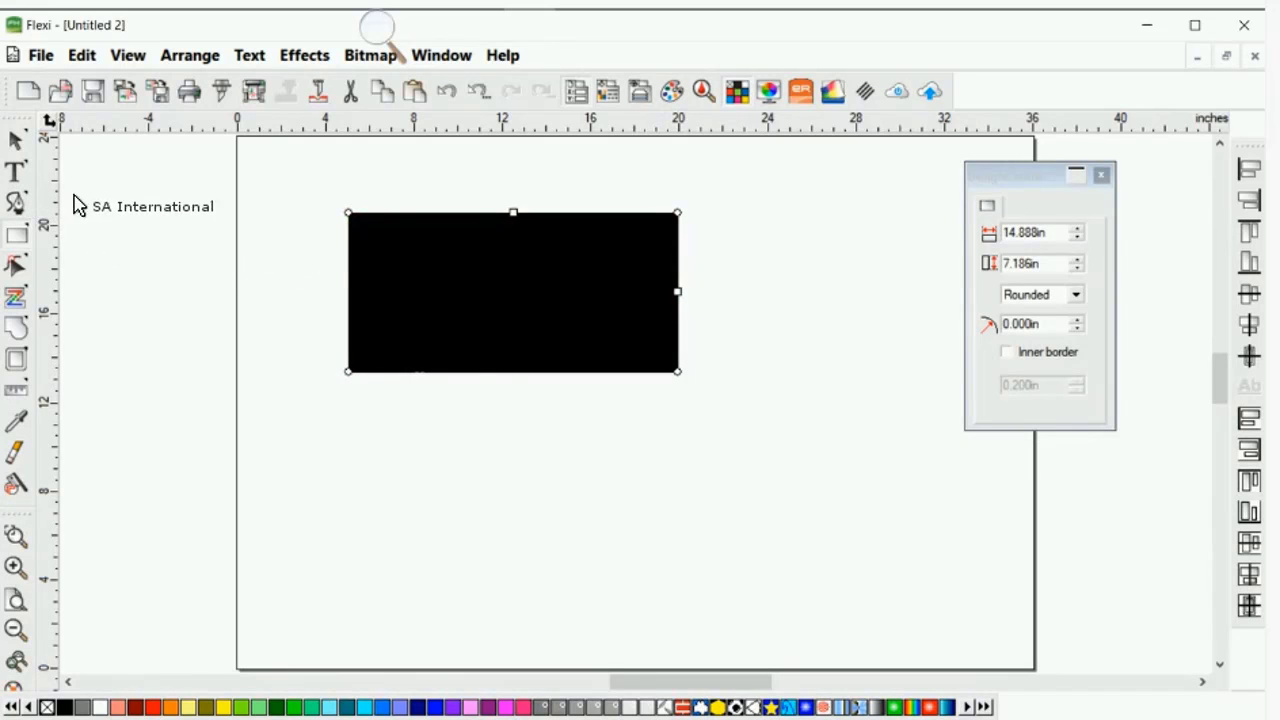
- Draw a five-pointed star below the rectangle, with an outer radius of about 5.7 in and an inner radius of about 2.2 in
left_click(22, 232)
left_click(191, 243)
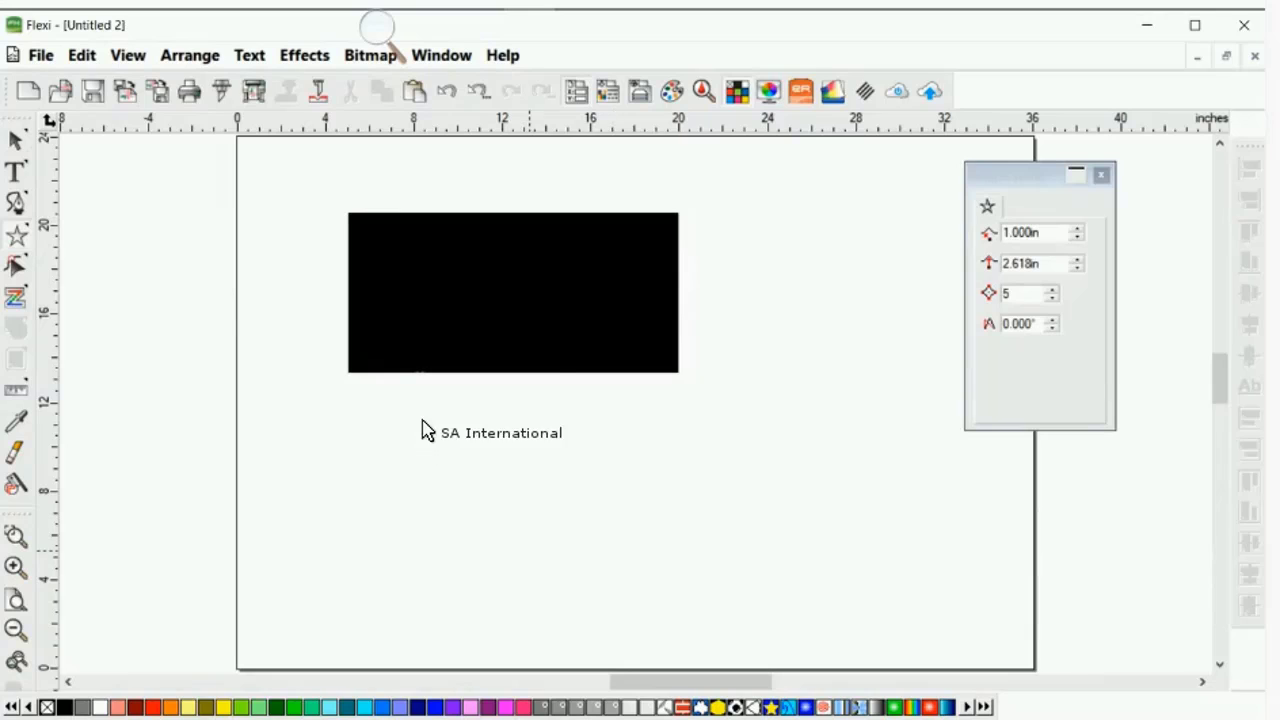
left_click_drag(423, 431, 140, 210)
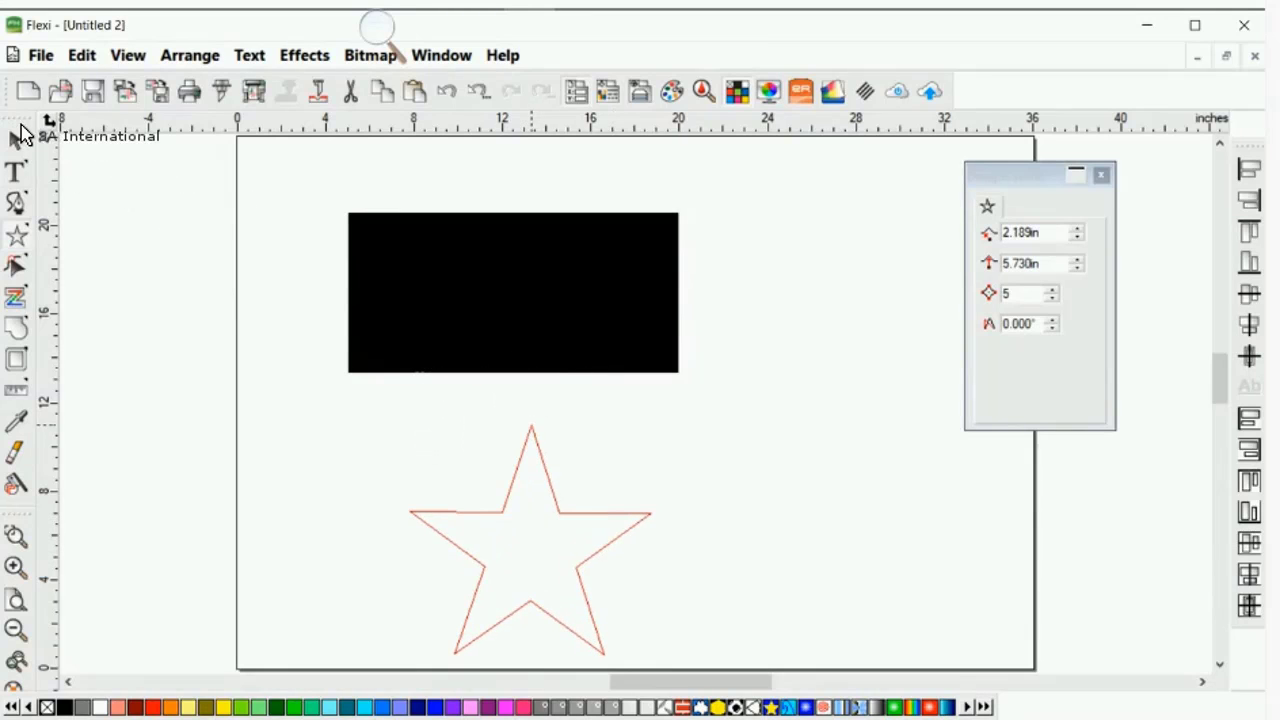
- Move the star up and left beneath the rectangle, deselect it, and place DesignCentral beside the shapes
left_click(19, 138)
left_click_drag(418, 424, 326, 395)
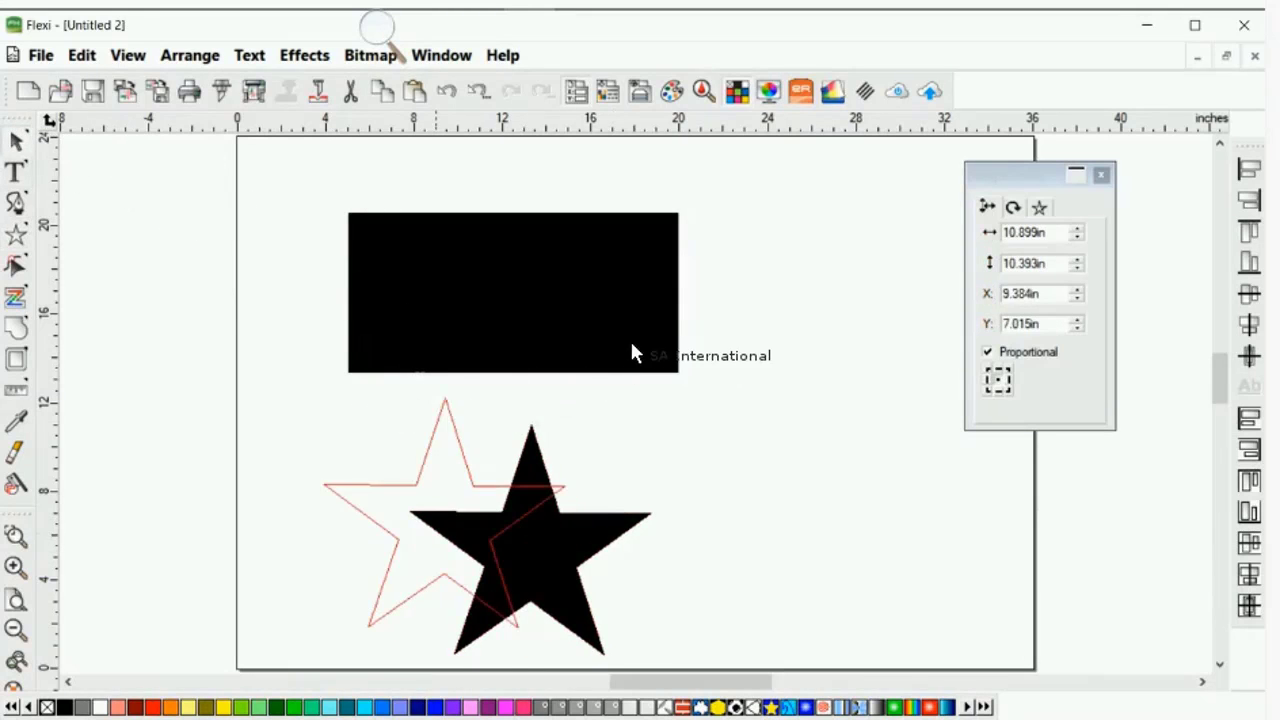
left_click(720, 243)
left_click_drag(990, 176, 772, 285)
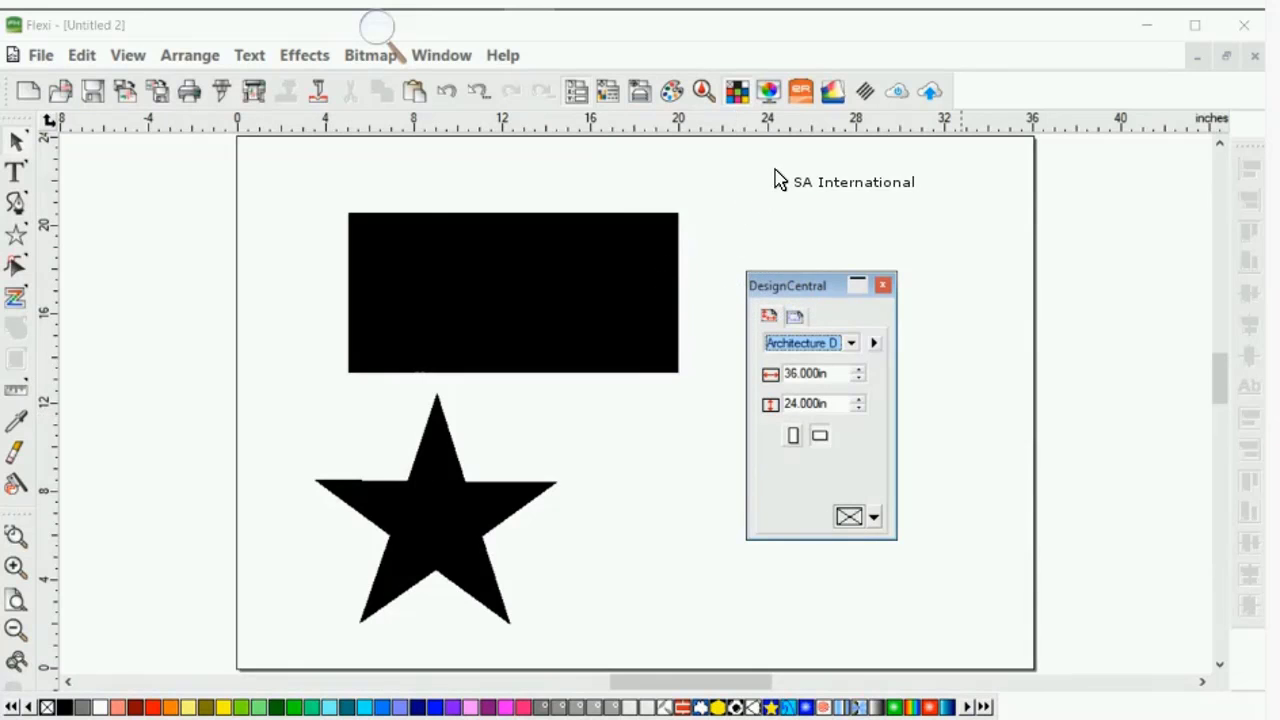
- Select the rectangle, show its shape properties in DesignCentral, and round its corners using a corner control point
left_click(383, 226)
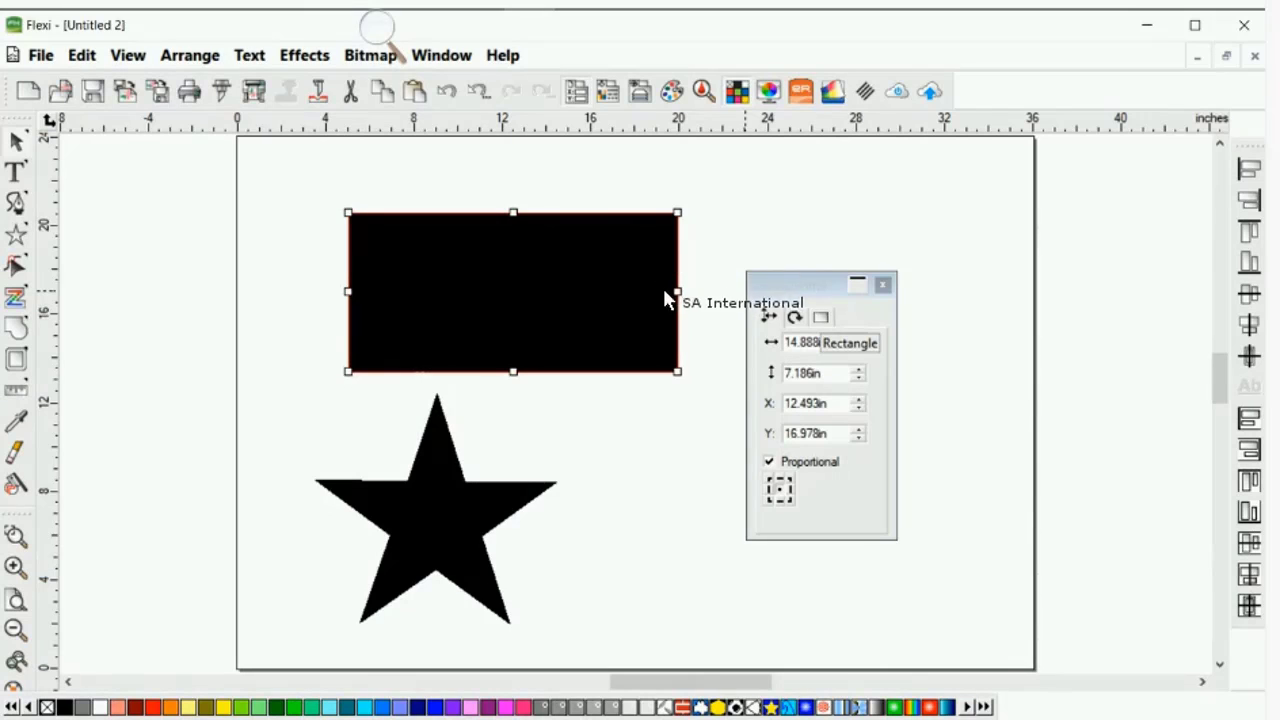
left_click(821, 317)
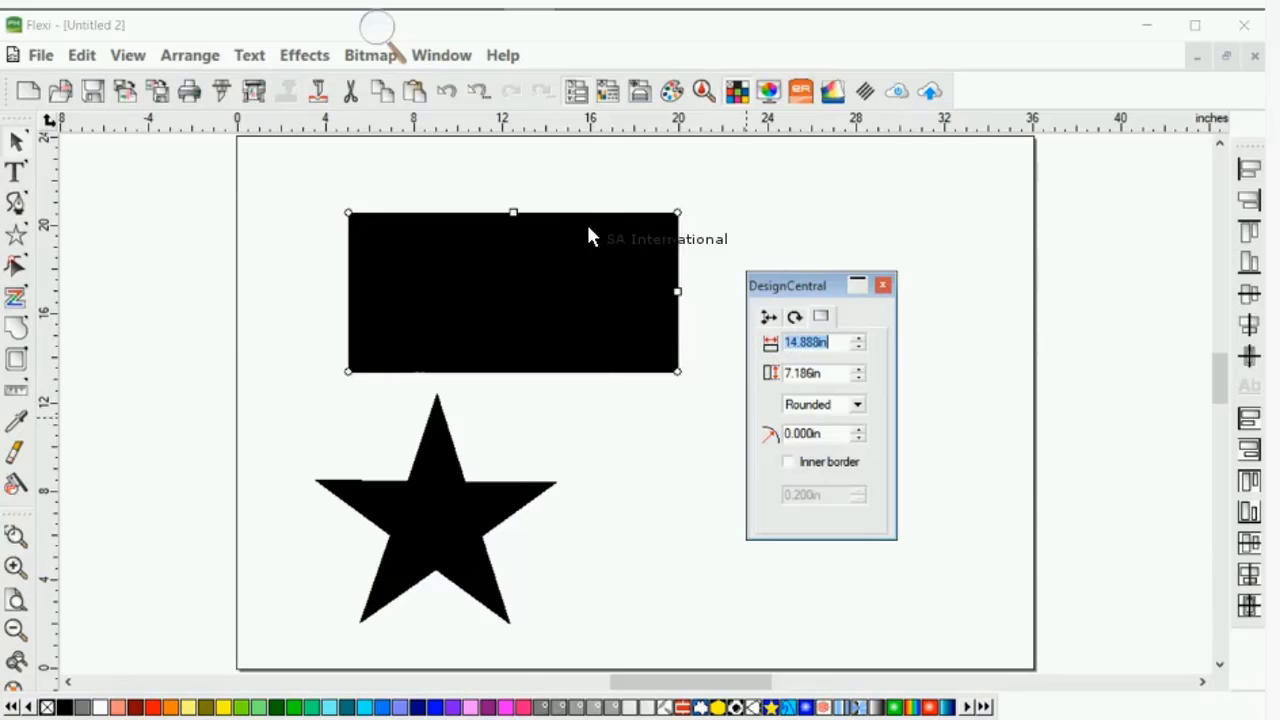
left_click_drag(677, 212, 642, 212)
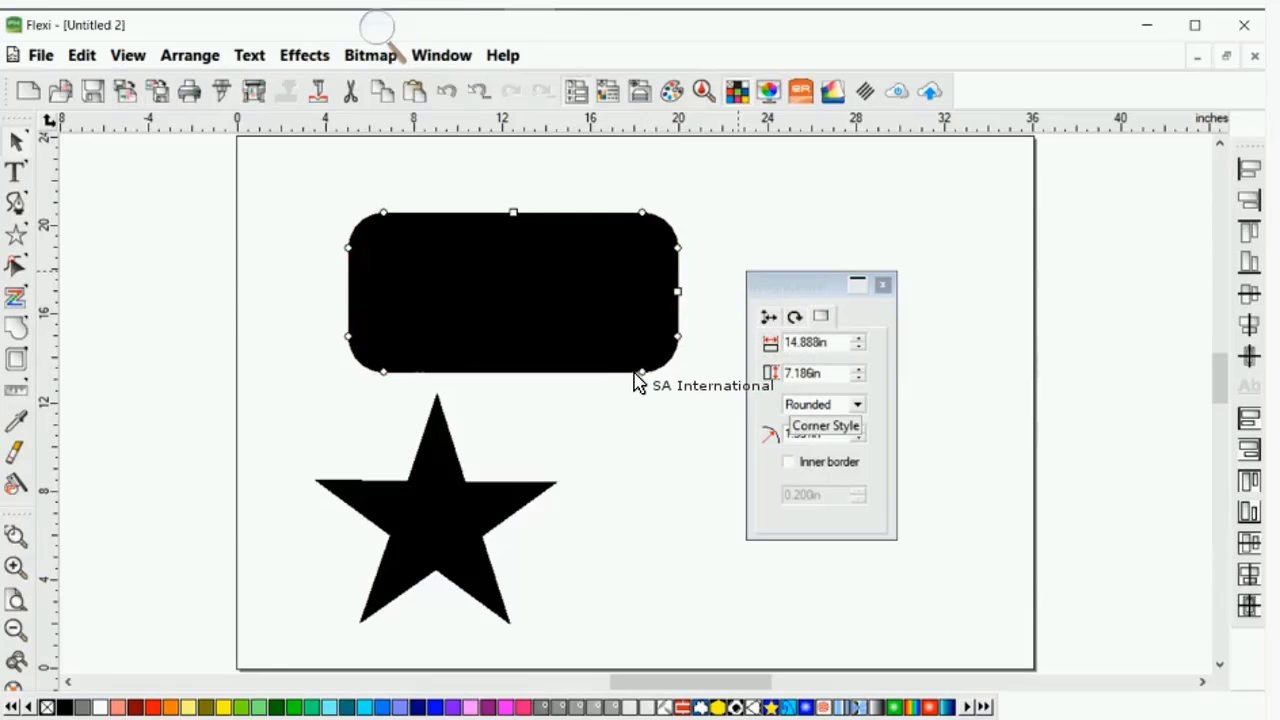
- Give the rounded rectangle a 0.2 in inner border, reselect it, place DesignCentral beside it and show its shape properties
left_click(789, 462)
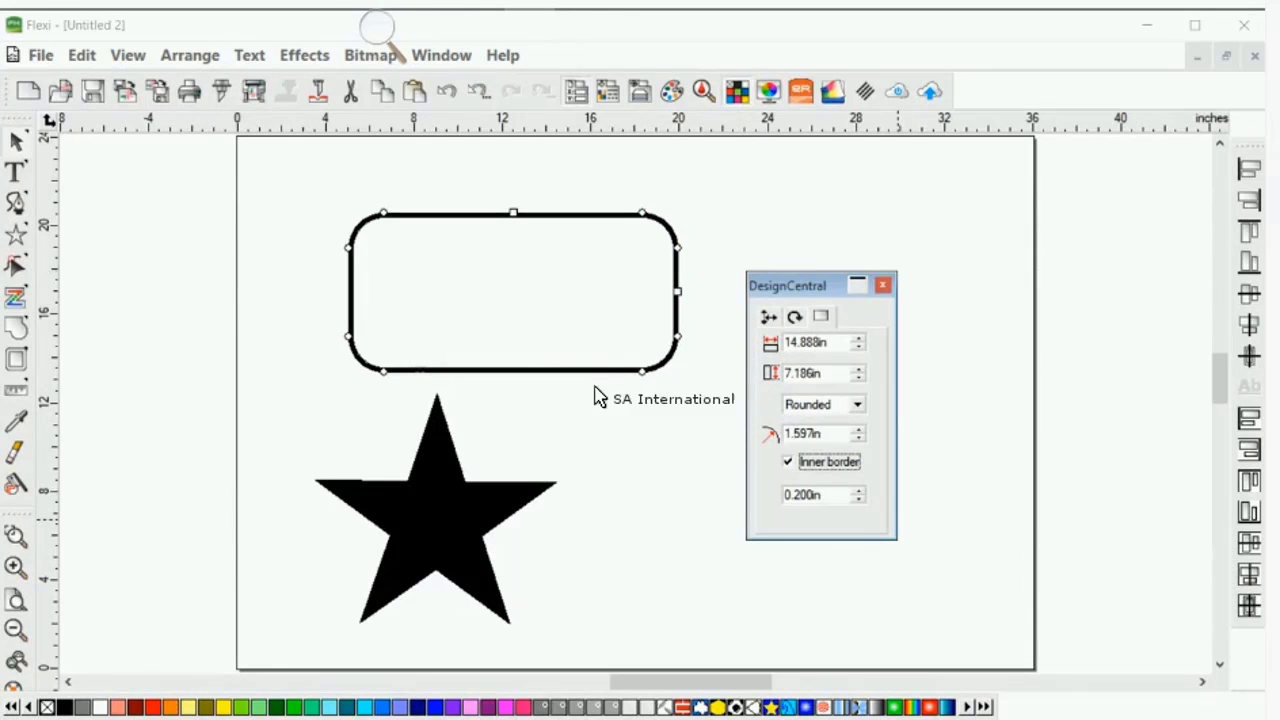
left_click(521, 350)
left_click(523, 358)
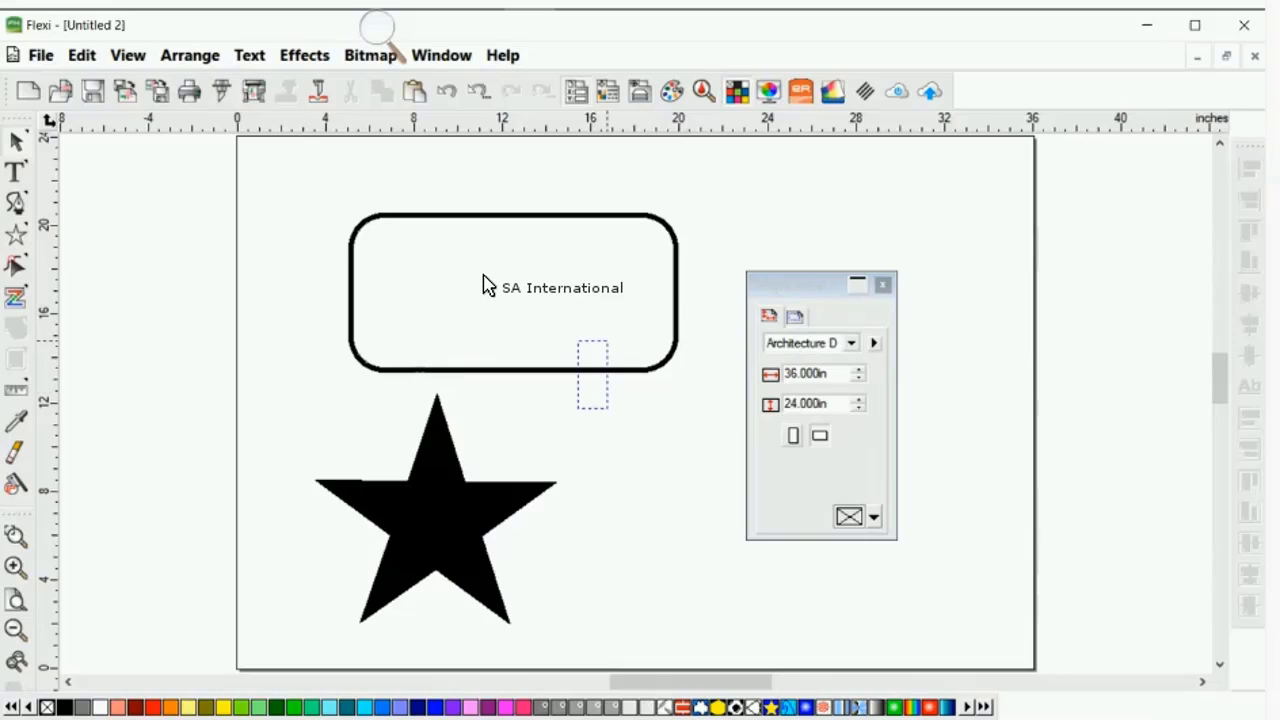
left_click(662, 244)
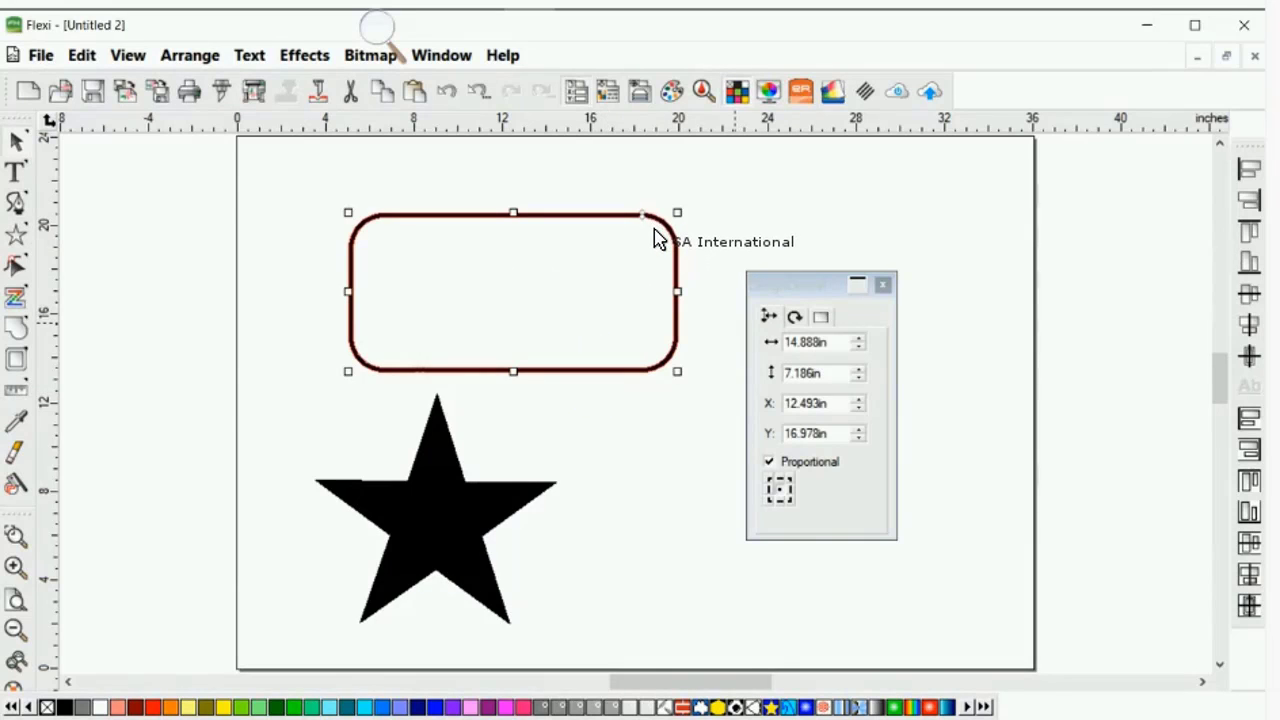
left_click_drag(826, 287, 780, 221)
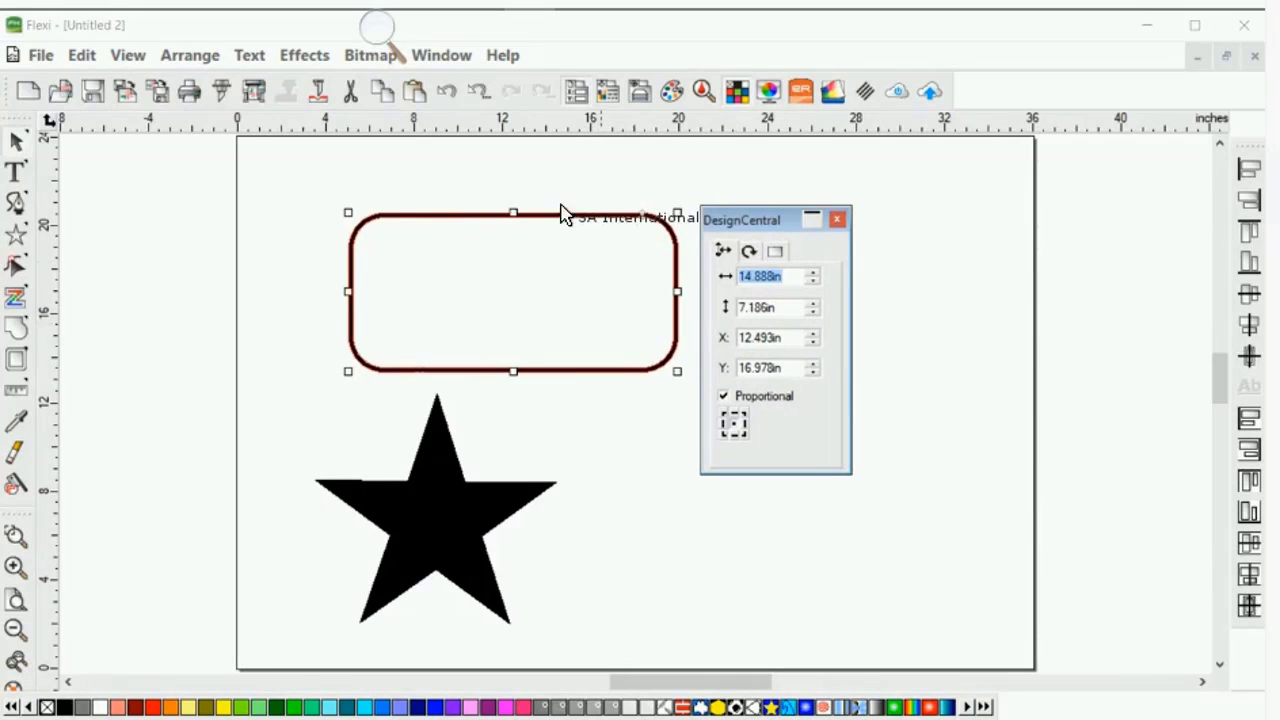
double_click(617, 212)
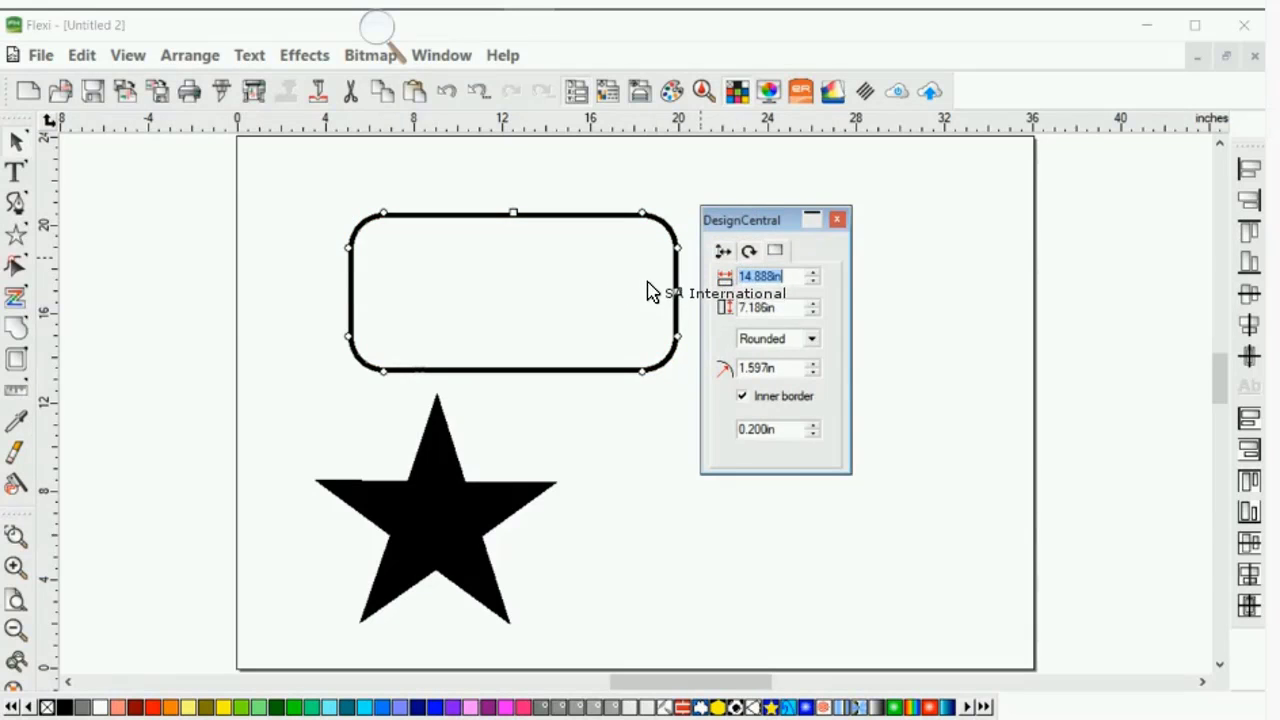
- Set the rectangle's corner radius to 0 in, reduce the inner border to 0 in and turn it off
left_click(813, 373)
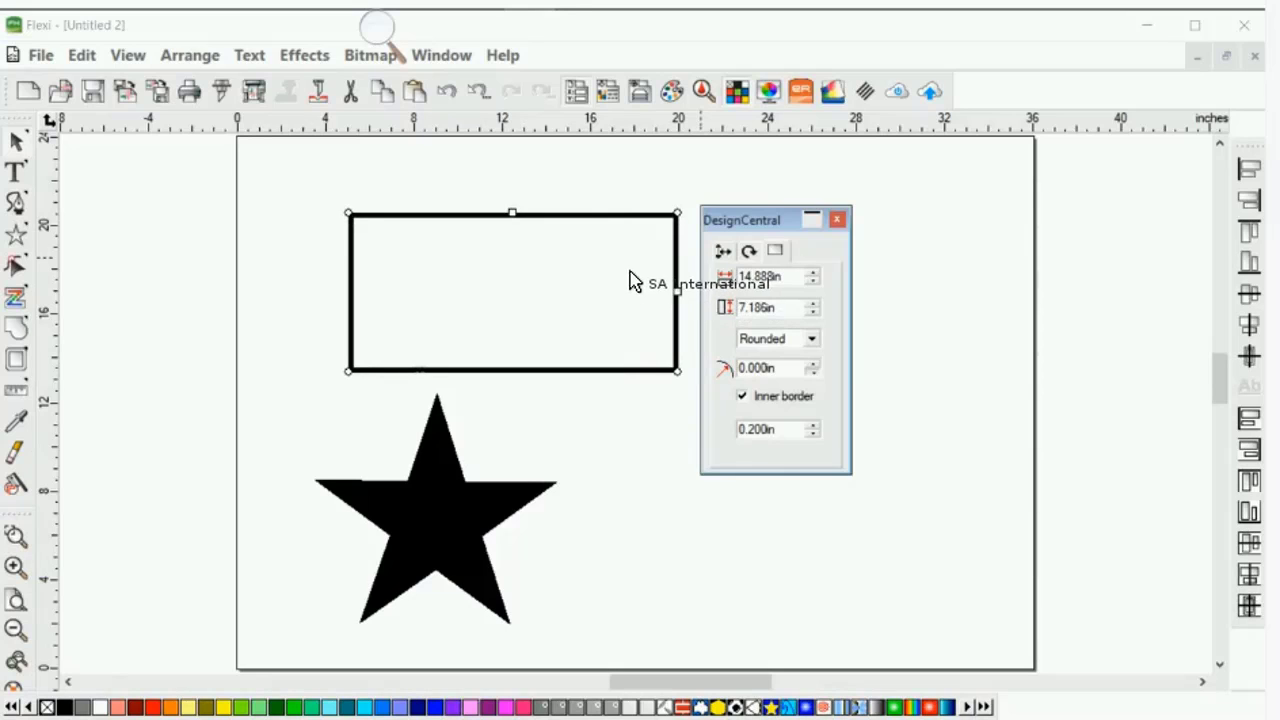
left_click(813, 434)
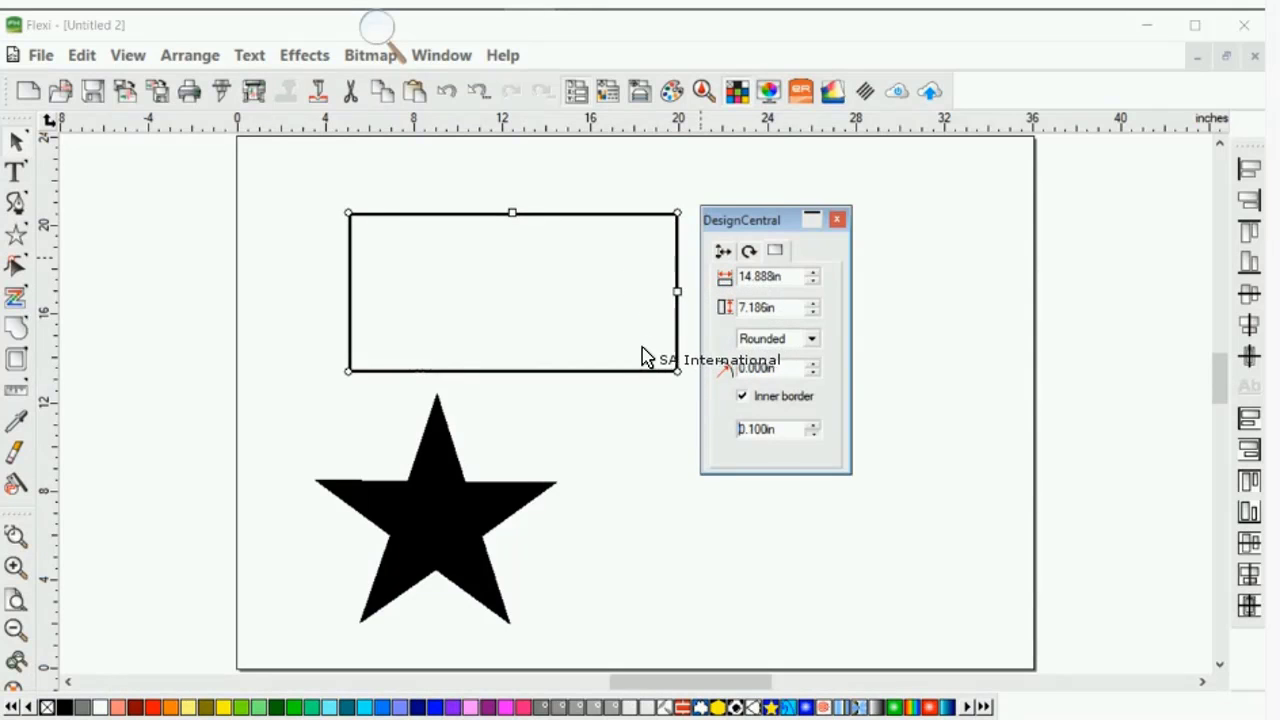
left_click(813, 434)
left_click(743, 396)
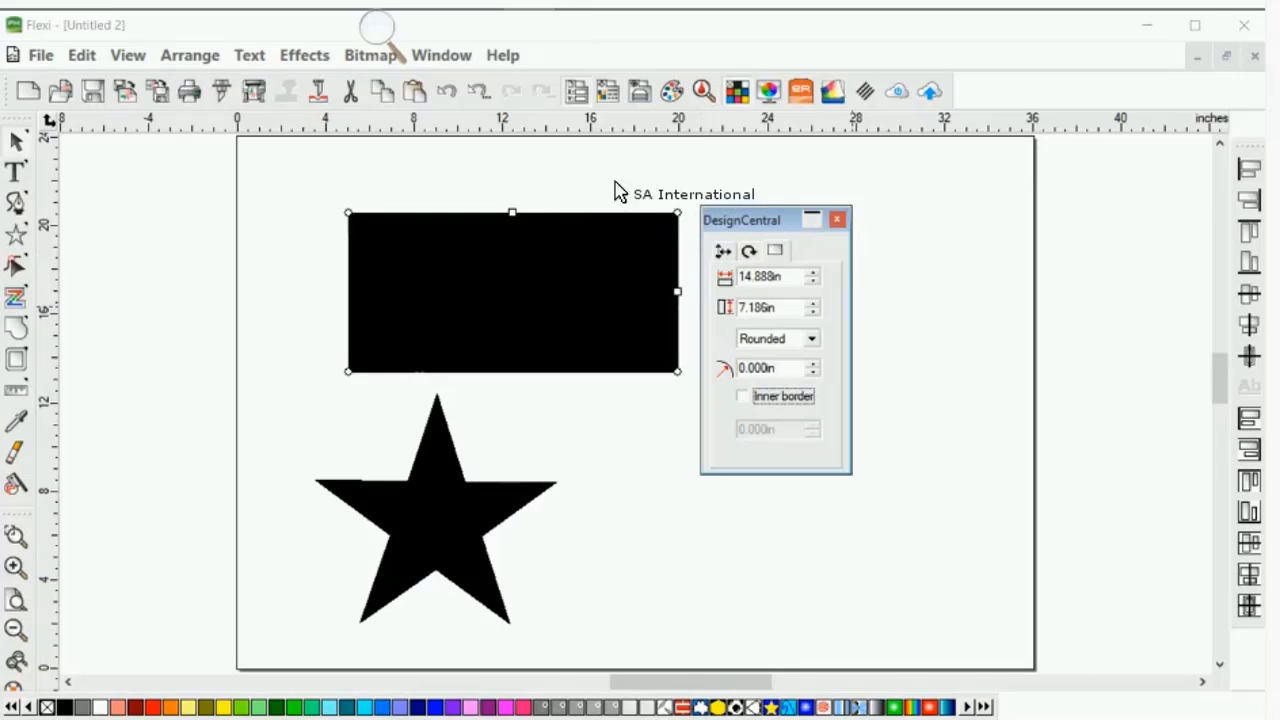
- Move DesignCentral further away from the shapes and delete the rectangle as a whole object
left_click_drag(742, 220, 837, 198)
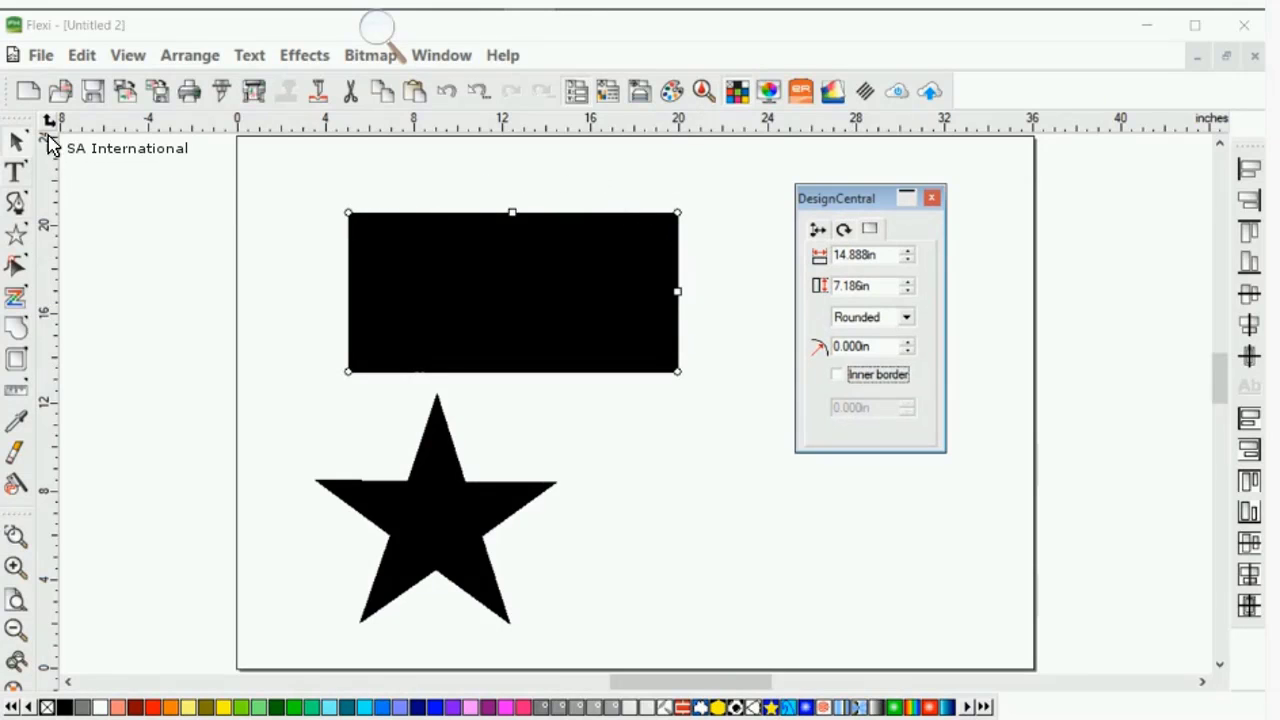
left_click(18, 170)
key("space")
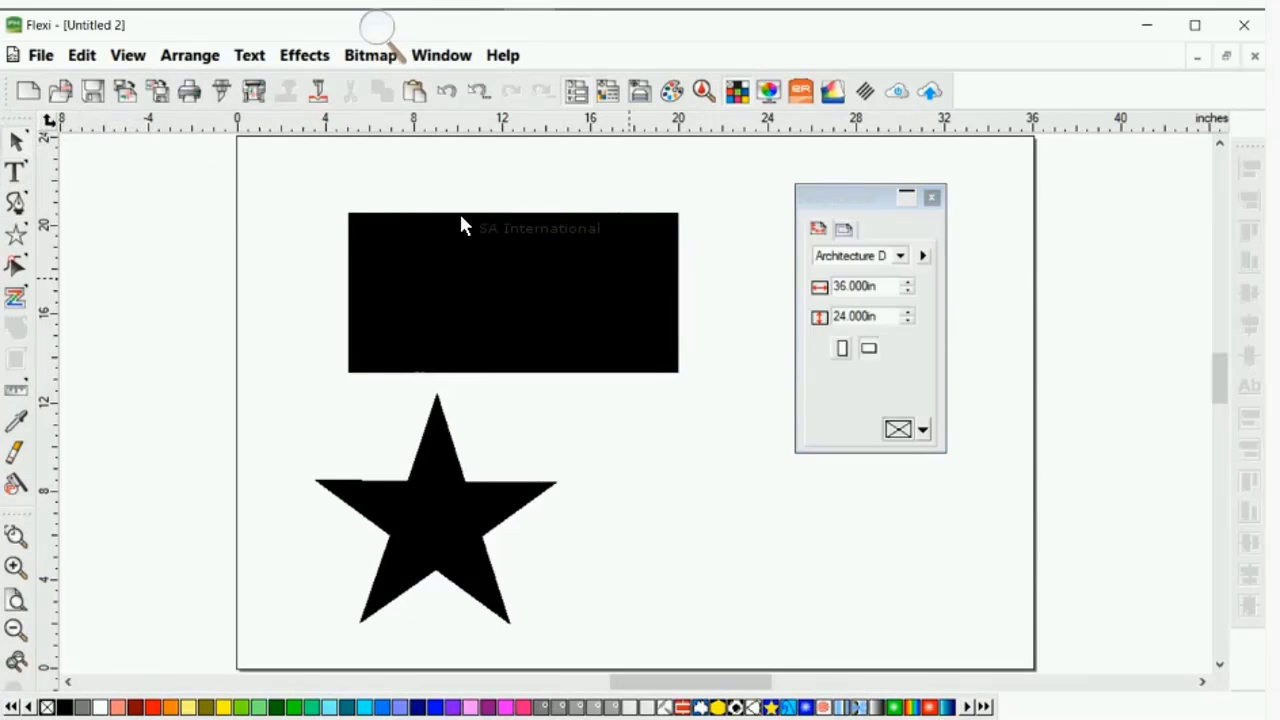
left_click(470, 220)
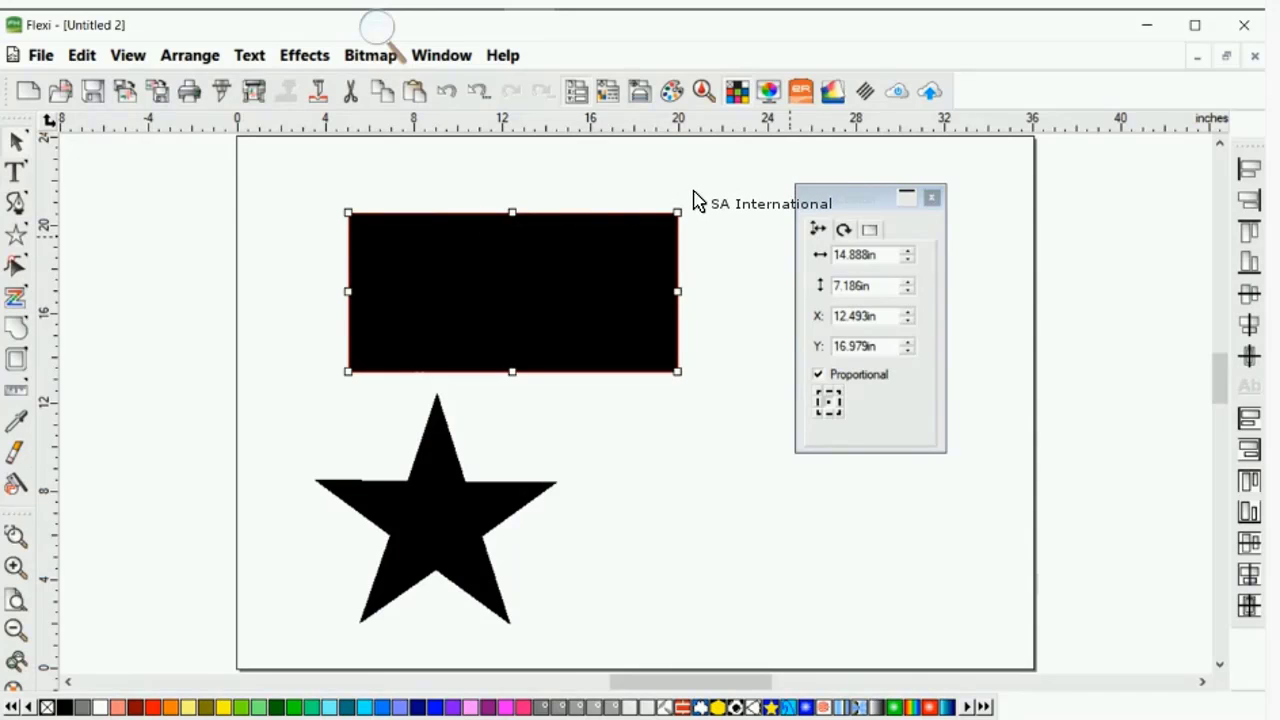
double_click(510, 248)
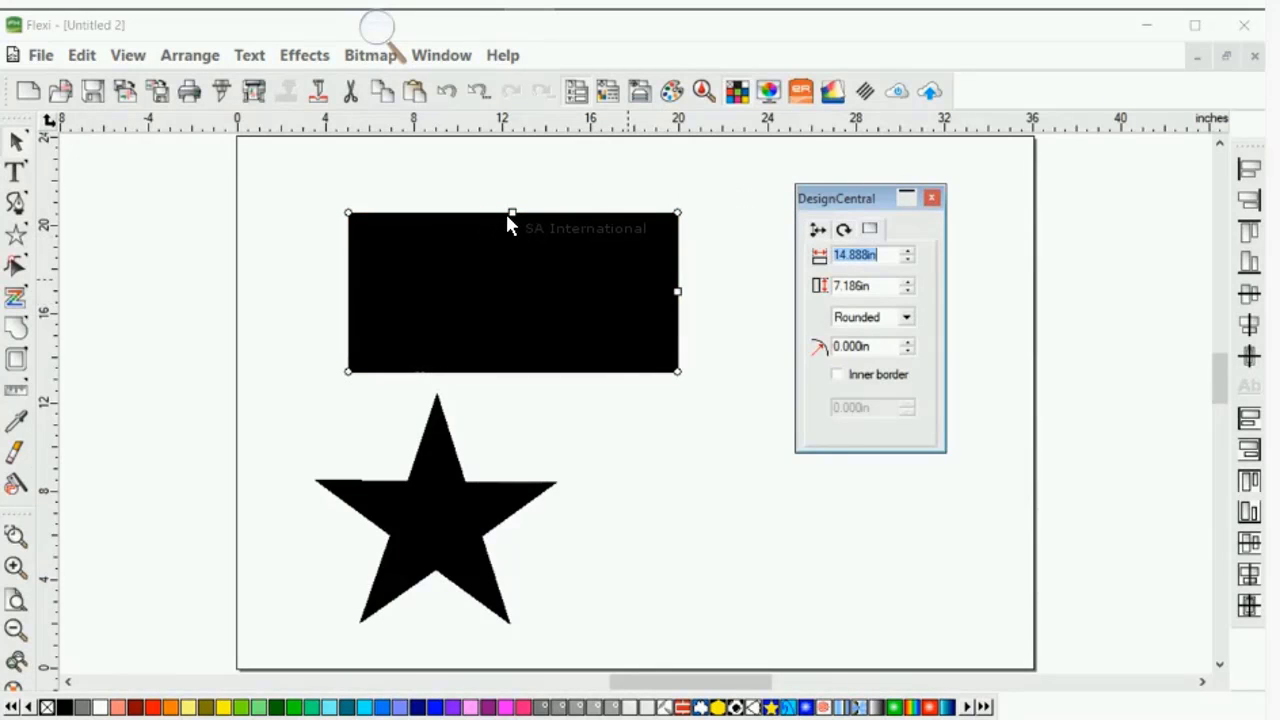
key("Delete")
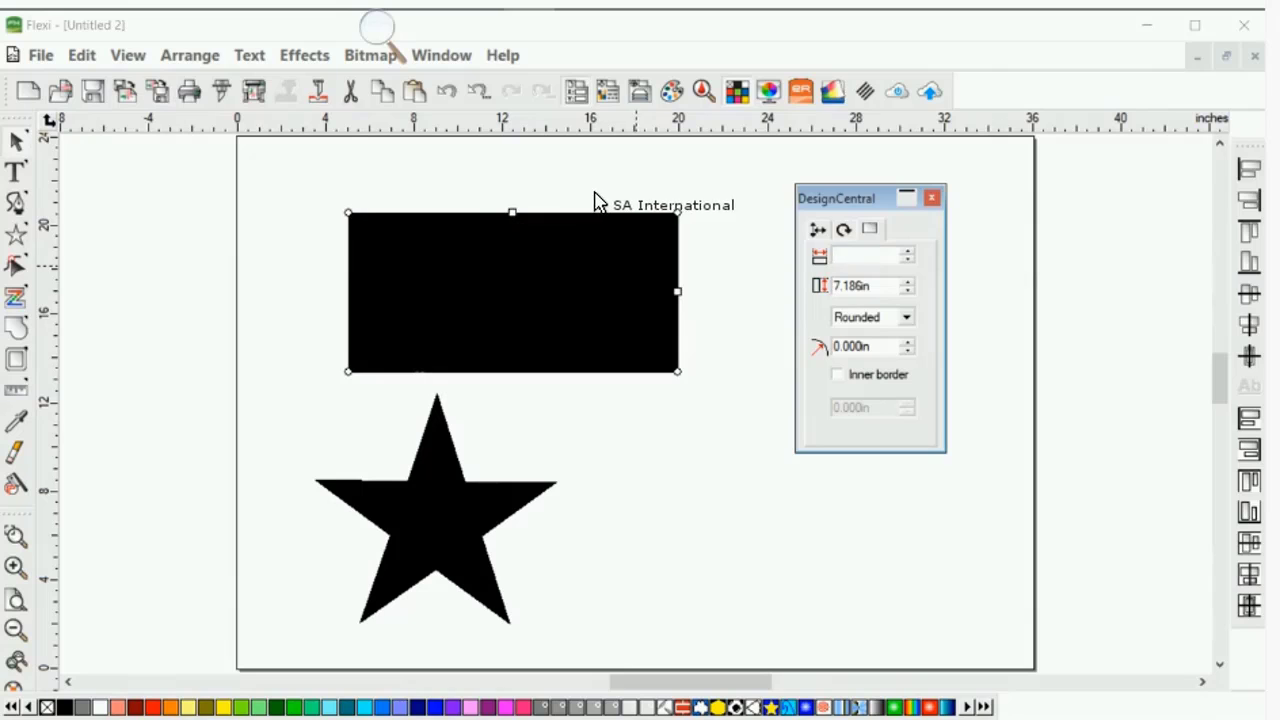
left_click(606, 189)
left_click(456, 226)
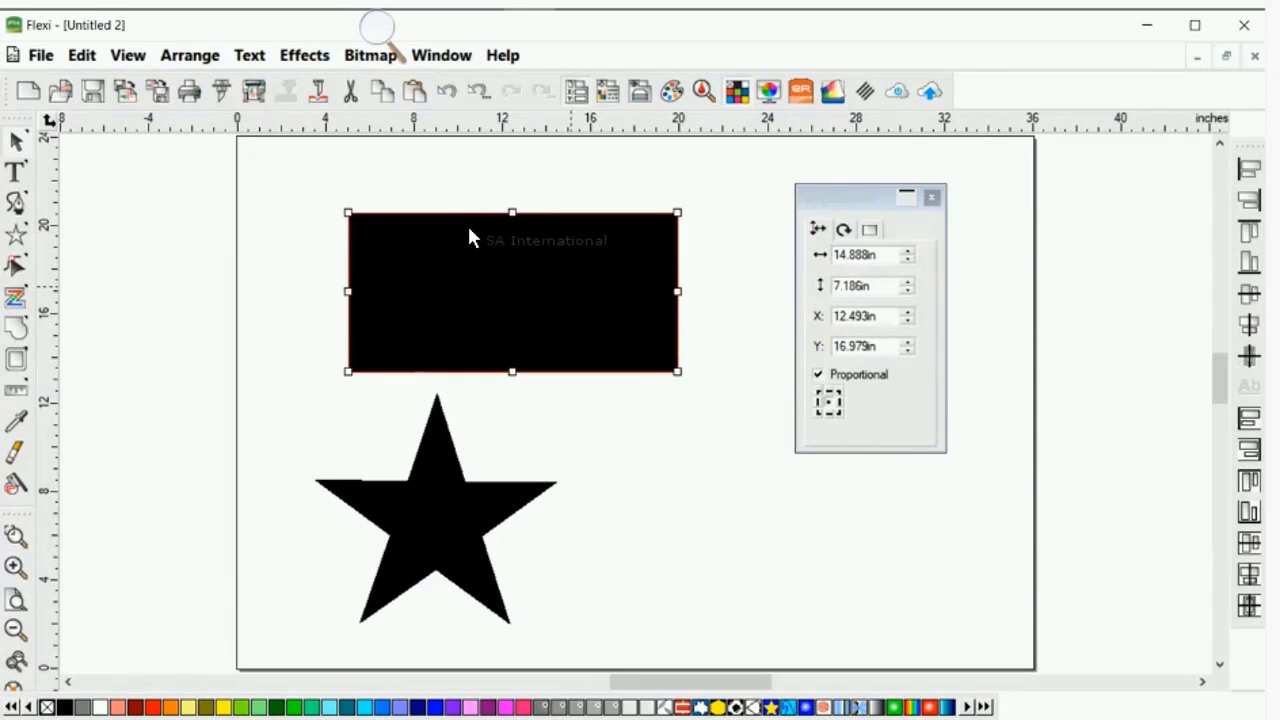
key("Delete")
- Move the star up to about X 9.9 in, Y 13.7 in and fill it with red
left_click_drag(438, 513, 473, 346)
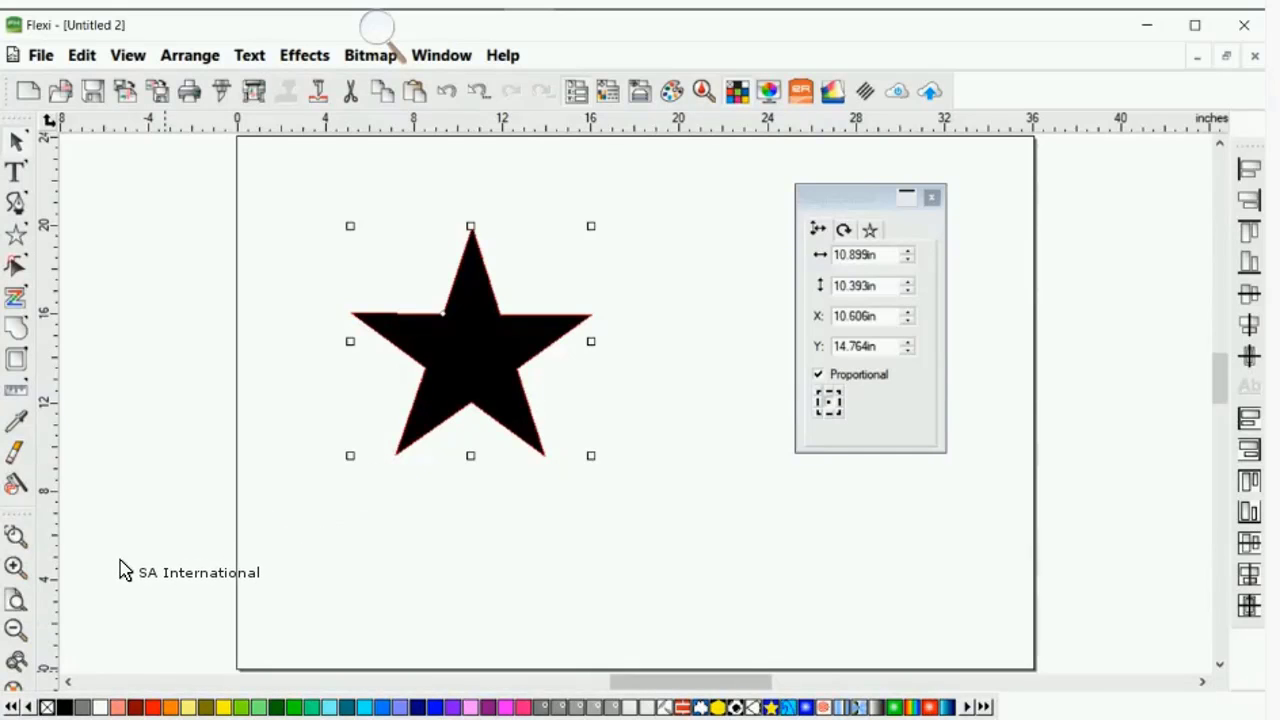
left_click(153, 707)
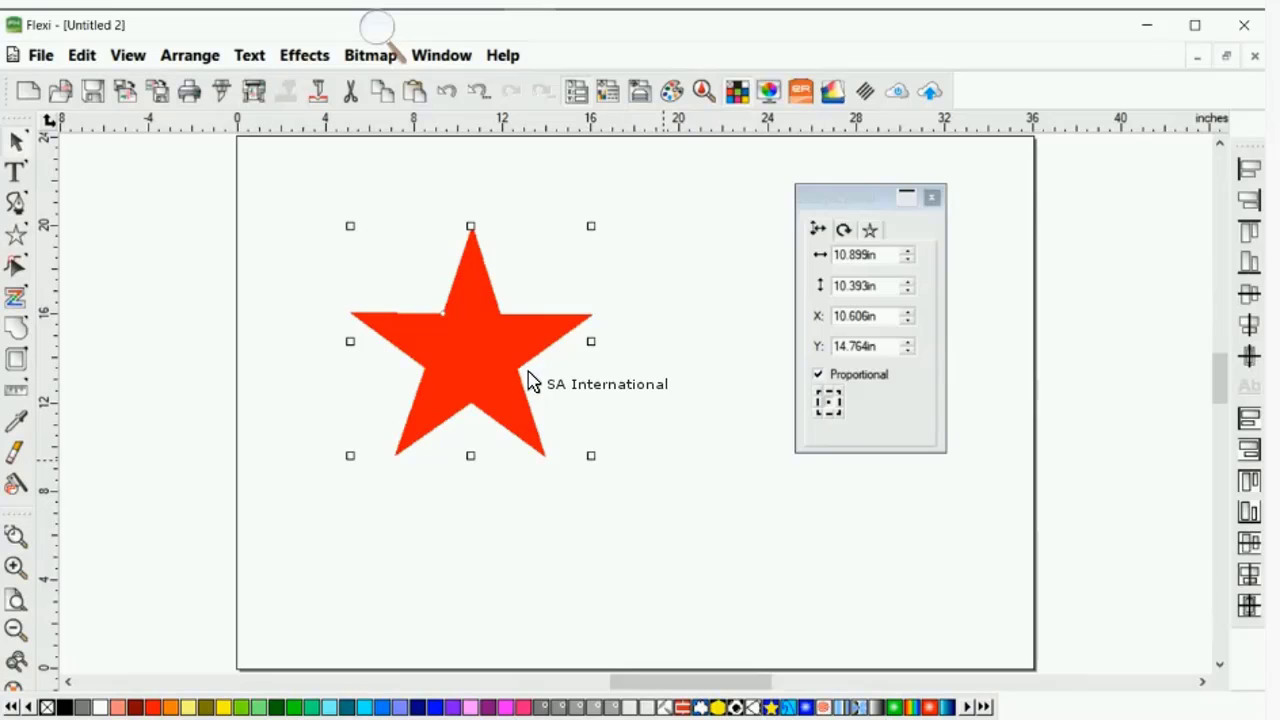
left_click_drag(382, 316, 366, 338)
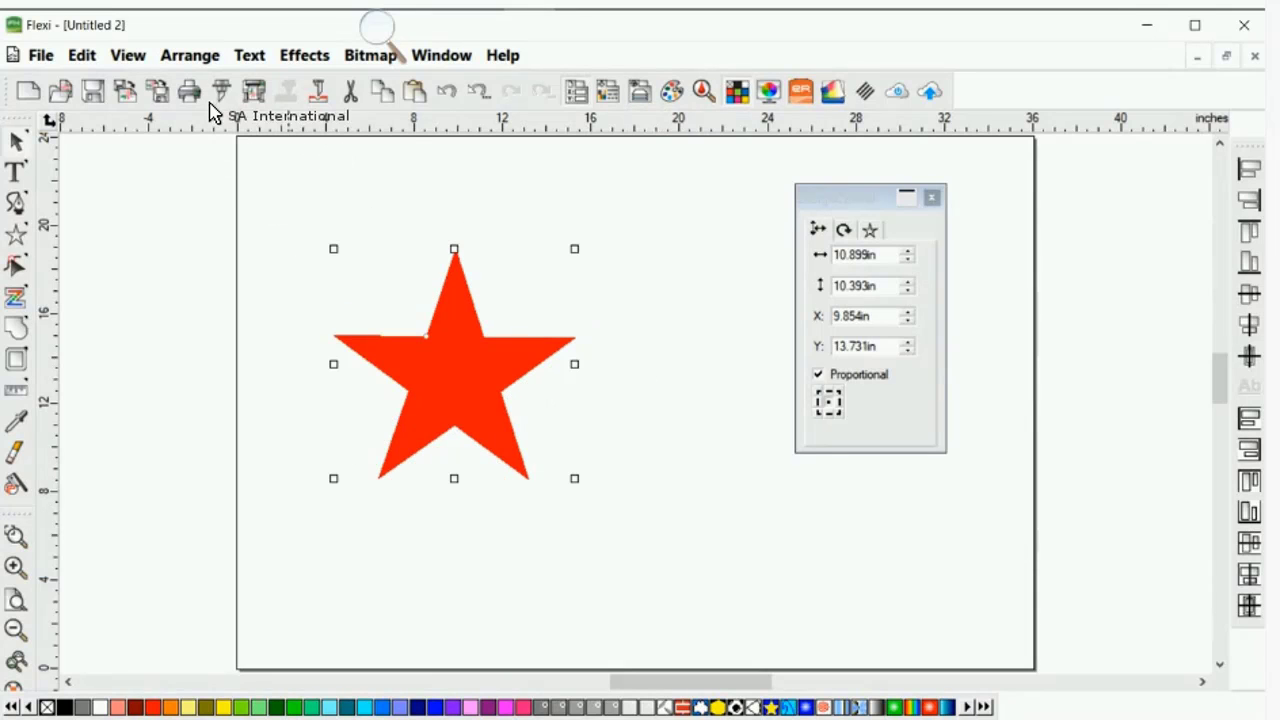
- Start the Shadow effect on the red star and set the shadow type to Cast
left_click(304, 55)
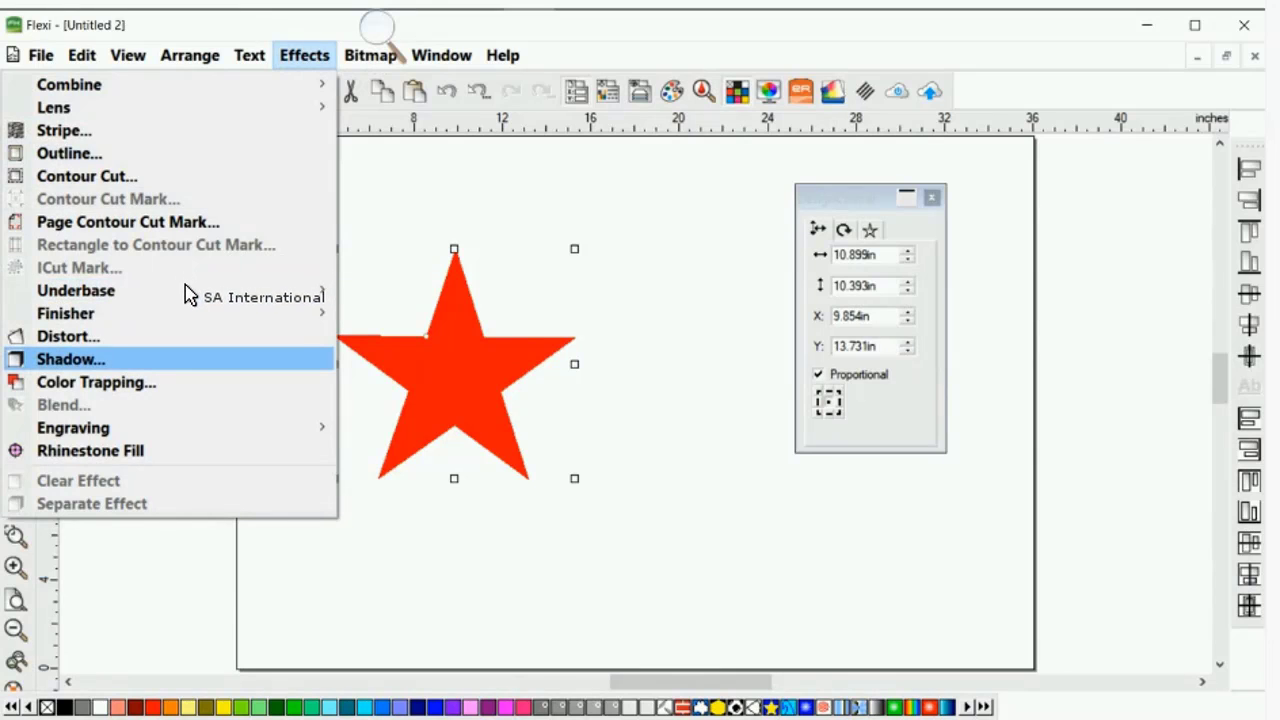
key("Return")
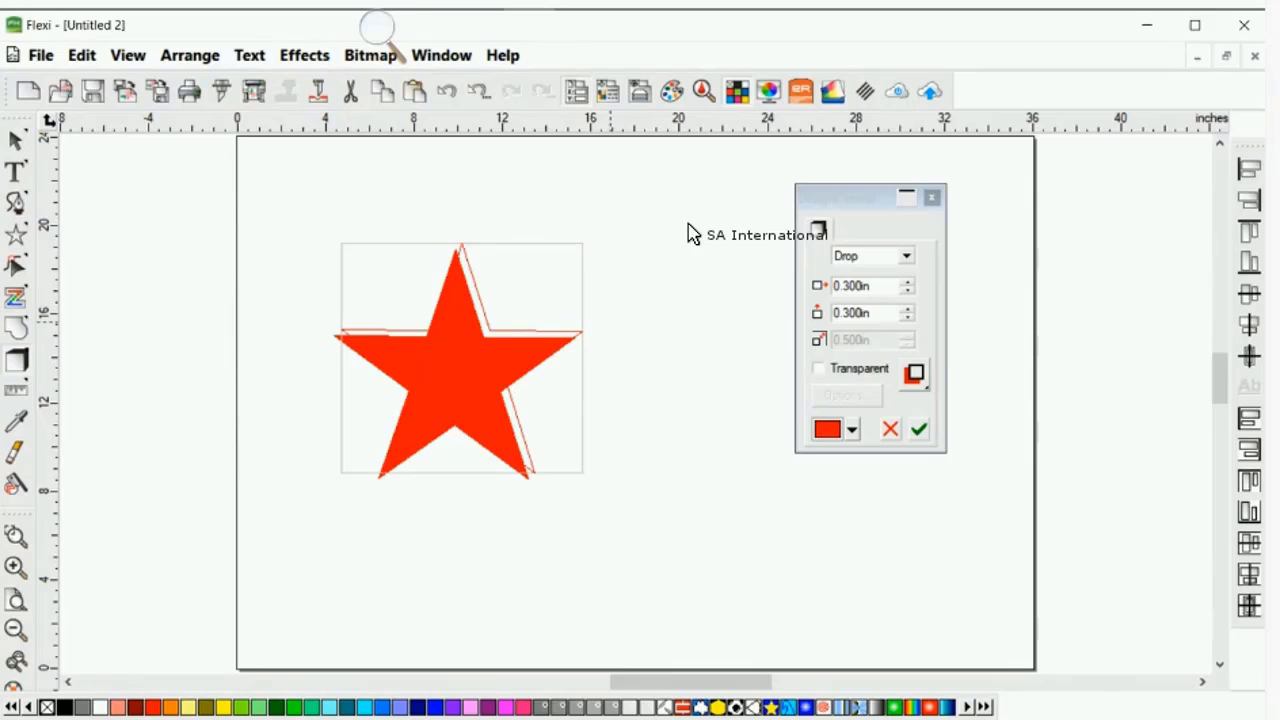
left_click(834, 255)
key("Down")
key("Down")
key("Down")
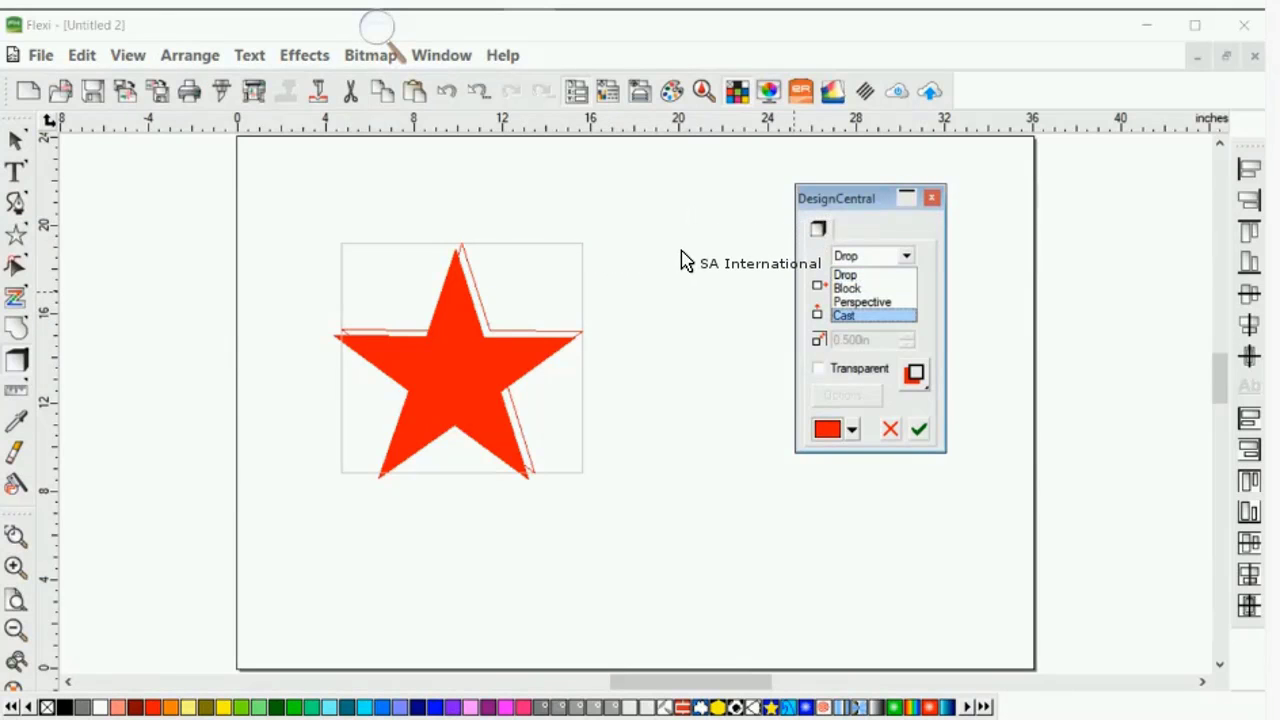
key("Return")
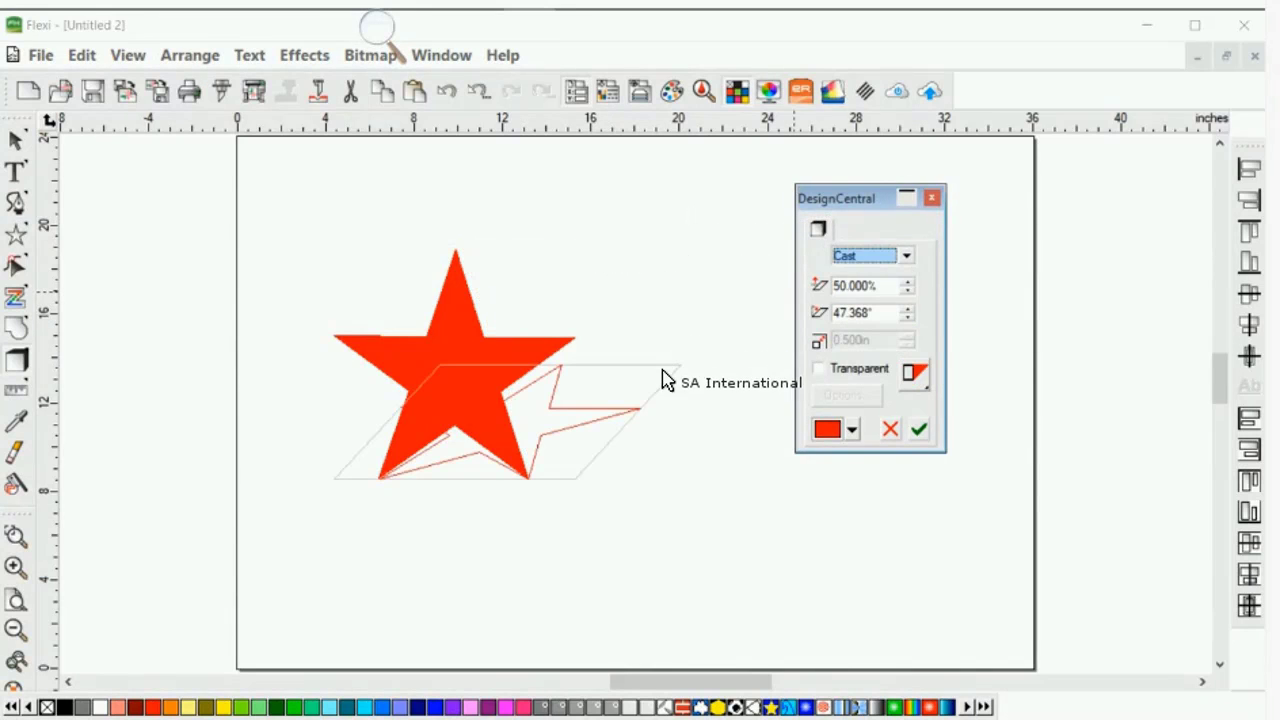
- Set the cast shadow's color to black and reshape it to about 53.6% and 35.4°
left_click(852, 429)
left_click(852, 487)
left_click_drag(528, 333, 509, 297)
left_click_drag(435, 325, 531, 309)
left_click_drag(555, 250, 557, 246)
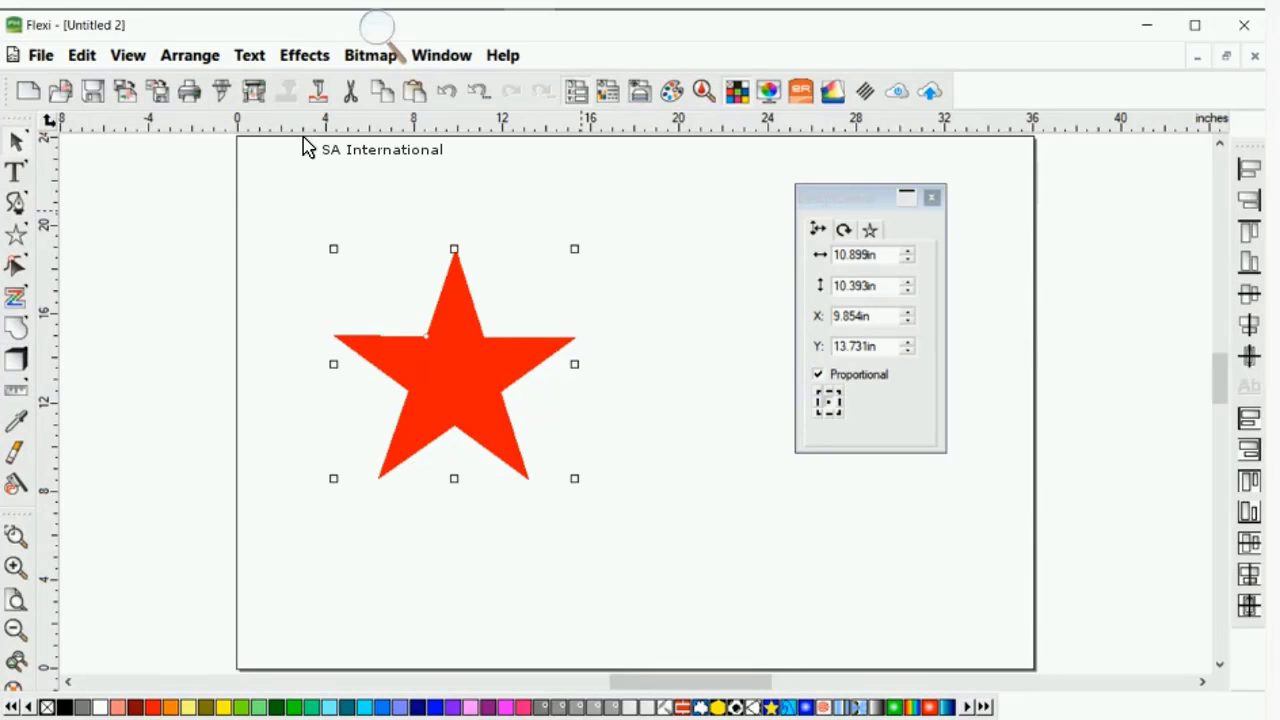
- Apply the Shadow effect to the star again and reshape the black cast shadow to about 43.7% and 27.4°
left_click(302, 56)
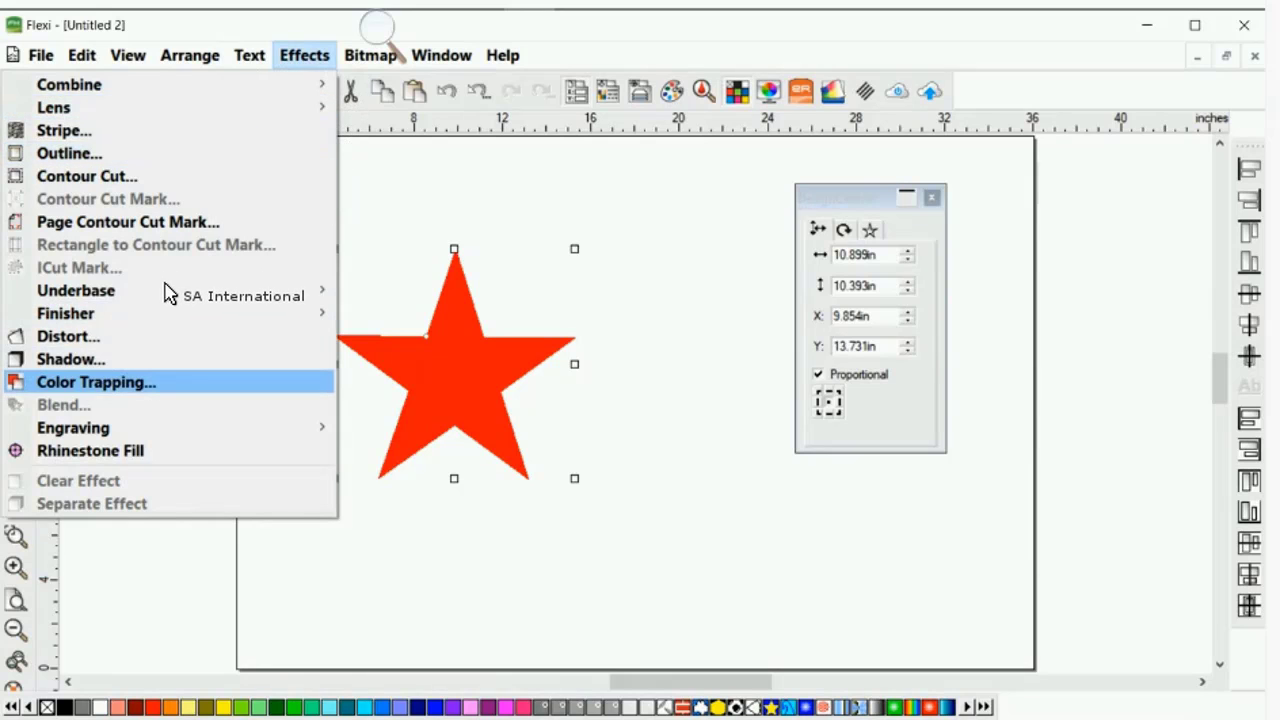
left_click(71, 359)
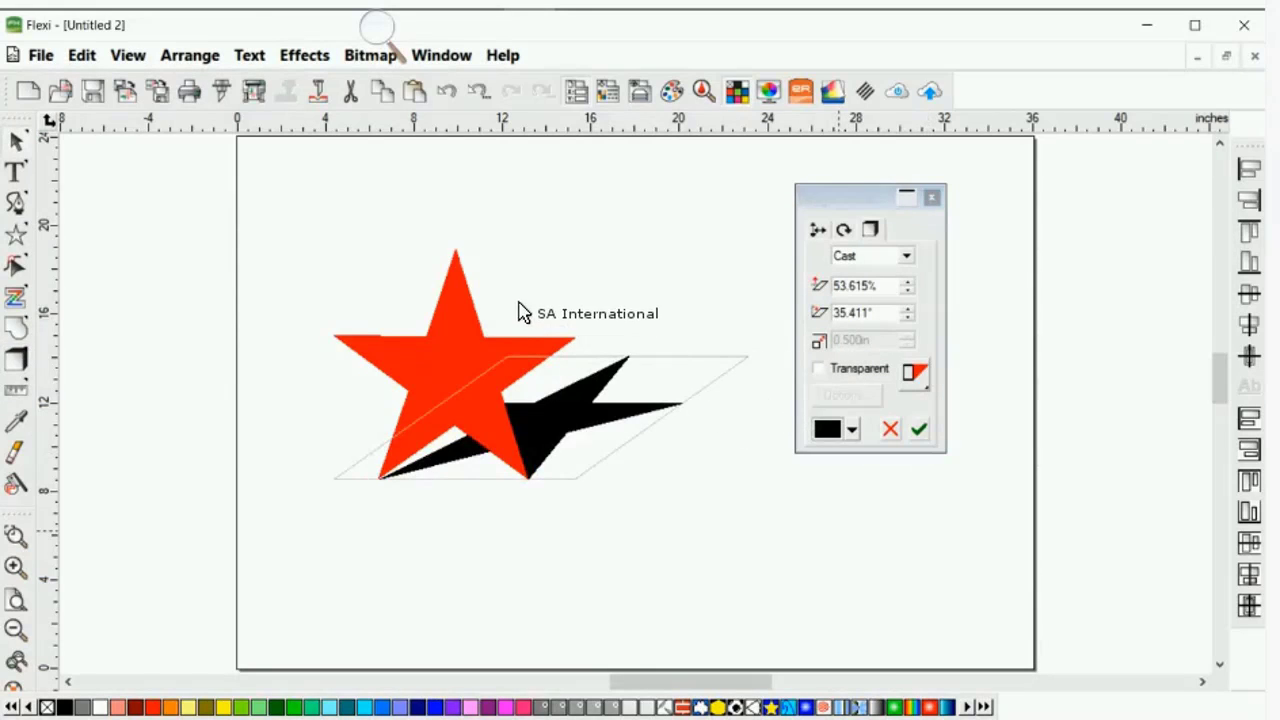
left_click_drag(518, 308, 509, 340)
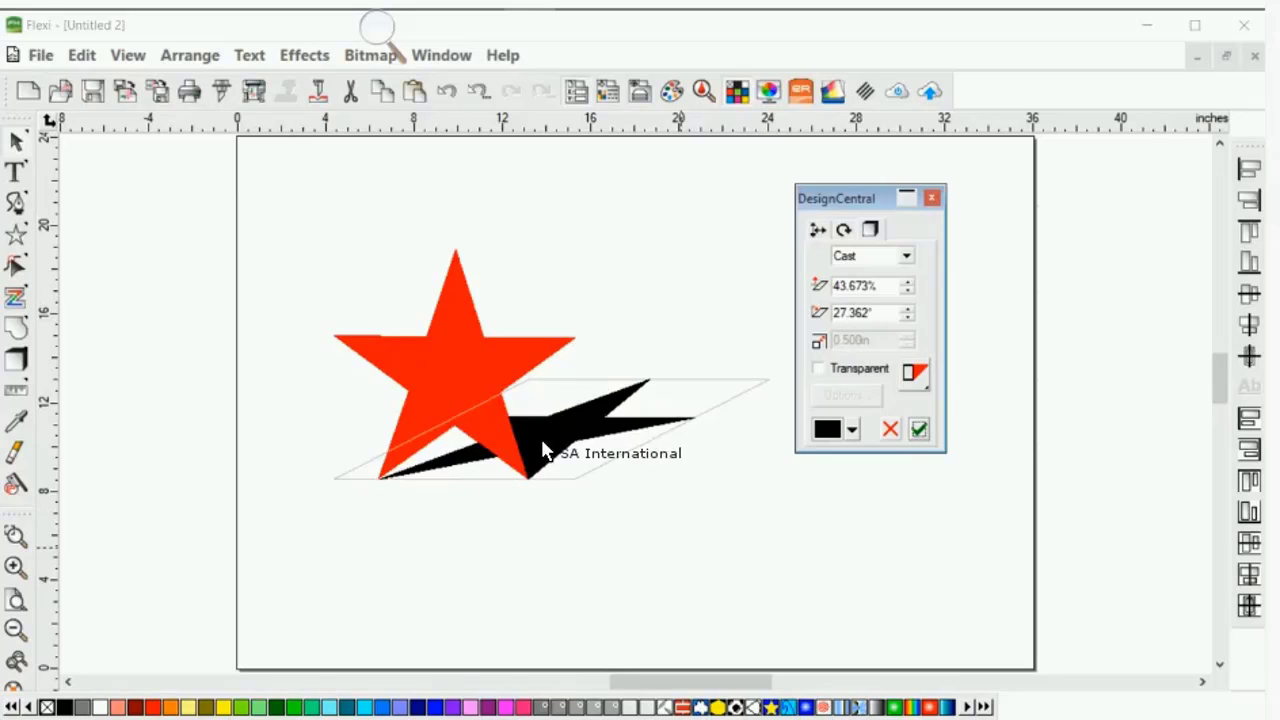
- Select the star with its shadow and move both together to about X 15.9 in, Y 15.3 in
left_click(456, 378)
left_click_drag(383, 276, 430, 256)
left_click_drag(523, 353, 413, 436)
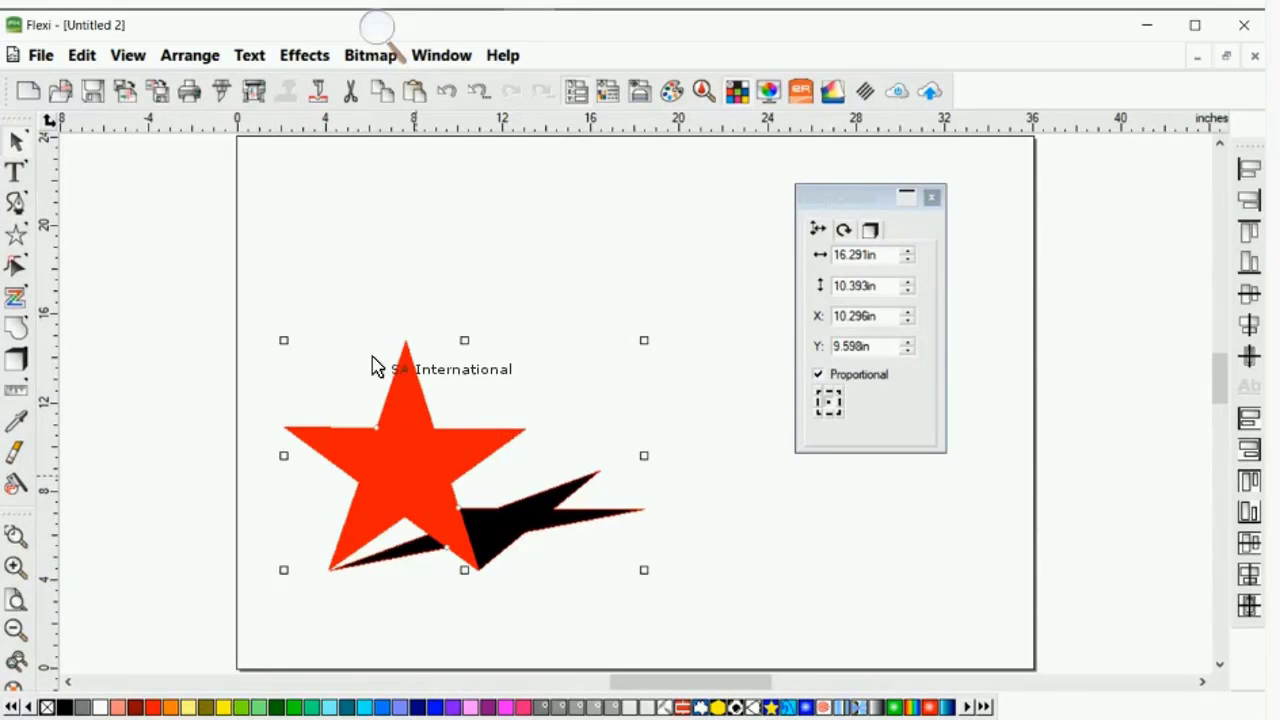
left_click_drag(372, 366, 431, 290)
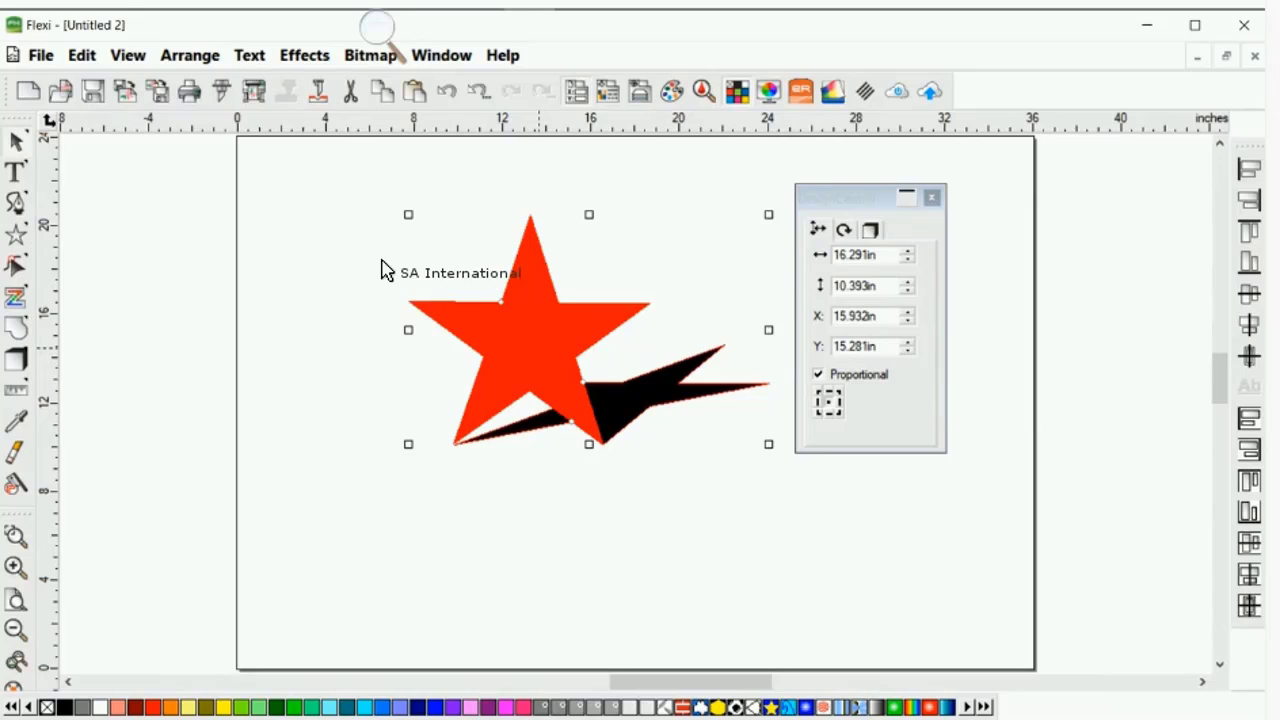
- Move the star and its shadow to about X 12.7 in, Y 14.2 in
left_click(105, 58)
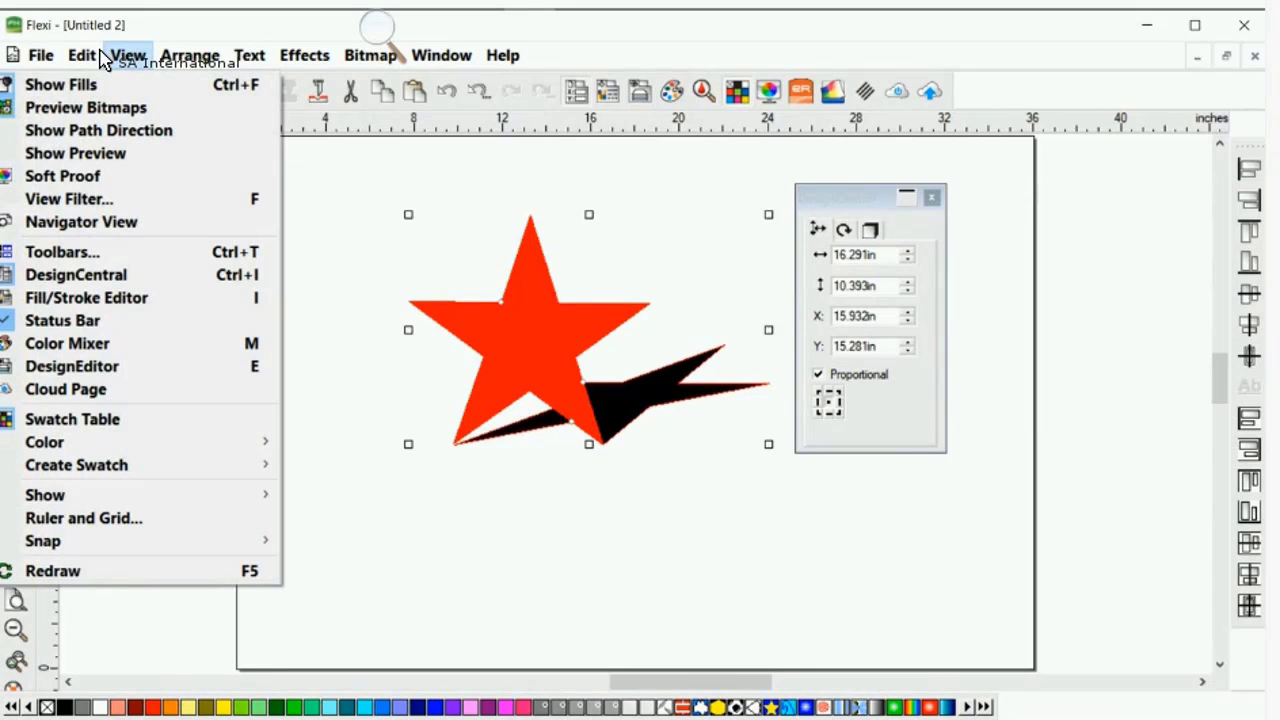
left_click(75, 151)
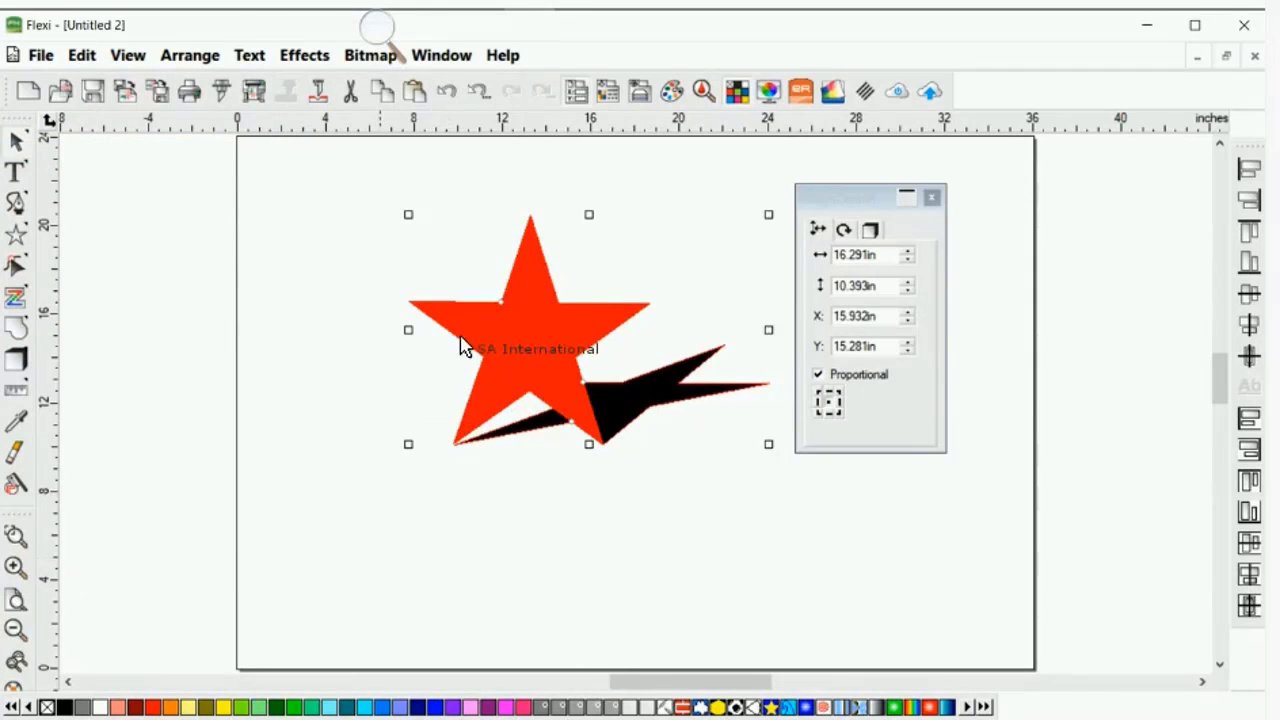
left_click_drag(437, 259, 467, 370)
left_click_drag(468, 343, 406, 249)
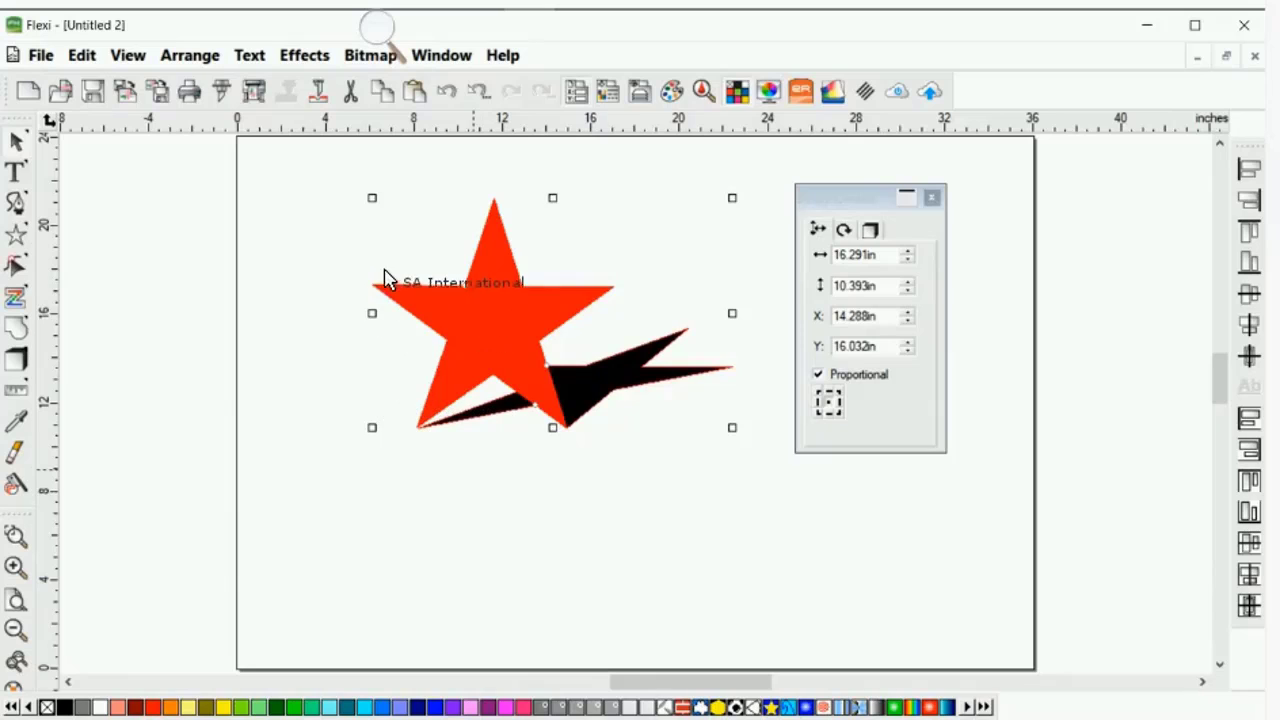
key("ctrl+z")
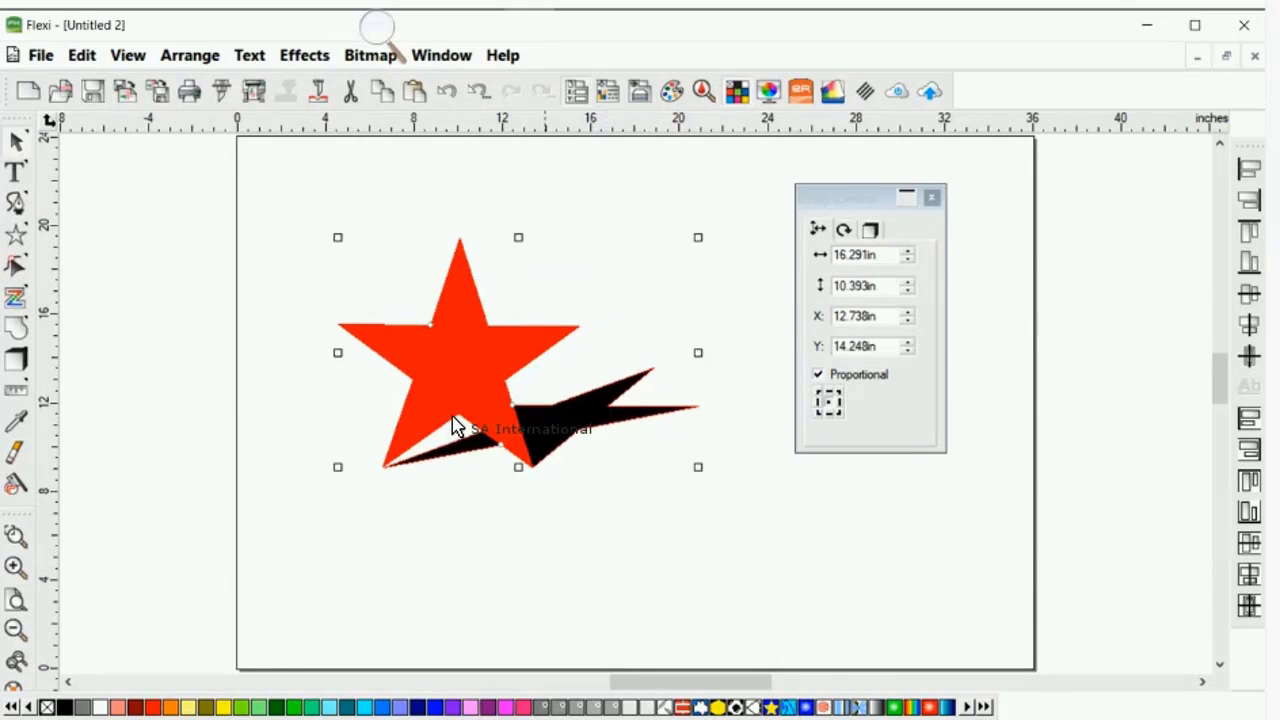
- Deselect and reselect the star with its shadow, and place DesignCentral just beside the shadow
left_click(363, 291)
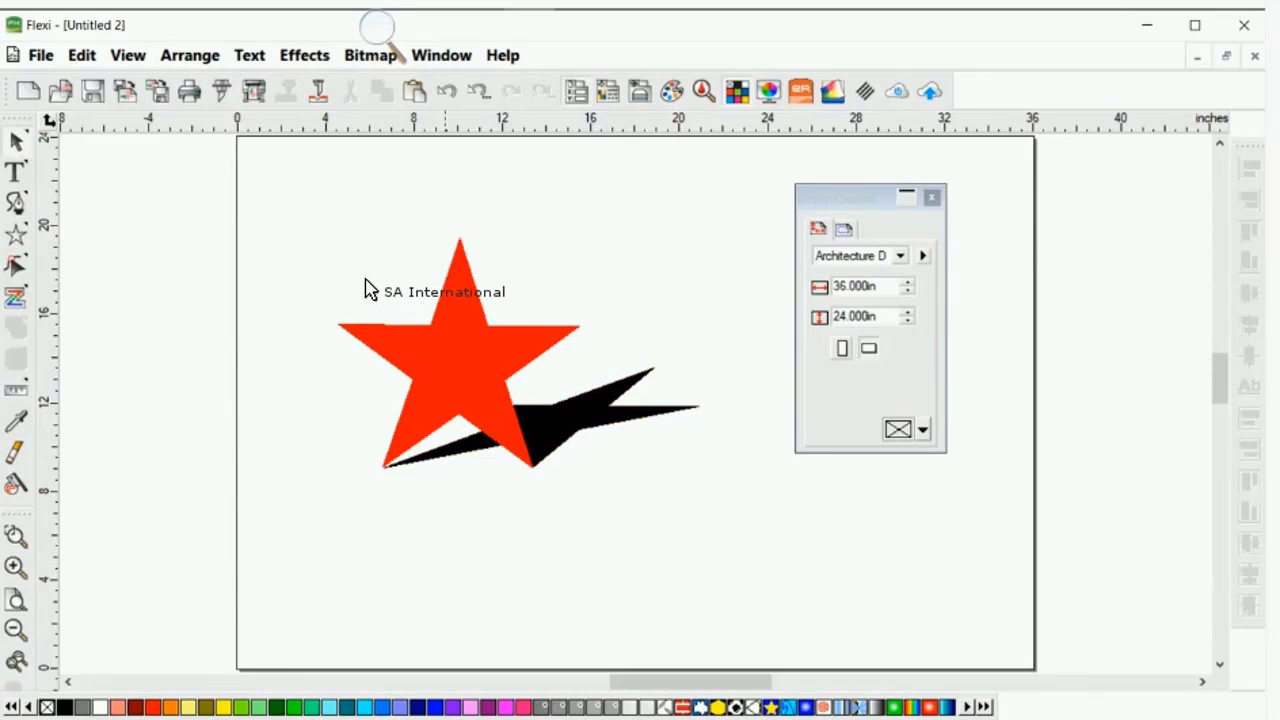
key("ctrl+a")
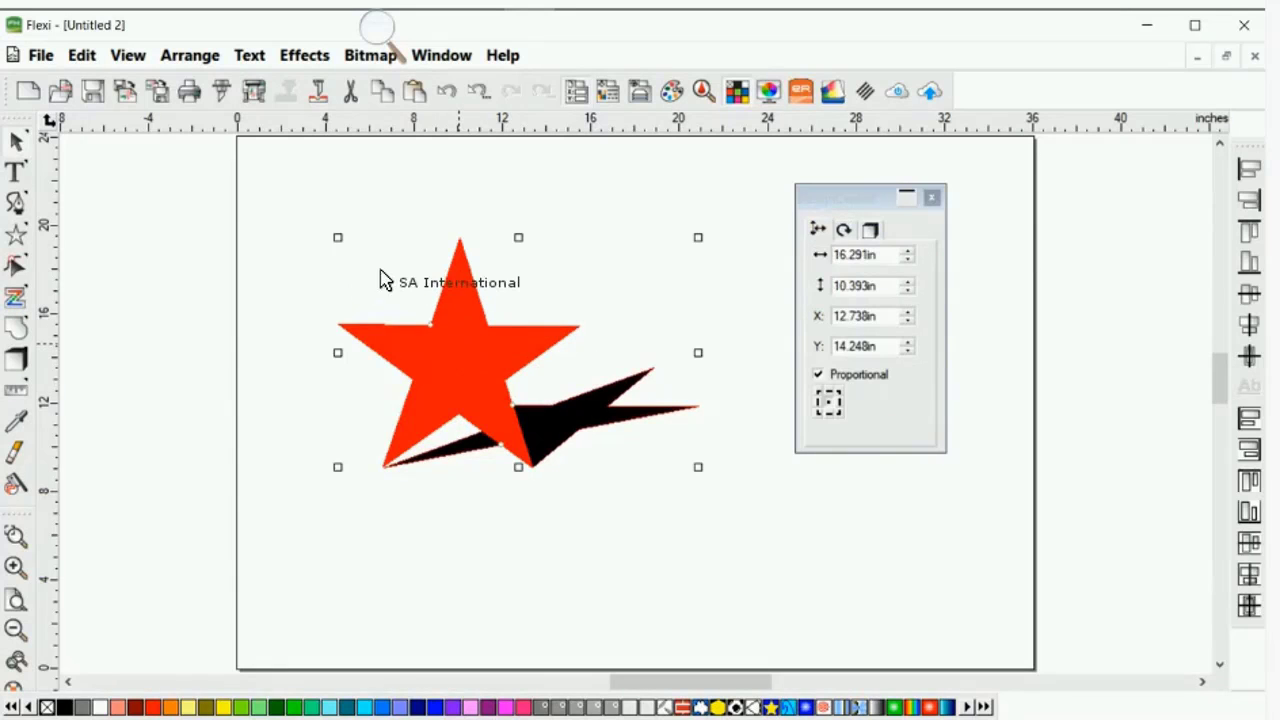
left_click_drag(848, 198, 693, 224)
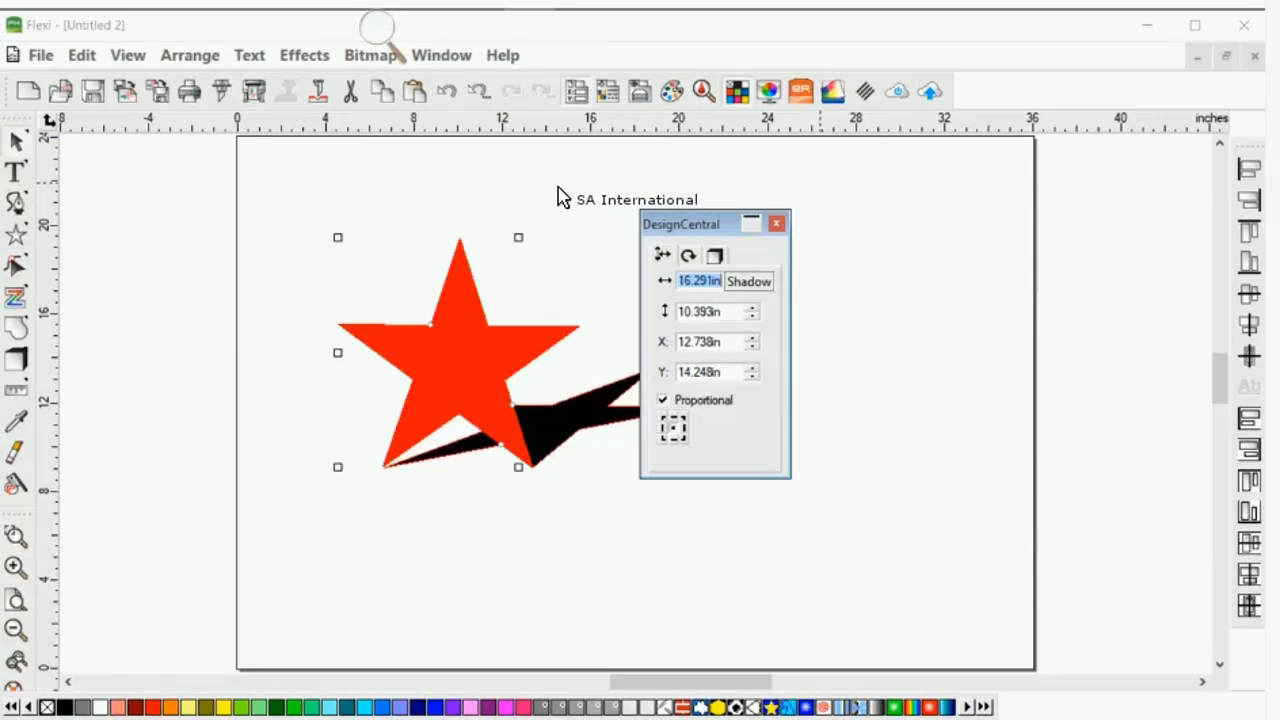
left_click_drag(697, 225, 774, 229)
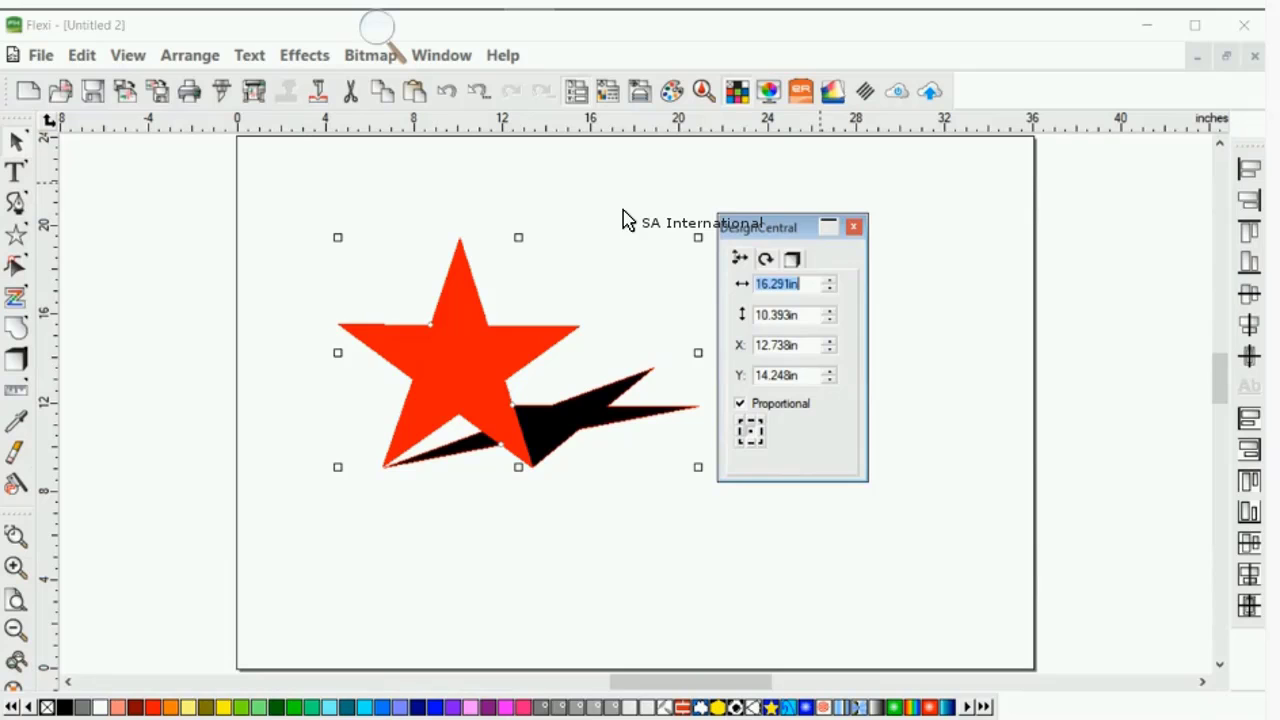
- Deselect the shadowed star and use Select Within to select only the red star inside the shadow effect
left_click_drag(795, 227, 813, 221)
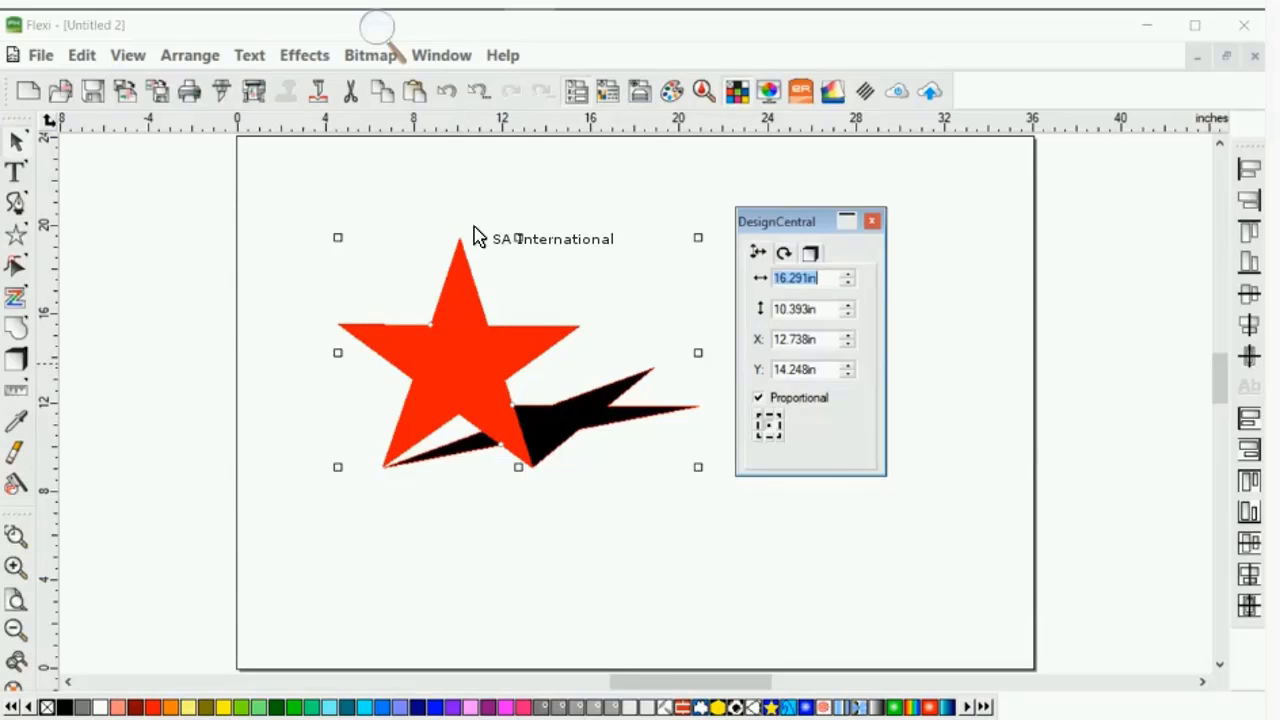
left_click(458, 162)
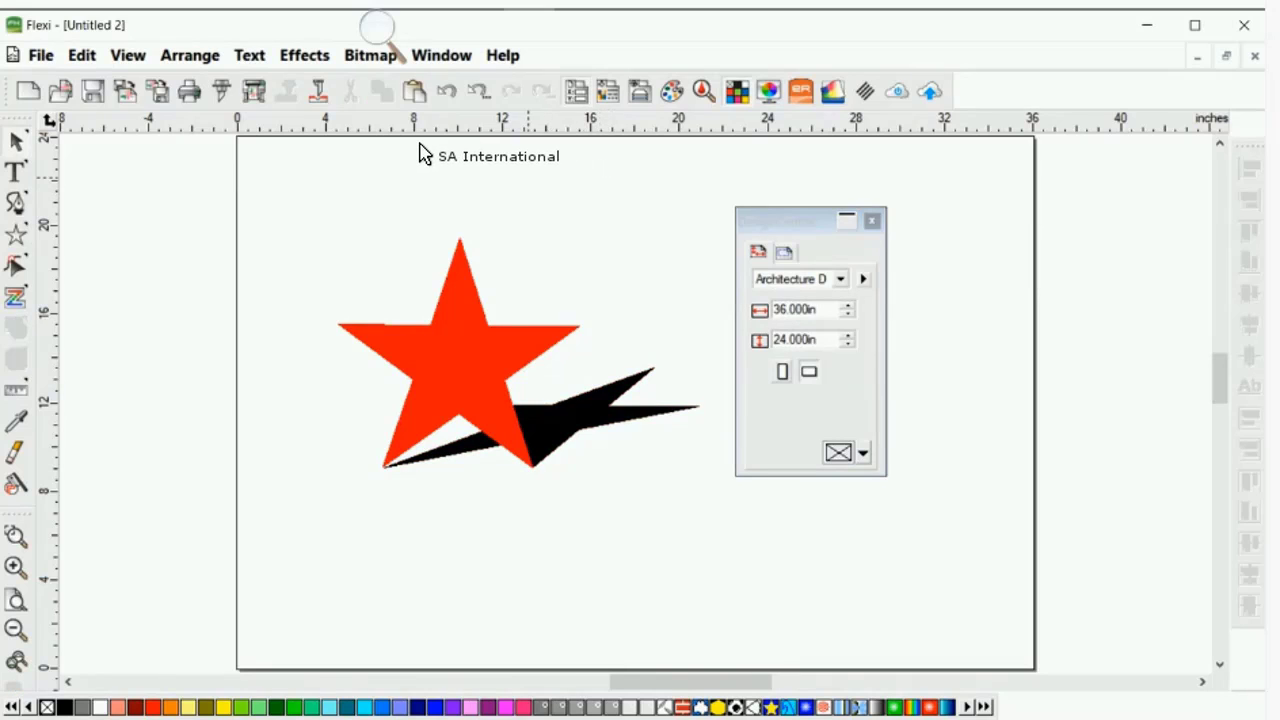
right_click(421, 153)
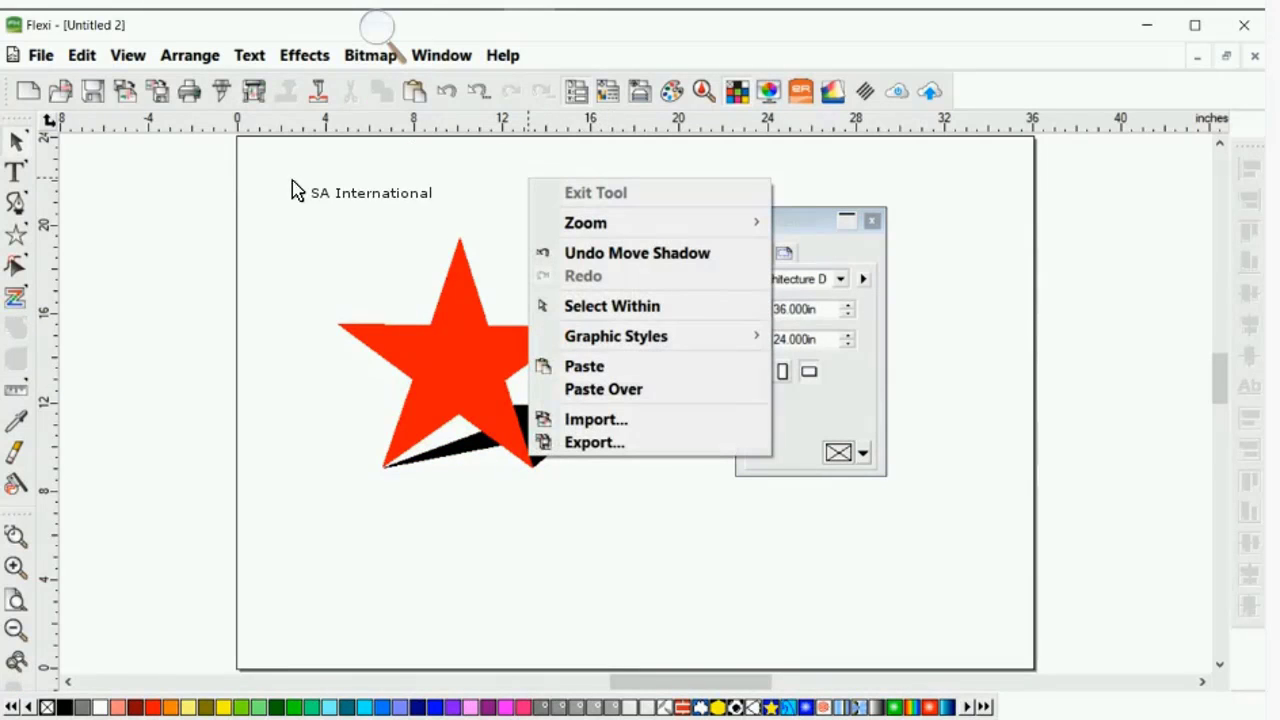
right_click(312, 153)
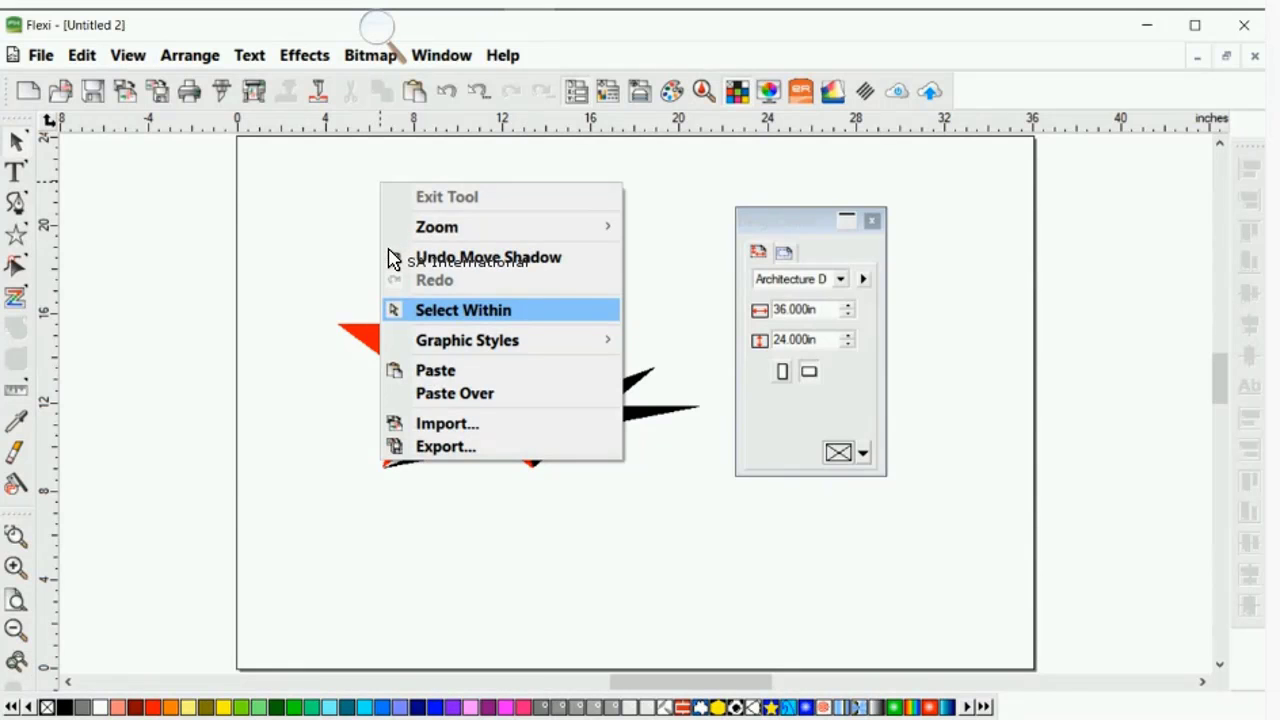
left_click(463, 310)
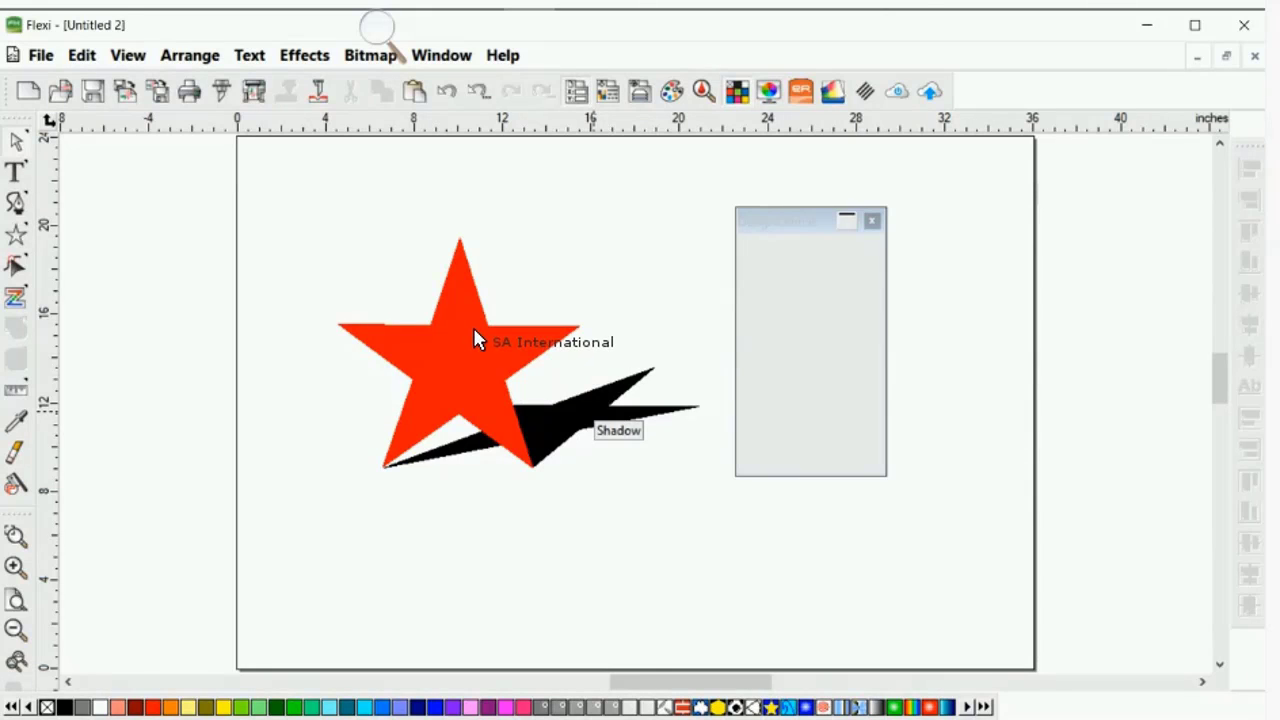
left_click(379, 285)
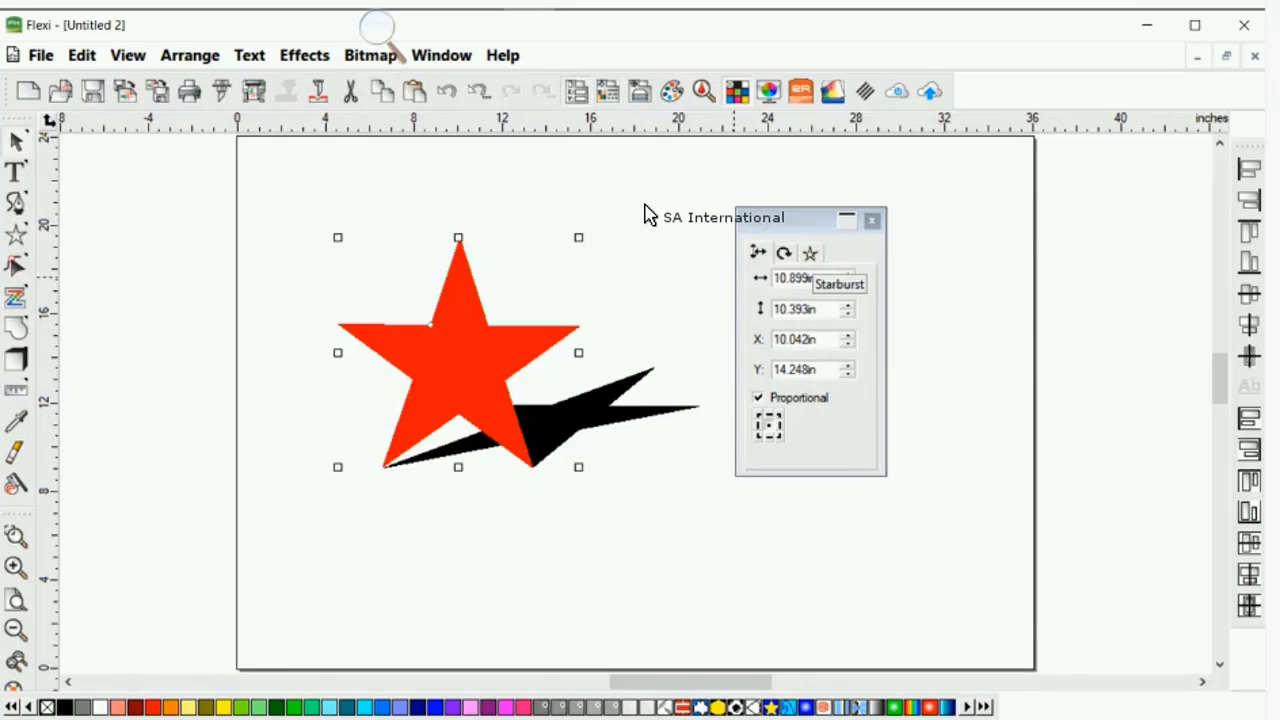
- Give the starburst 8 points and reshape them into curved petals with an outer radius of about 8.48 in and an angle of about 4.9°
left_click(810, 254)
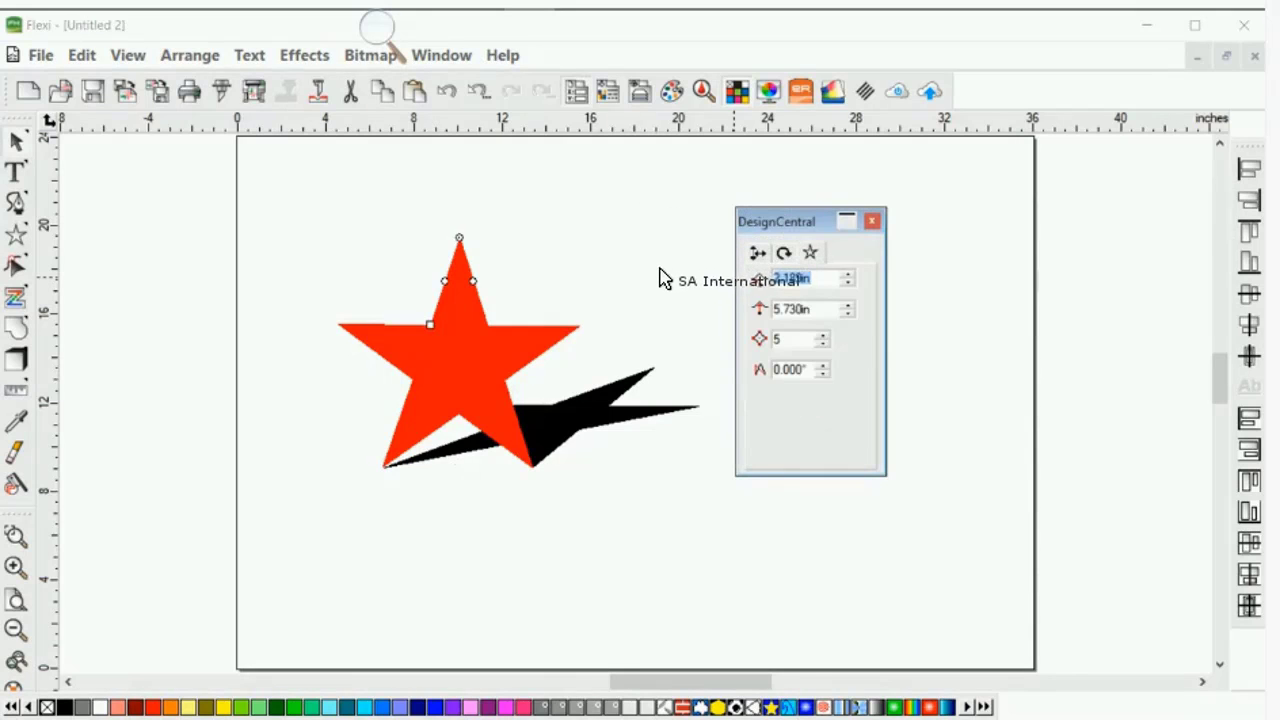
left_click(823, 335)
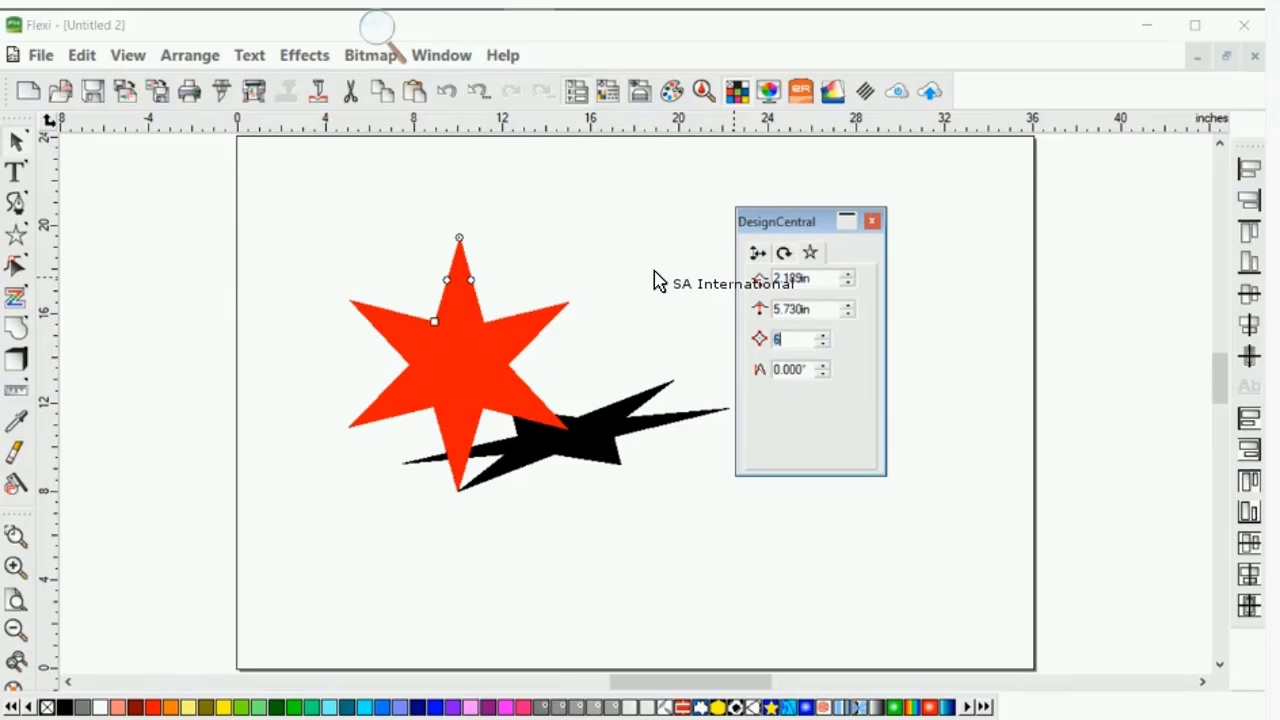
left_click(823, 335)
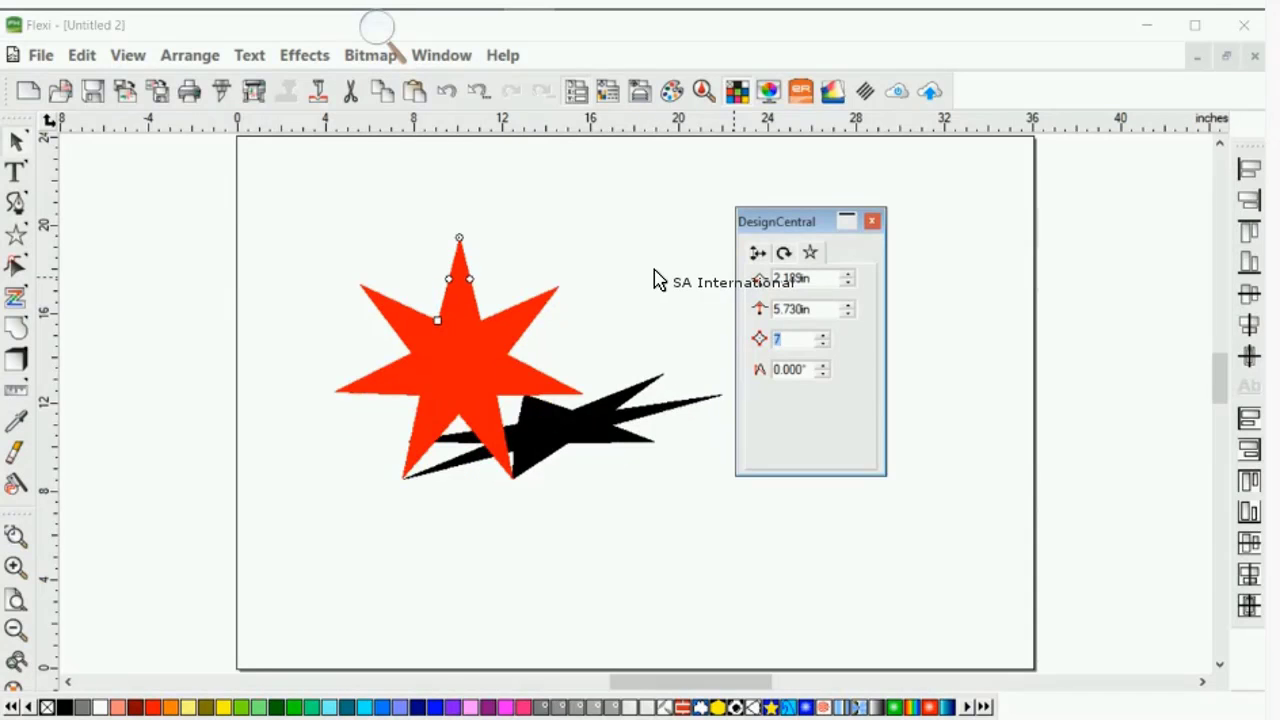
left_click(823, 335)
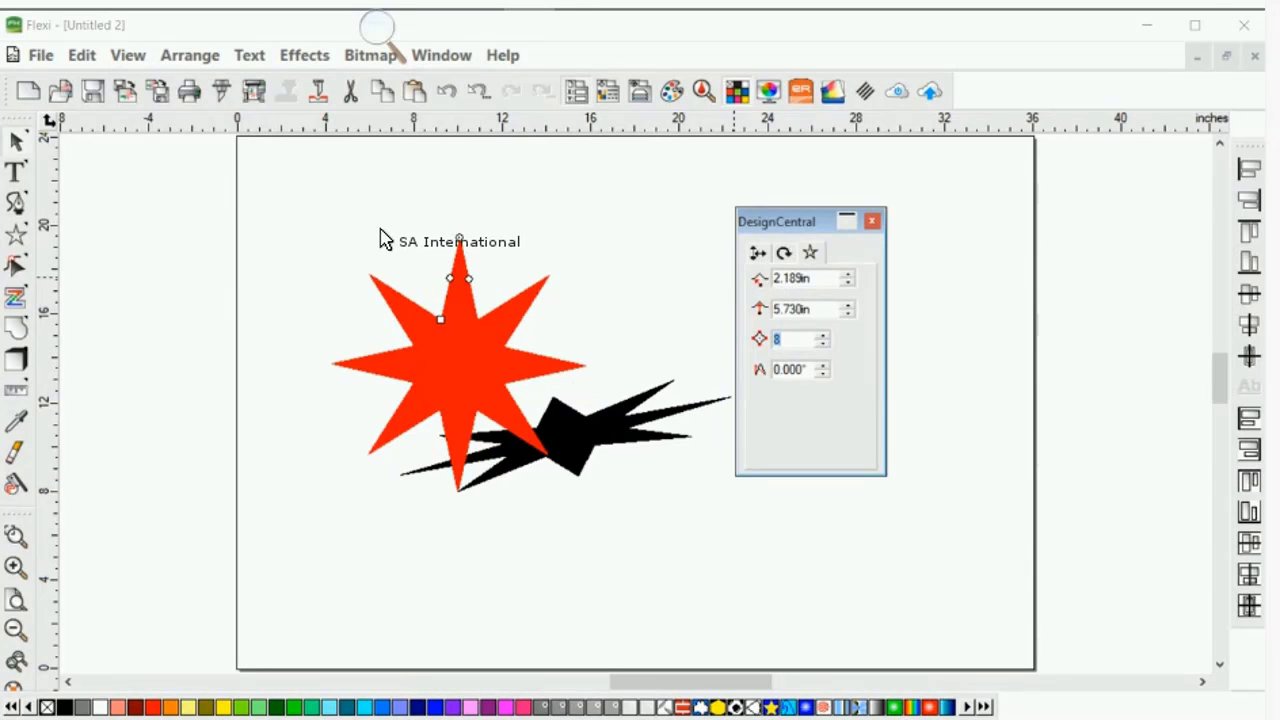
mouse_move(469, 279)
left_mouse_down()
mouse_move(496, 272)
mouse_move(419, 271)
mouse_move(453, 225)
mouse_move(444, 178)
left_mouse_up()
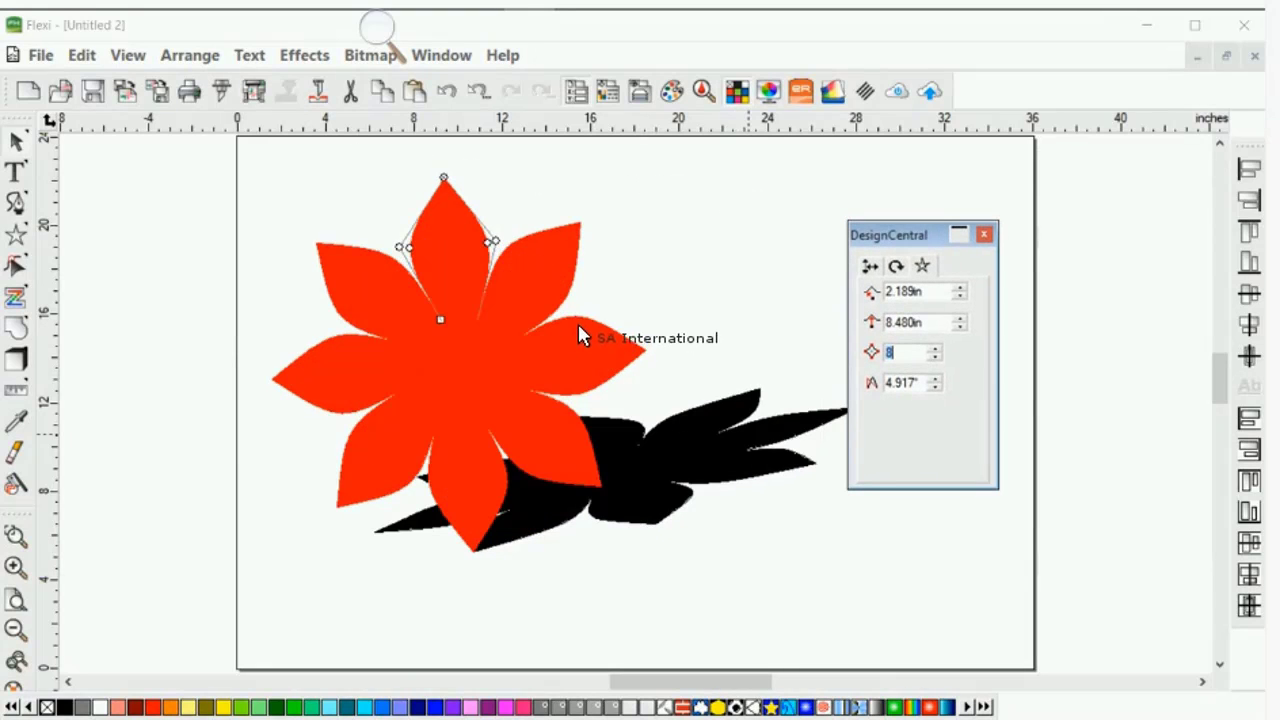
left_click(535, 203)
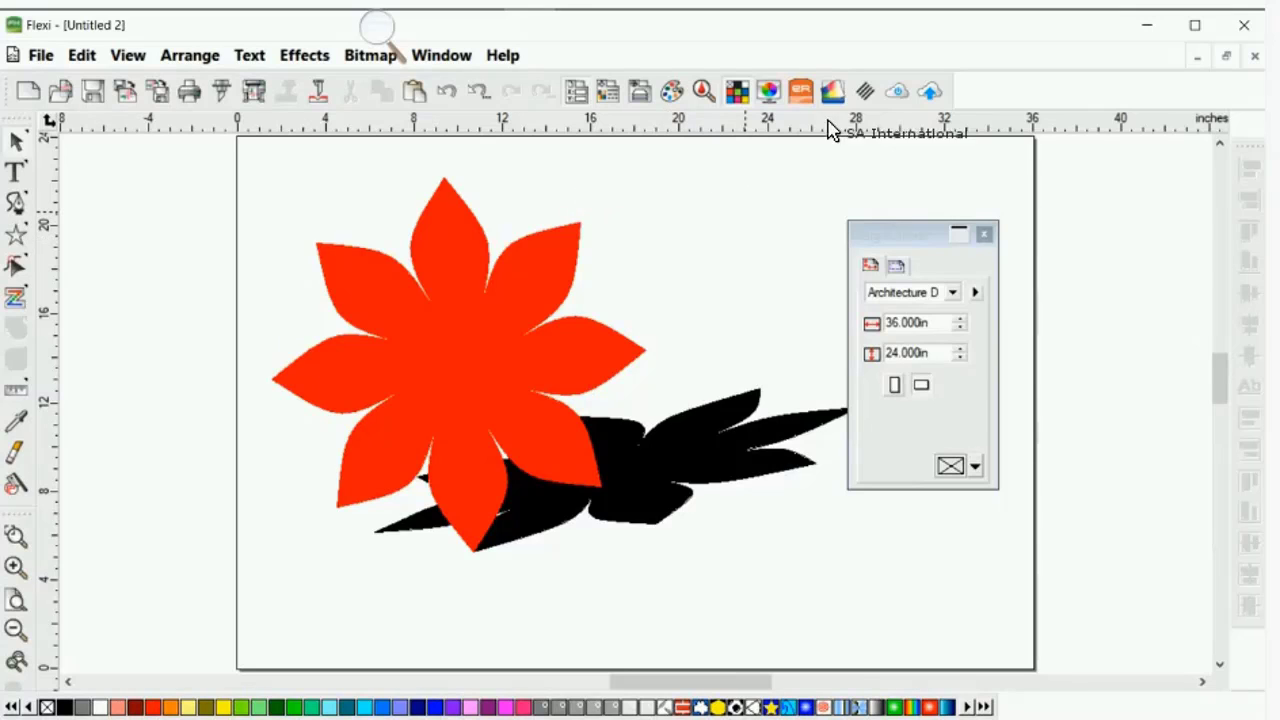
- Close the Untitled 2 drawing without saving and start a new blank document
left_click(1254, 56)
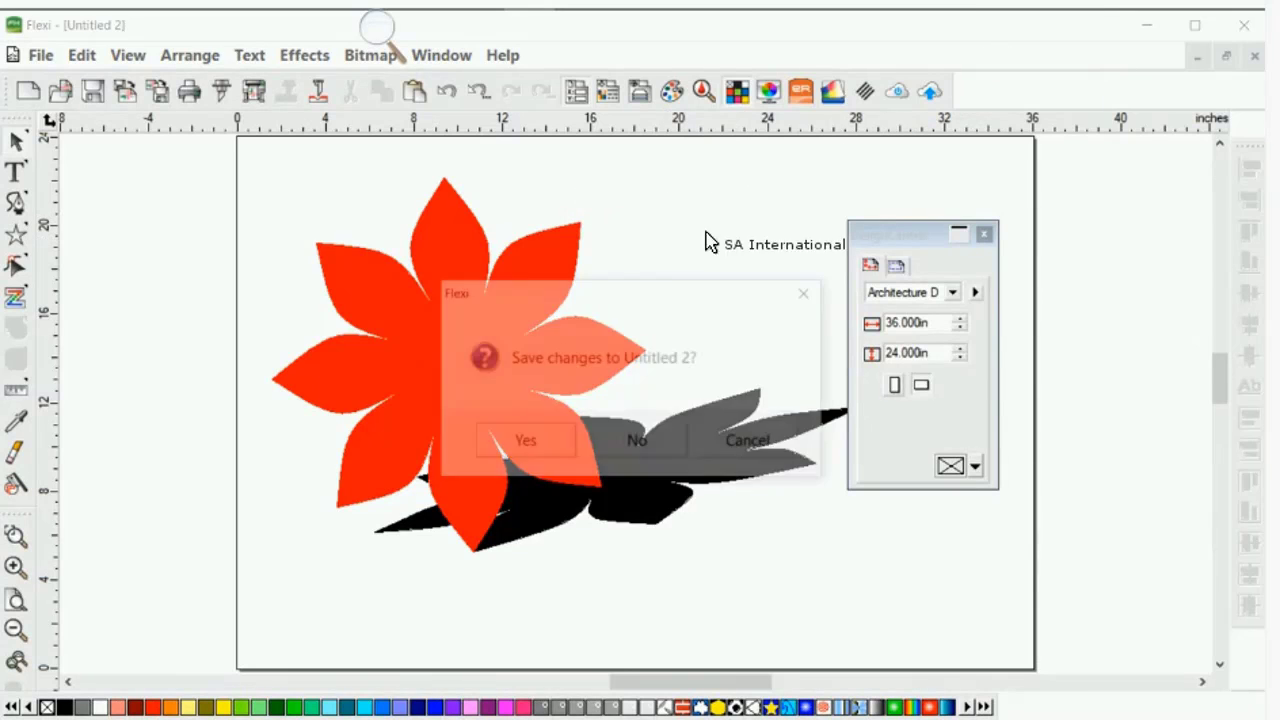
key("n")
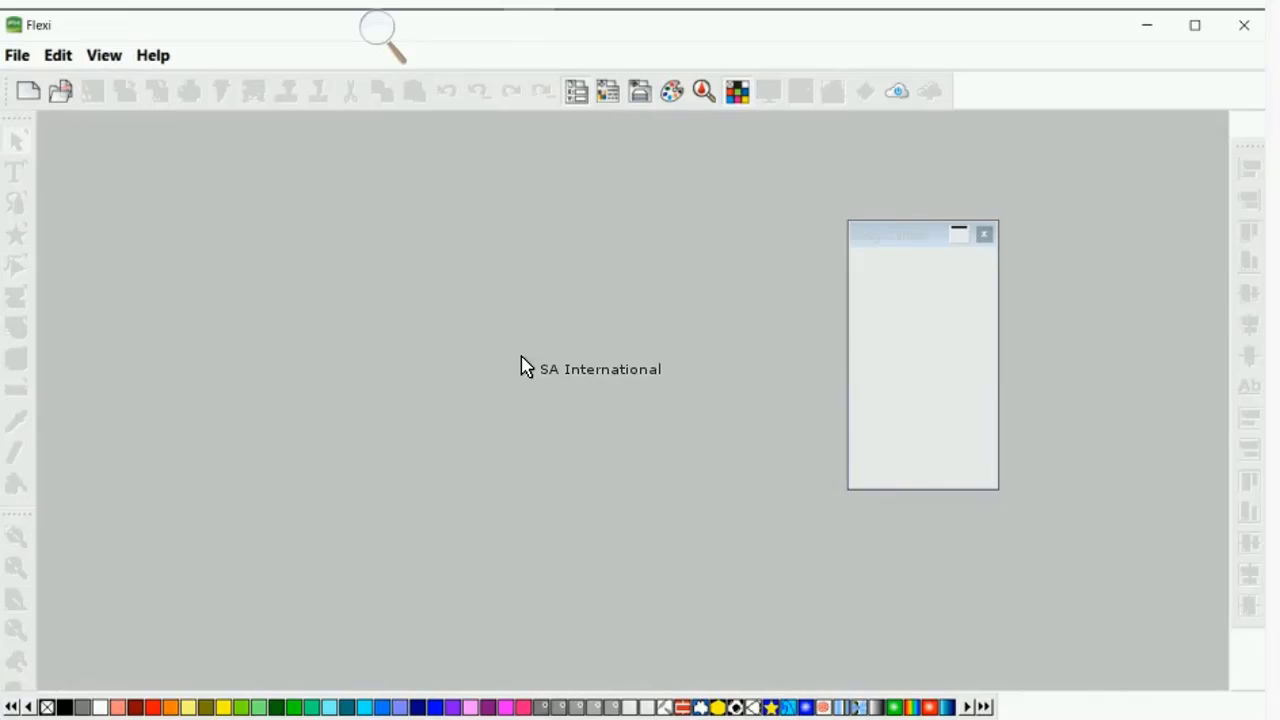
left_click(28, 91)
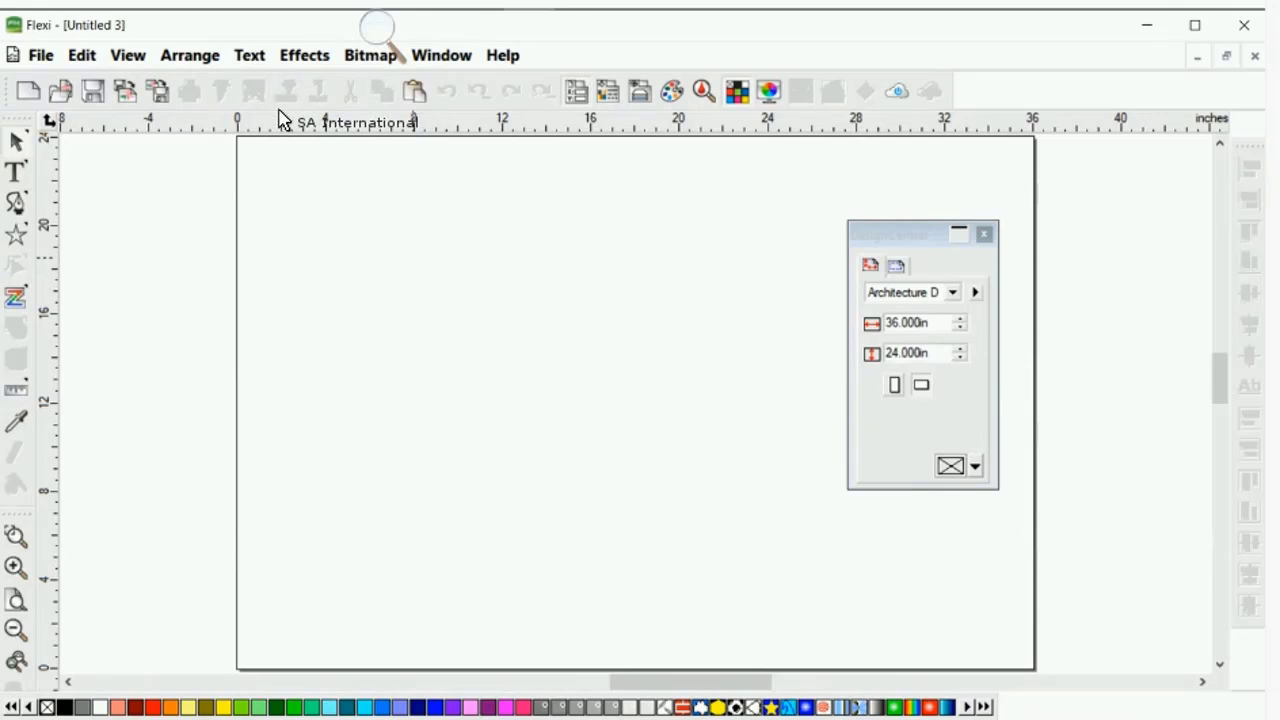
left_click(370, 56)
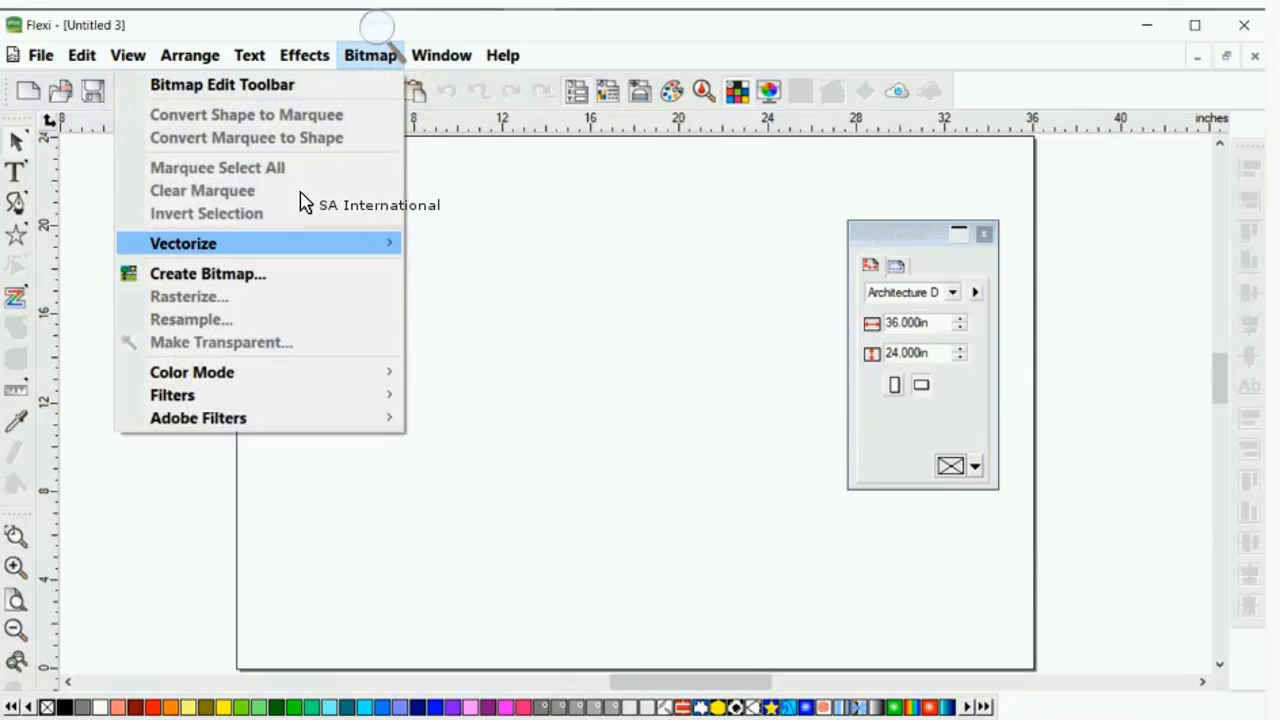
mouse_move(300, 243)
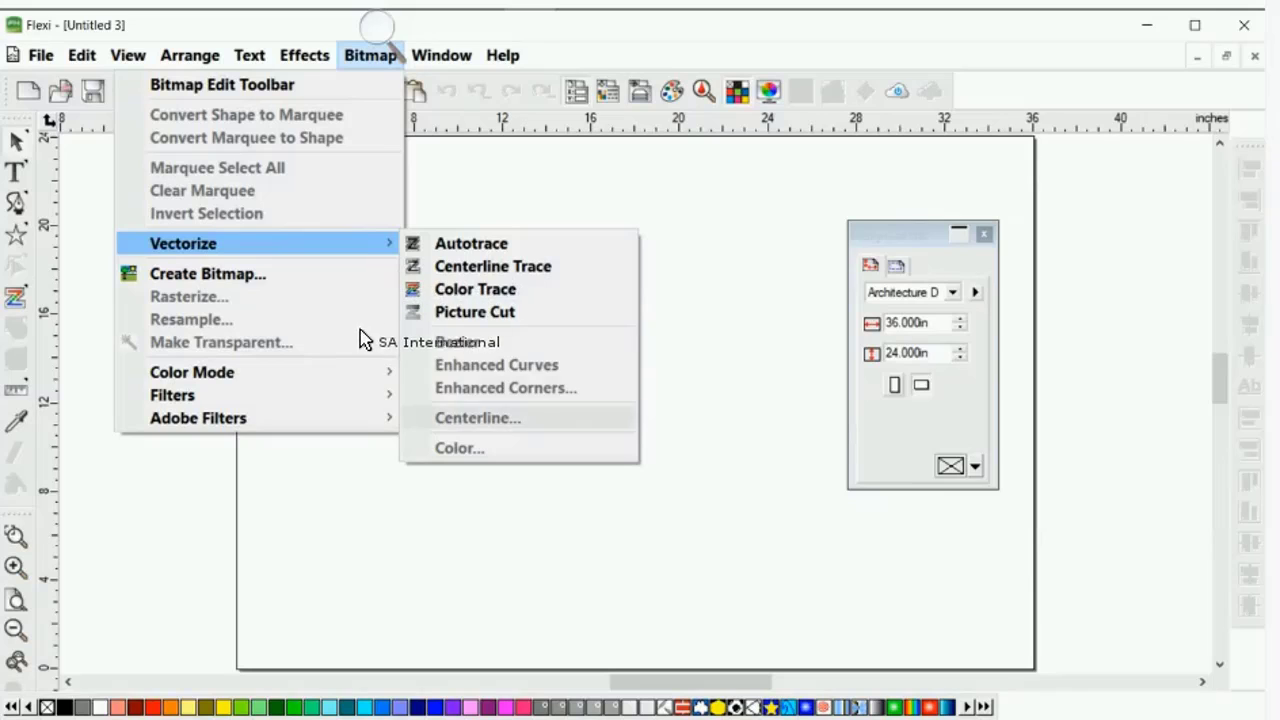
left_click(512, 176)
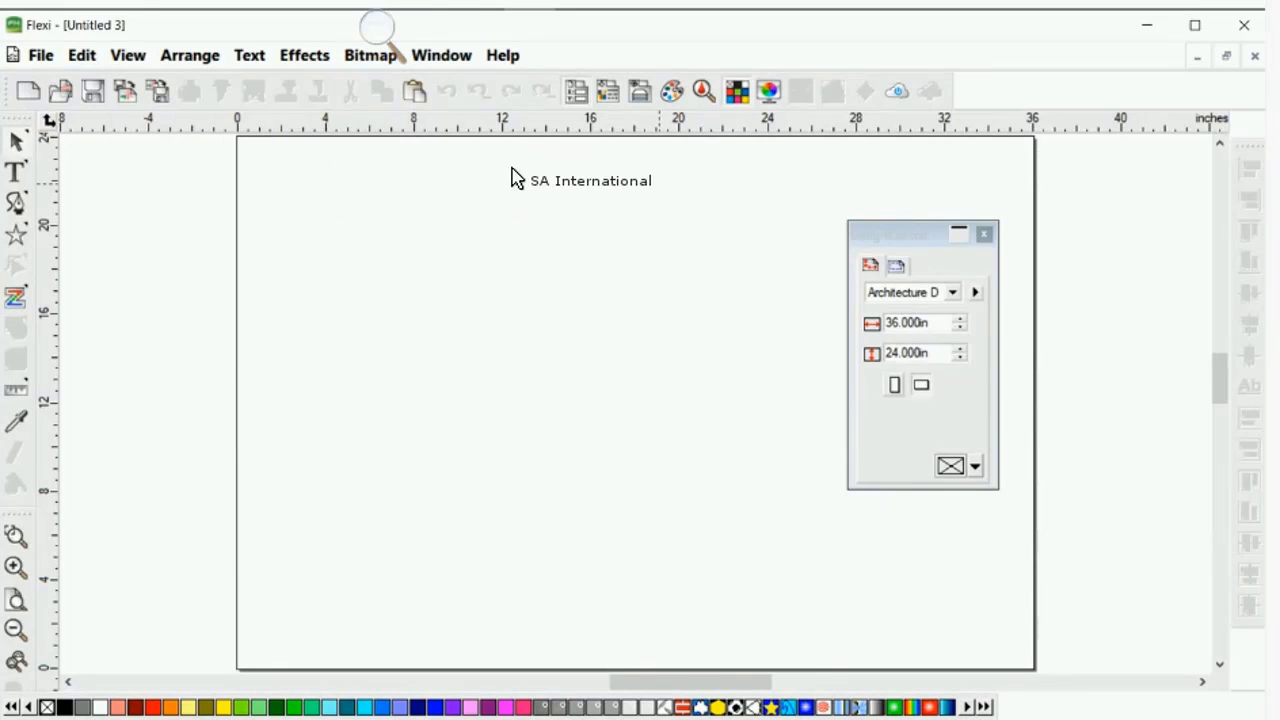
- Open 1fish.fs from the 2017 ISA folder and hide the page border
left_click(58, 89)
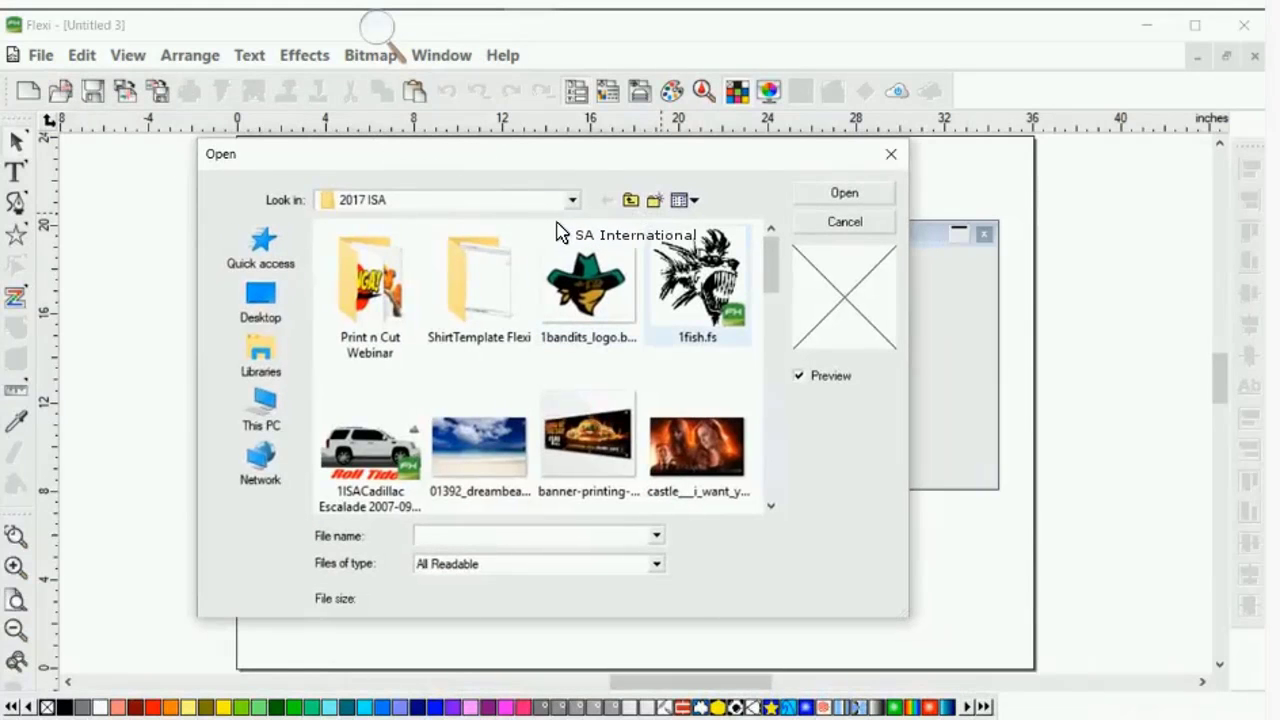
left_click(697, 282)
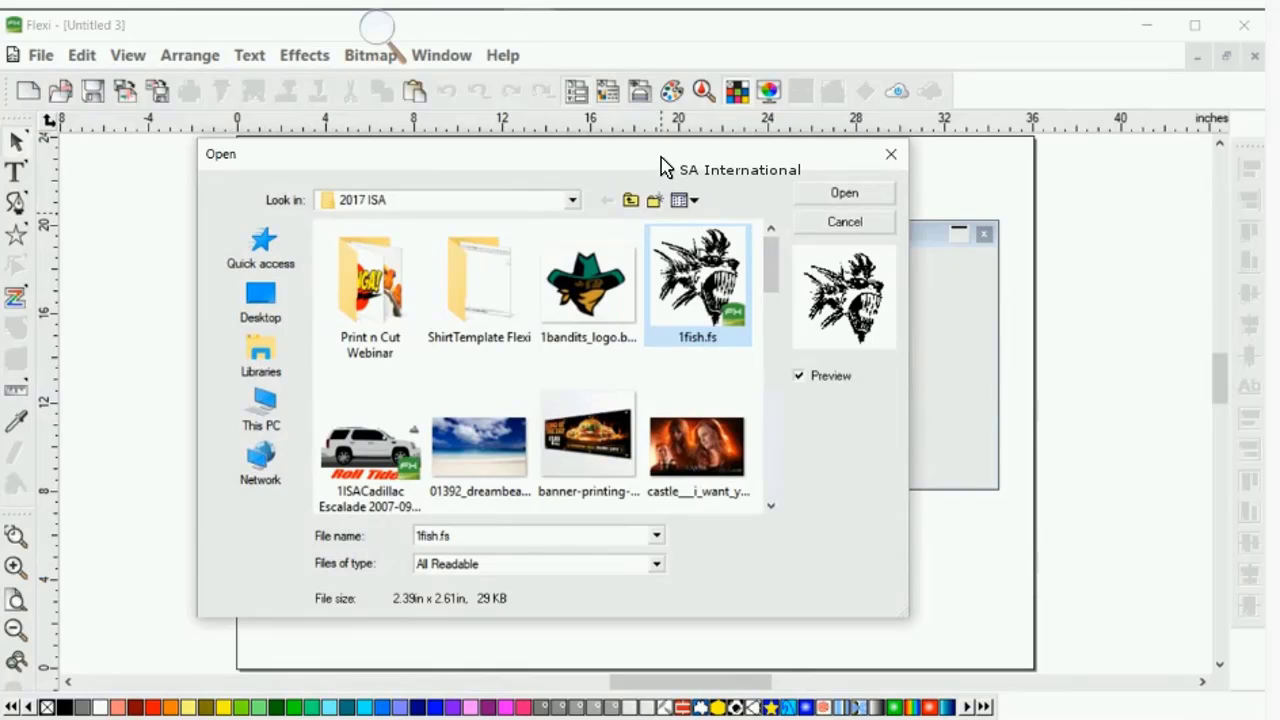
key("Return")
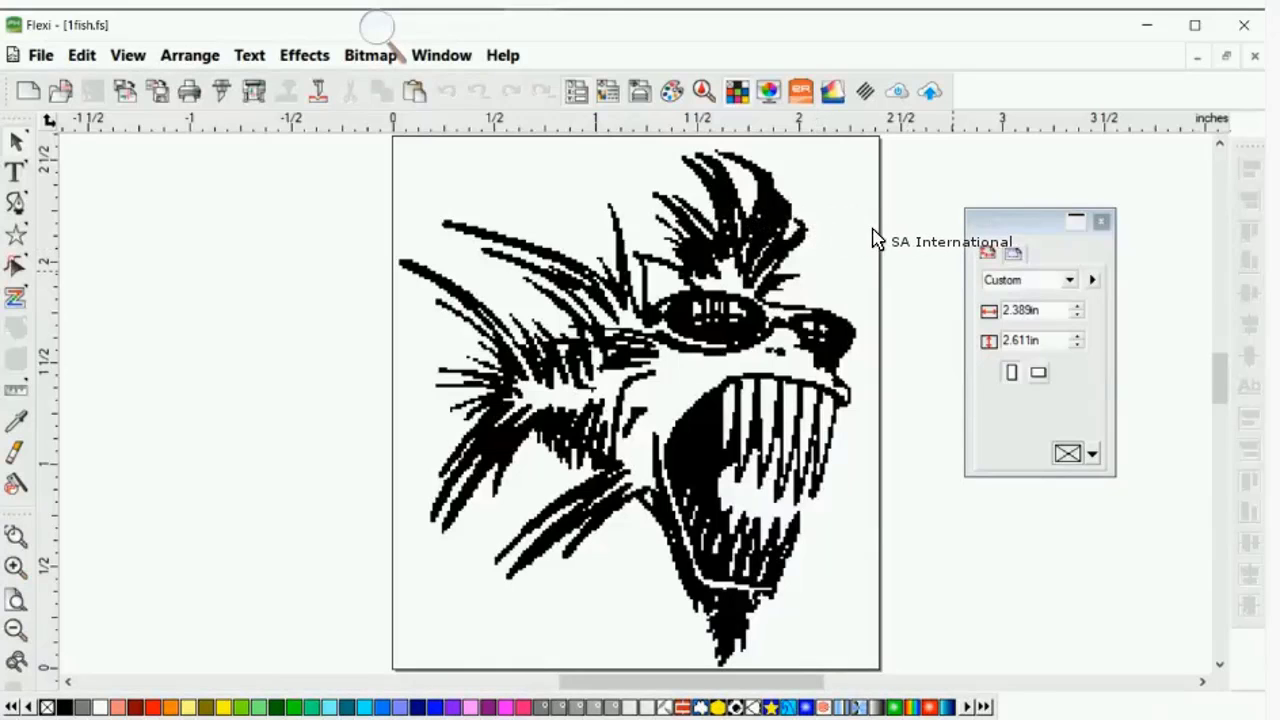
left_click(1092, 281)
left_click(1139, 365)
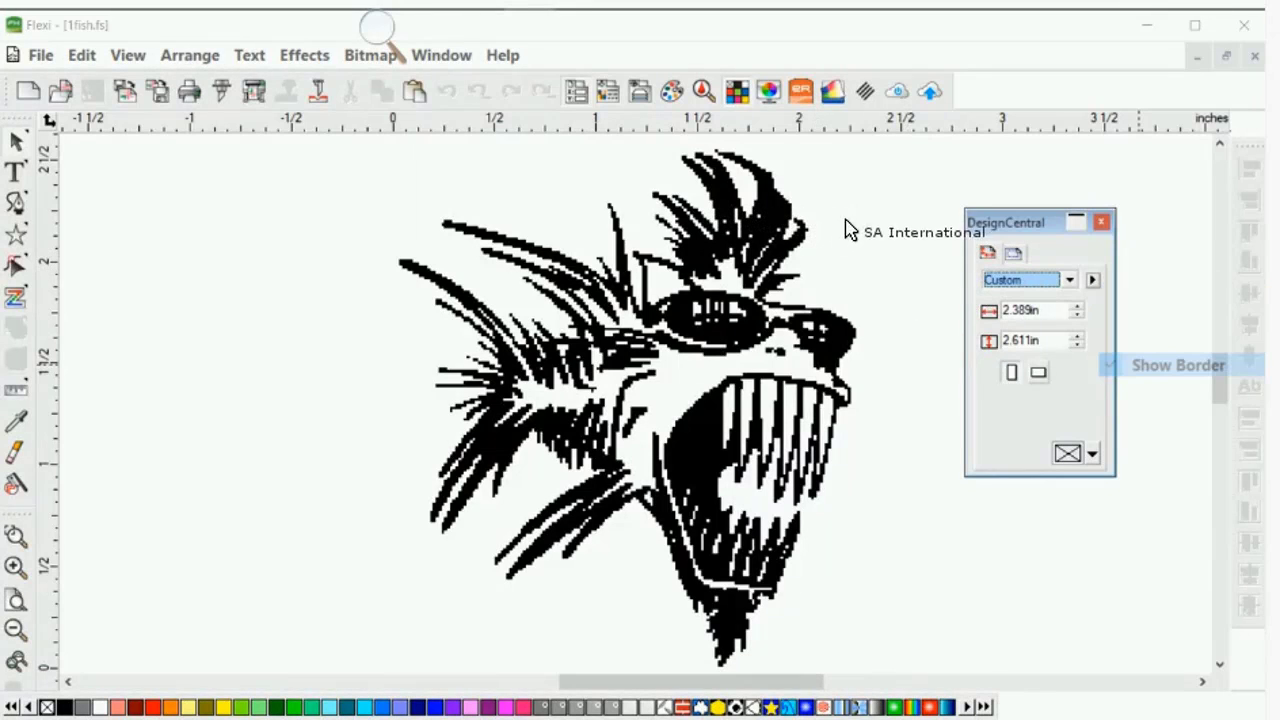
- Show the fish bitmap's properties in DesignCentral and move the image leftward, partly past the zero point of the horizontal ruler
left_click(579, 265)
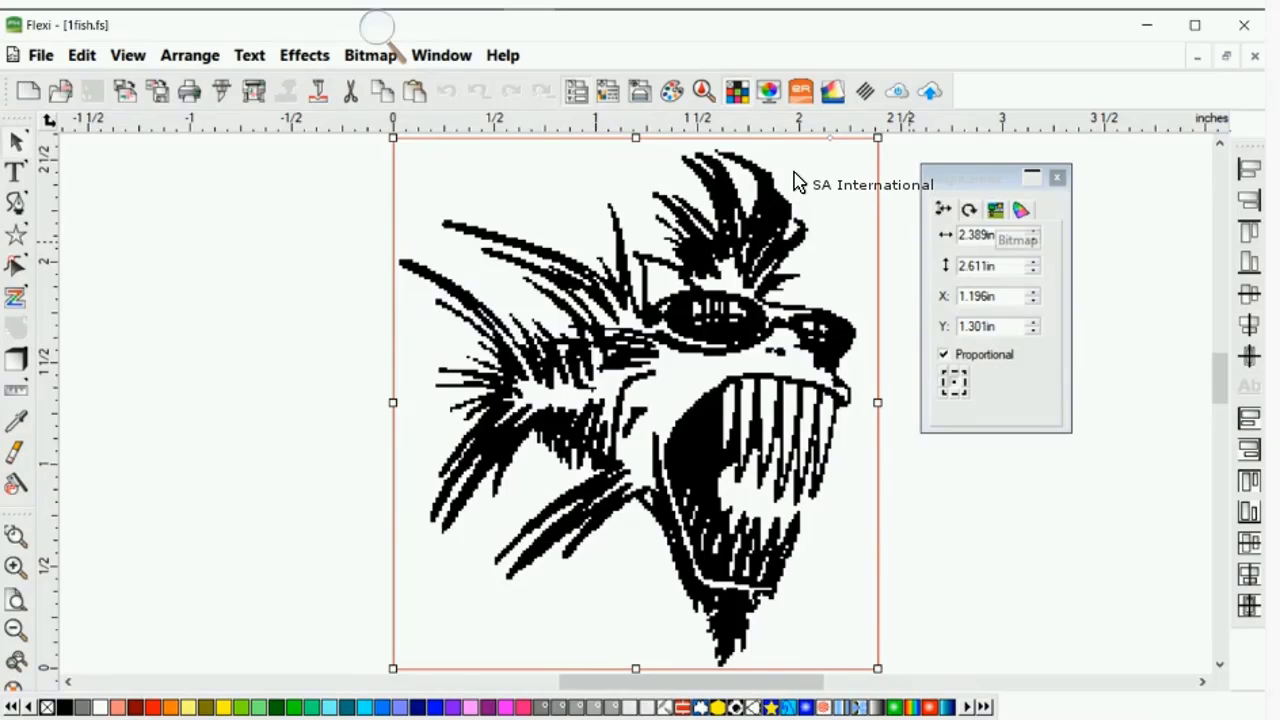
left_click(995, 210)
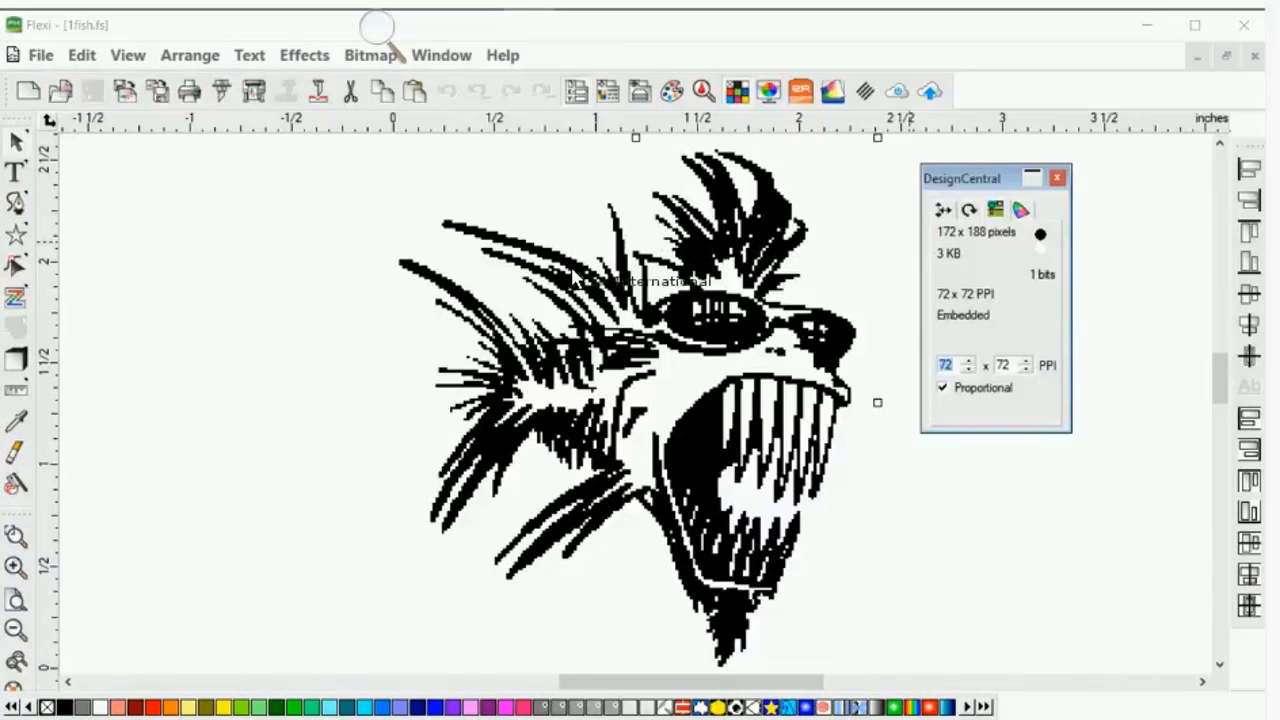
left_click(388, 290)
left_click_drag(388, 290, 327, 284)
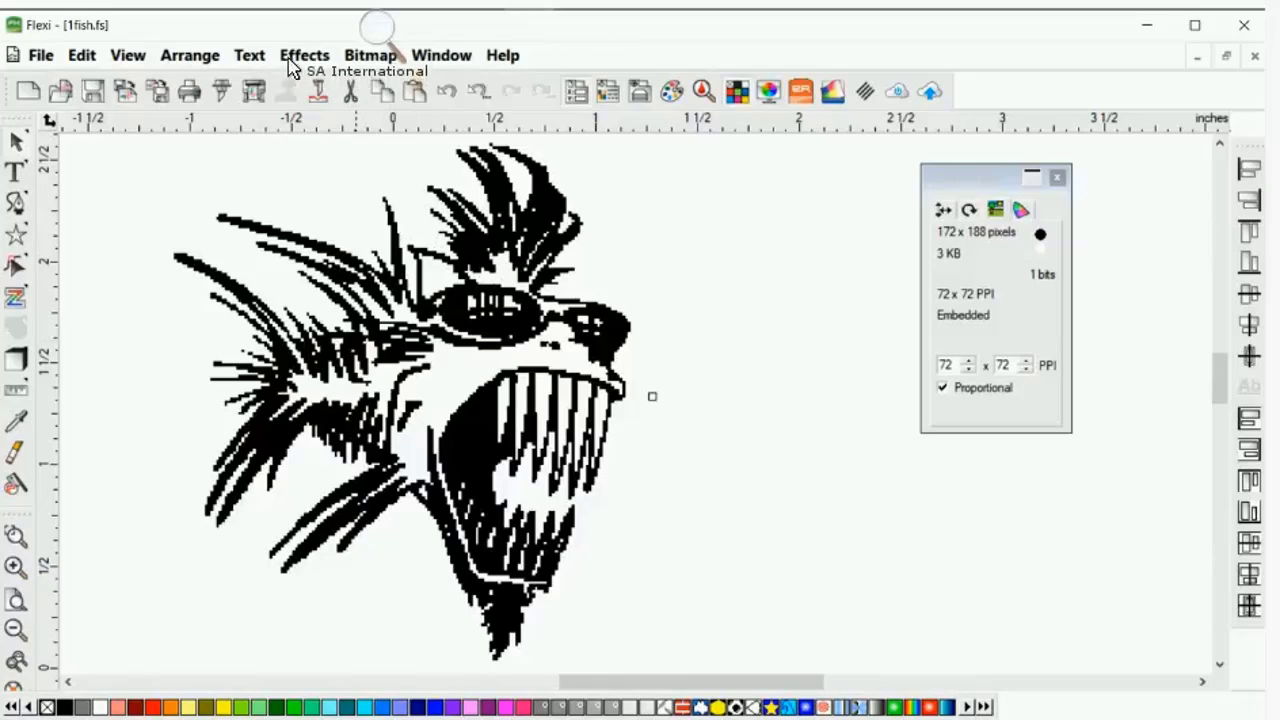
- Vectorize the fish bitmap with the Bezier option and move the original bitmap beside the trace, to about X 2.44 in, Y 1.31 in
left_click(367, 56)
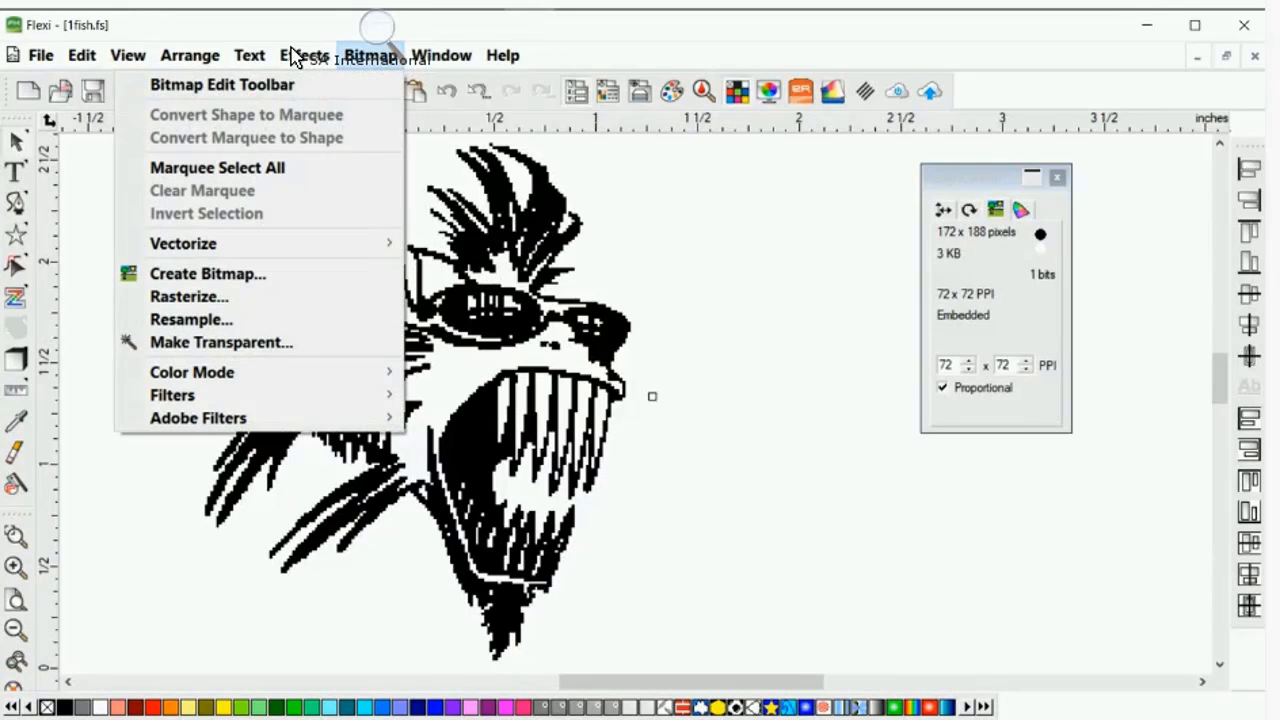
mouse_move(290, 243)
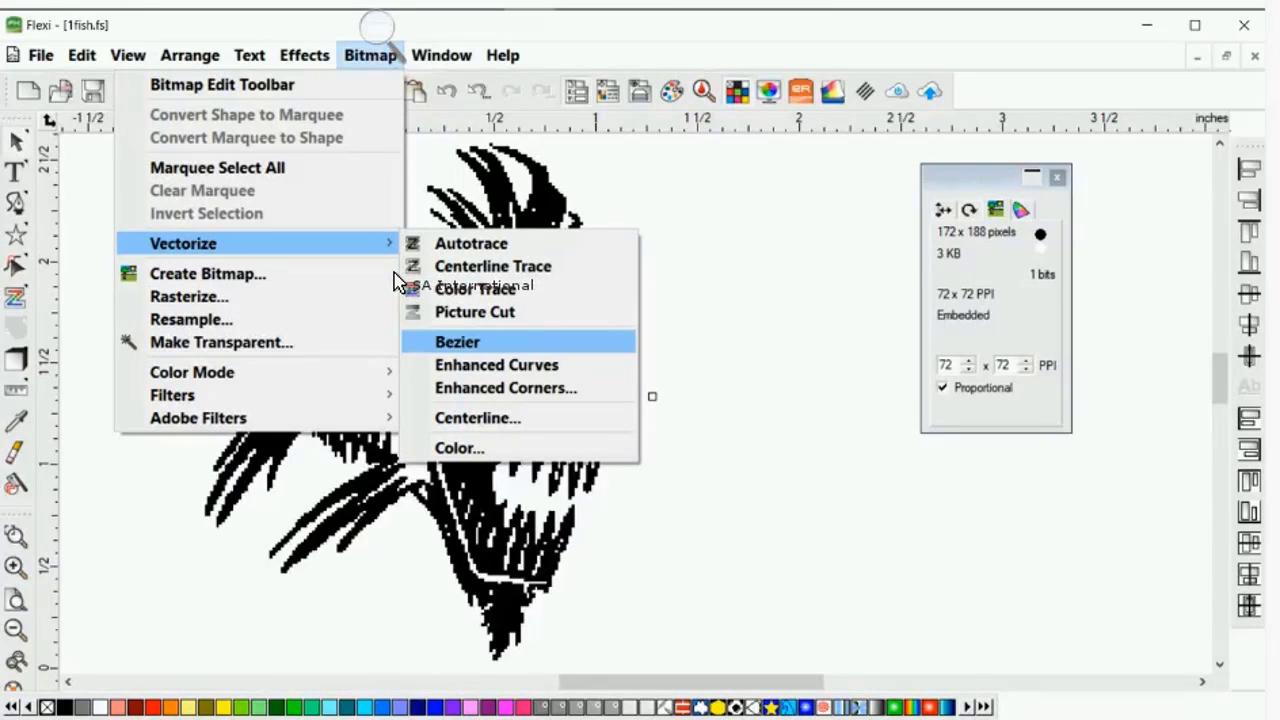
left_click(457, 341)
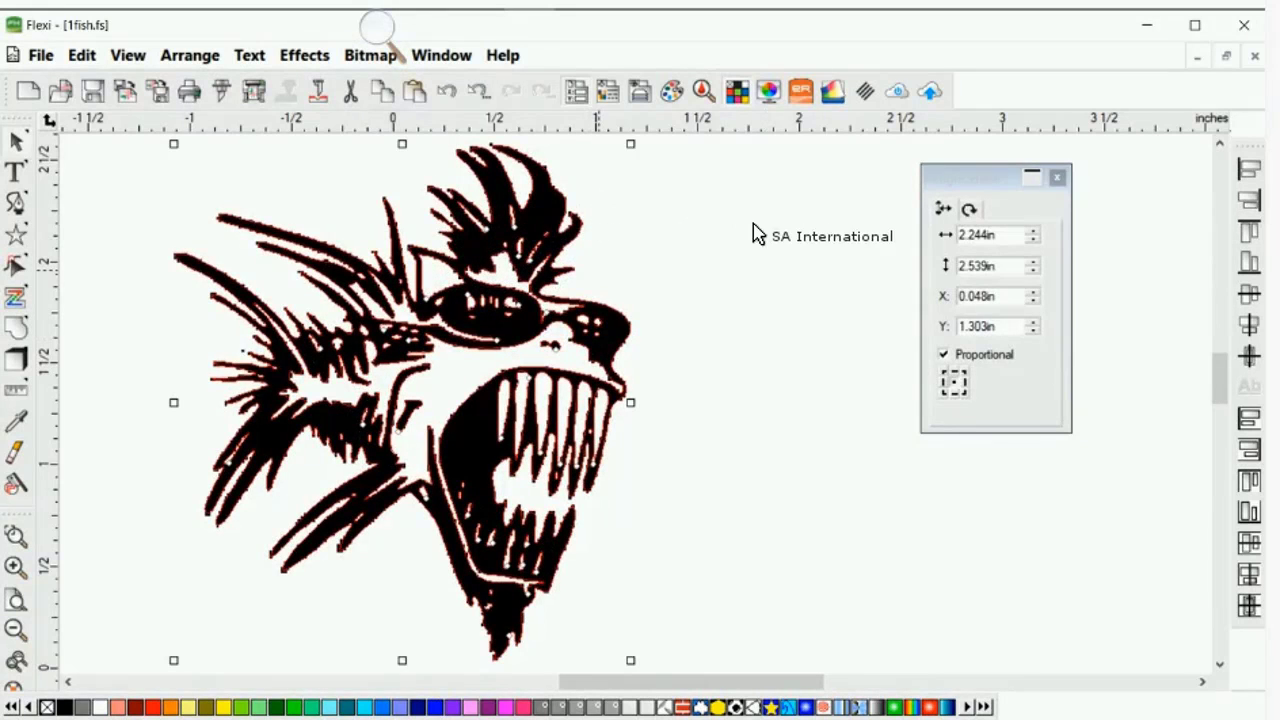
left_click_drag(599, 270, 1079, 275)
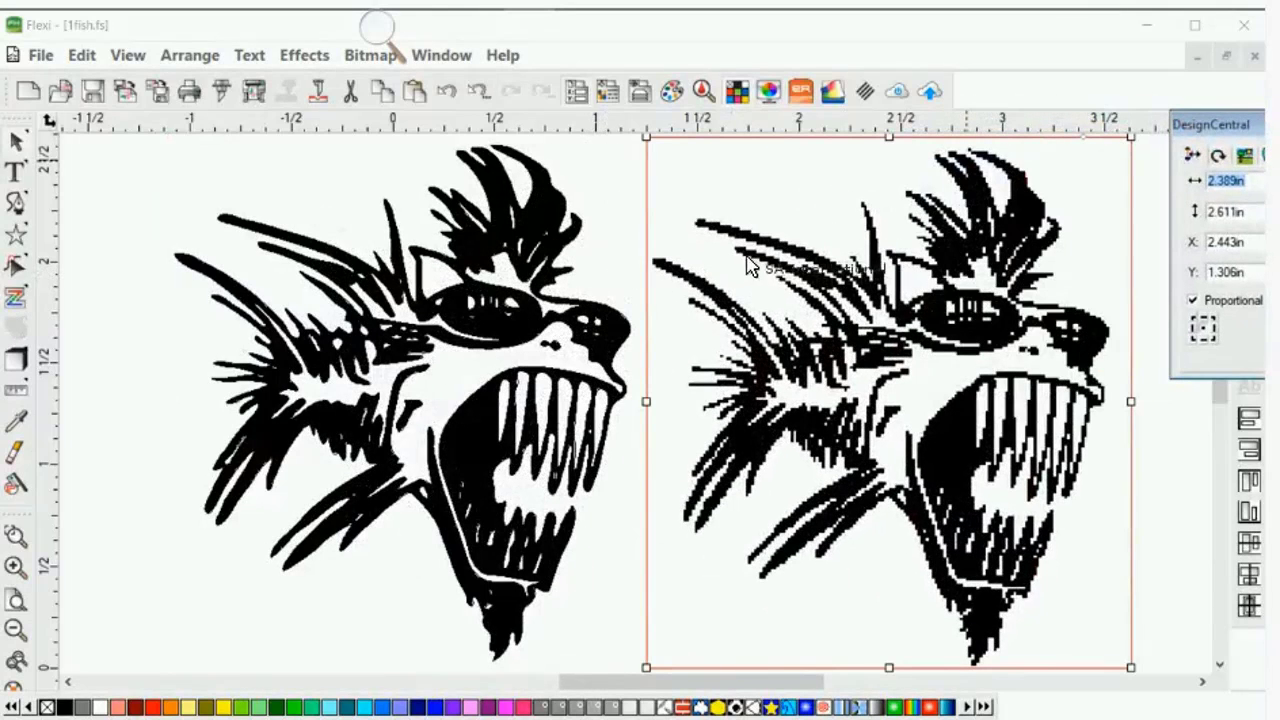
- Compare the edges of the Bezier-traced fish with those of the original bitmap at close range
left_click(138, 277)
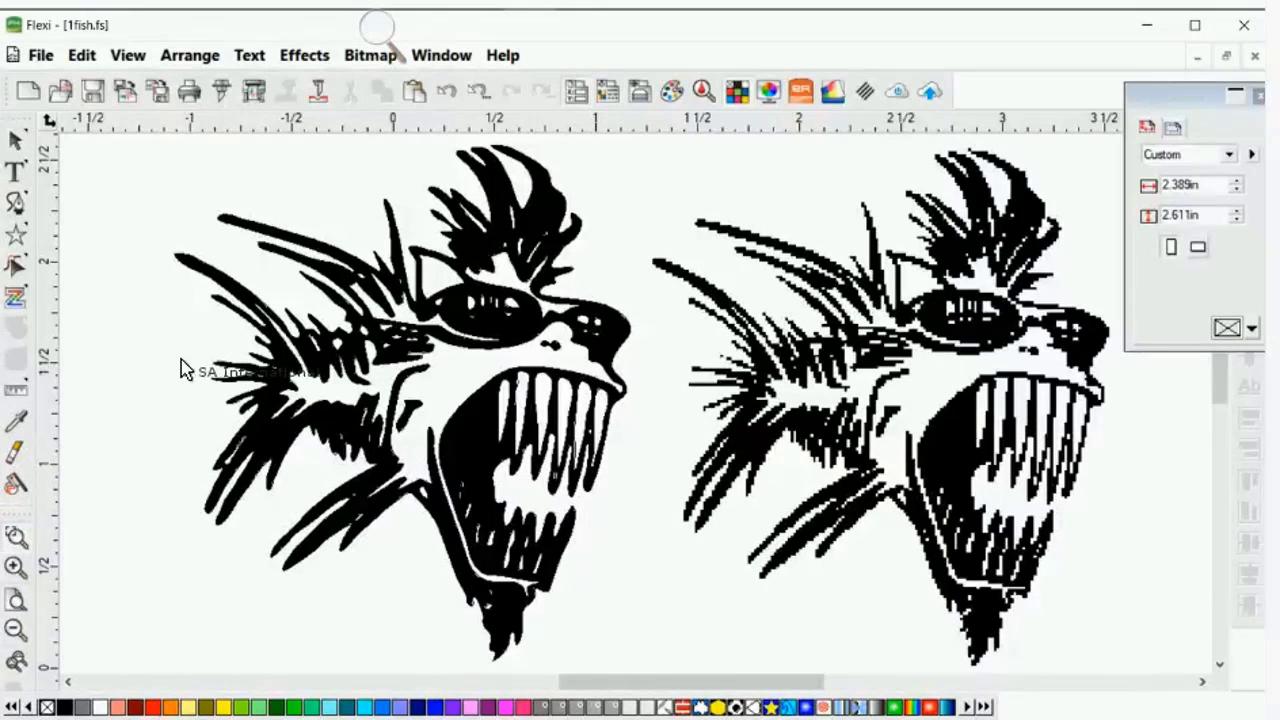
scroll(430, 183, "up", 1)
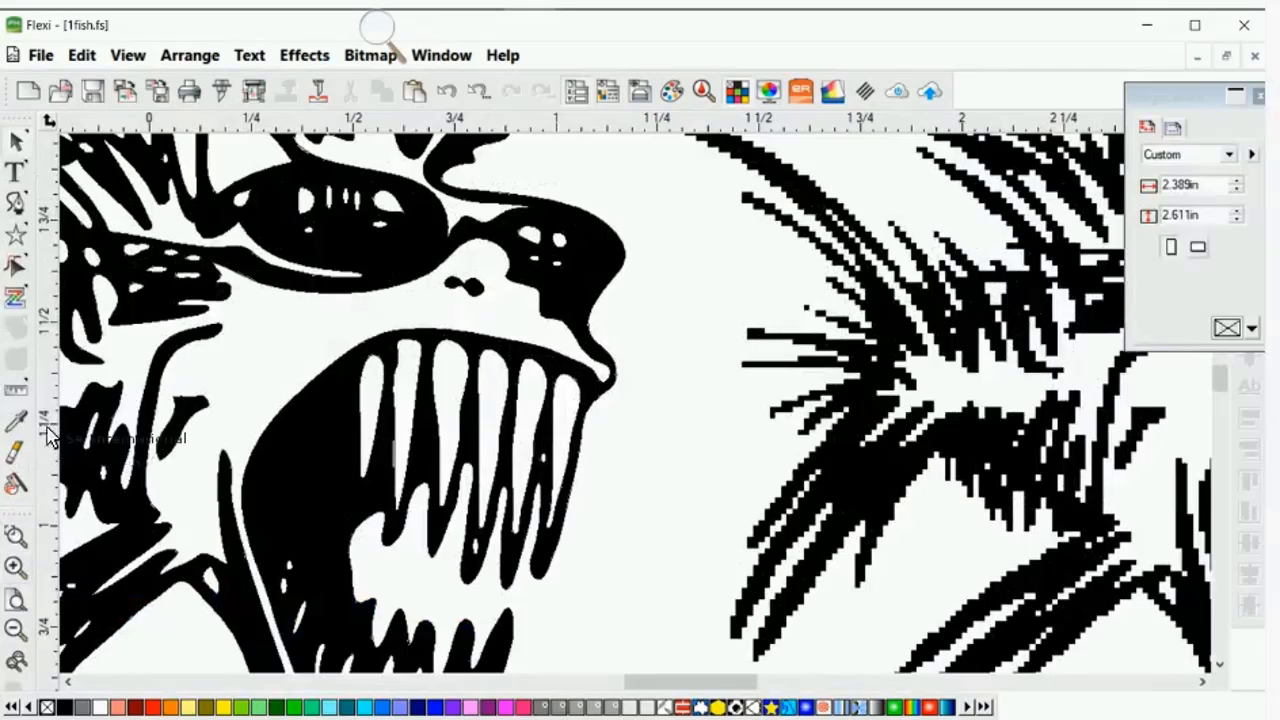
scroll(363, 386, "up", 1)
scroll(500, 388, "up", 4)
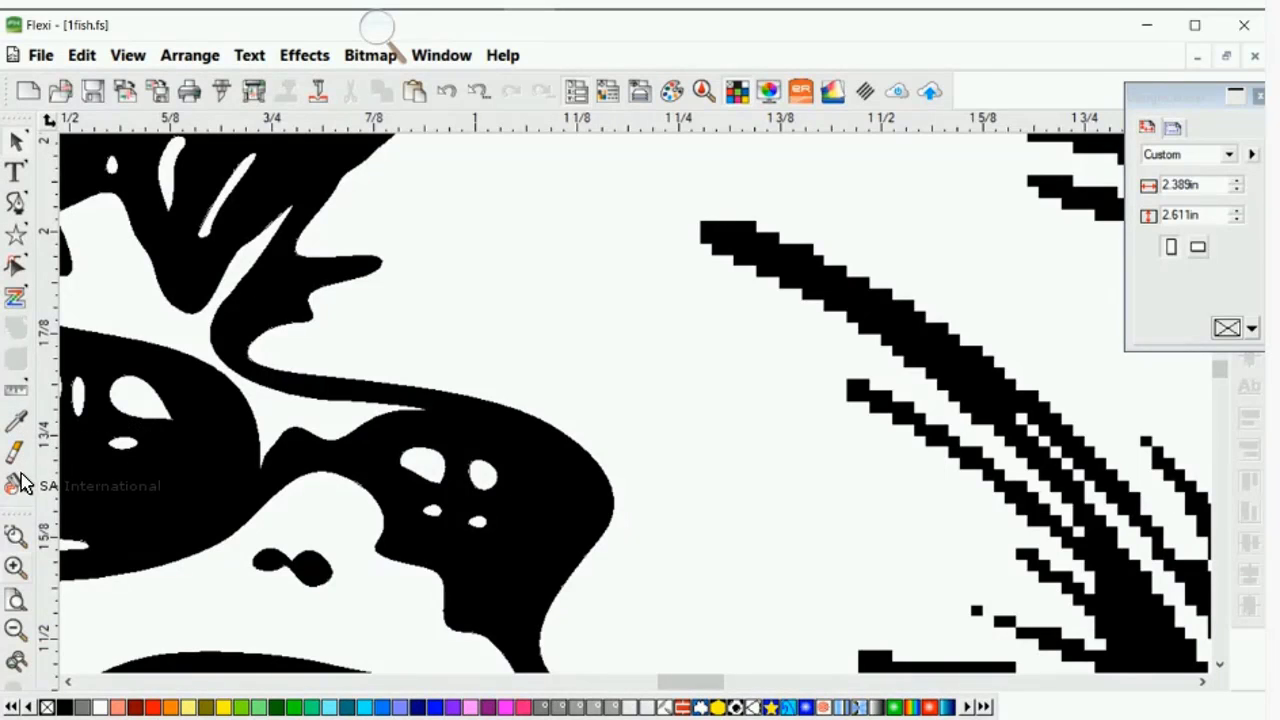
left_click(5, 527)
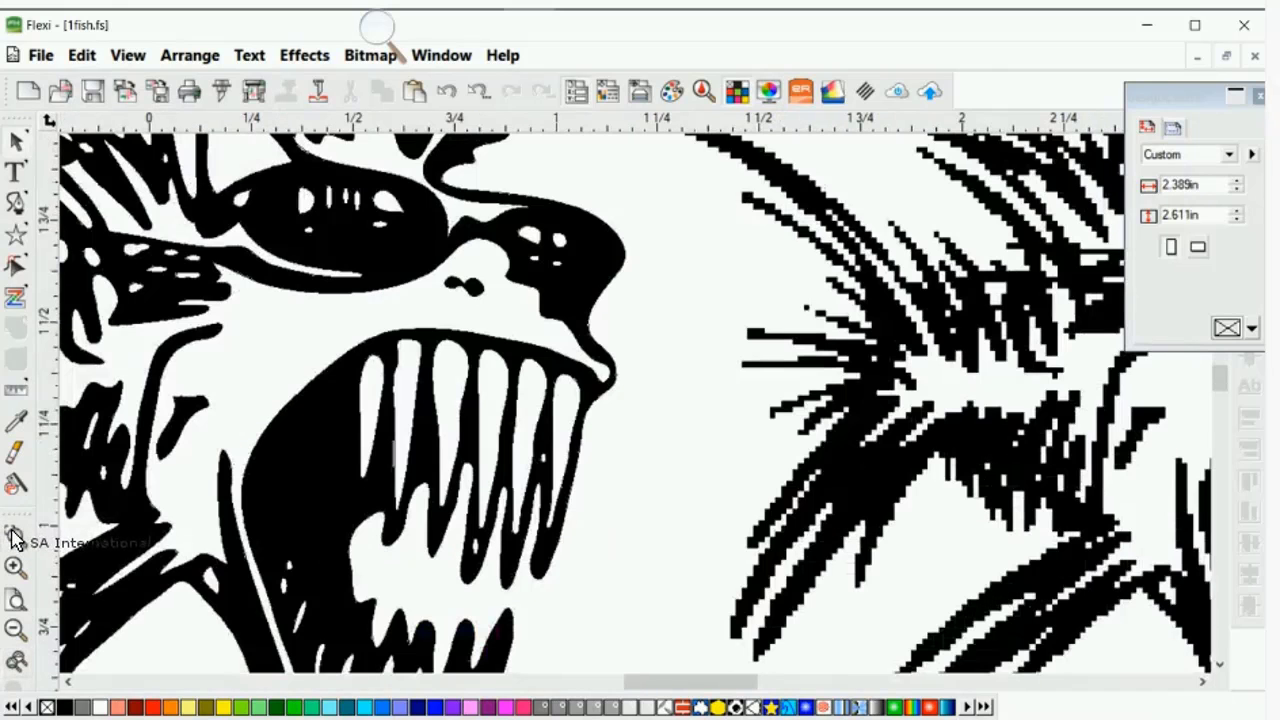
left_click(14, 535)
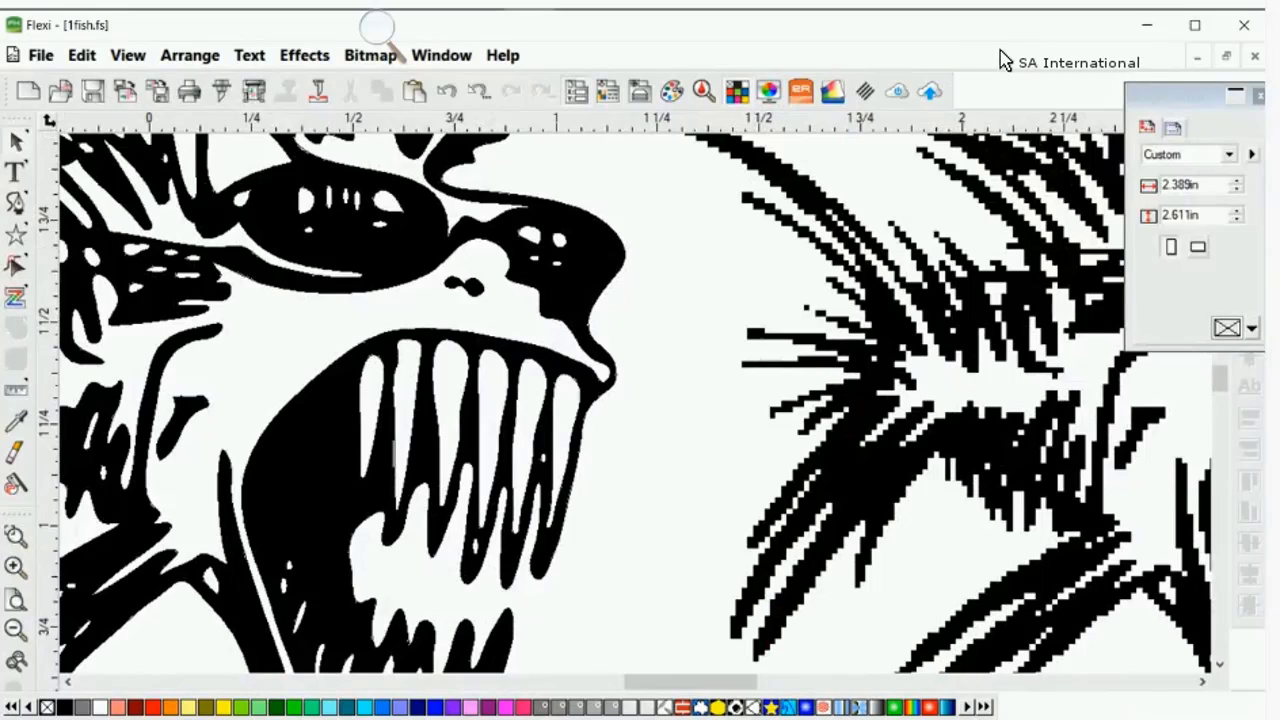
- Close 1fish.fs without saving the changes
left_click(1255, 56)
left_click(638, 443)
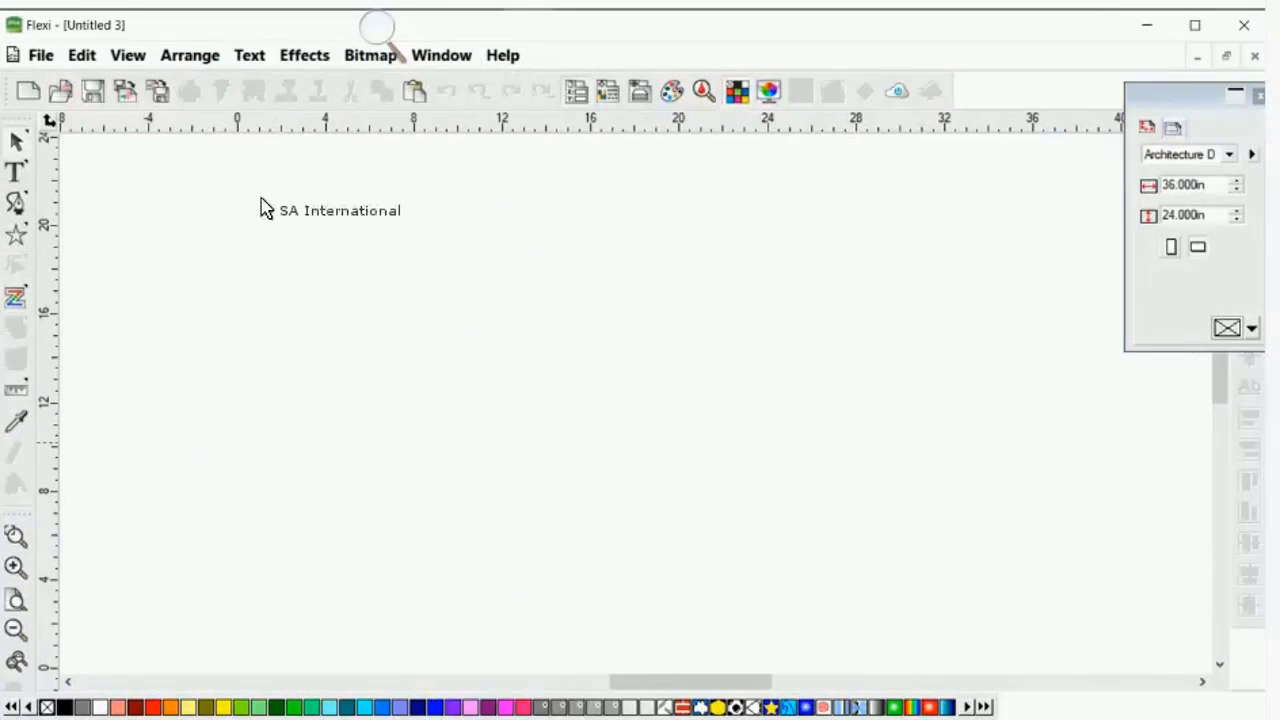
- Open the Tree.bmp image from the 2017 ISA folder
key("ctrl+o")
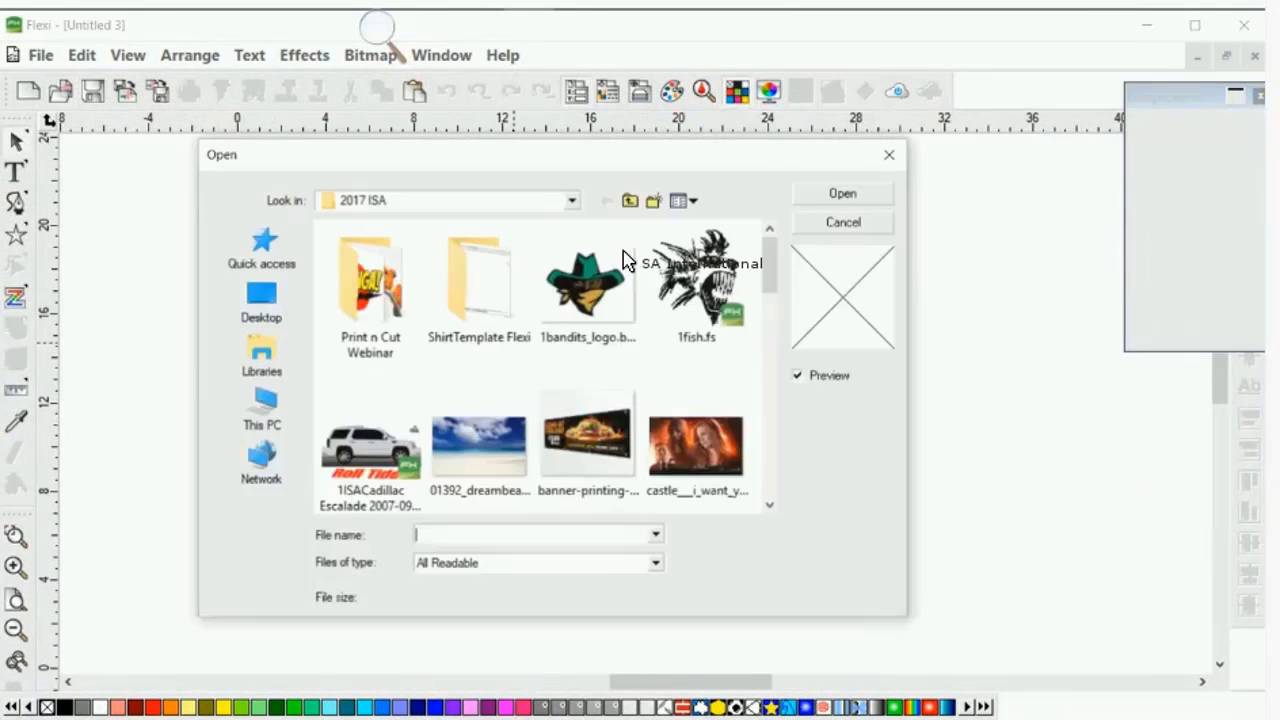
scroll(611, 243, "down", 2)
scroll(611, 265, "down", 5)
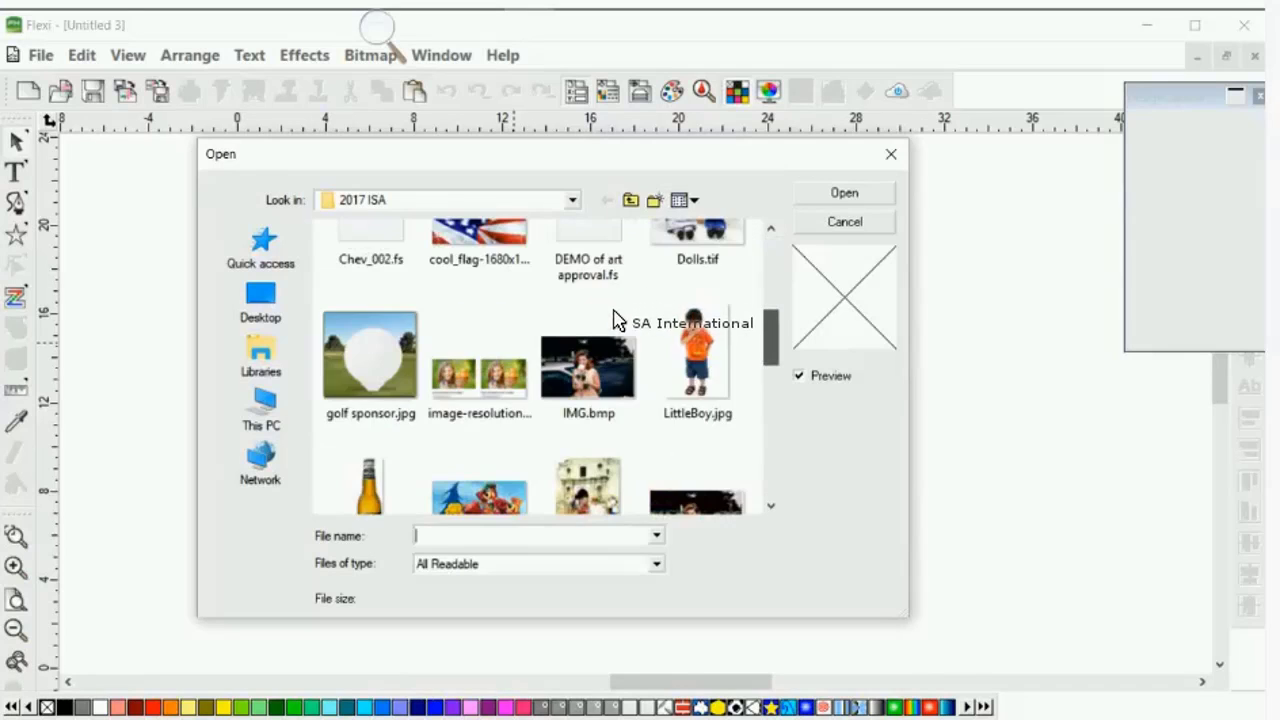
double_click(588, 440)
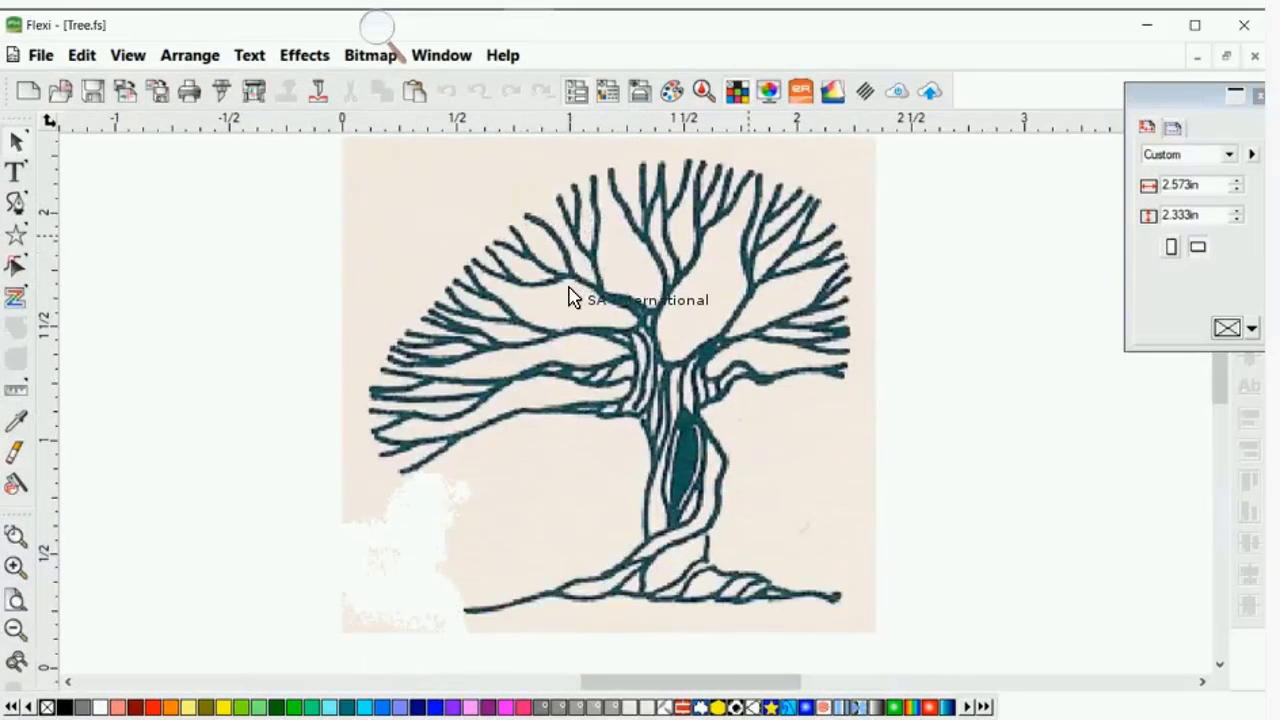
- Select the tree bitmap and show its bitmap properties, such as pixel size and resolution, in DesignCentral
left_click(568, 296)
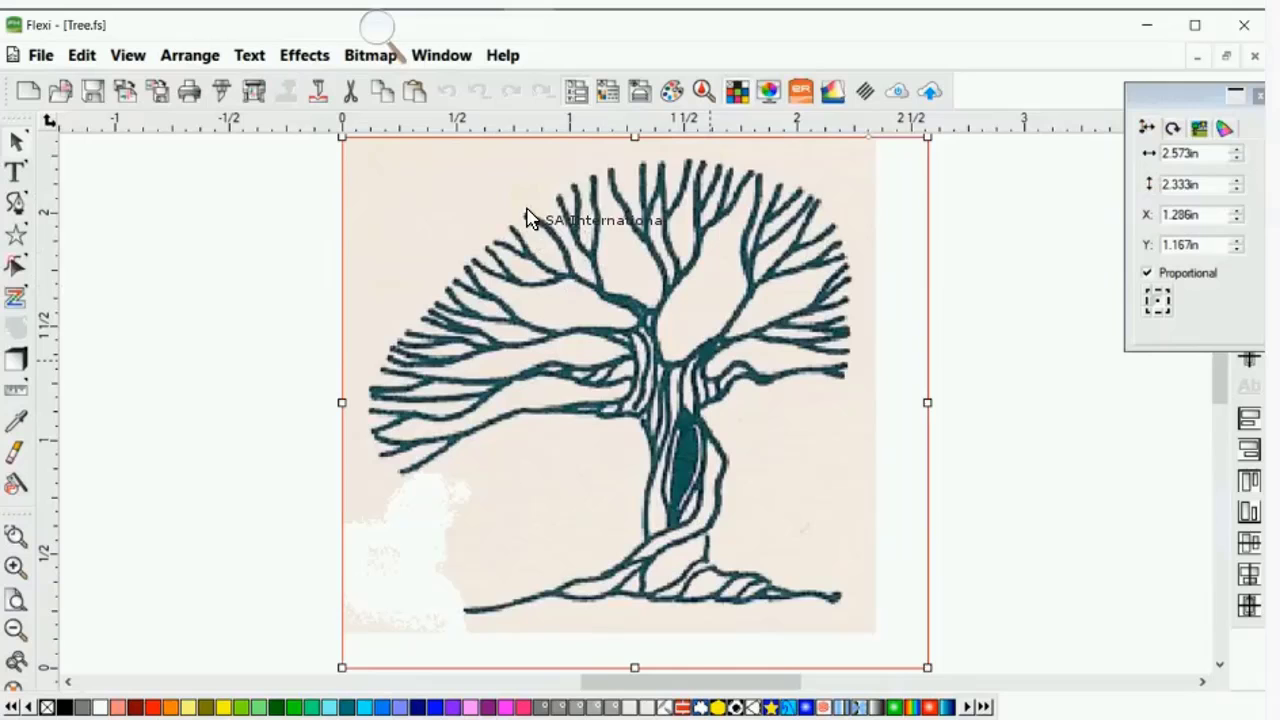
left_click(930, 93)
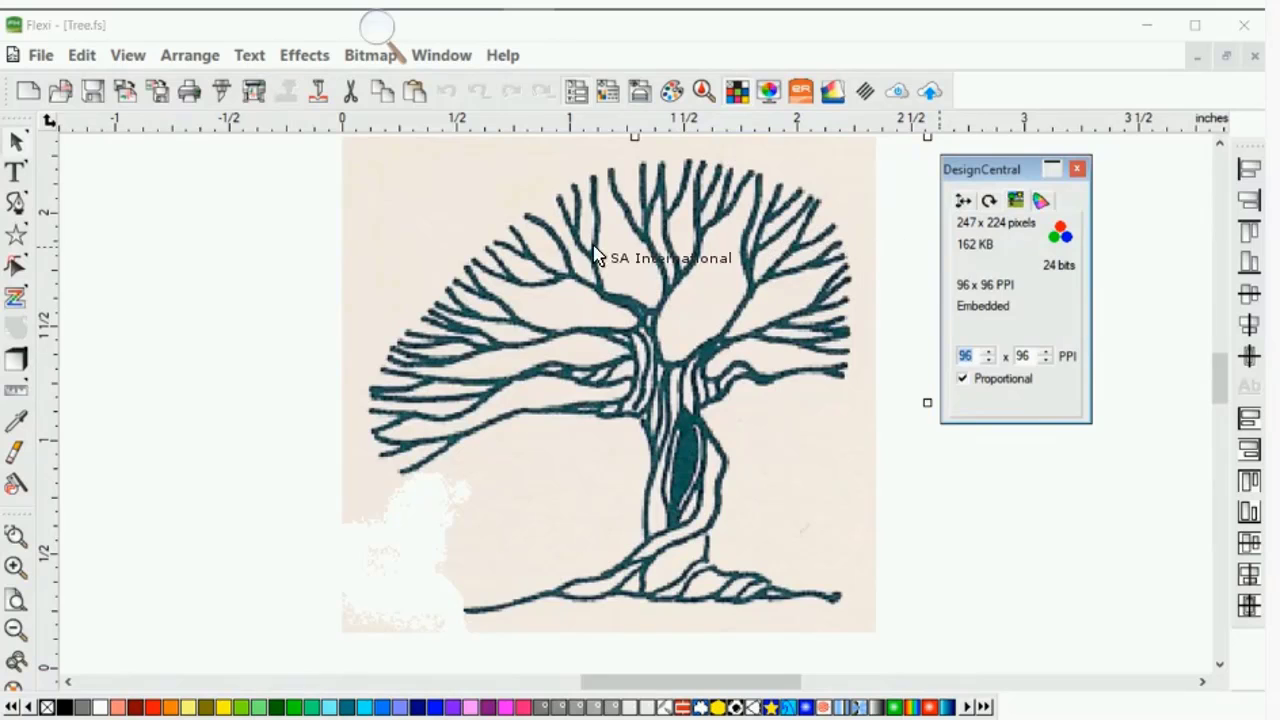
left_click(466, 250)
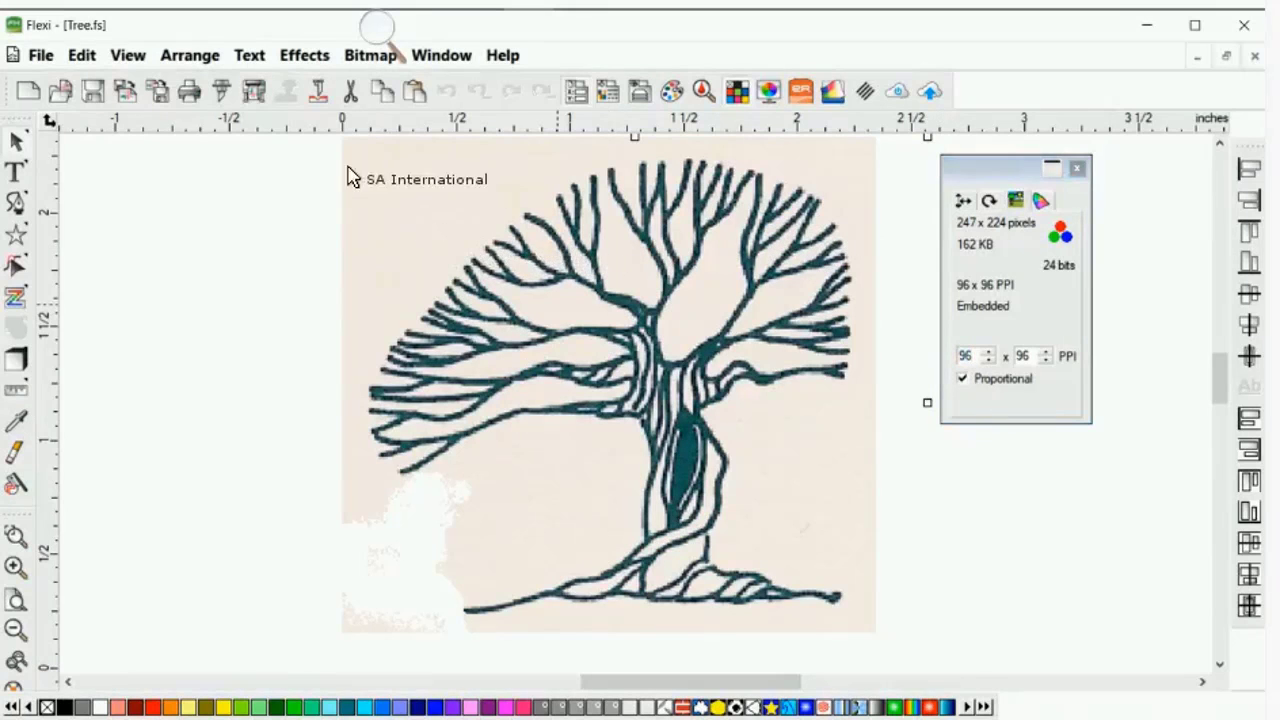
- Vectorize the tree bitmap with the Bezier option and move the original beside the trace, to about X -1.03 in, Y 1.09 in
left_click(370, 55)
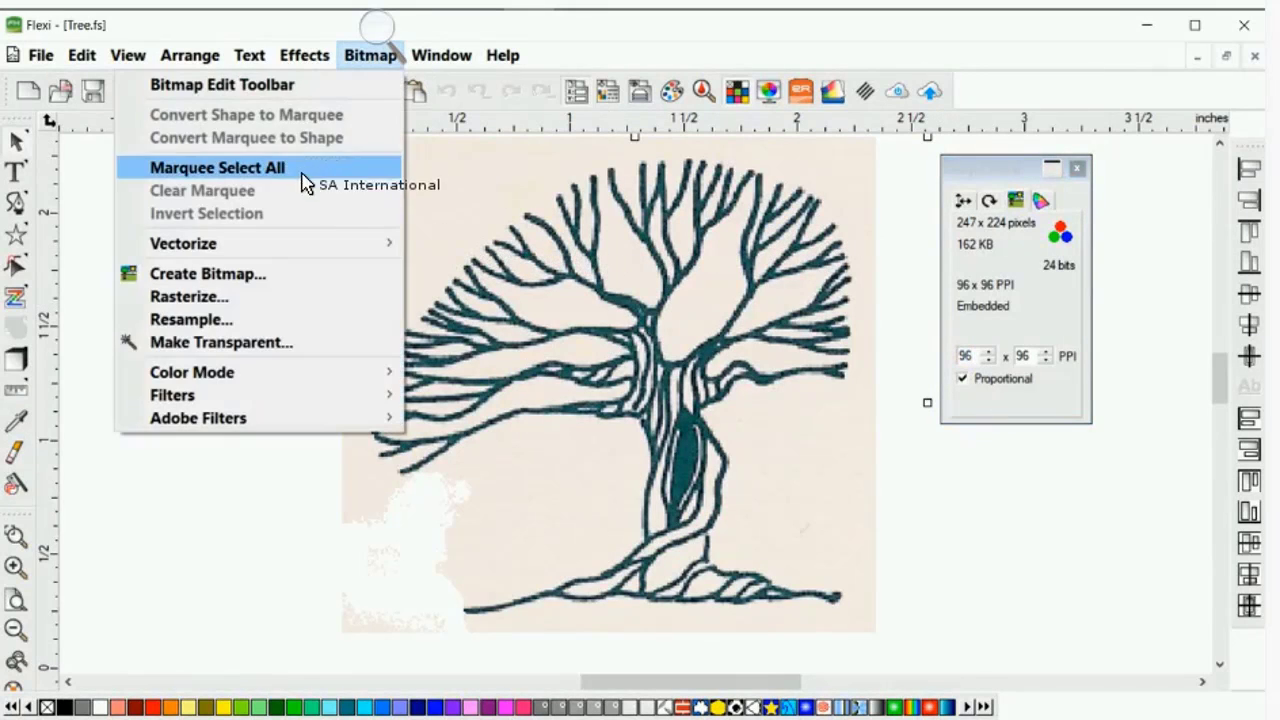
mouse_move(340, 243)
left_click(460, 341)
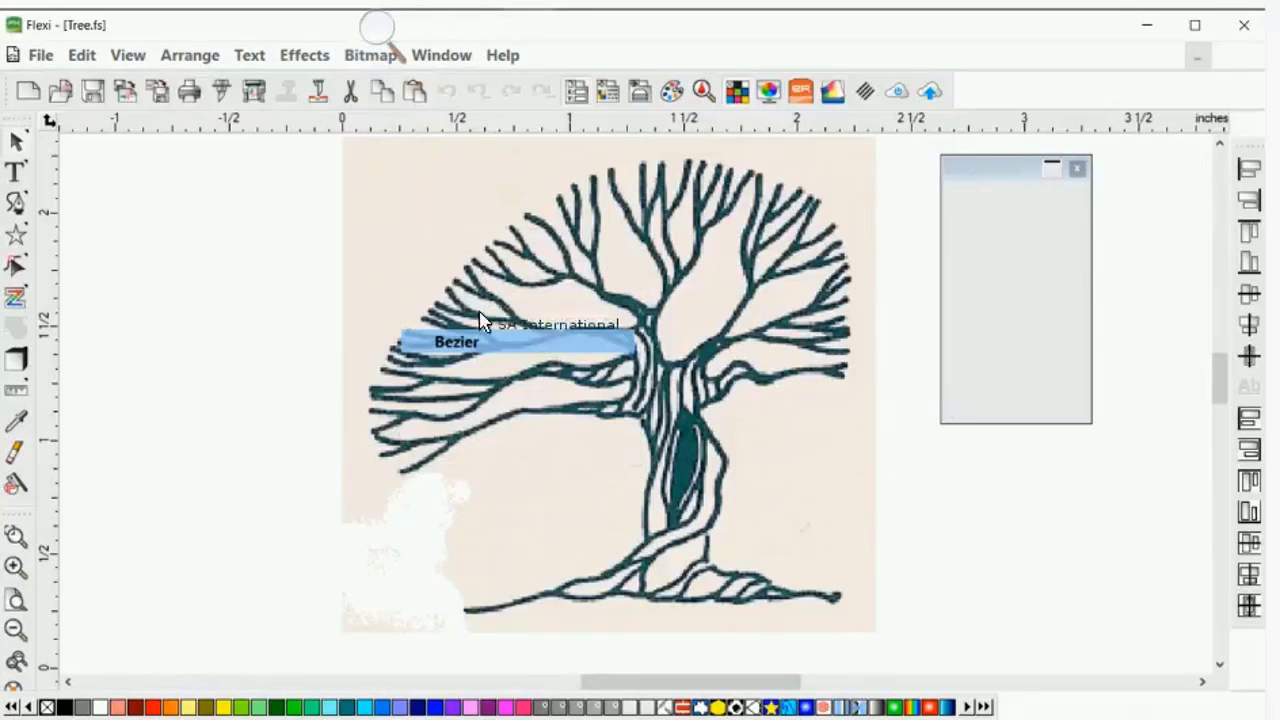
left_click_drag(652, 403, 316, 383)
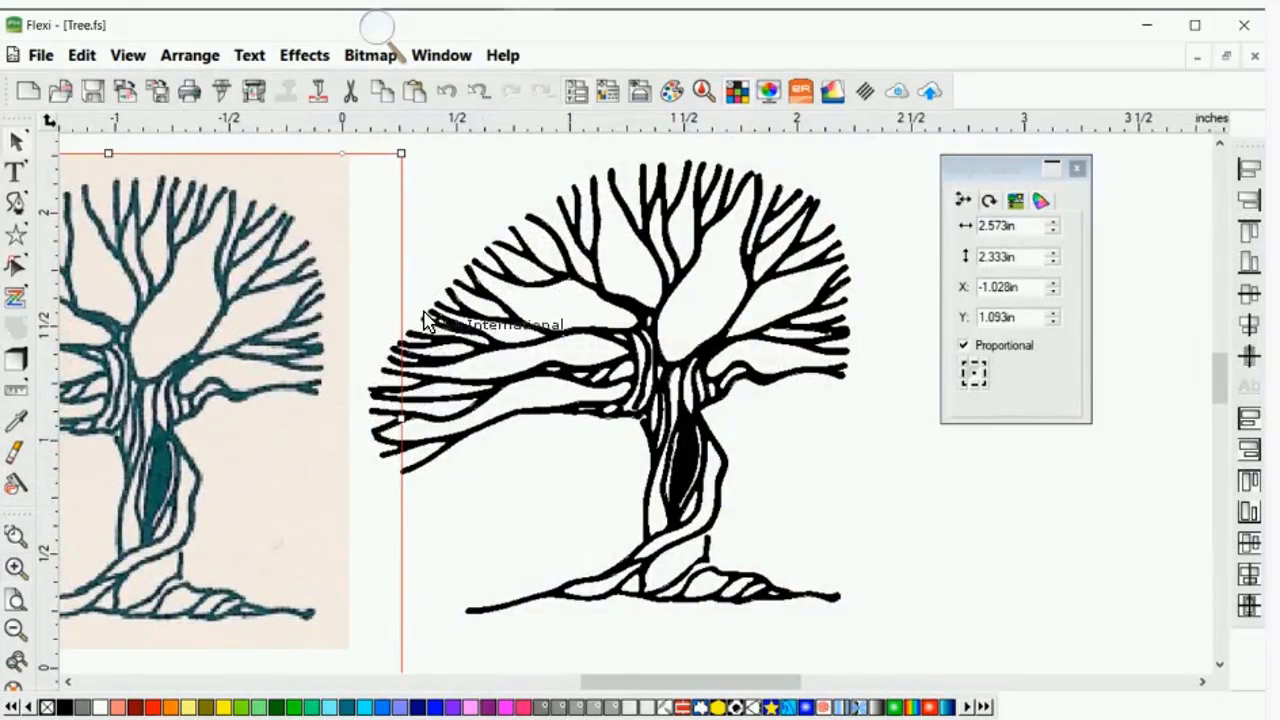
scroll(430, 320, "up", 1)
left_click(16, 568)
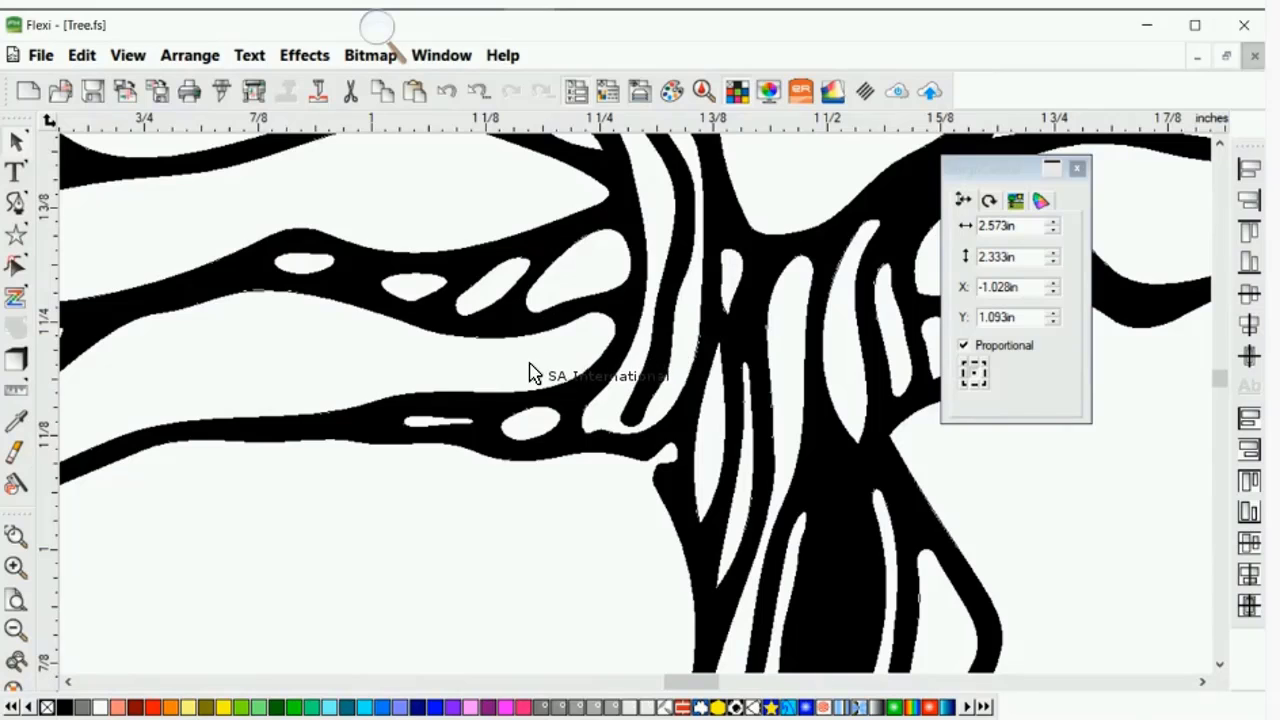
- Close the tree file without saving and the empty document behind it, and create a new blank document
left_click(1254, 57)
key("n")
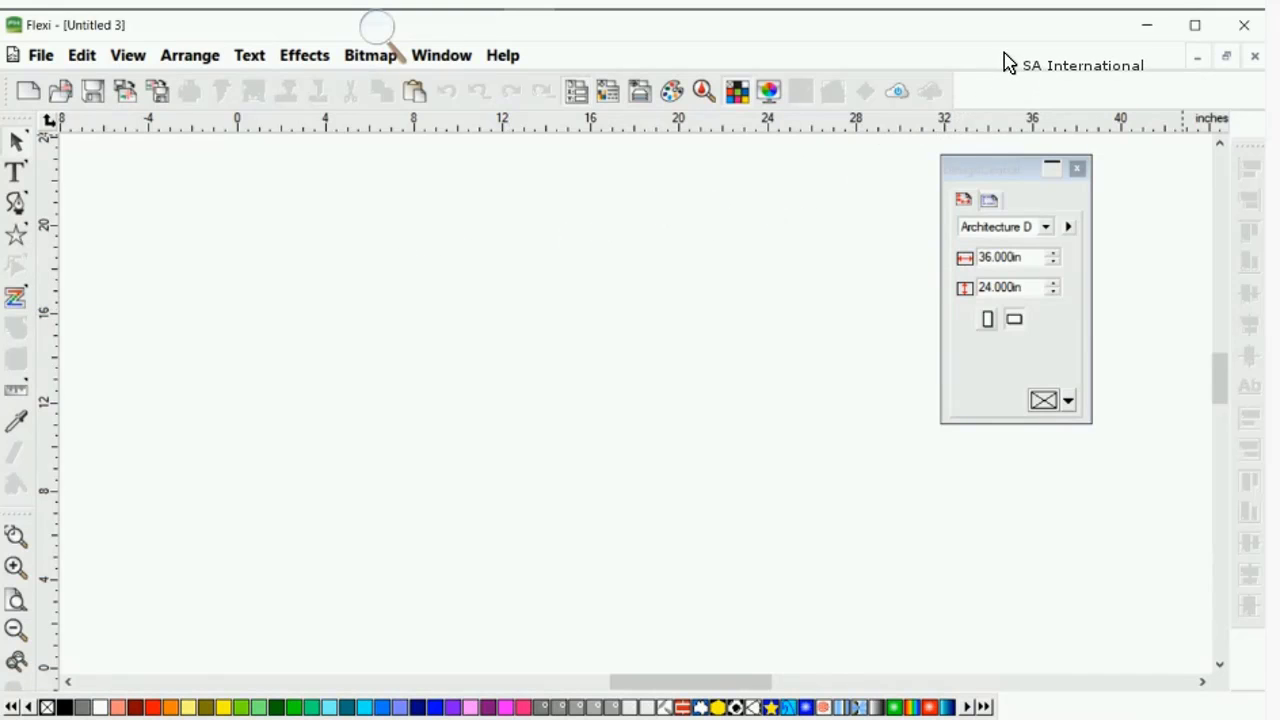
left_click(1255, 56)
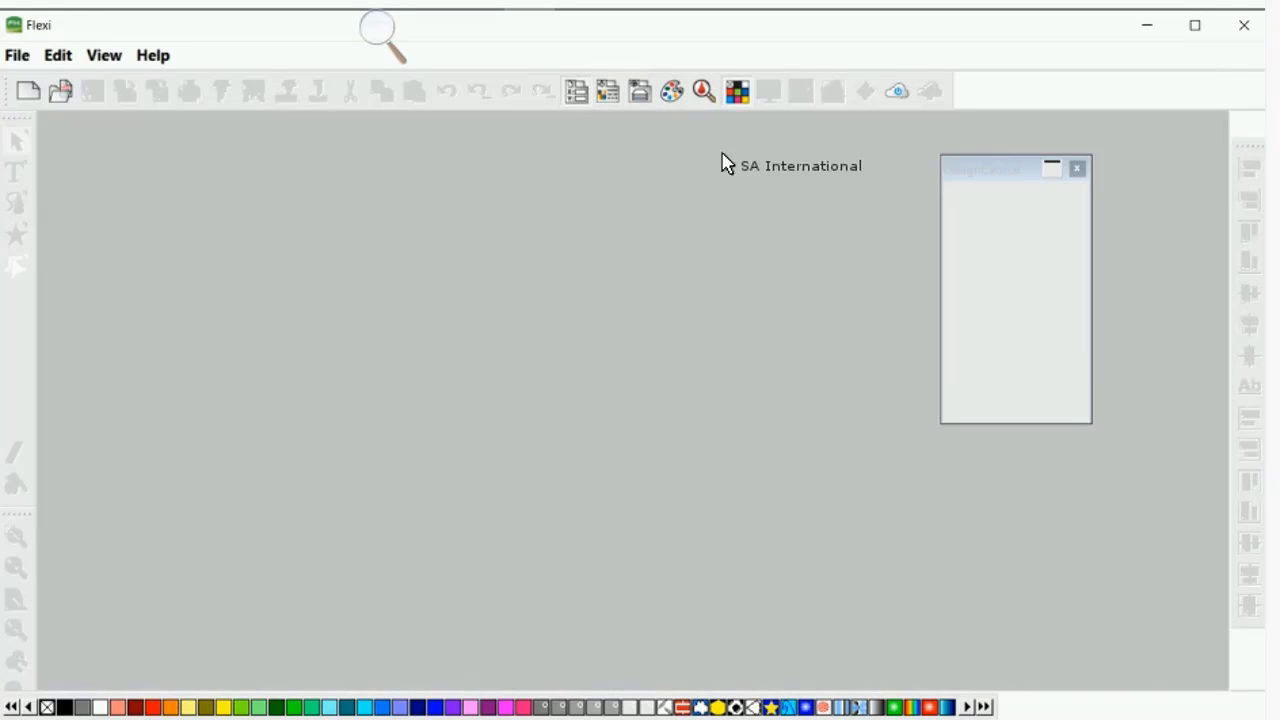
left_click(30, 80)
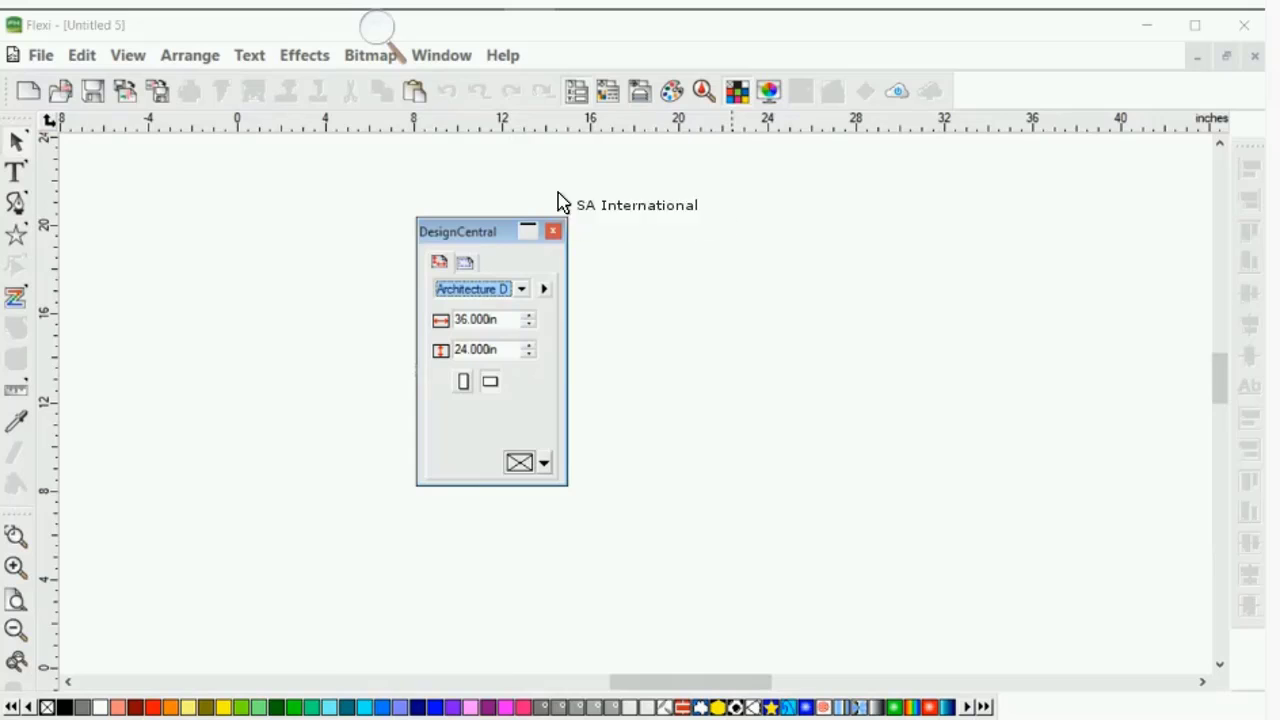
- Switch to the PowerPoint slide show Flexi for the New User and advance to the Drive Your Business with Flexi slide
mouse_move(466, 32)
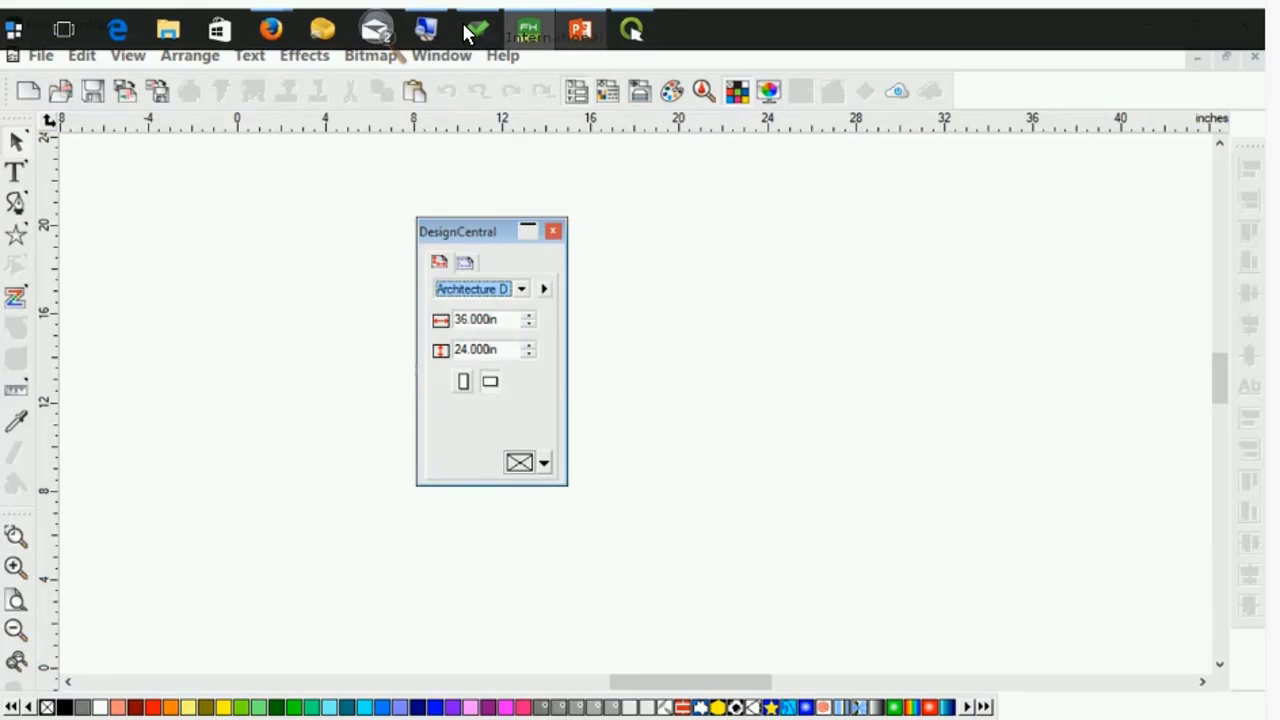
left_click(602, 176)
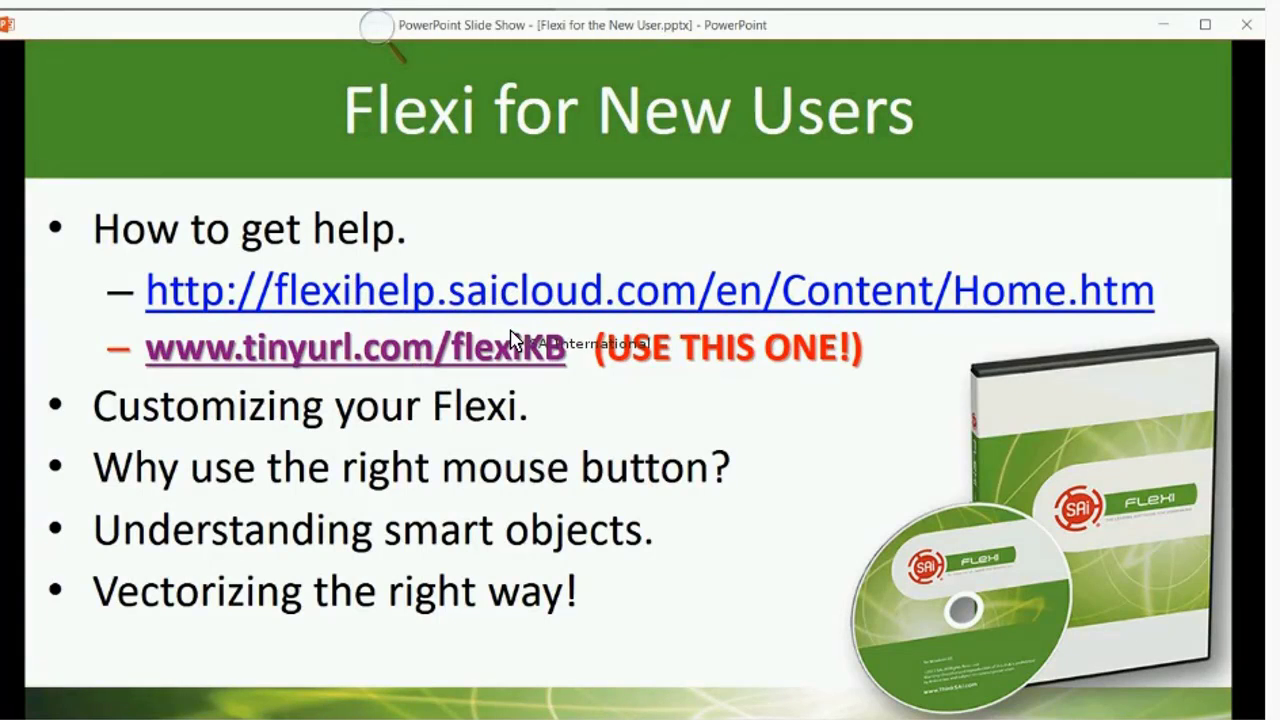
left_click(625, 346)
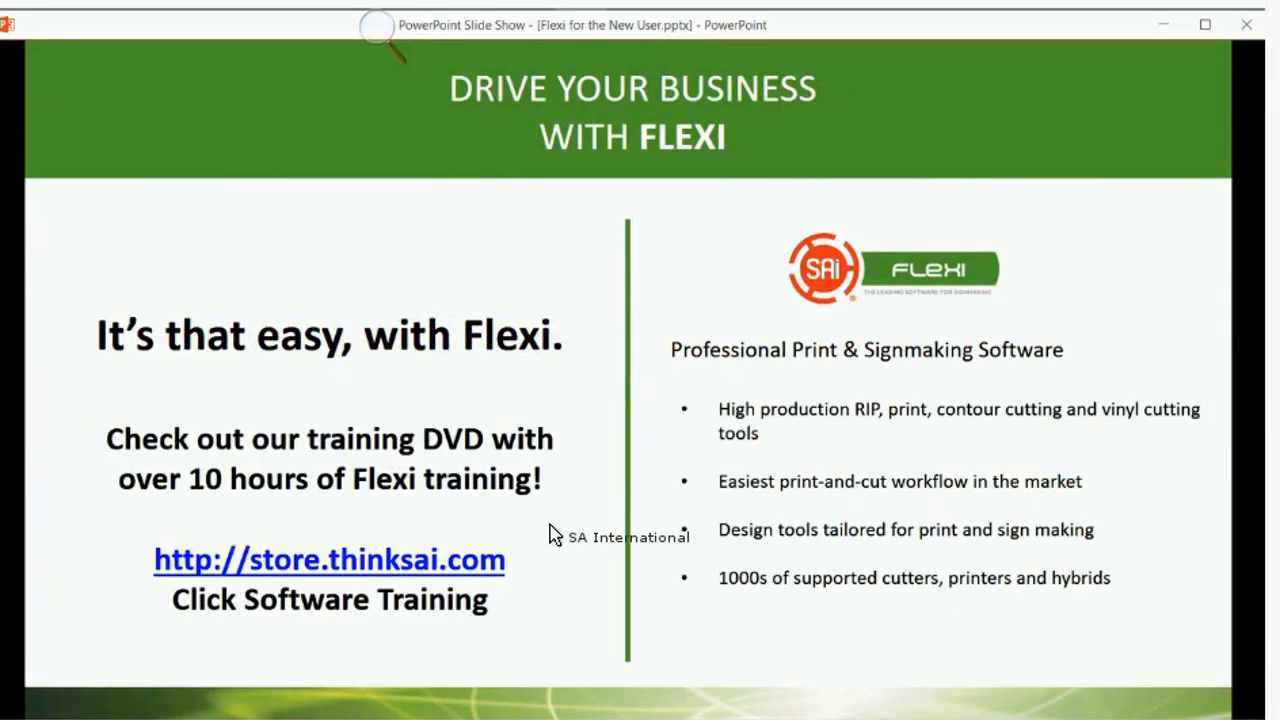
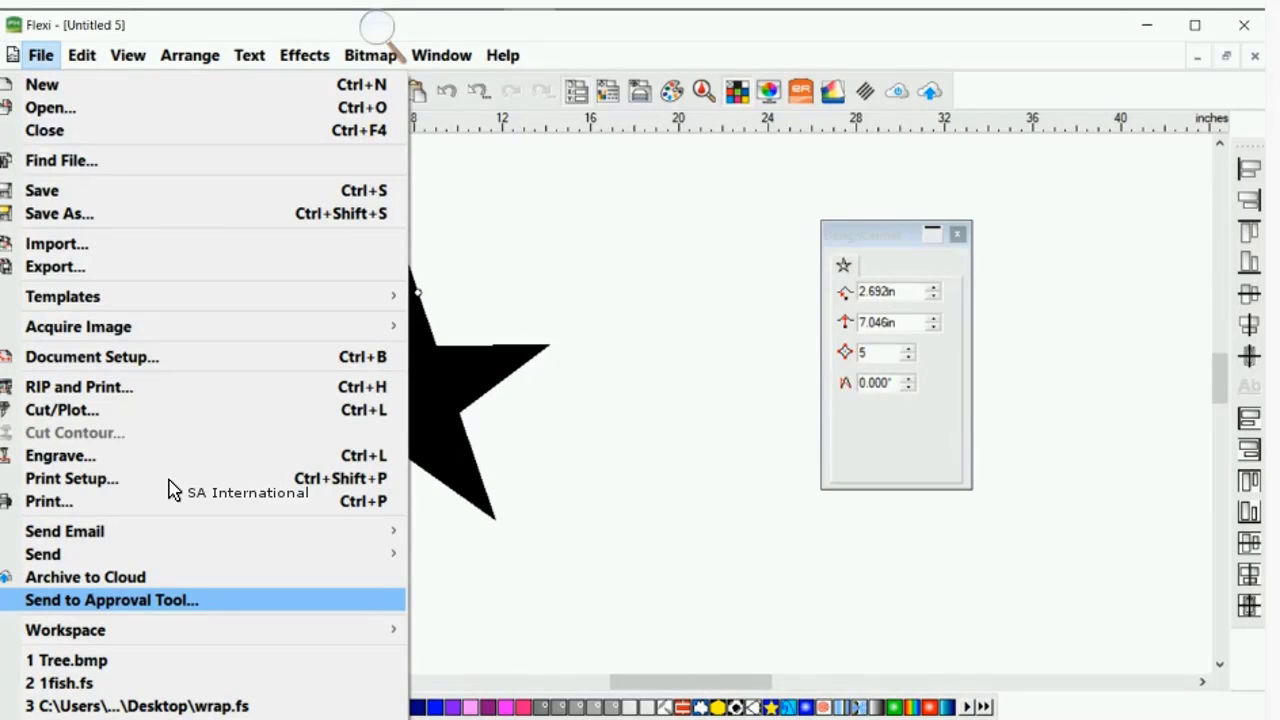
- Place a second five-pointed star of the same size, centred at about X 20.5 in, Y 18.6 in, and deselect it
left_click(548, 220)
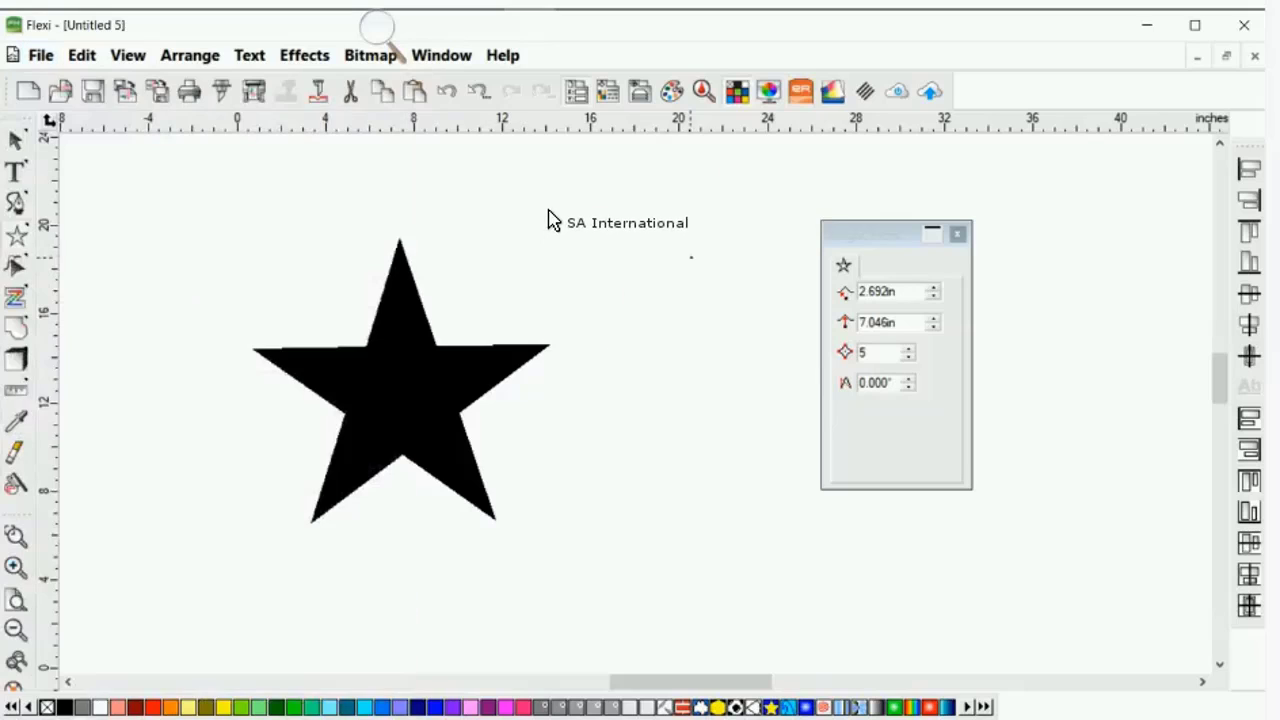
left_click(549, 211)
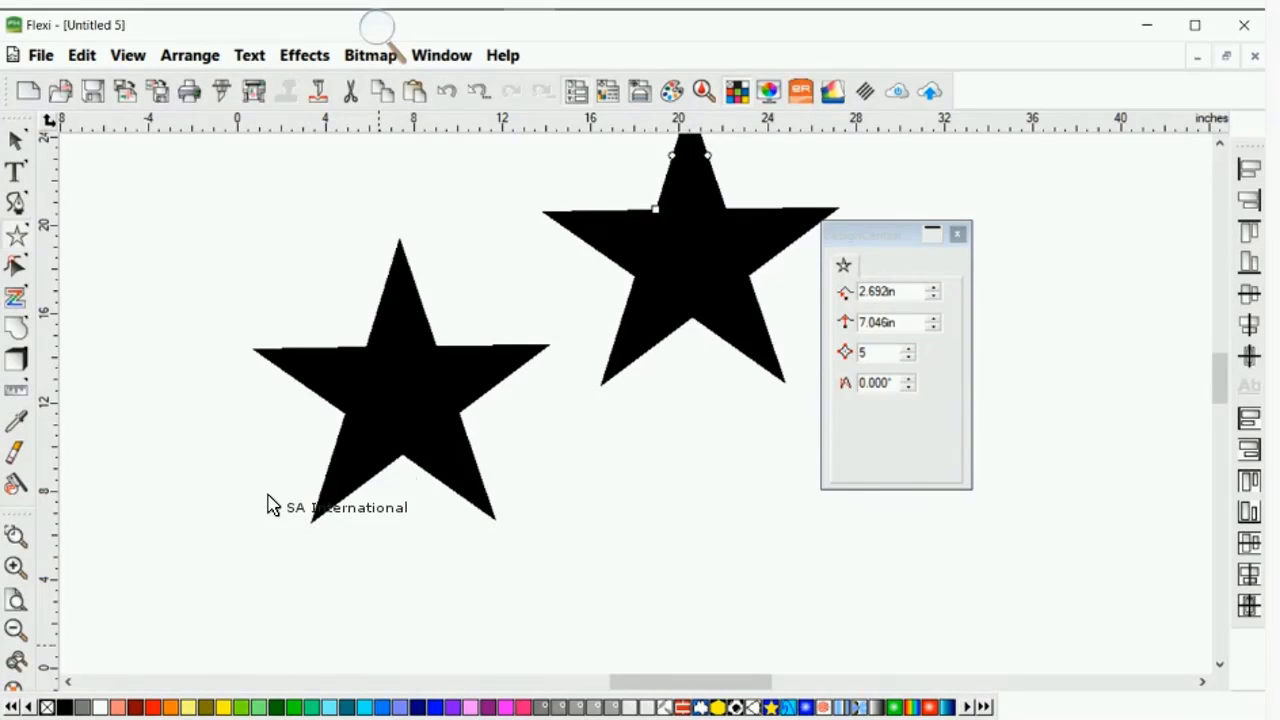
left_click(22, 140)
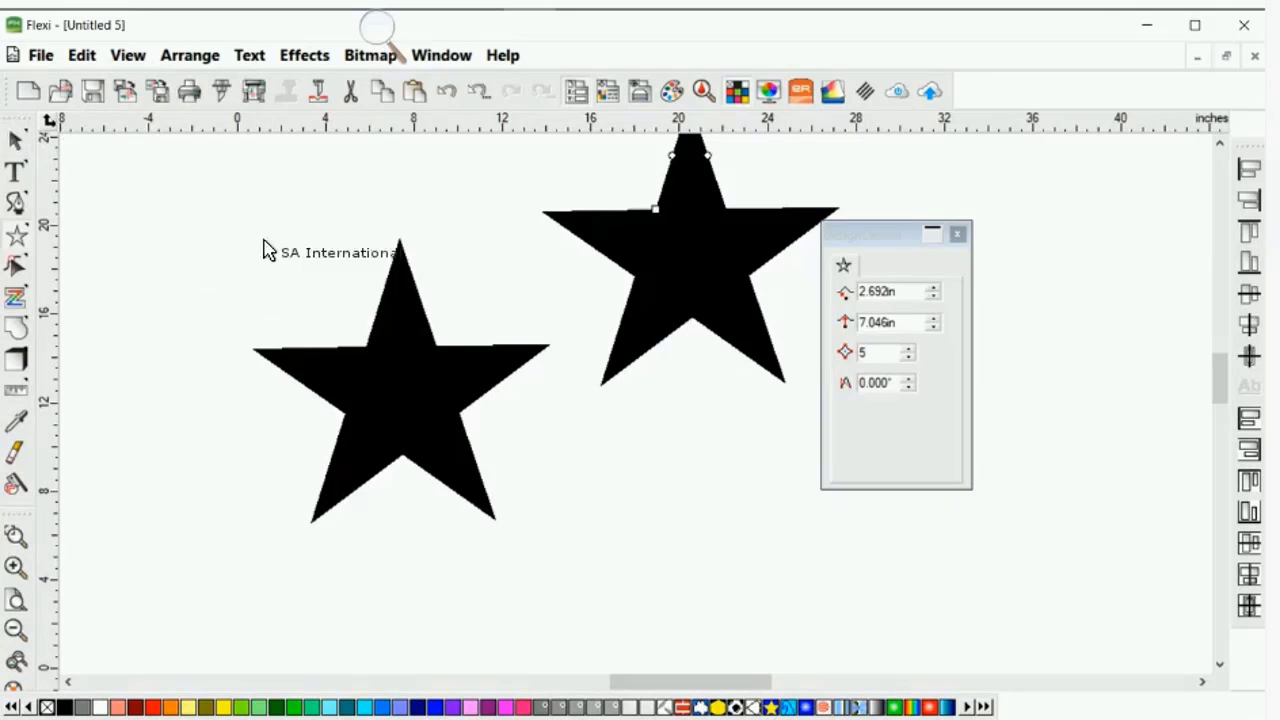
left_click(560, 398)
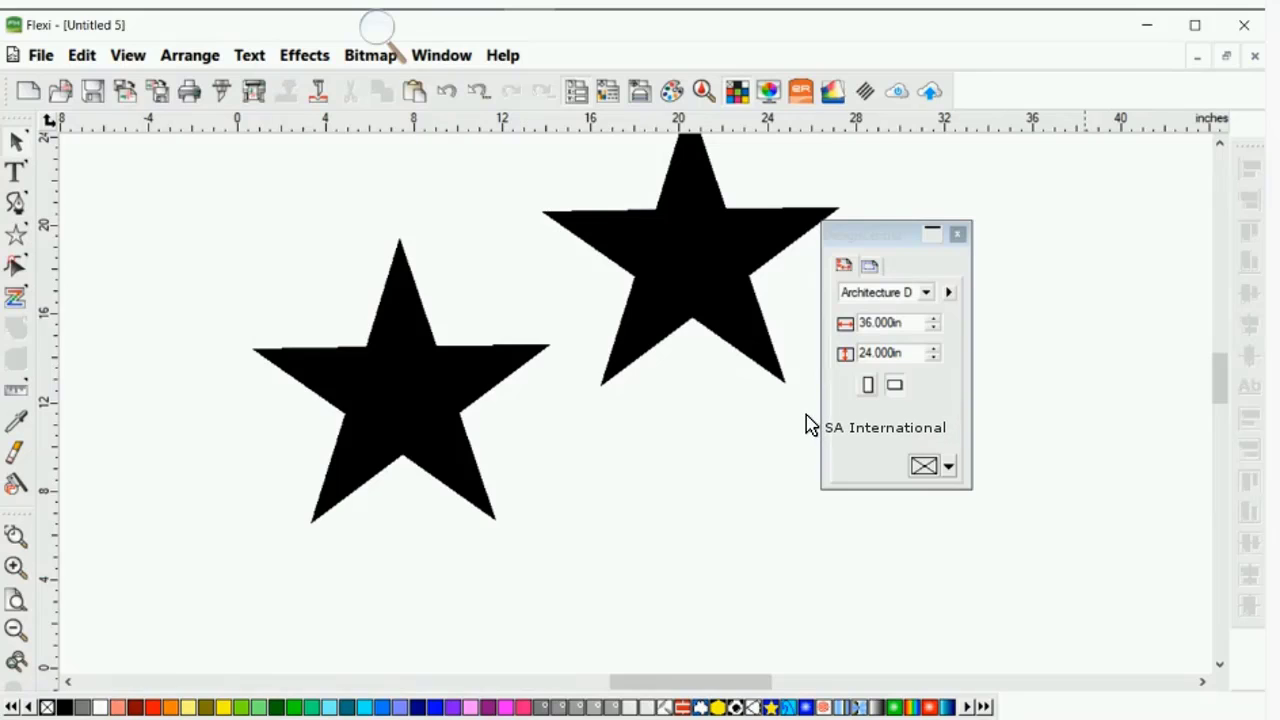
- Review the email formats JPEG, PDF and Native, and start sending the drawing by email as JPEG
left_click(38, 55)
mouse_move(100, 531)
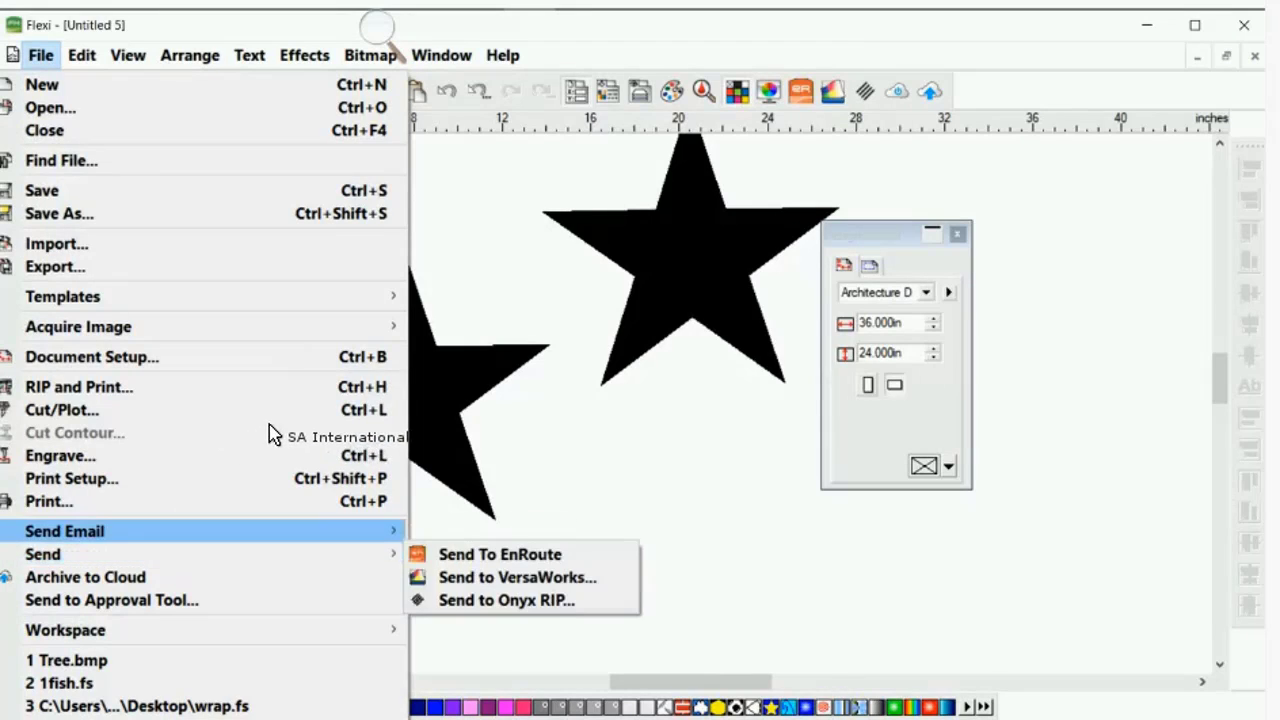
key("Right")
key("Down")
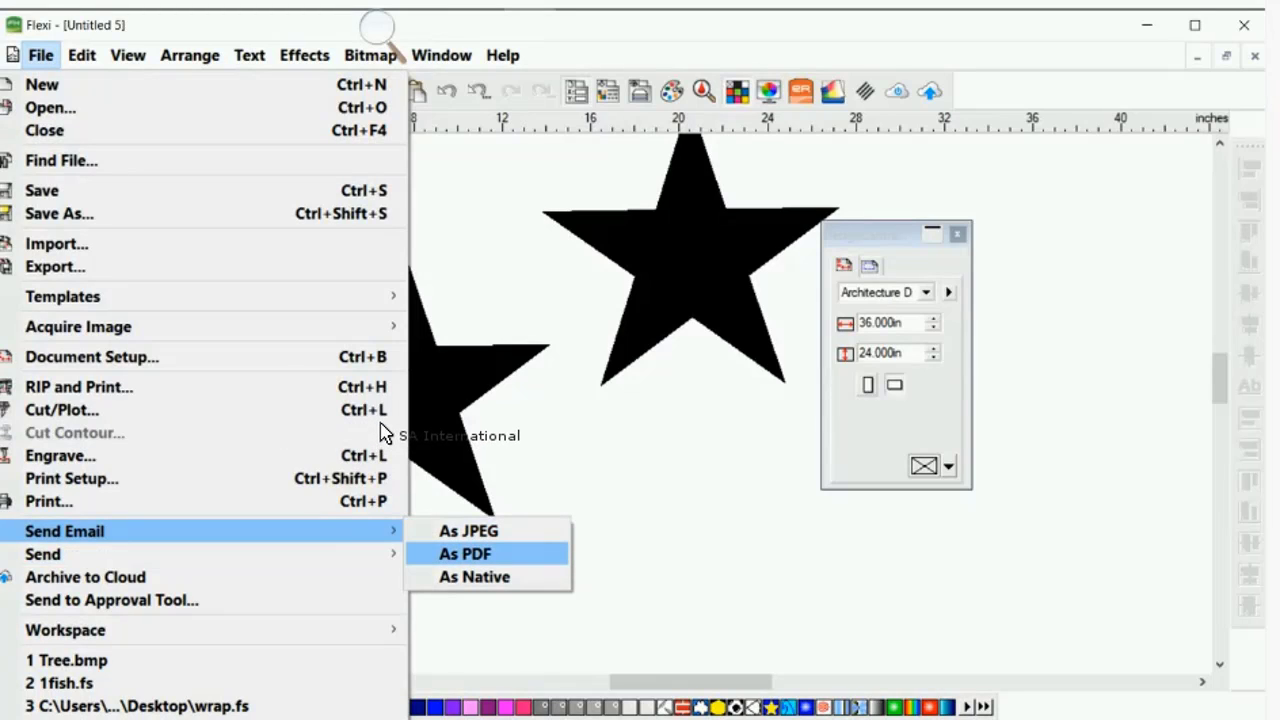
key("Up")
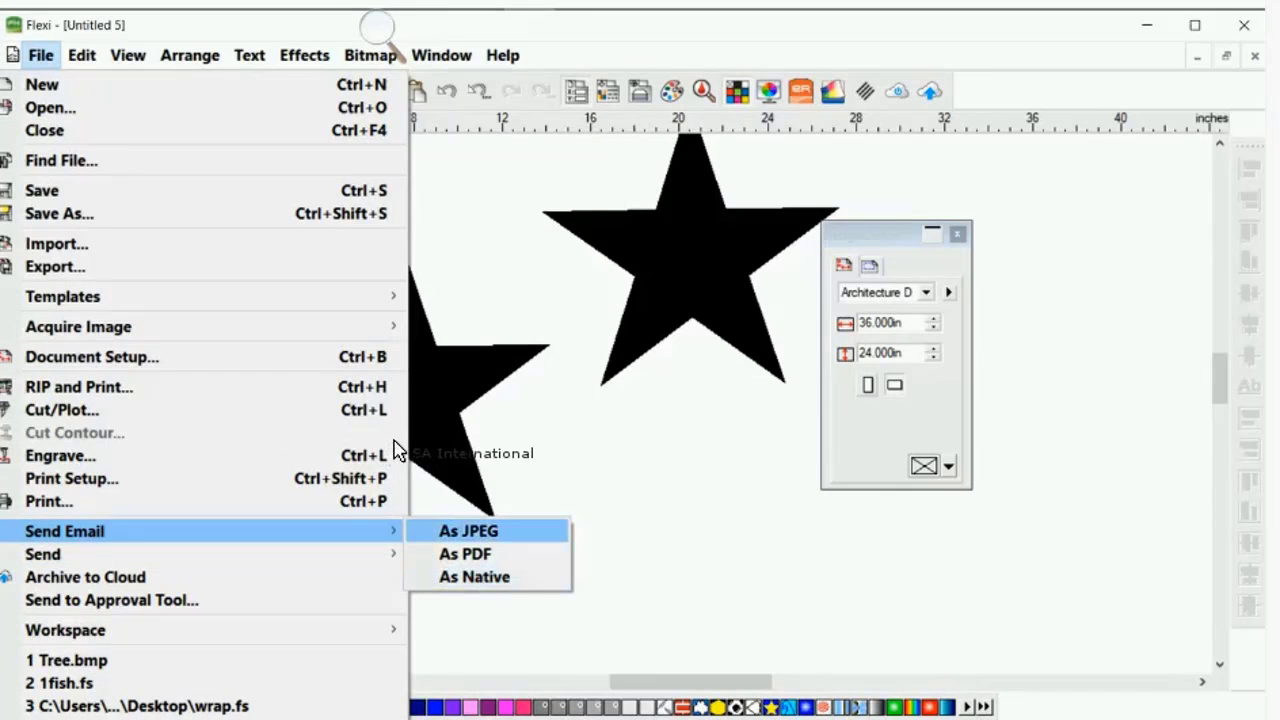
key("Down")
key("Down")
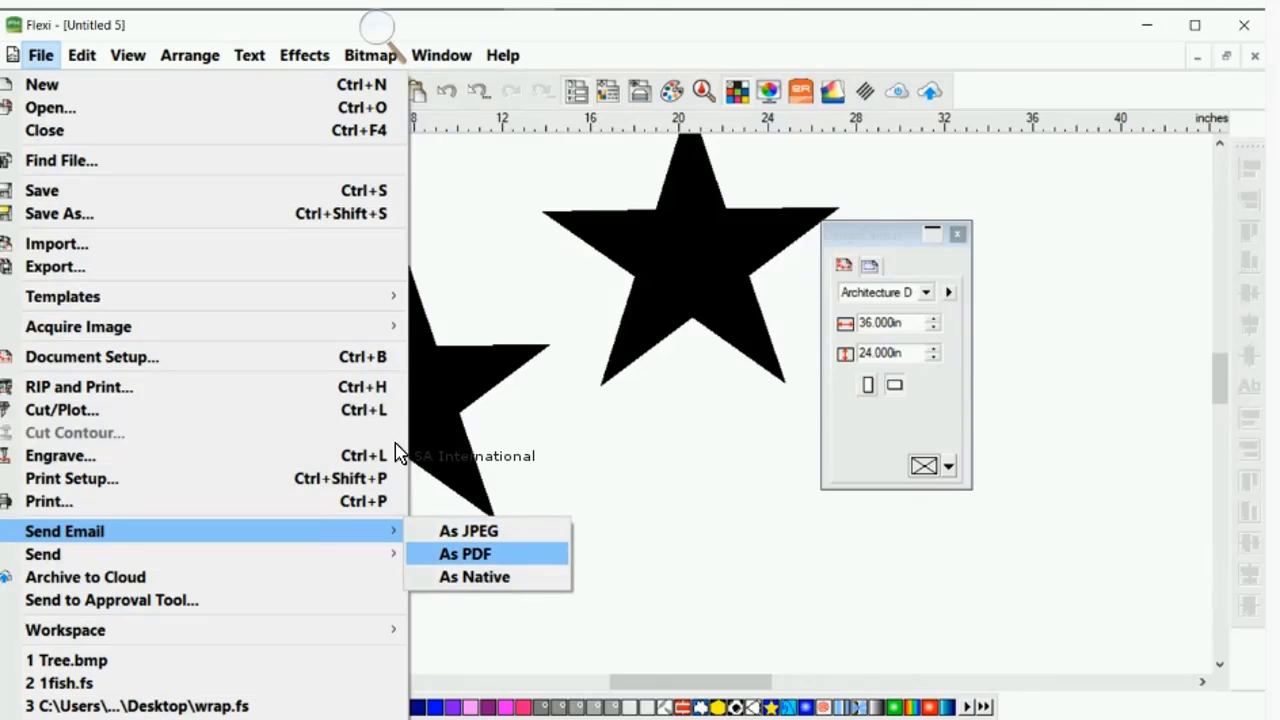
key("Down")
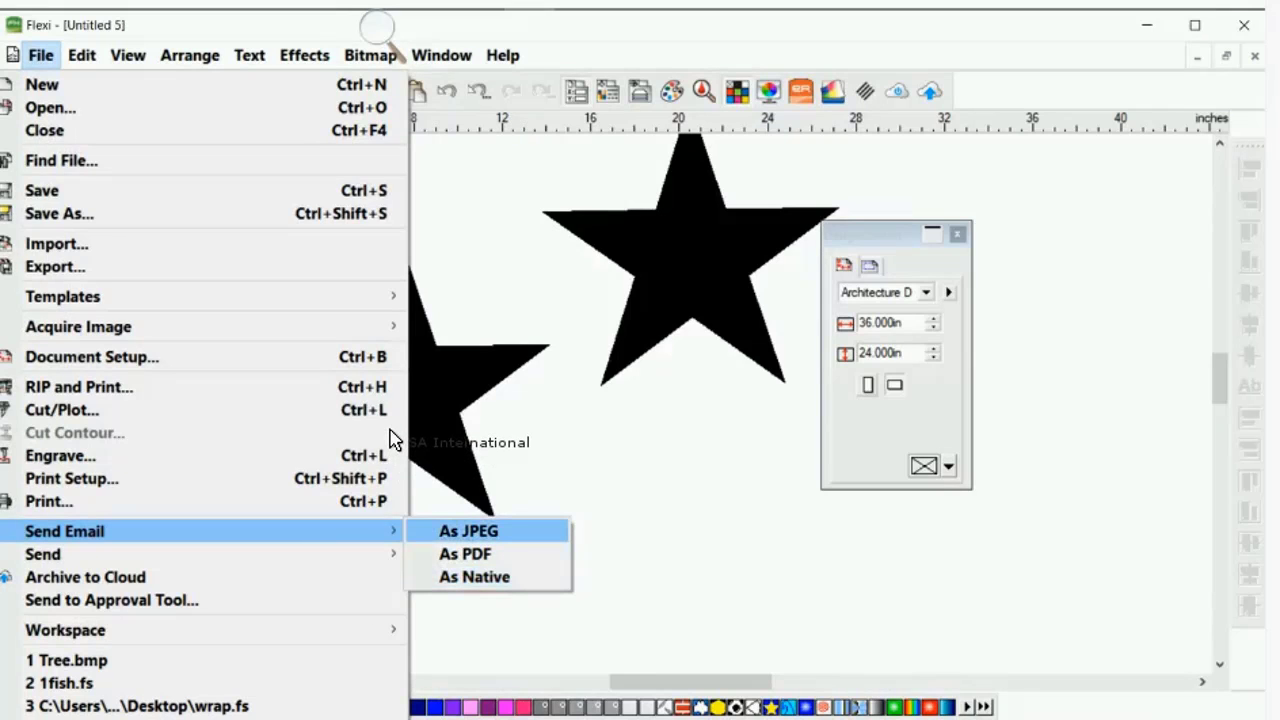
key("Return")
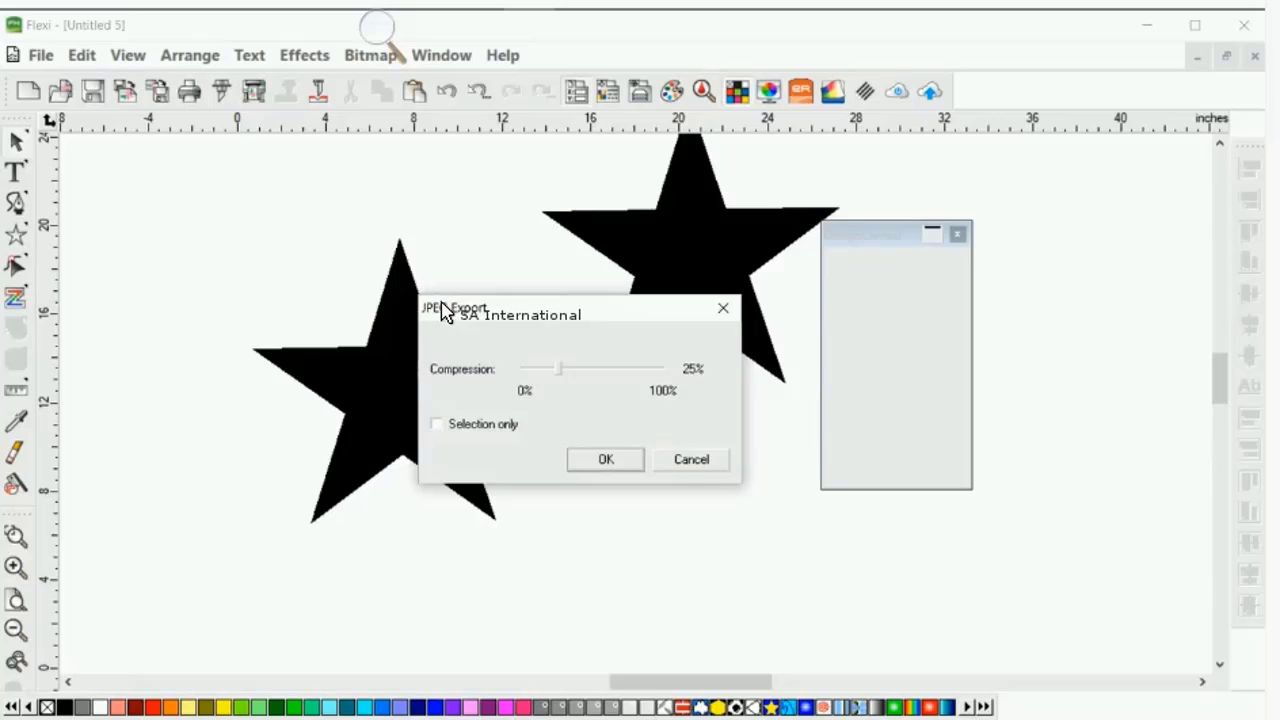
- Set the JPEG export compression to 30% and continue to the rasterize options
left_click_drag(558, 369, 524, 369)
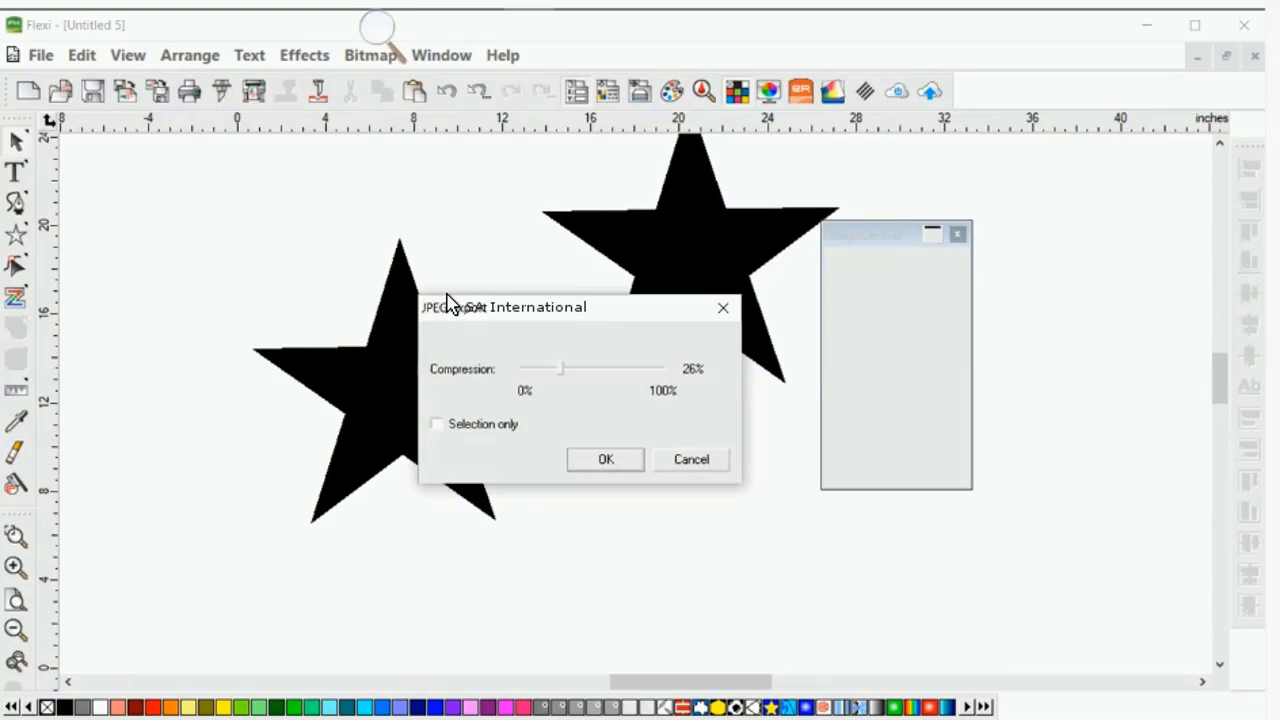
mouse_move(577, 368)
left_mouse_down()
mouse_move(588, 368)
mouse_move(566, 368)
left_mouse_up()
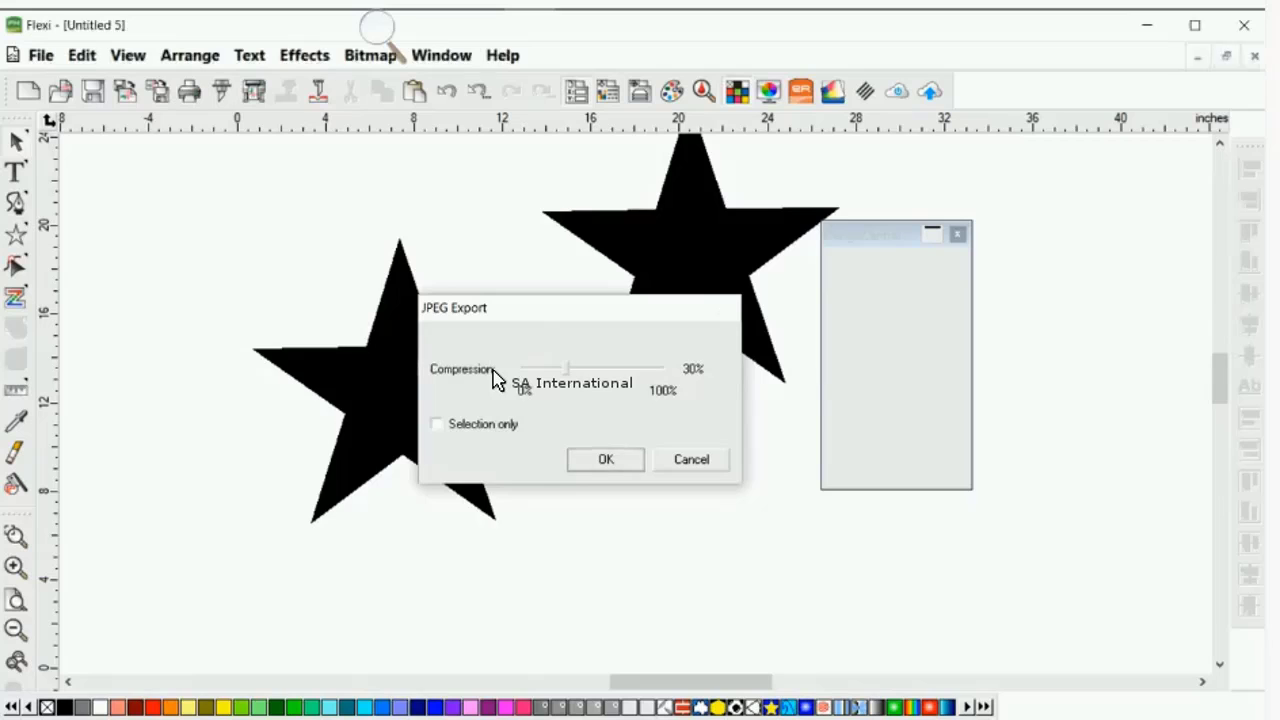
key("Return")
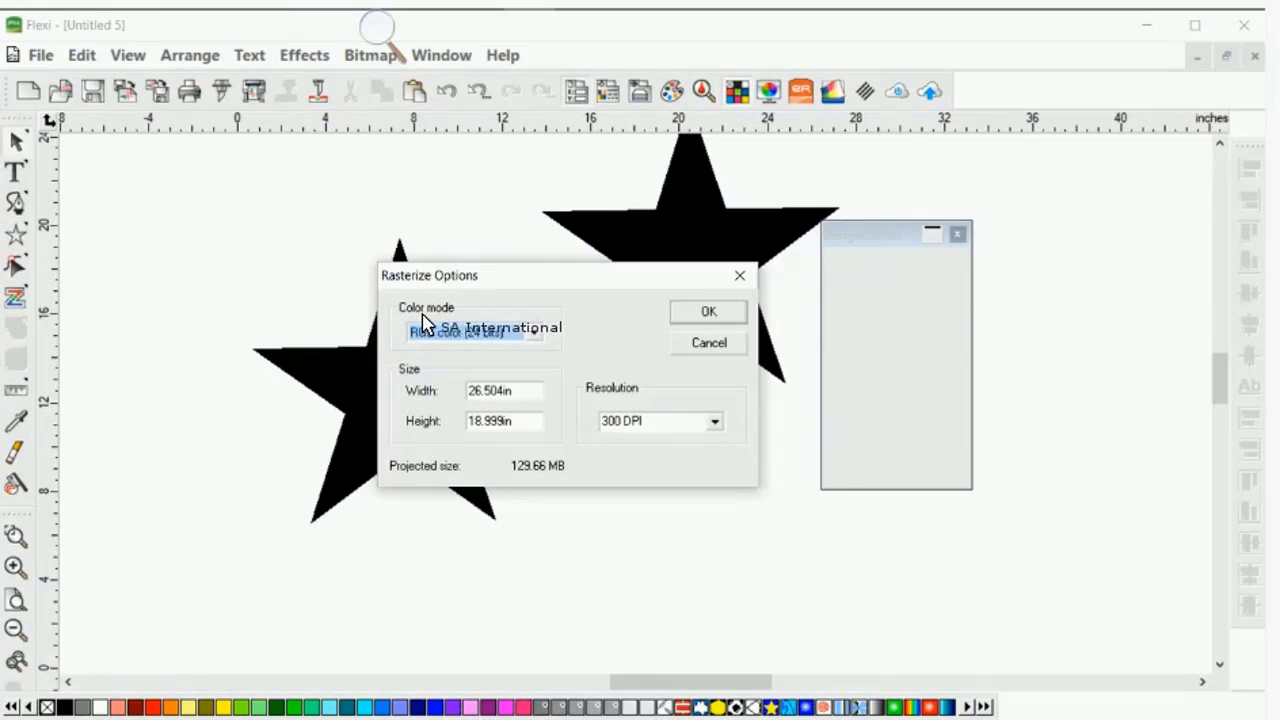
- Set the rasterized image to 6 in wide at a resolution of 125 DPI, and cancel the email export
key("Tab")
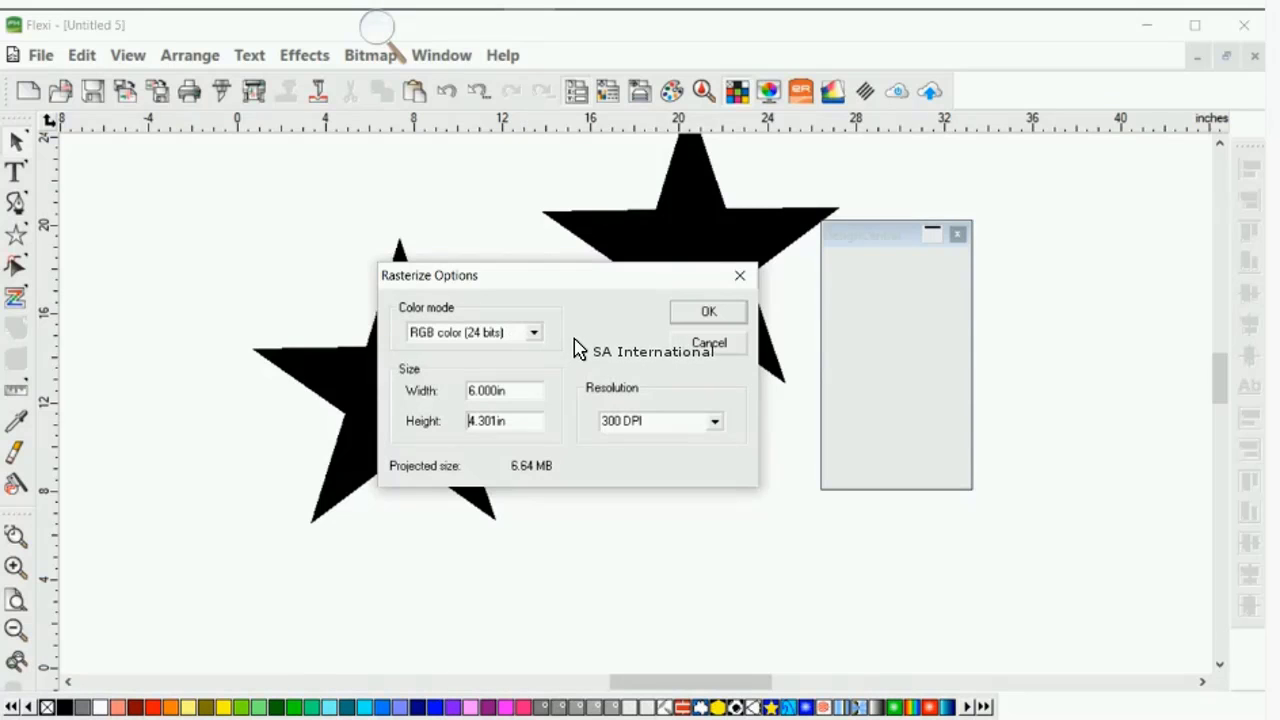
left_click(715, 421)
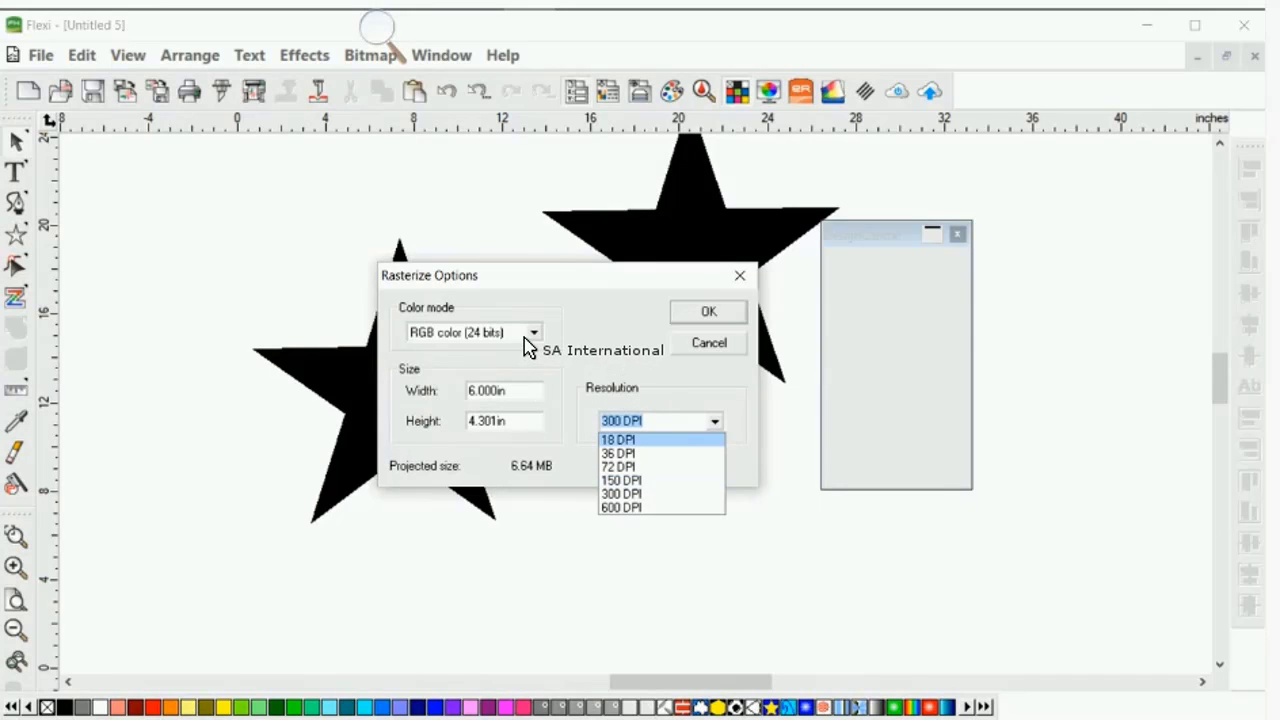
left_click(524, 337)
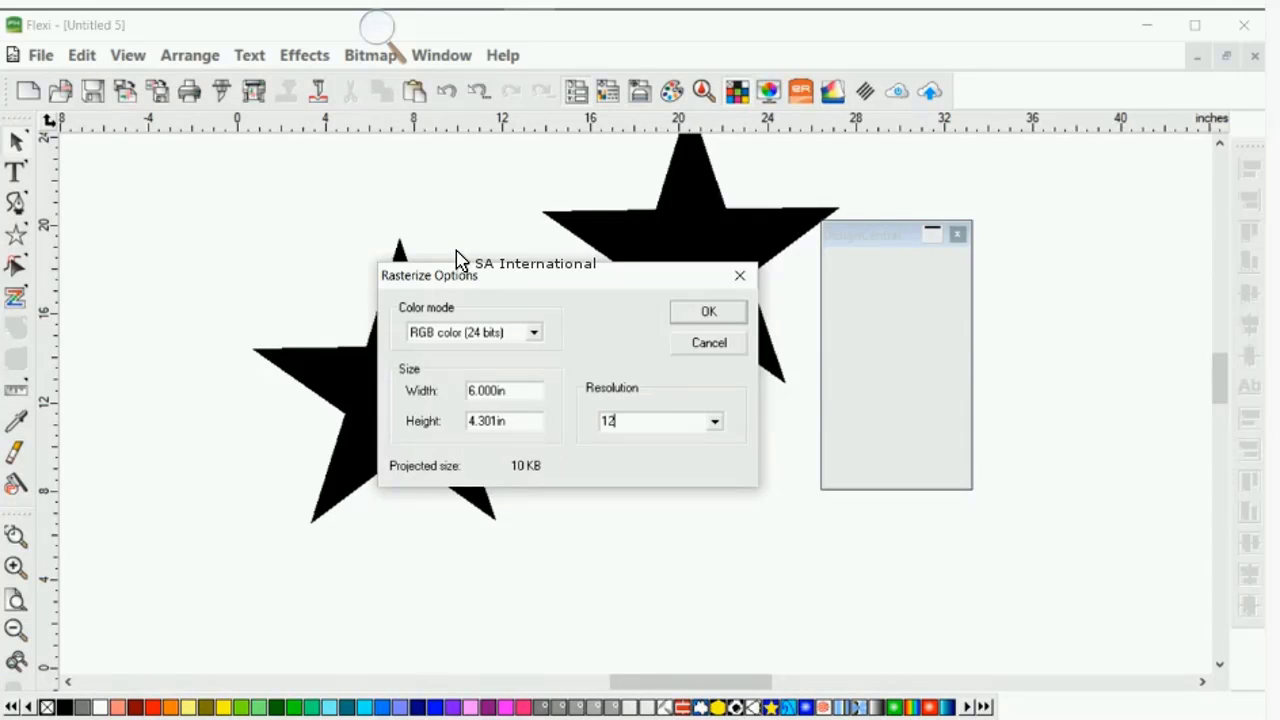
key("Tab")
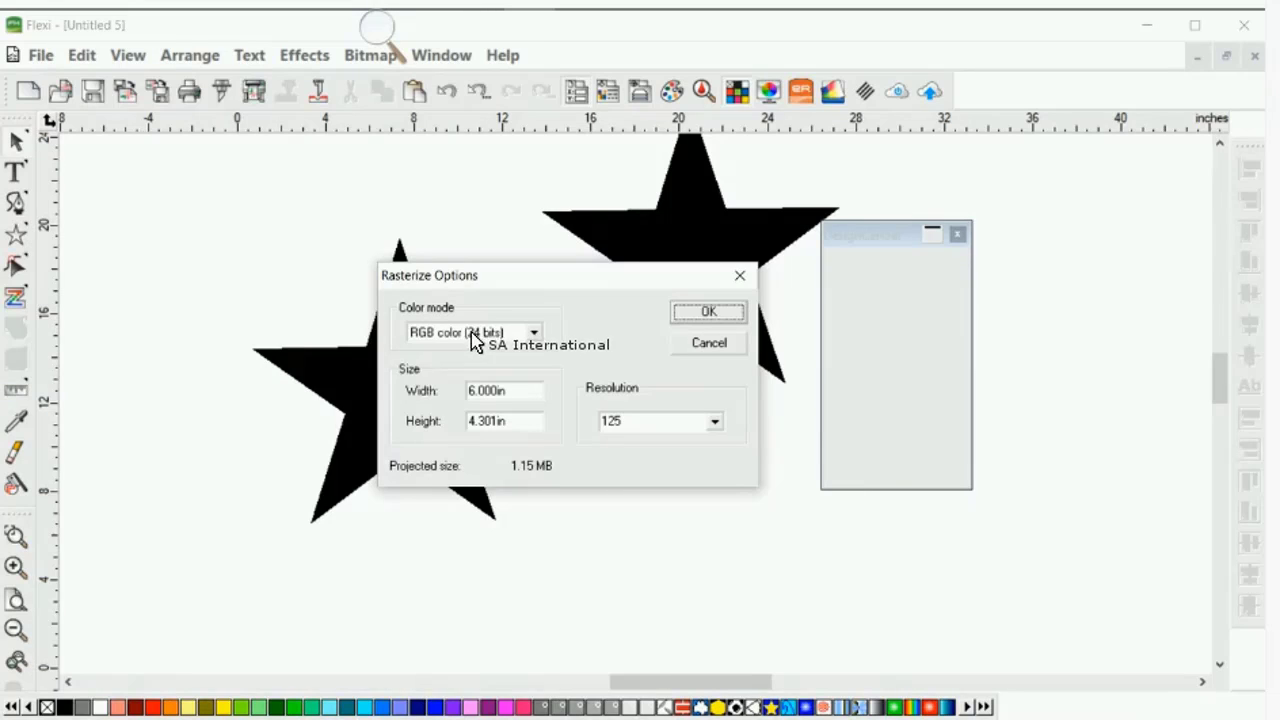
left_click(709, 343)
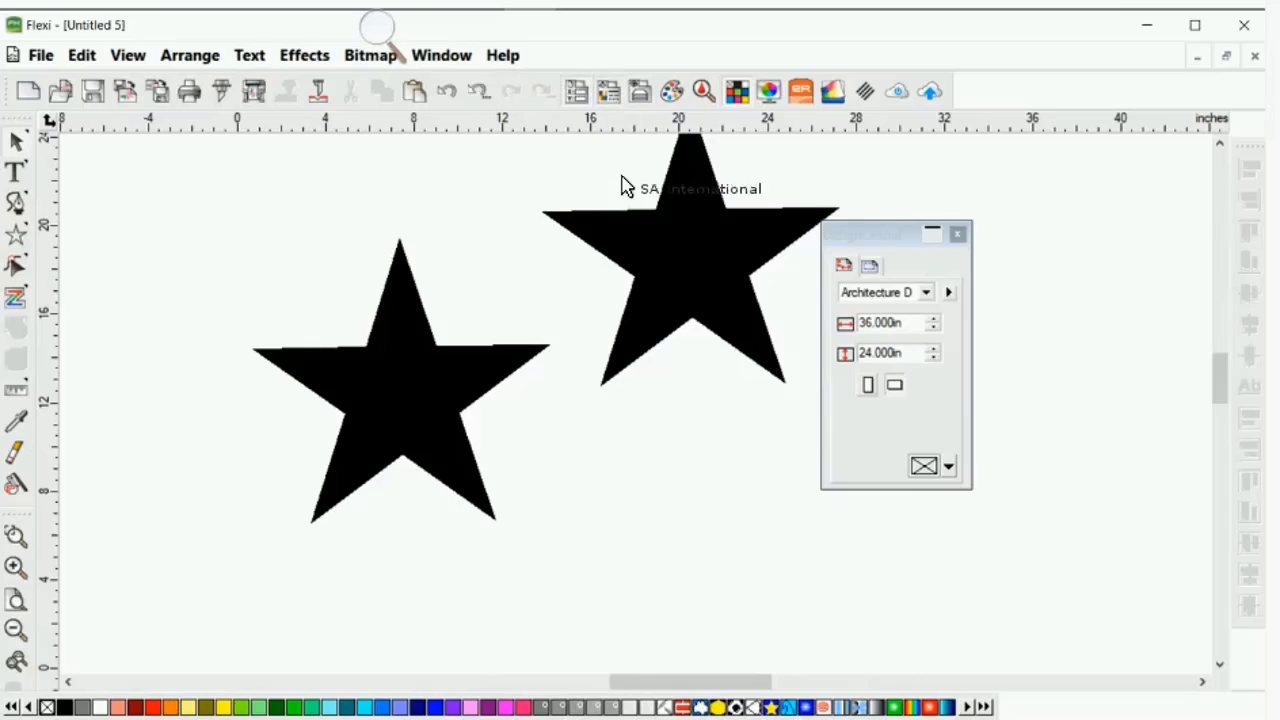
- Show the Fill/Stroke Editor and arrange it side by side with DesignCentral over the drawing area
left_click(671, 91)
mouse_move(785, 209)
left_mouse_down()
mouse_move(979, 260)
mouse_move(1050, 238)
left_mouse_up()
left_click_drag(826, 233, 660, 181)
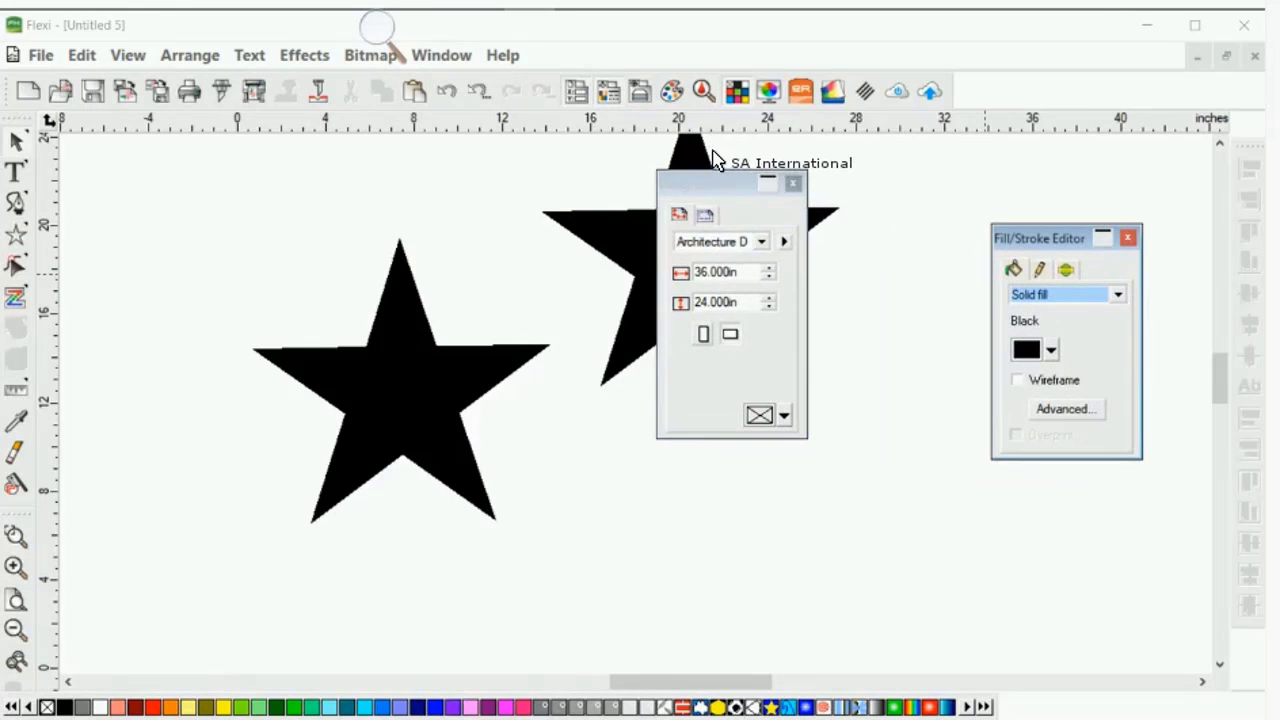
left_click_drag(1050, 238, 888, 187)
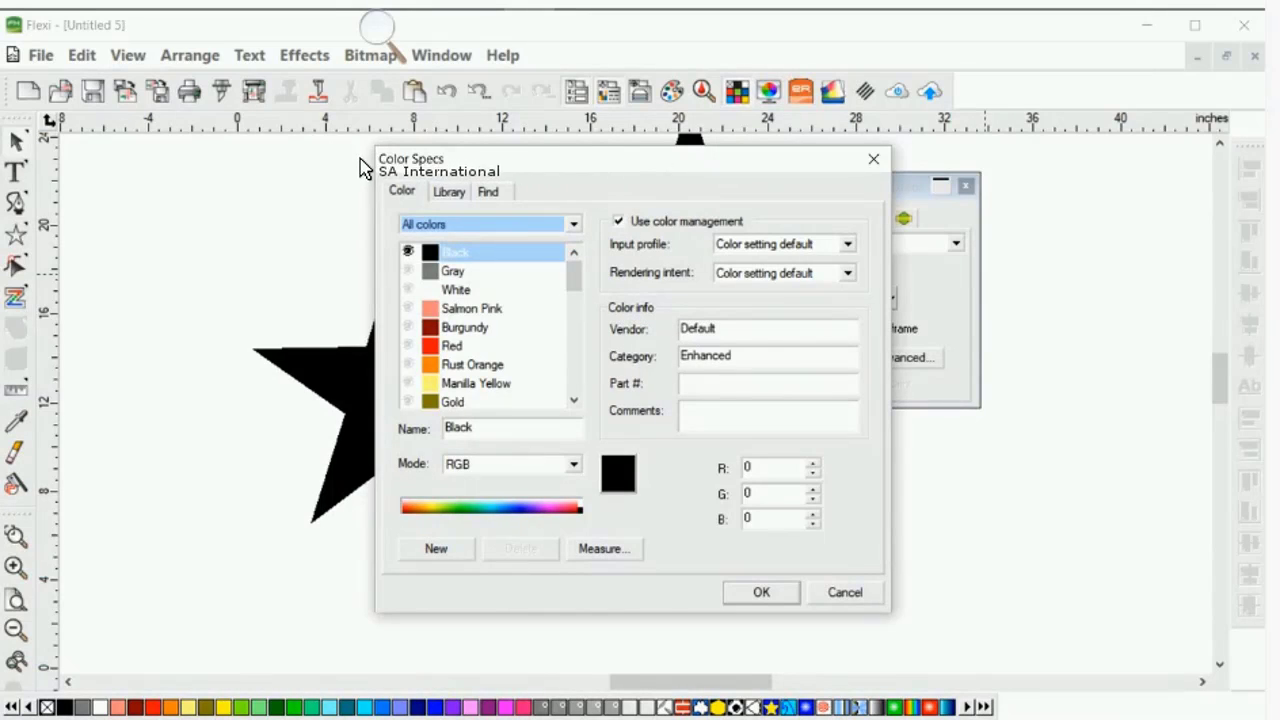
- Review the Library and Find options in Color Specs, and return to the color library
left_click(449, 192)
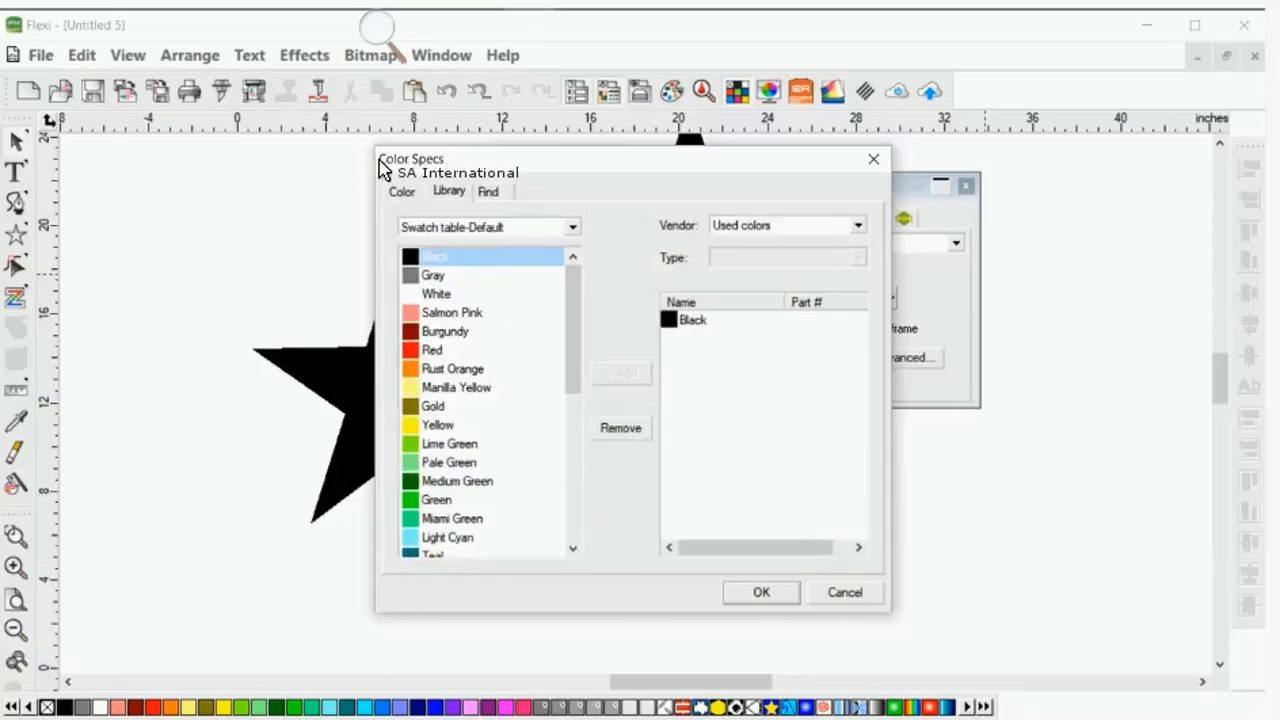
left_click(488, 191)
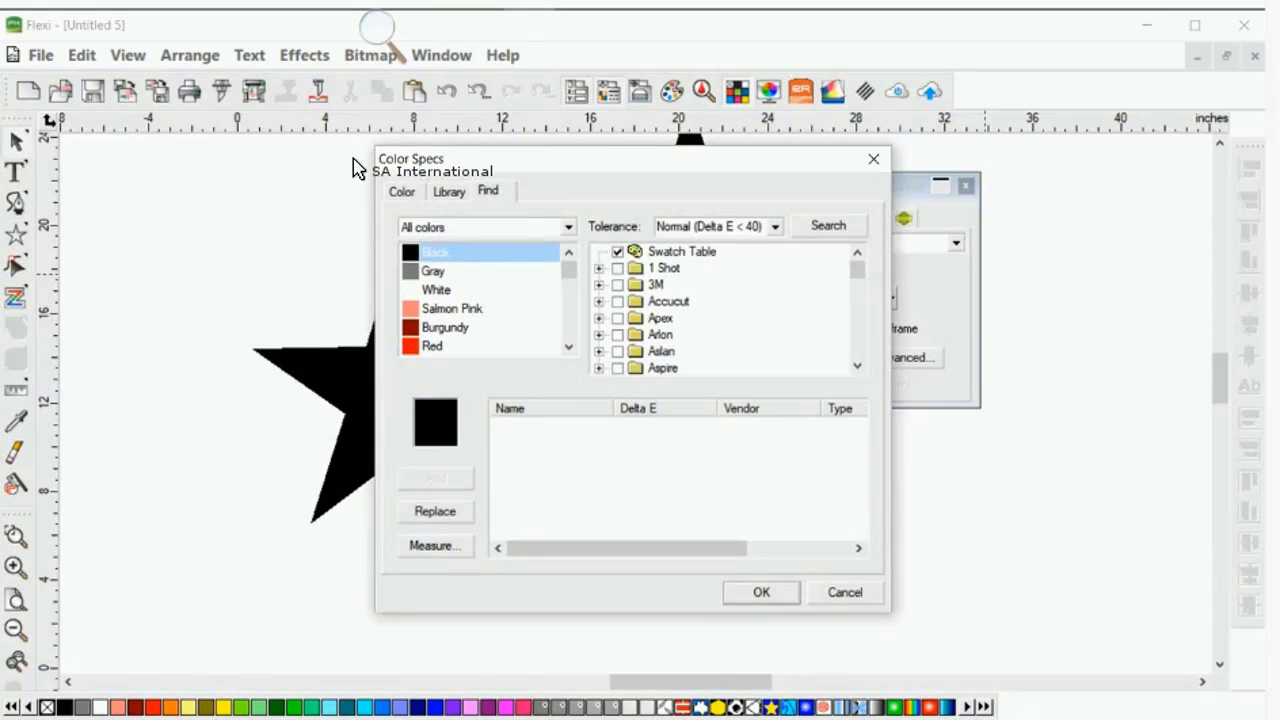
left_click(449, 192)
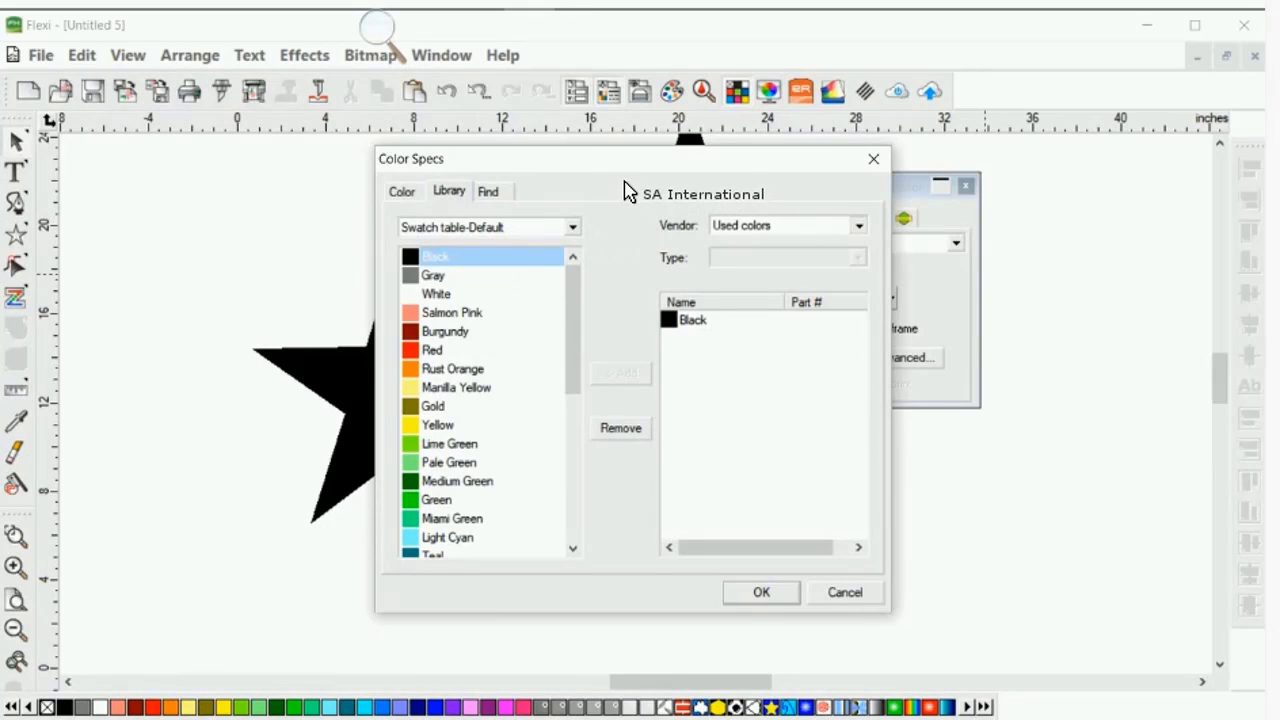
- Set the color library vendor to Pantone and the type to PANTONE(r) Solid Coated
left_click(858, 226)
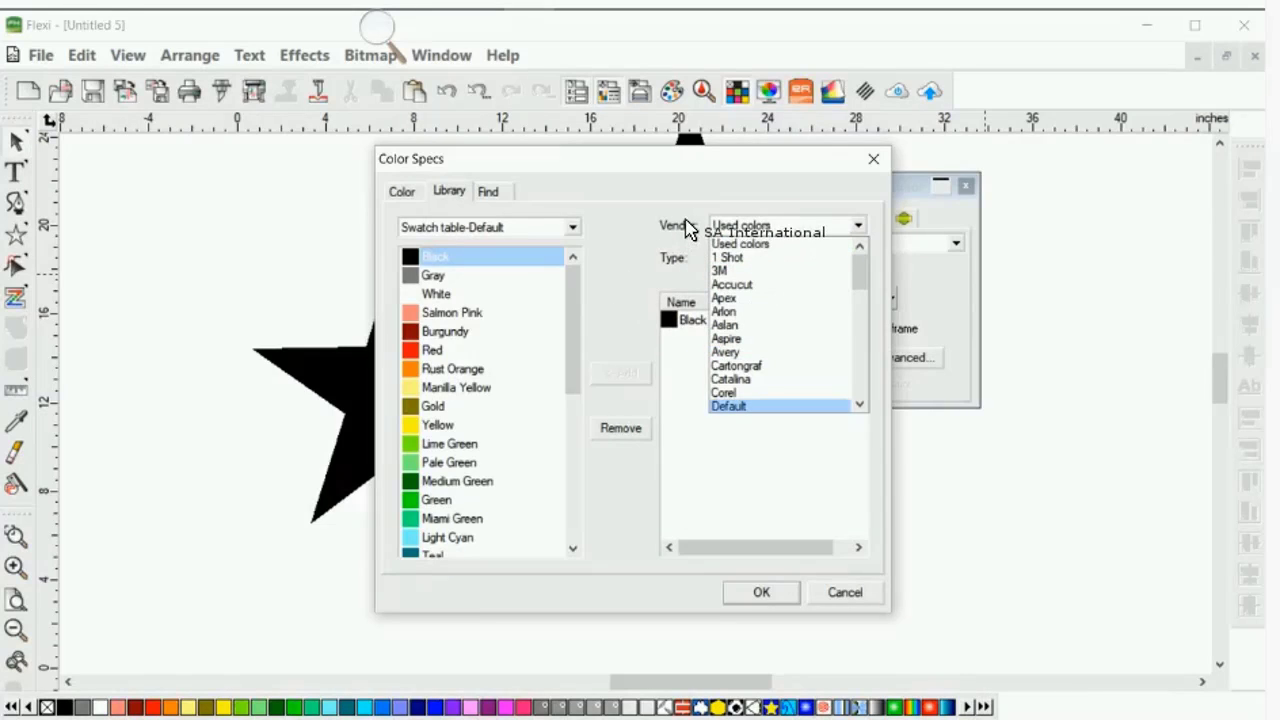
scroll(785, 325, "down", 3)
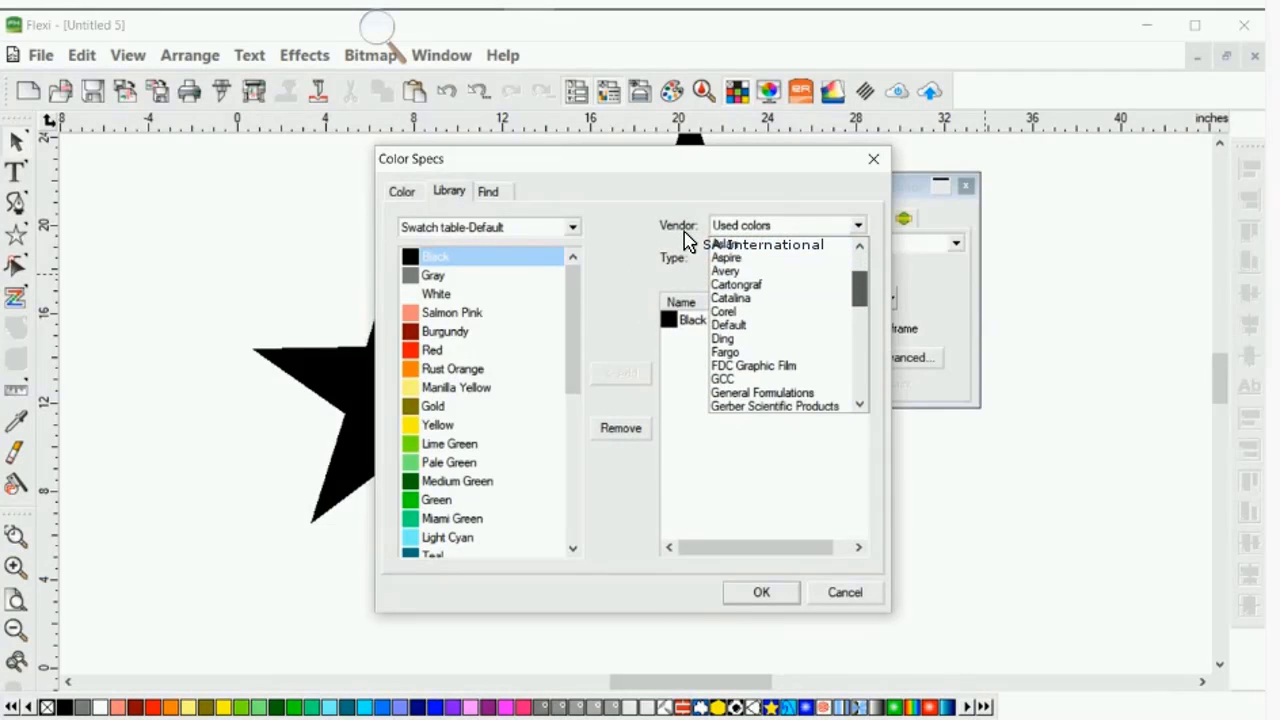
scroll(785, 325, "down", 4)
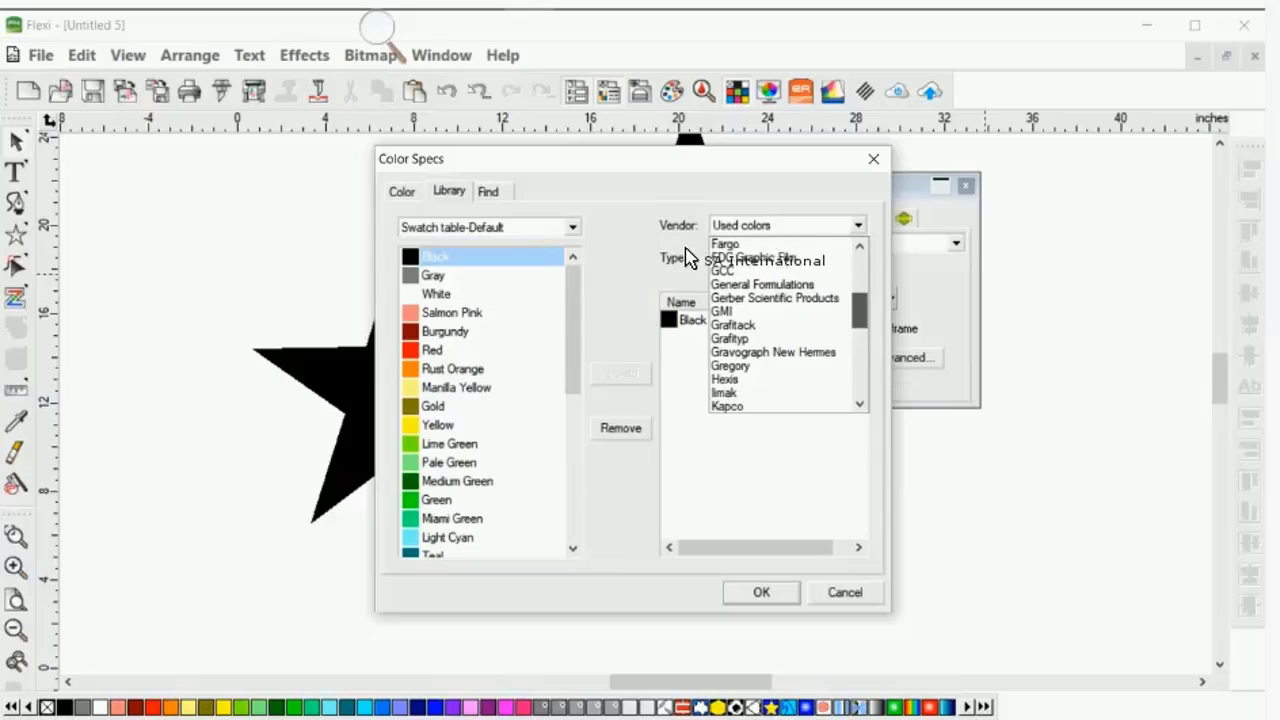
scroll(686, 258, "down", 3)
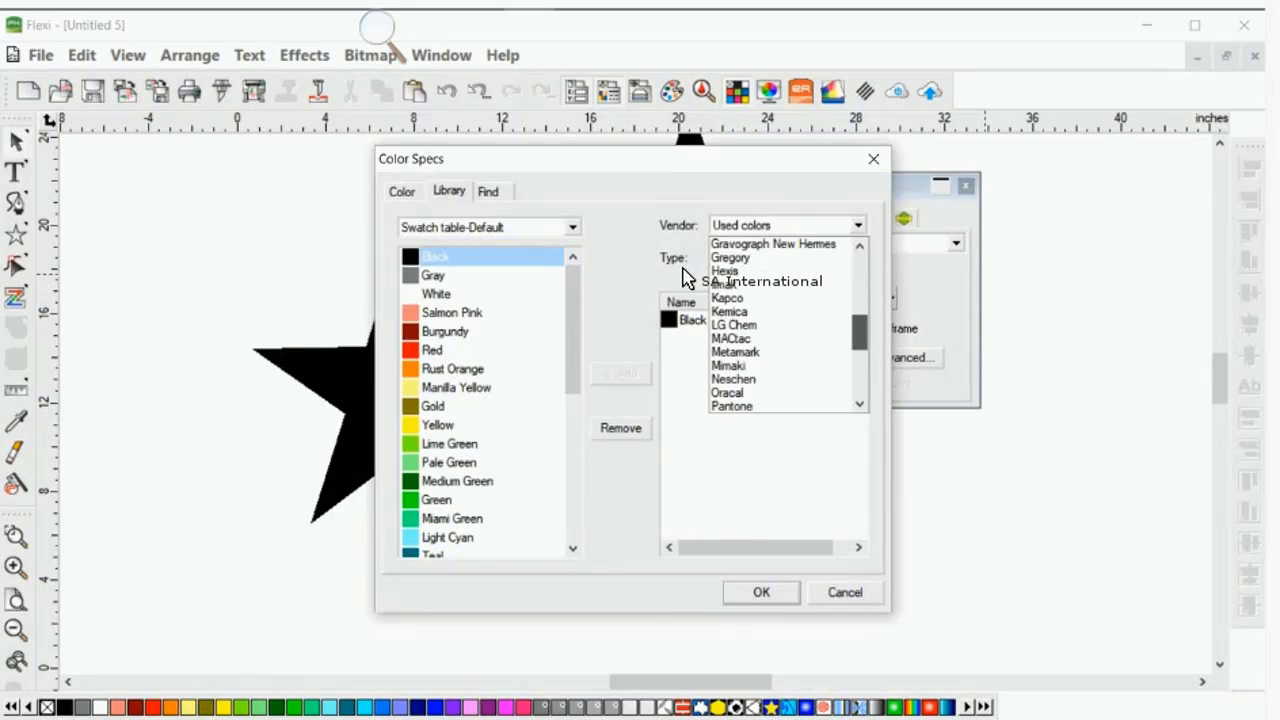
scroll(686, 278, "down", 2)
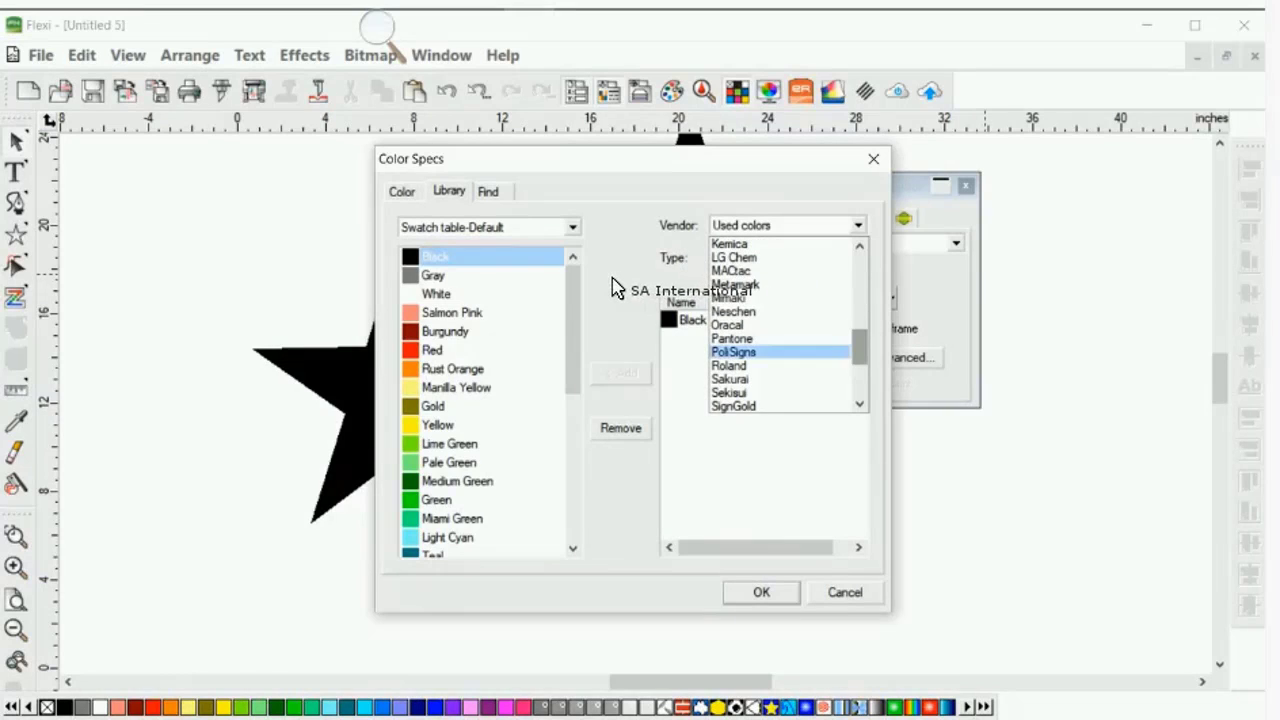
key("Up")
key("Return")
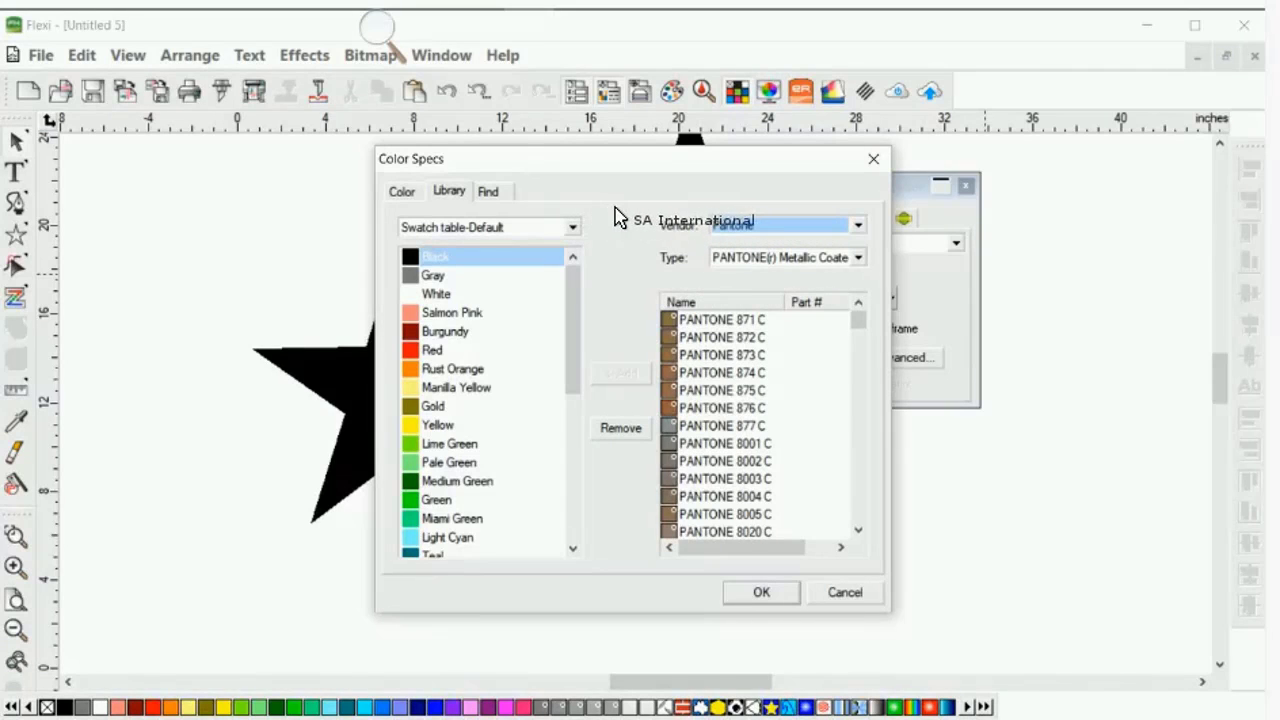
left_click(858, 258)
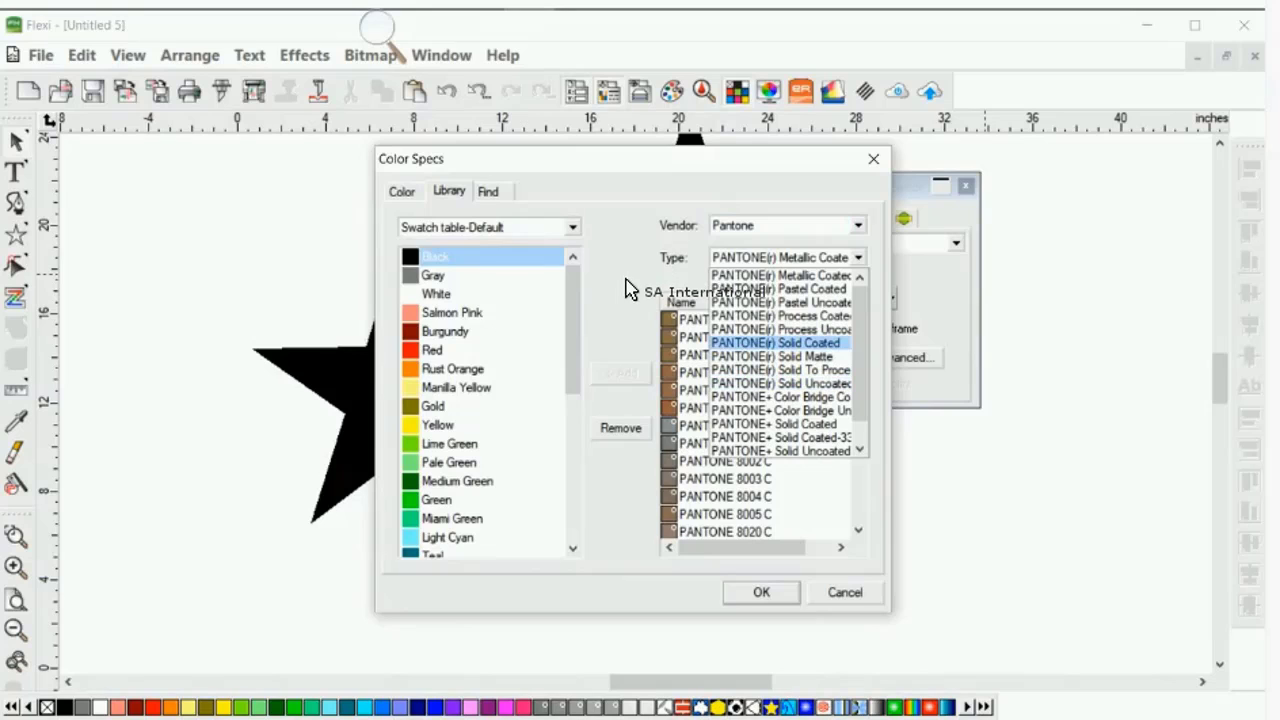
key("Return")
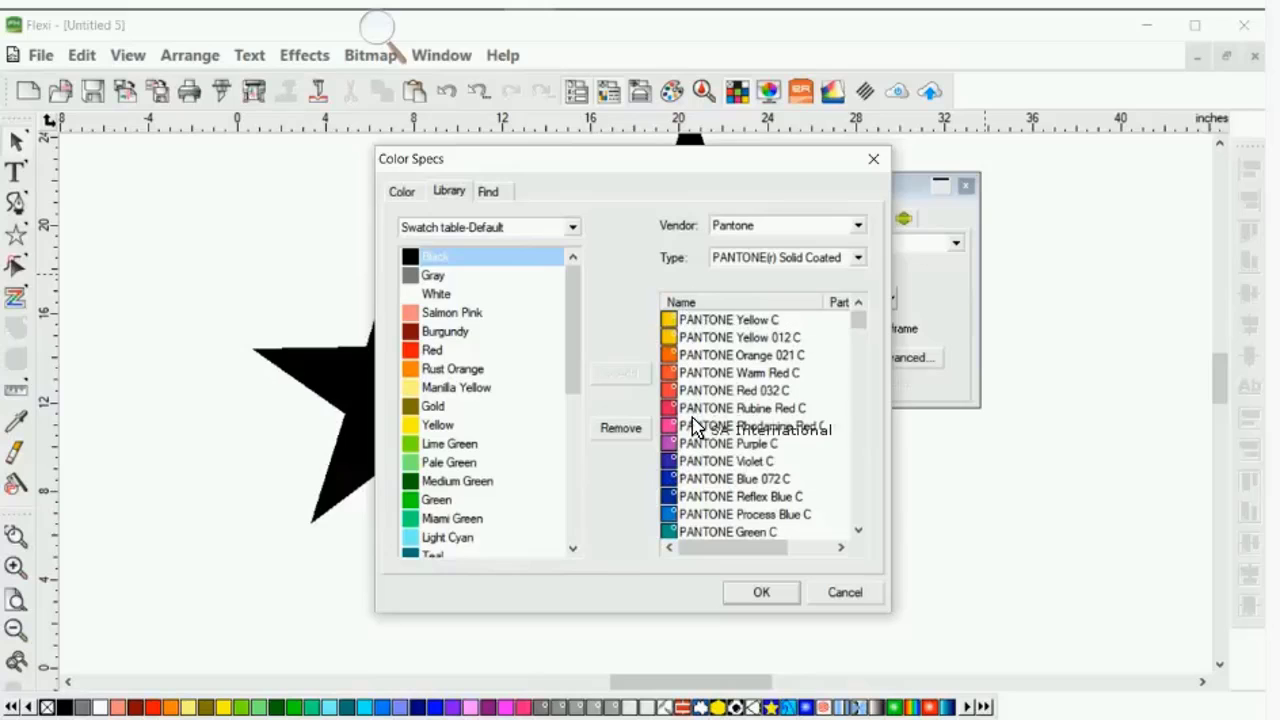
- Look through the PANTONE Solid Coated colors from the yellows to the greens, grays and browns
scroll(688, 415, "down", 20)
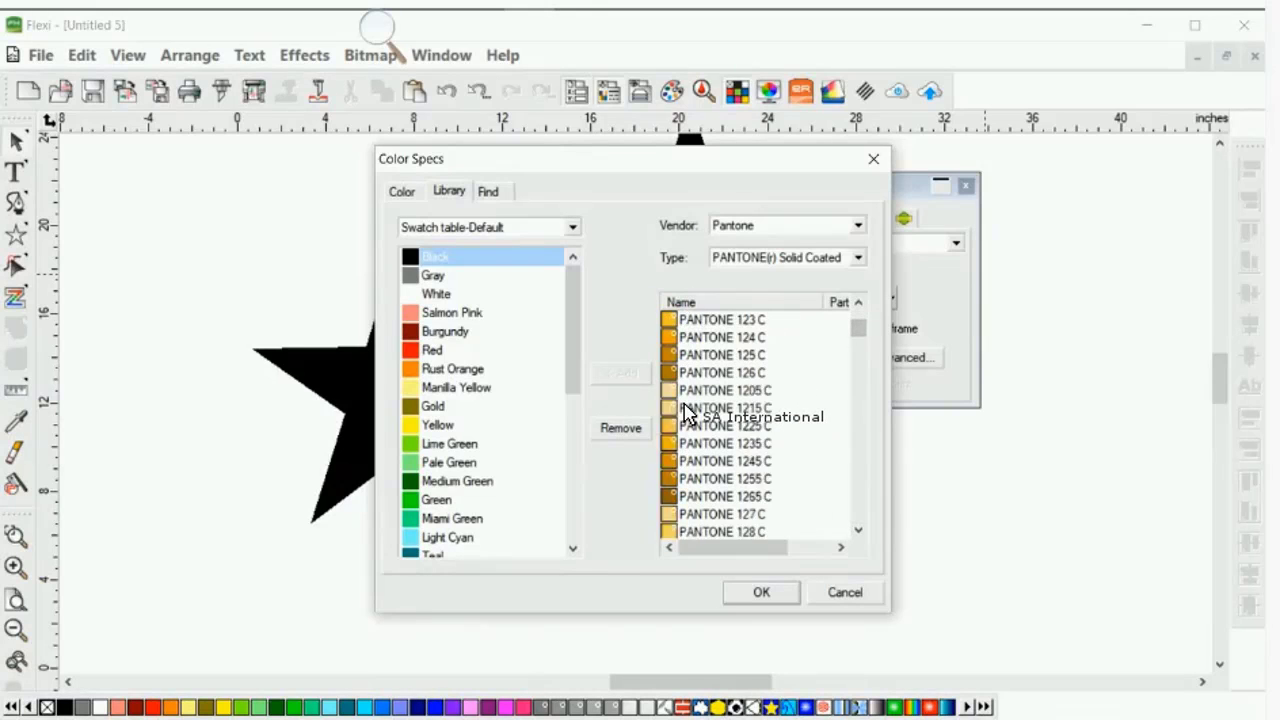
scroll(688, 415, "down", 8)
scroll(686, 390, "down", 4)
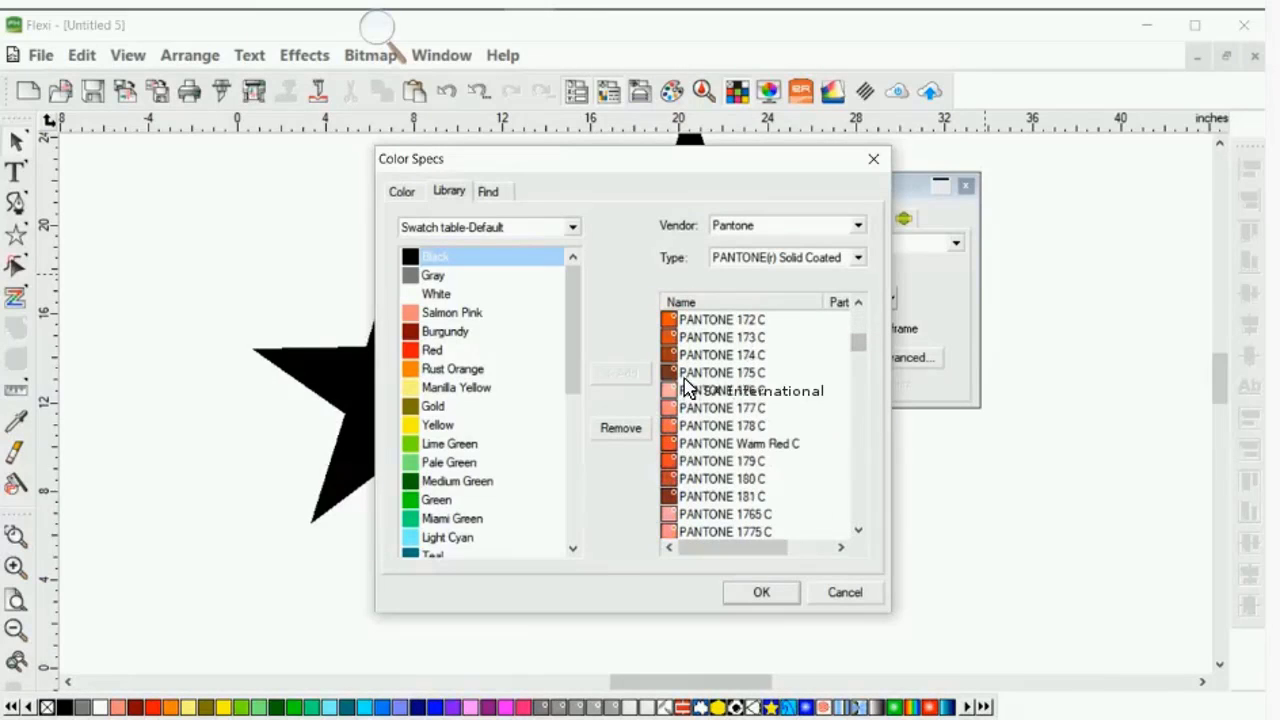
scroll(683, 305, "down", 13)
scroll(683, 308, "down", 20)
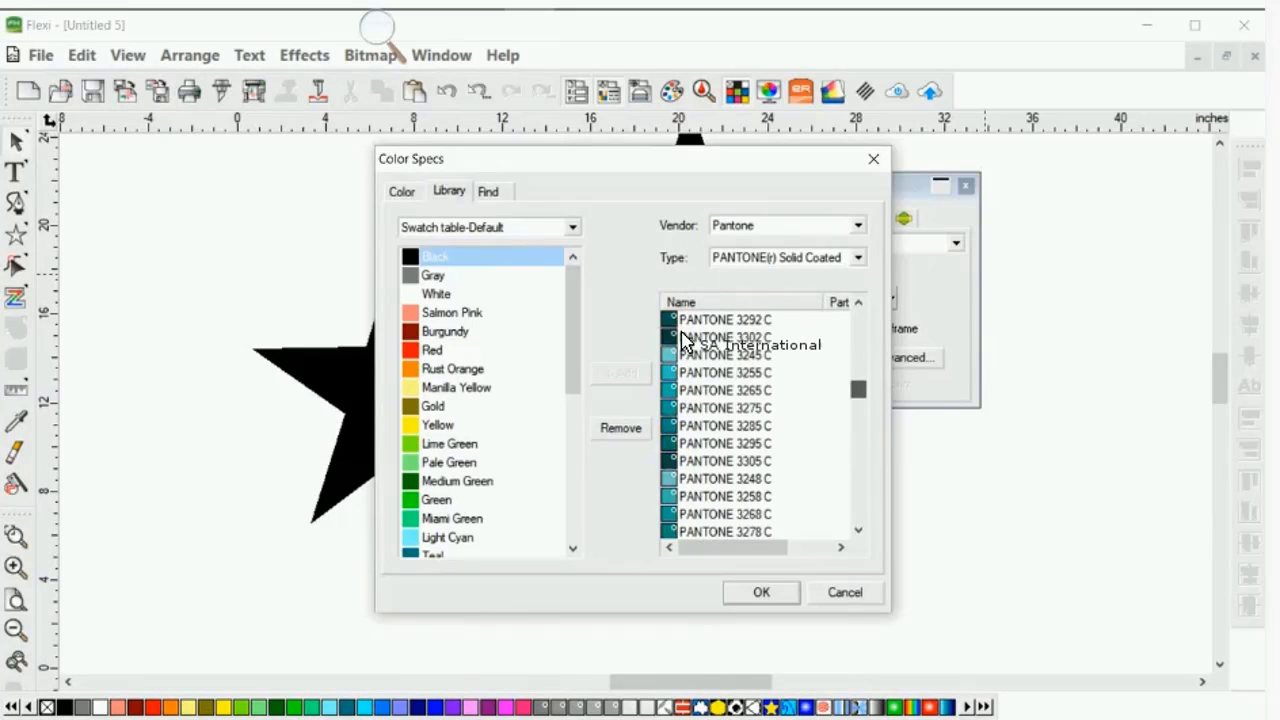
scroll(673, 370, "up", 15)
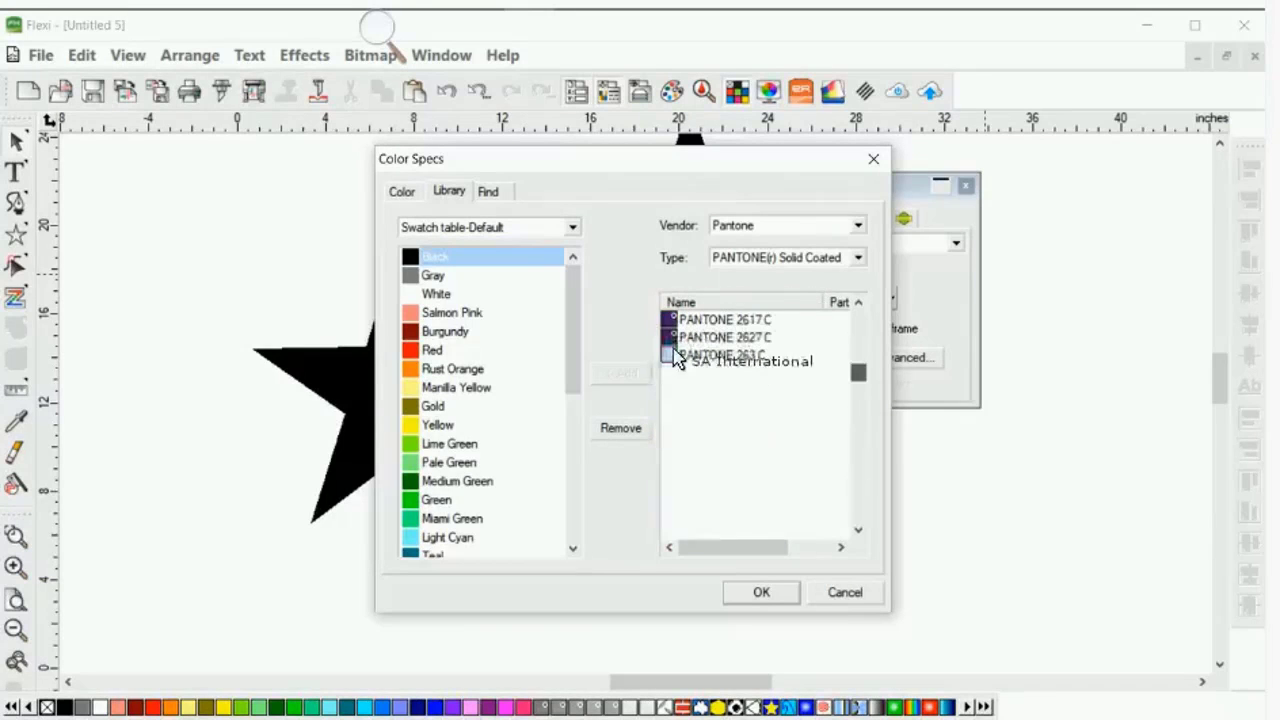
scroll(675, 350, "up", 5)
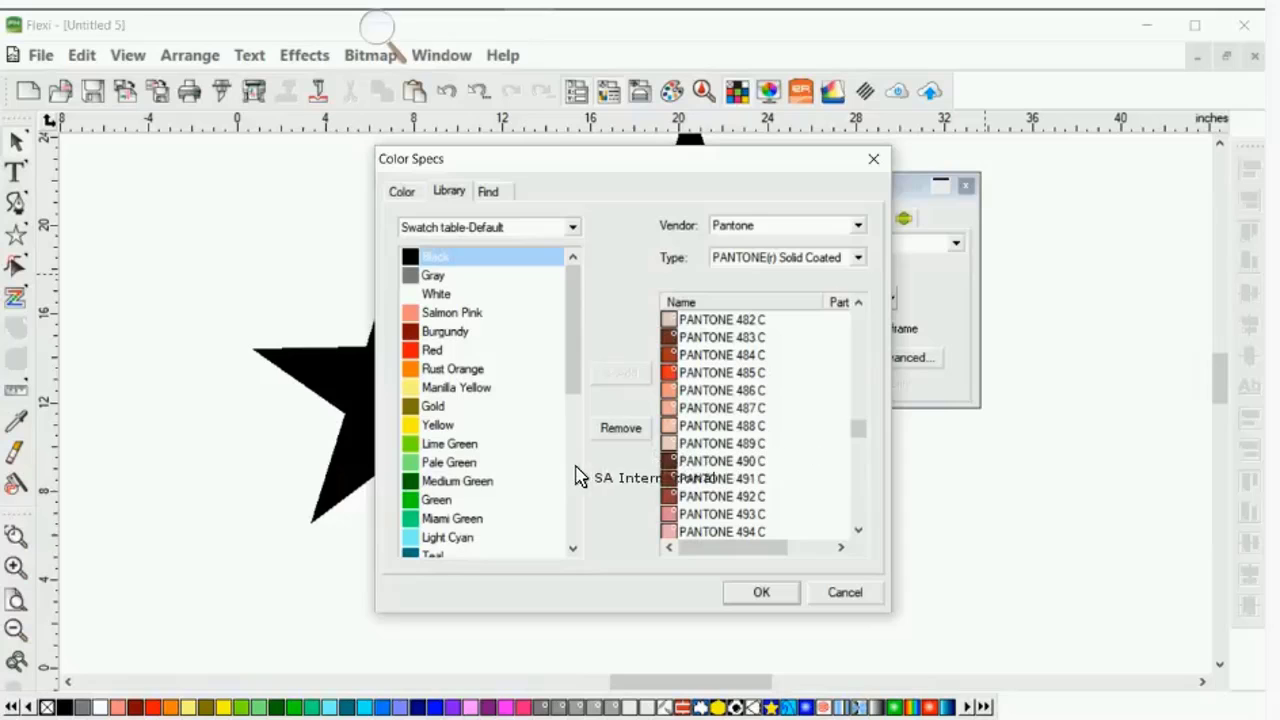
scroll(610, 430, "down", 10)
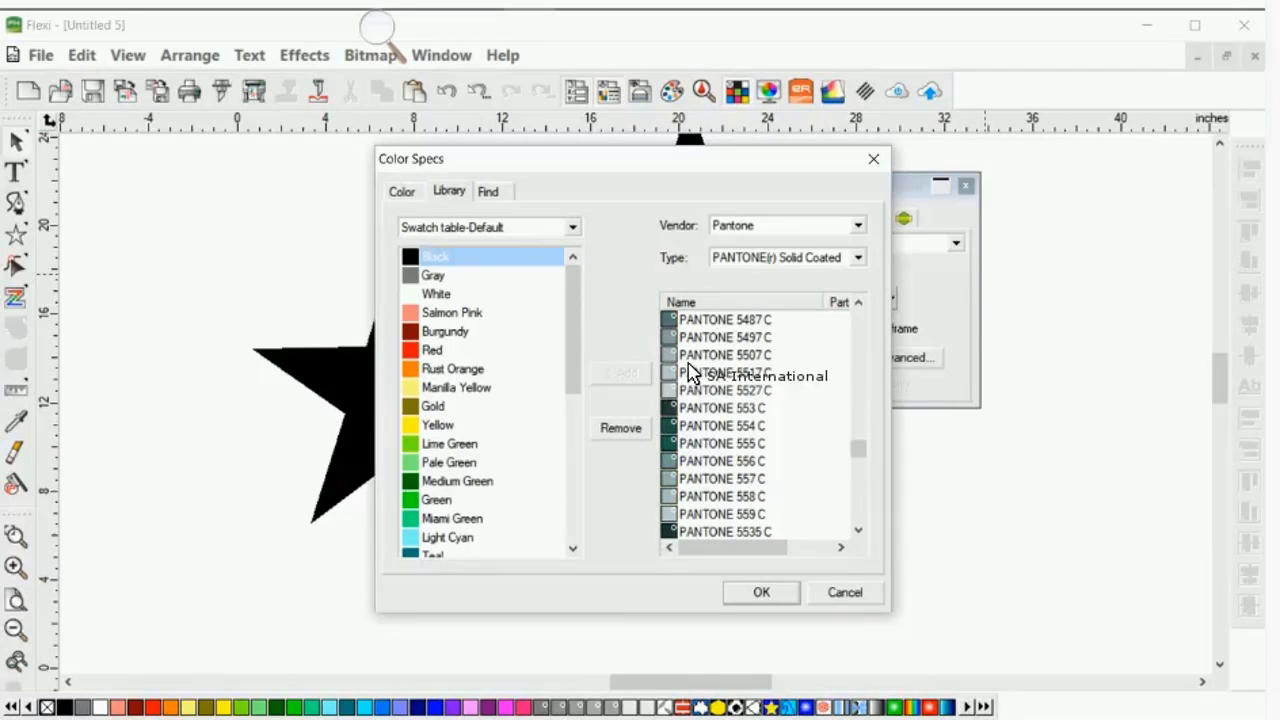
scroll(686, 362, "up", 5)
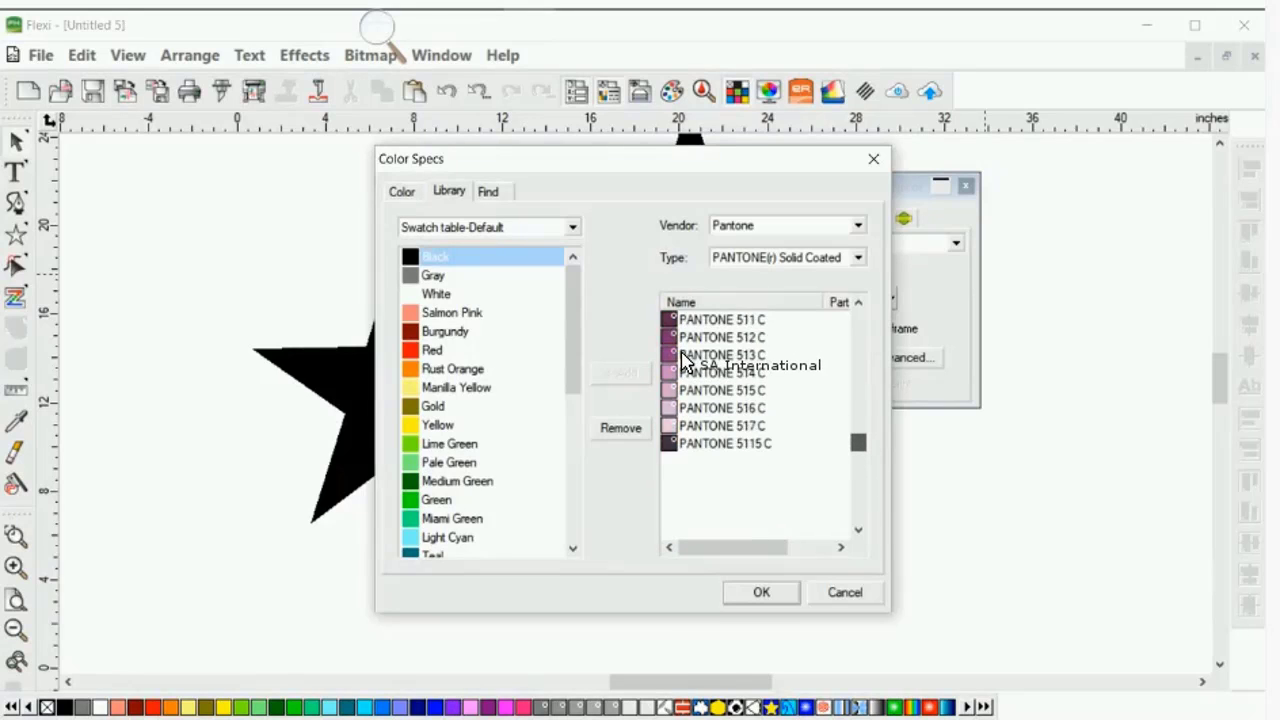
scroll(686, 362, "up", 5)
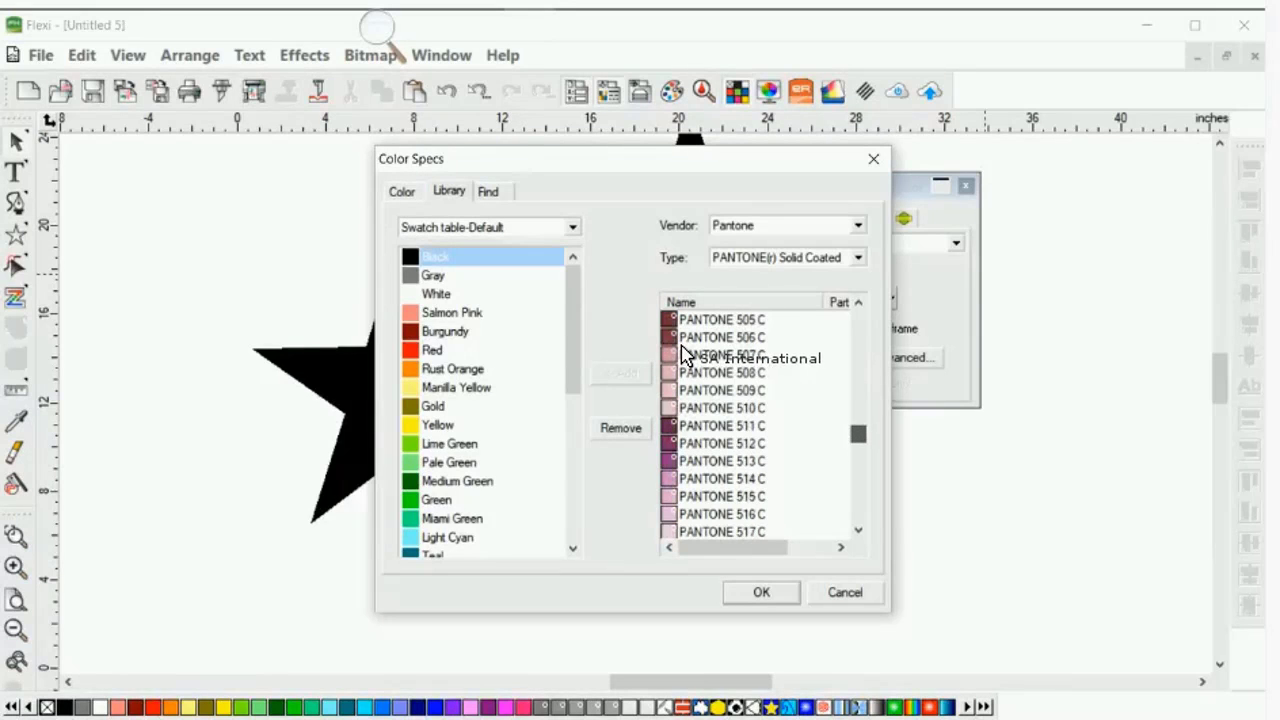
scroll(686, 354, "up", 2)
scroll(686, 350, "up", 5)
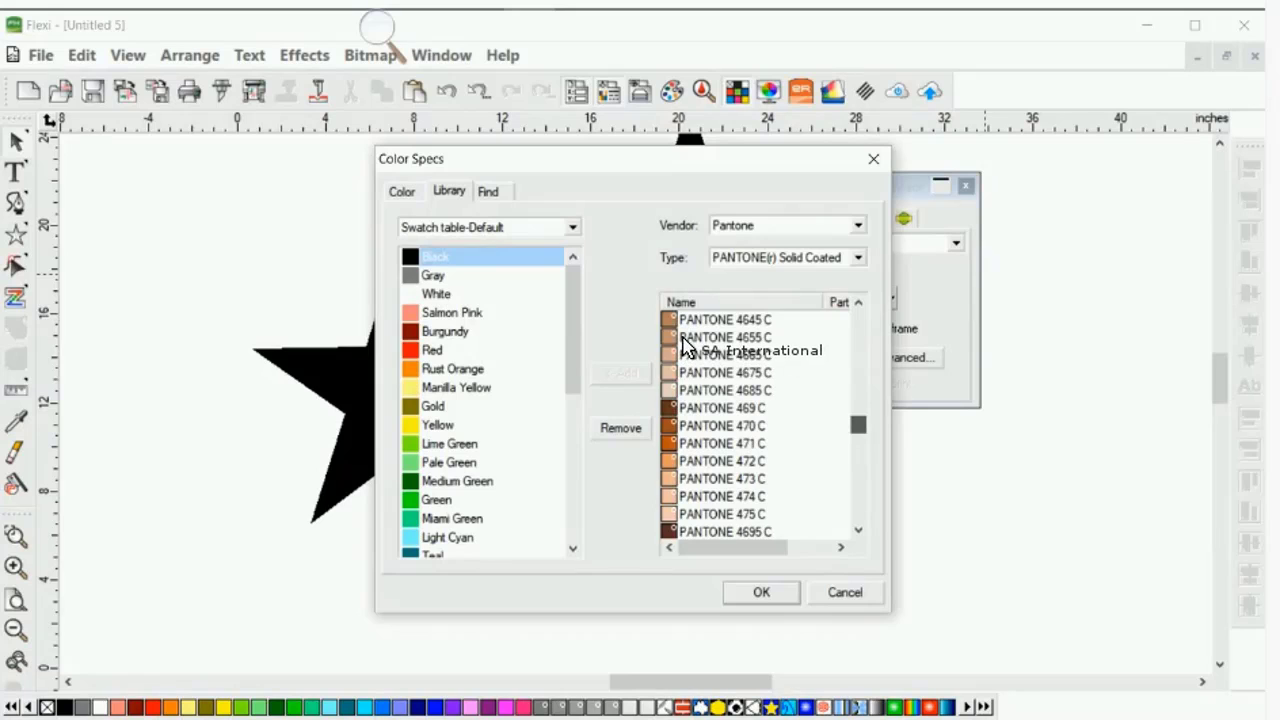
scroll(686, 345, "up", 5)
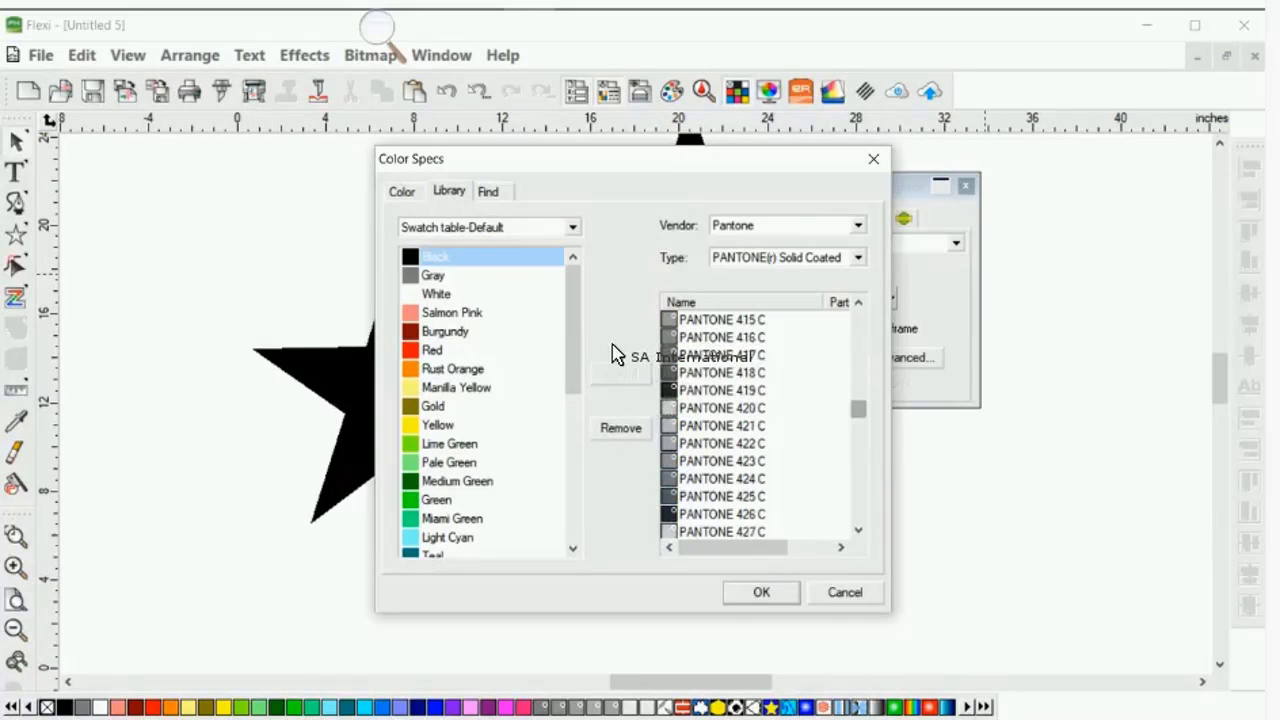
scroll(617, 360, "down", 6)
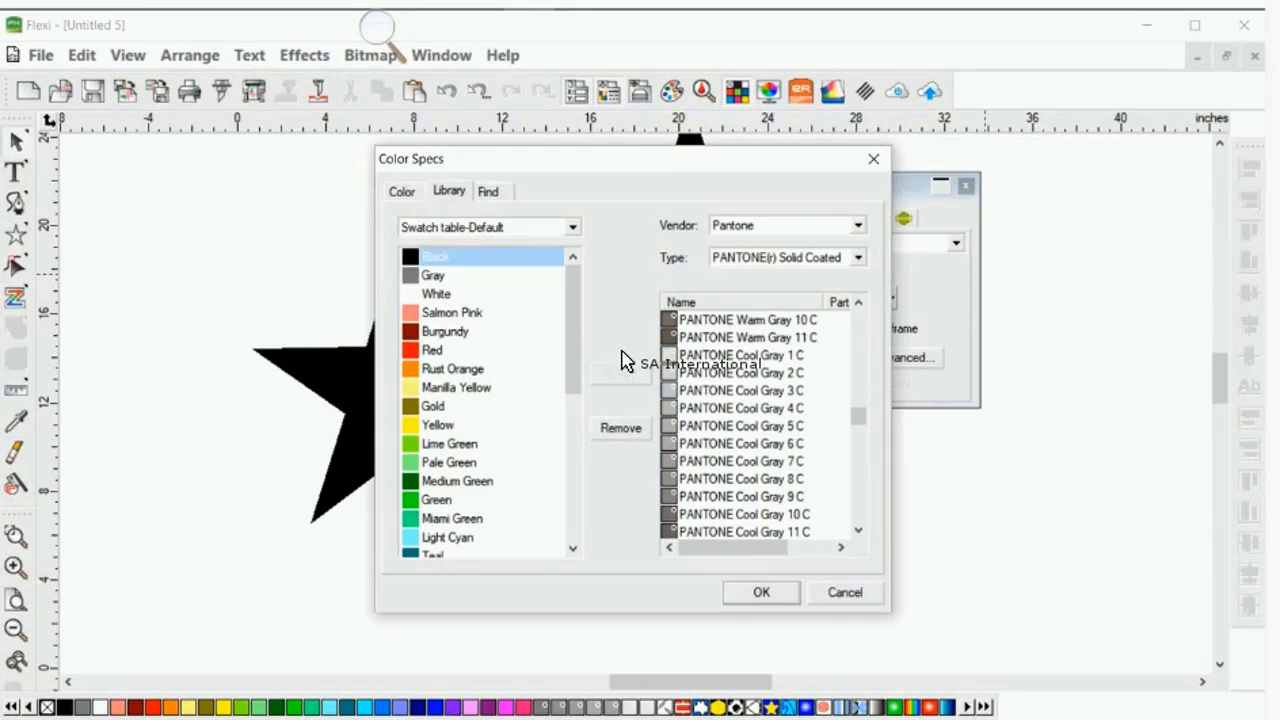
scroll(620, 360, "down", 5)
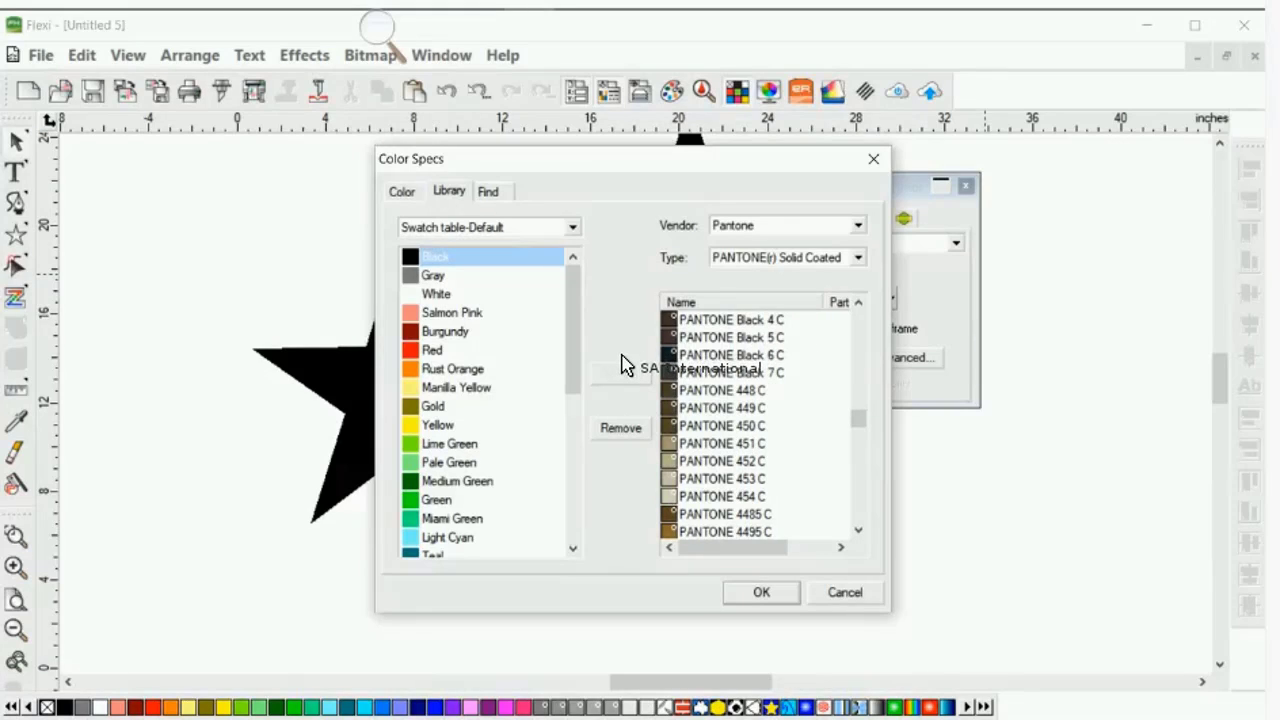
scroll(620, 360, "down", 10)
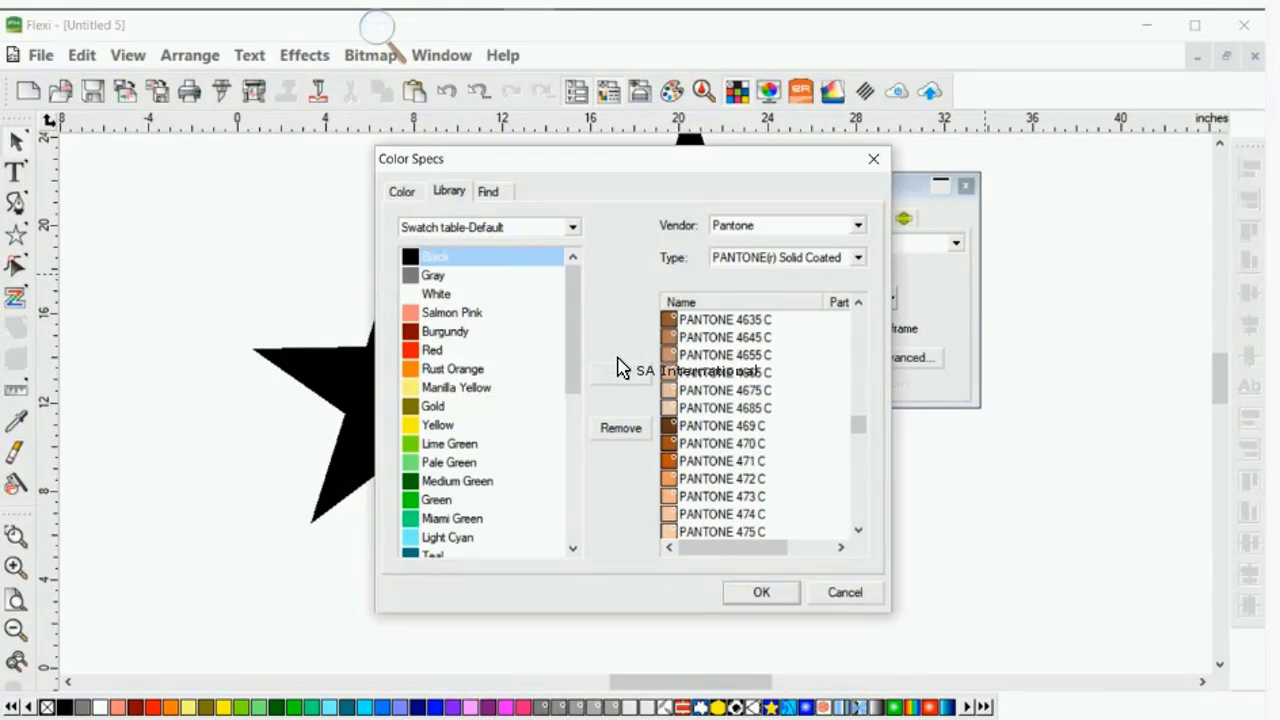
scroll(620, 362, "down", 5)
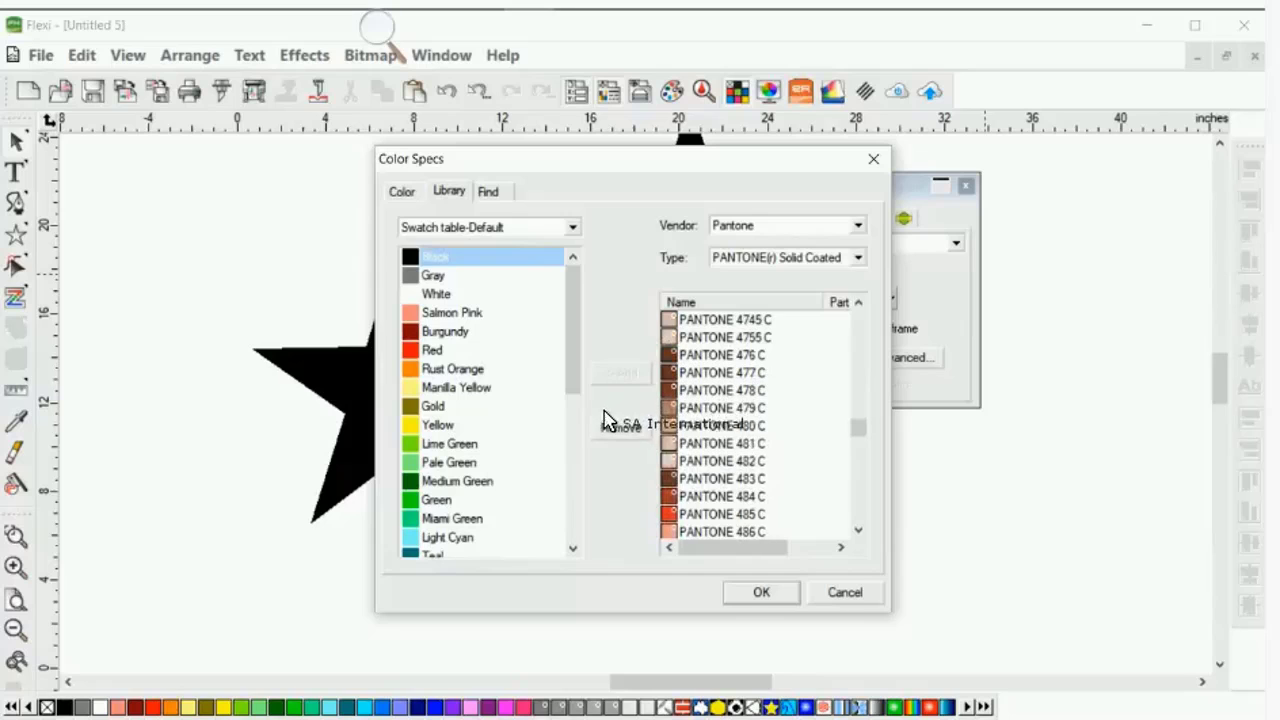
- Add PANTONE 485 C to the default swatch table and confirm the color specs
left_click(722, 514)
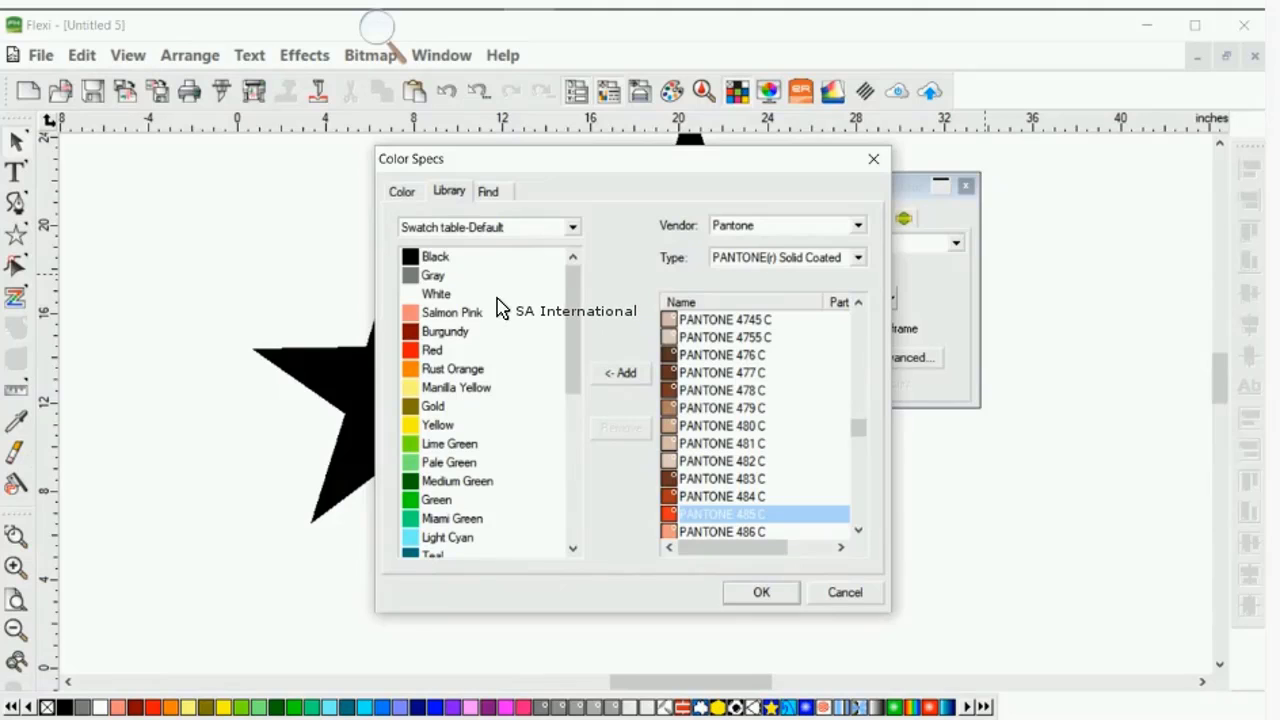
left_click(620, 372)
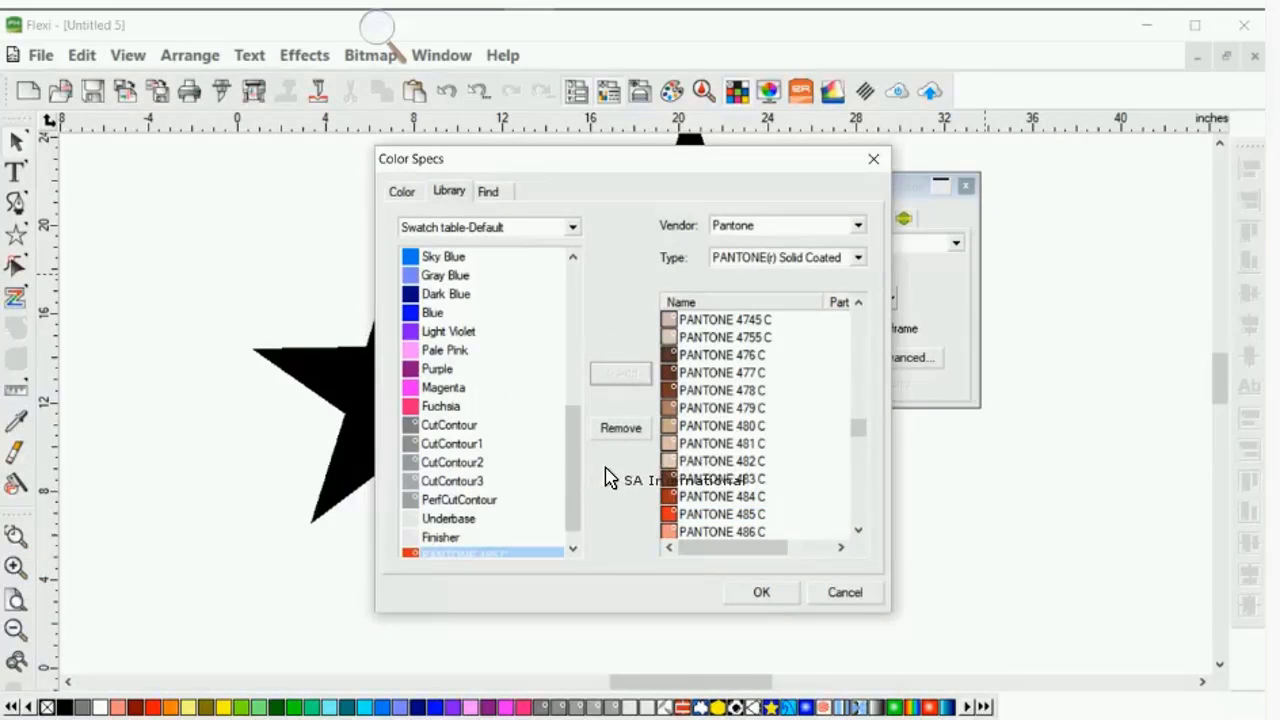
key("Return")
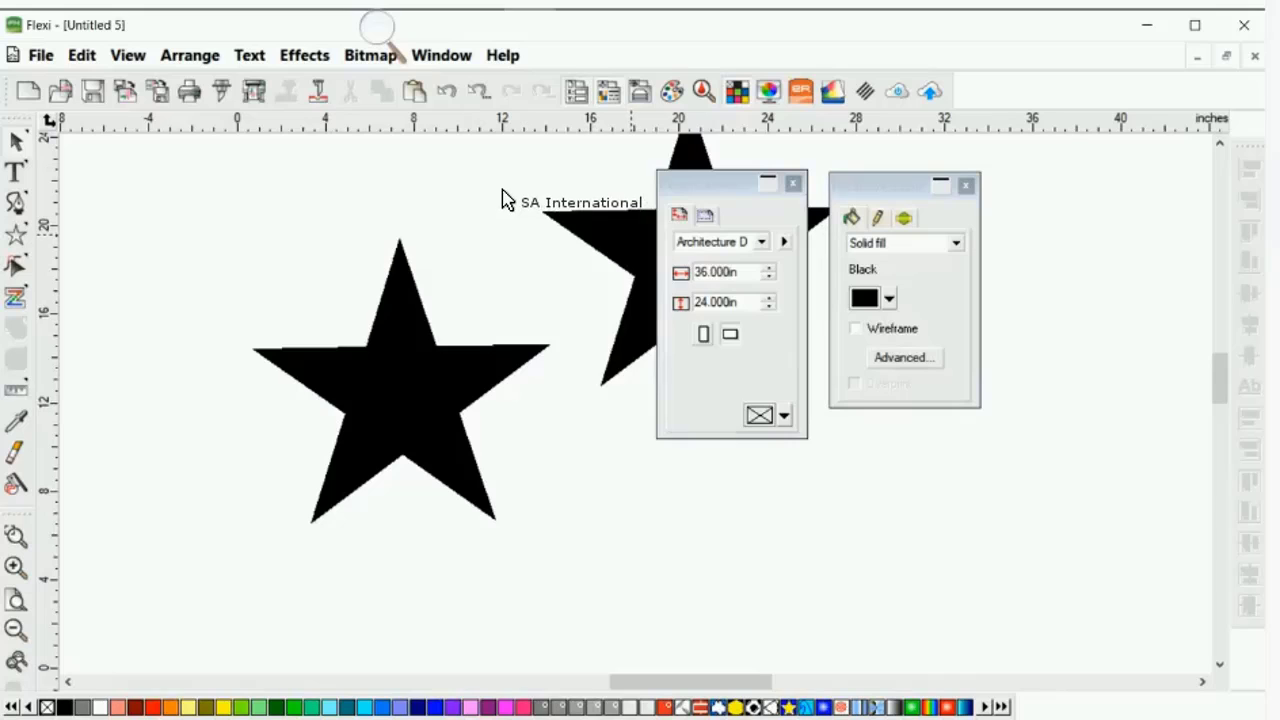
- Move the two stars side by side at the same height, the right-hand one centred at X 14.648 in, Y 18.305 in
left_click_drag(506, 206, 503, 362)
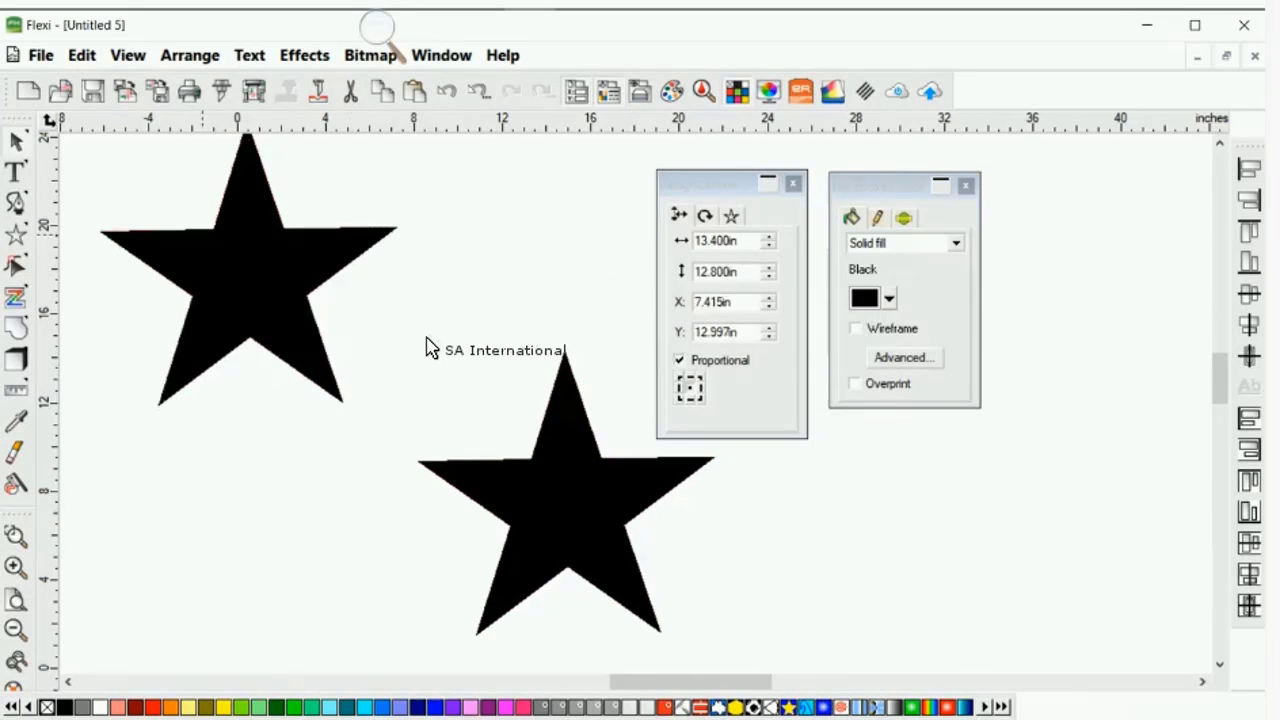
left_click_drag(429, 346, 461, 196)
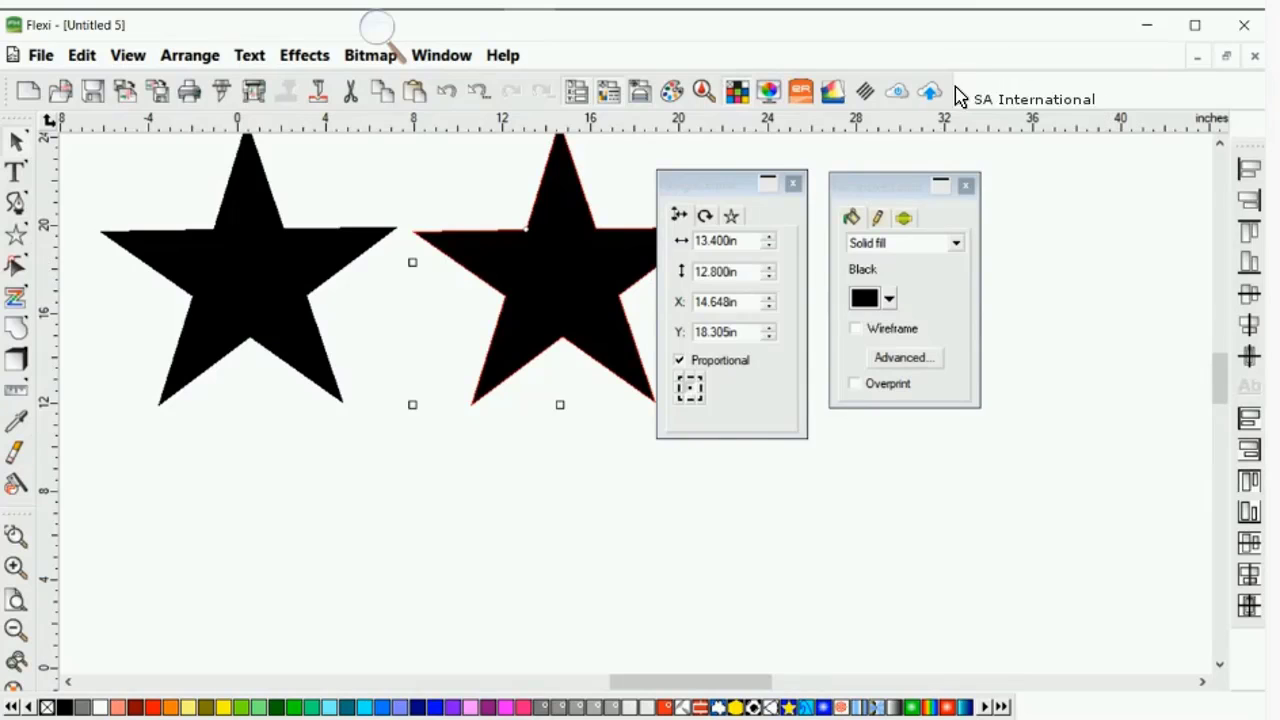
- Close the untitled star drawing without saving it, and open 1fish.fs from the 2017 ISA folder
left_click(1255, 56)
left_click(638, 442)
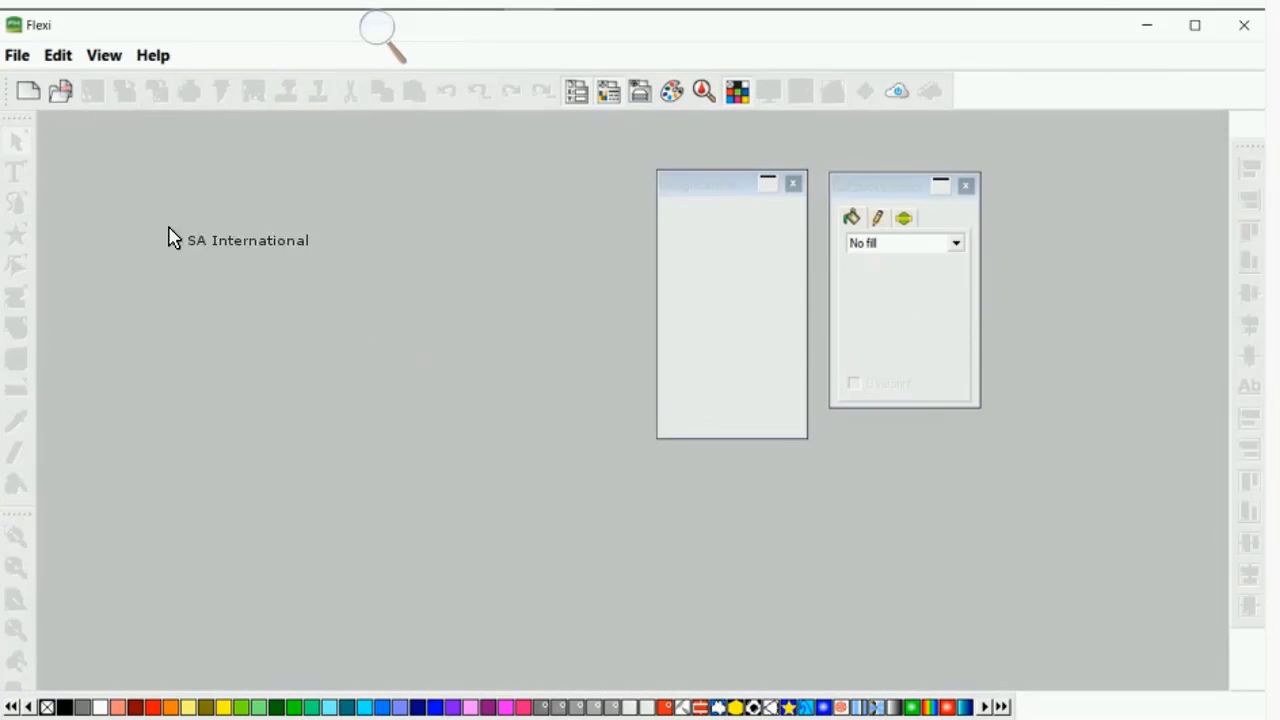
left_click(58, 89)
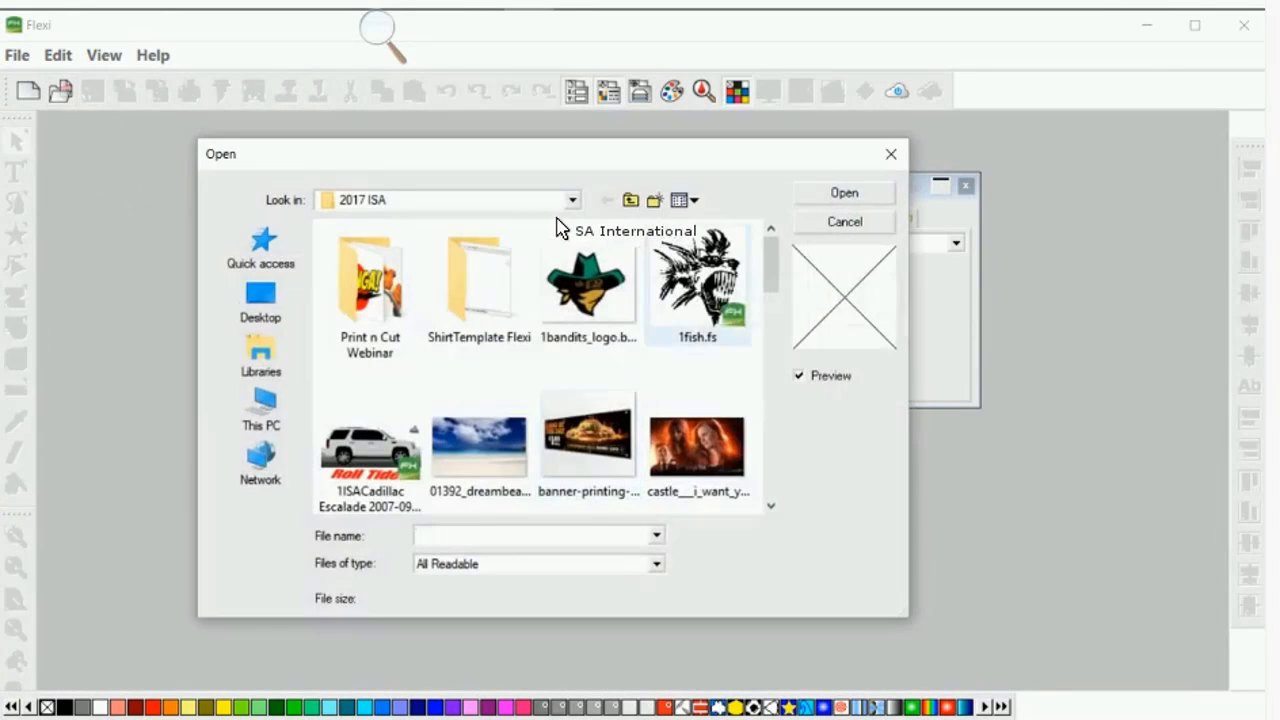
left_click(698, 285)
left_click(844, 194)
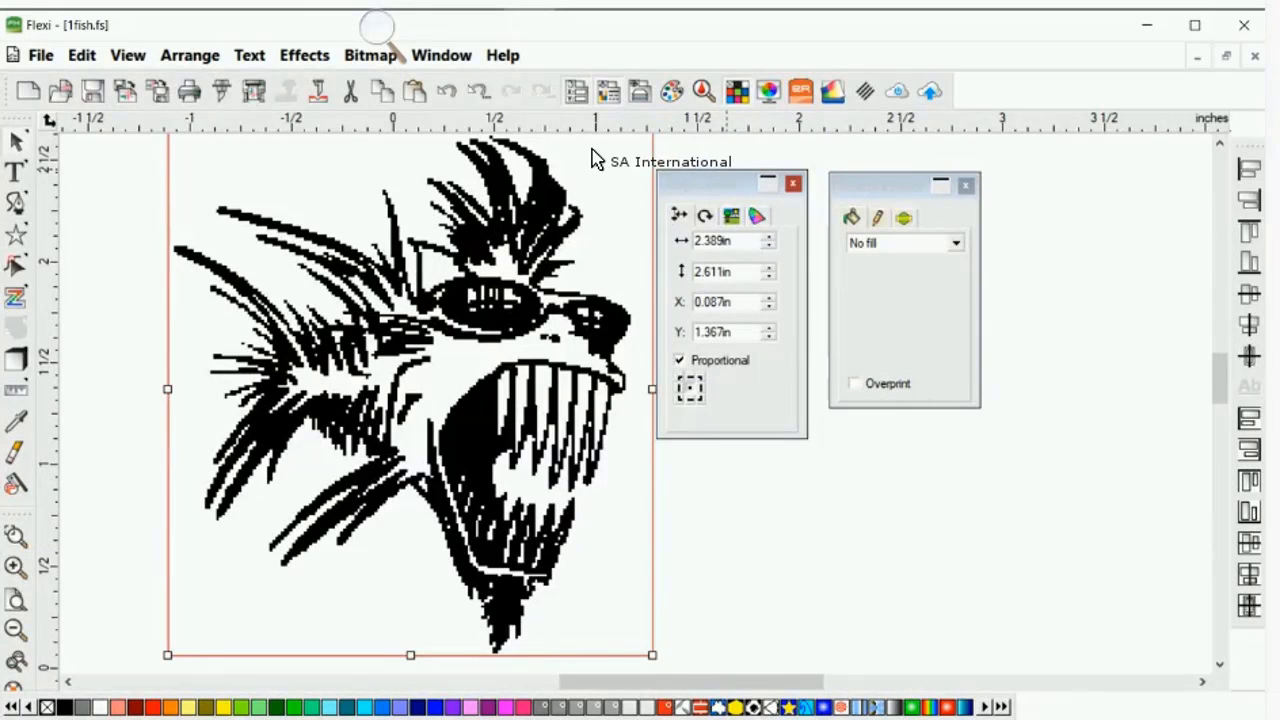
- Move the DesignCentral palette to the far side of the Fill/Stroke Editor, and close 1fish.fs without saving it
left_click_drag(700, 183, 1039, 181)
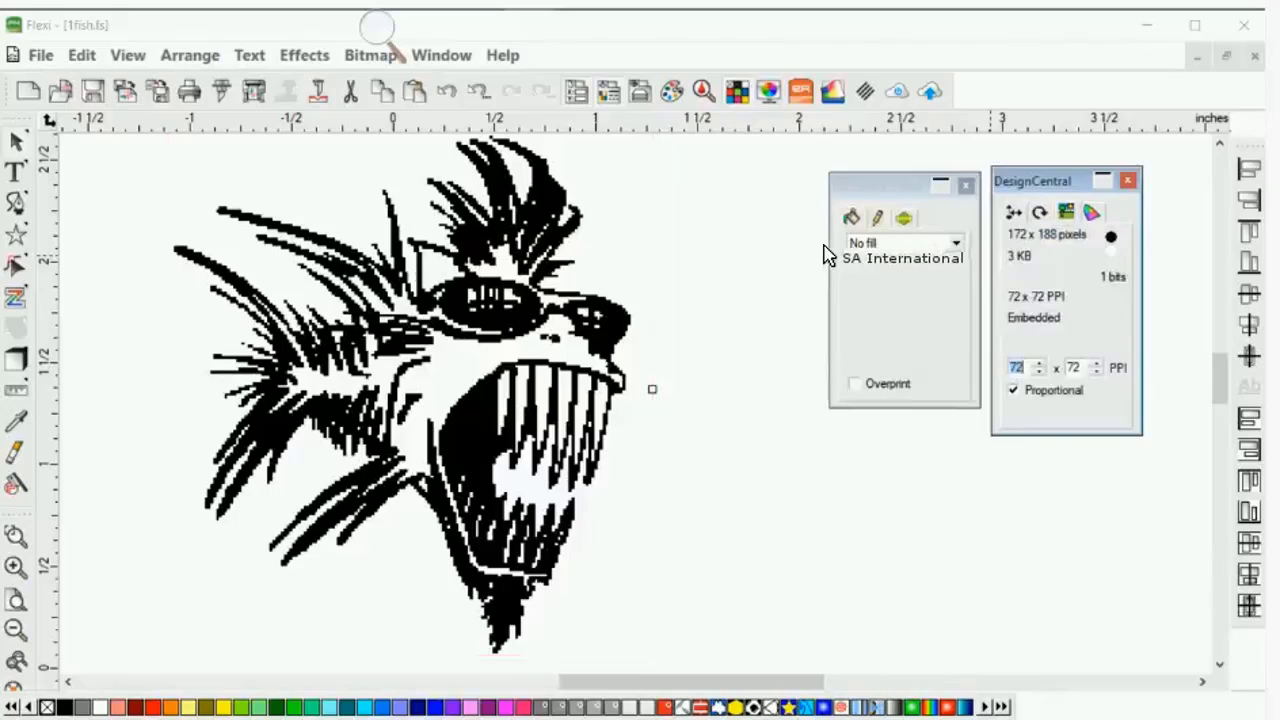
left_click(419, 287)
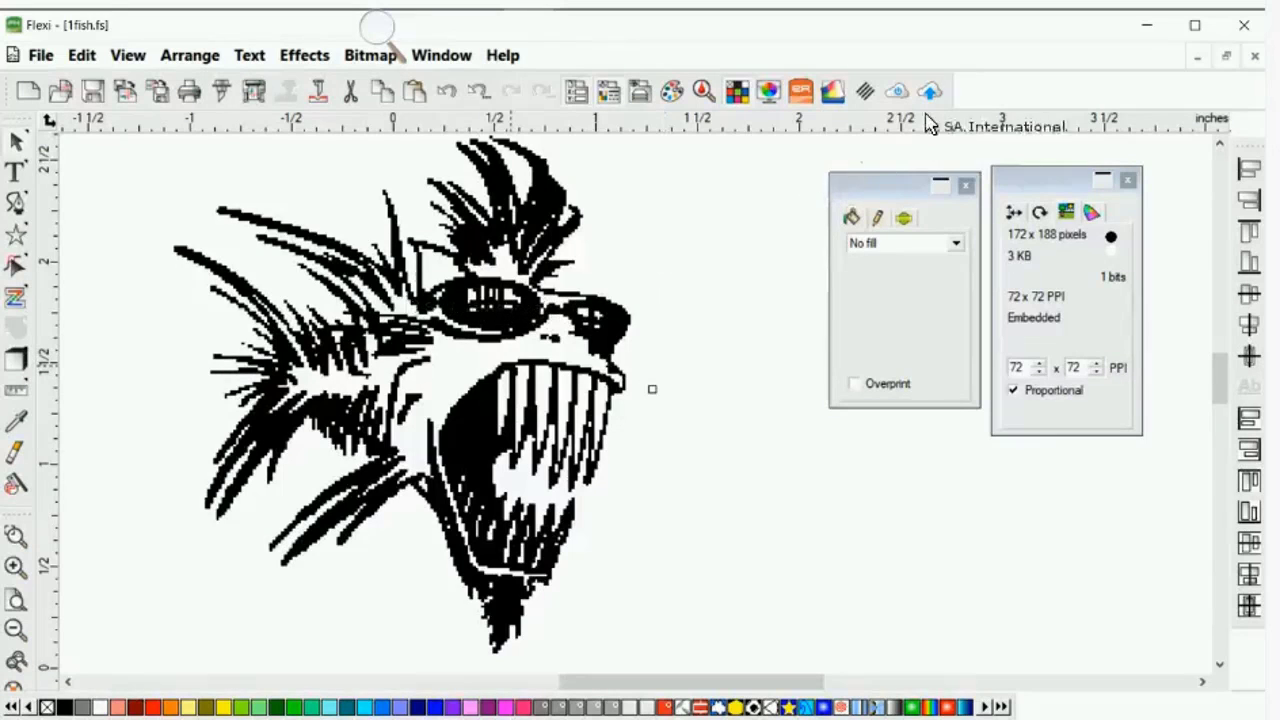
left_click(1254, 55)
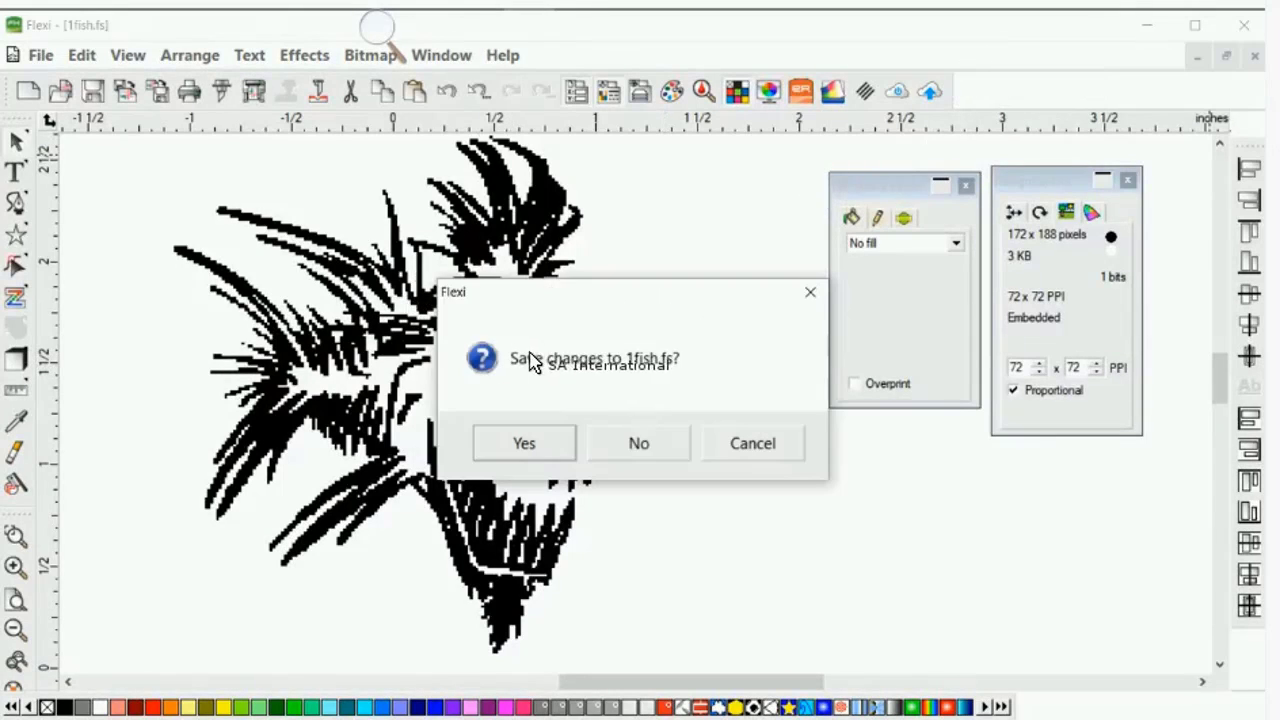
left_click(637, 441)
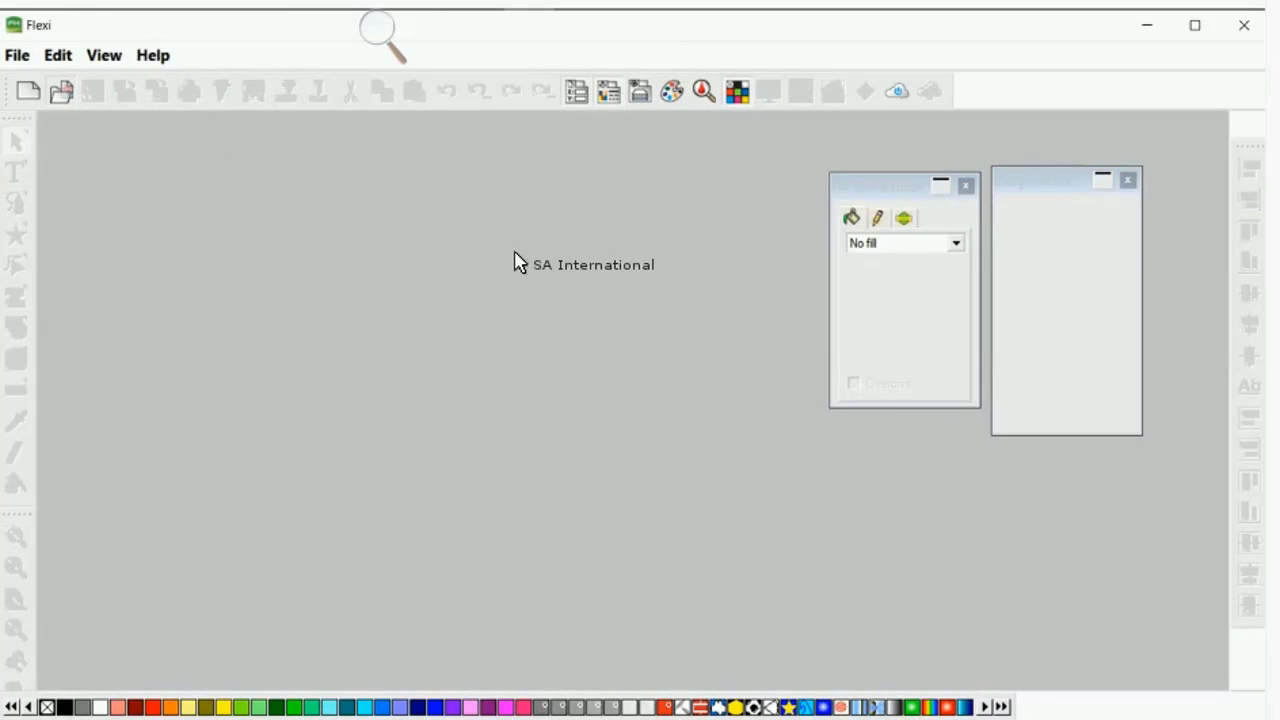
- Open 1bandits_logo.bmp from the 2017 ISA folder and select the logo bitmap
key("ctrl+o")
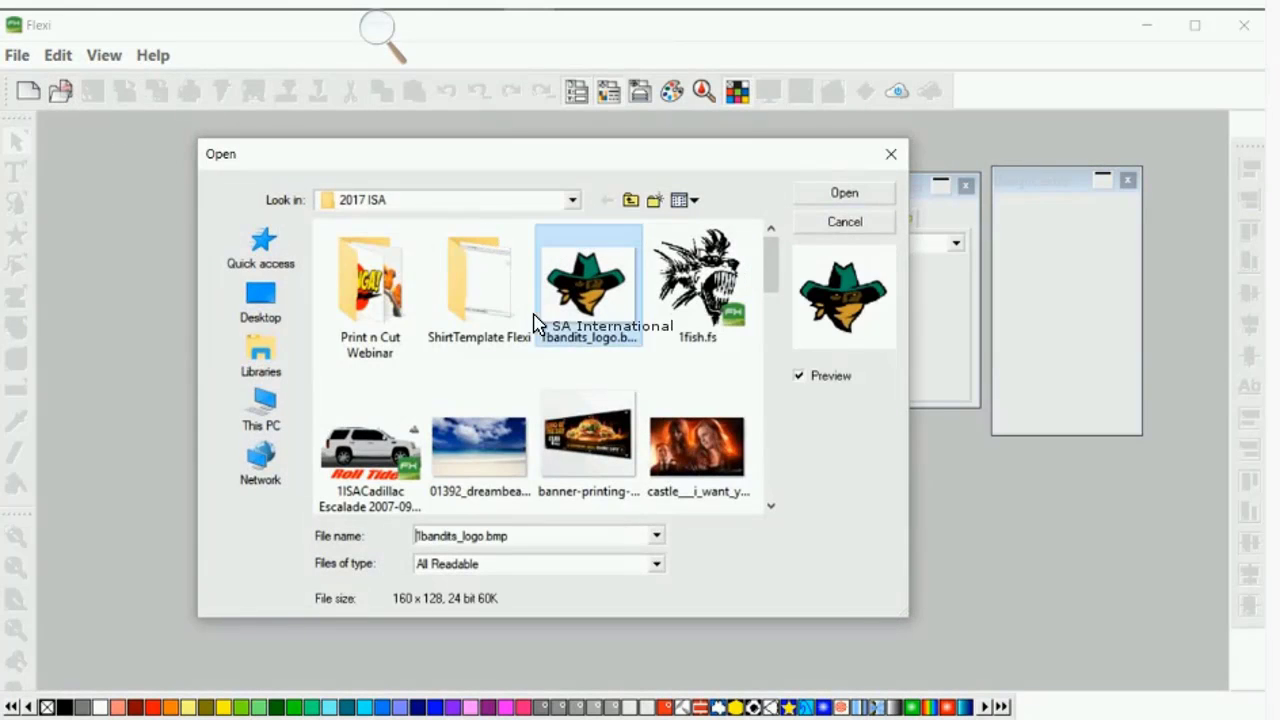
double_click(534, 323)
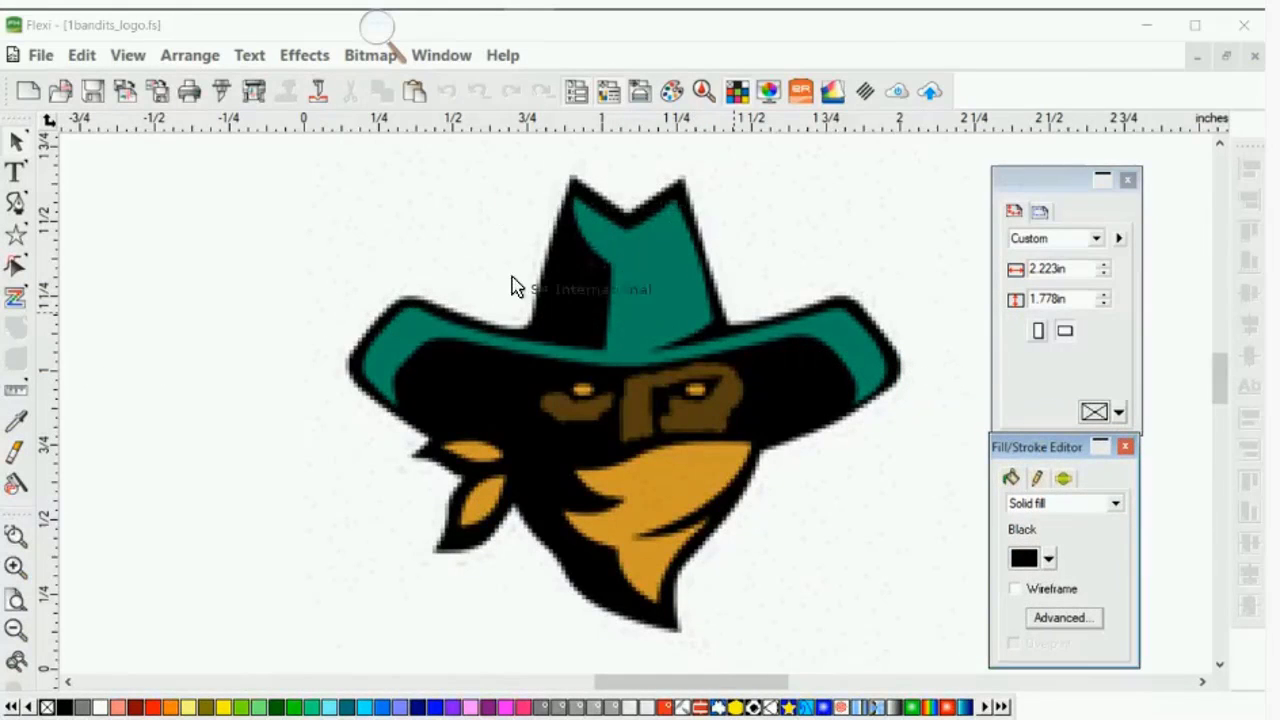
left_click(483, 300)
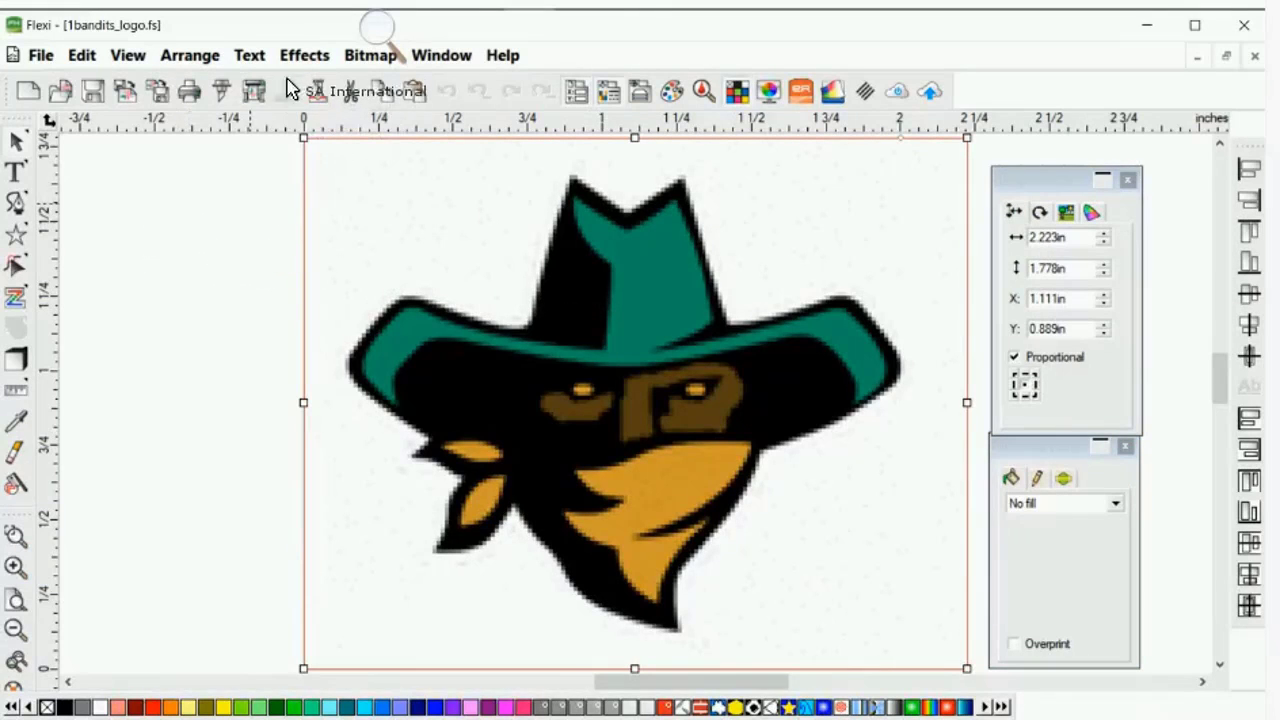
- Resample the bandit logo bitmap to a width of 450 pixels, proportionally and with Bilinear interpolation
left_click(370, 55)
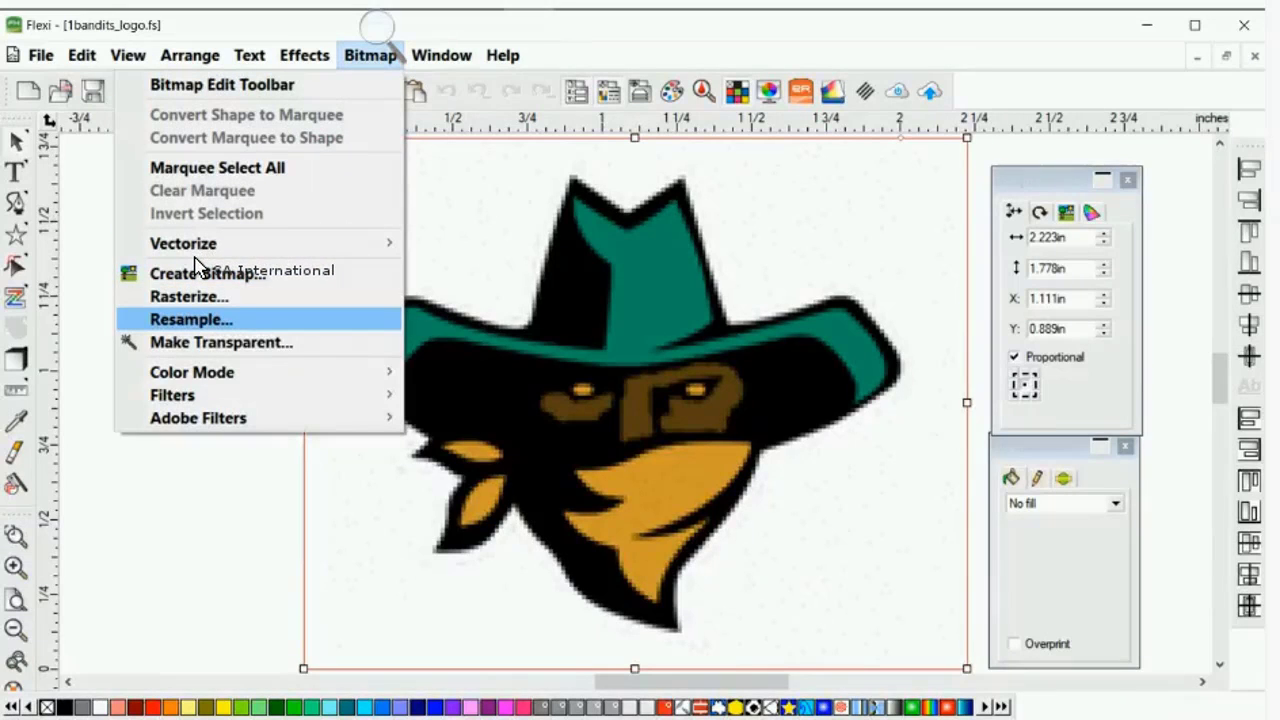
left_click(572, 275)
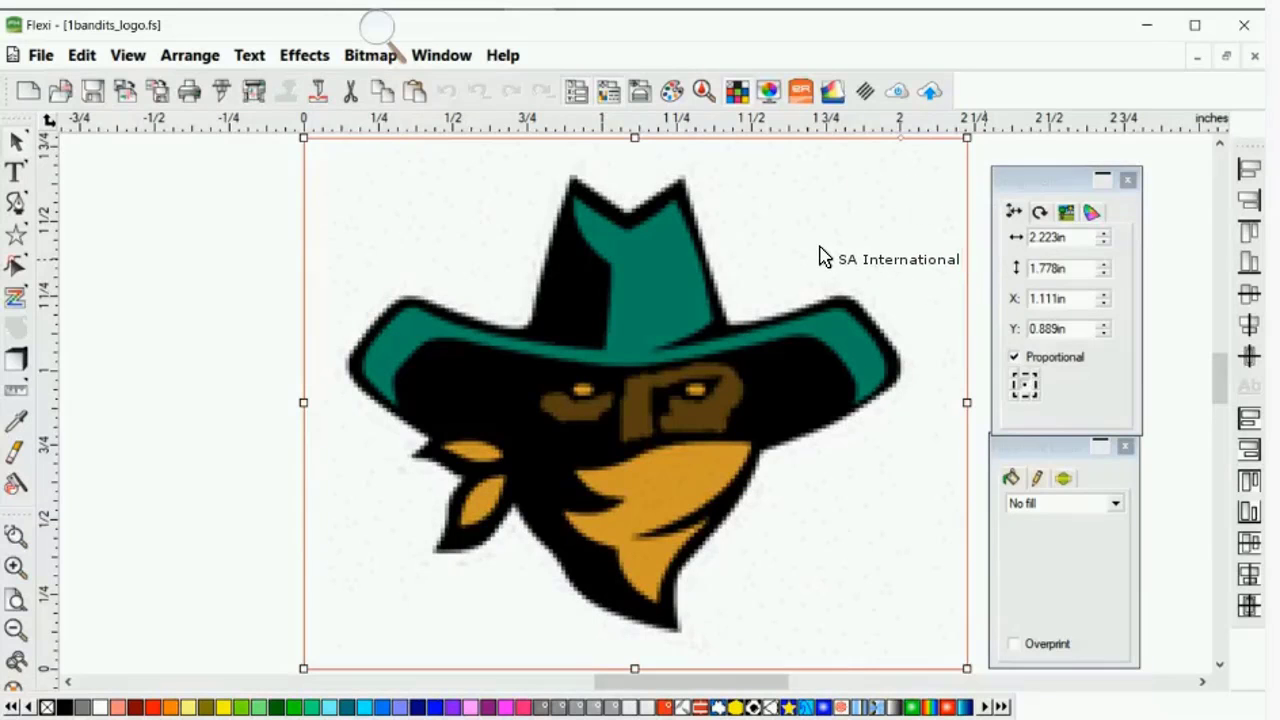
left_click(365, 55)
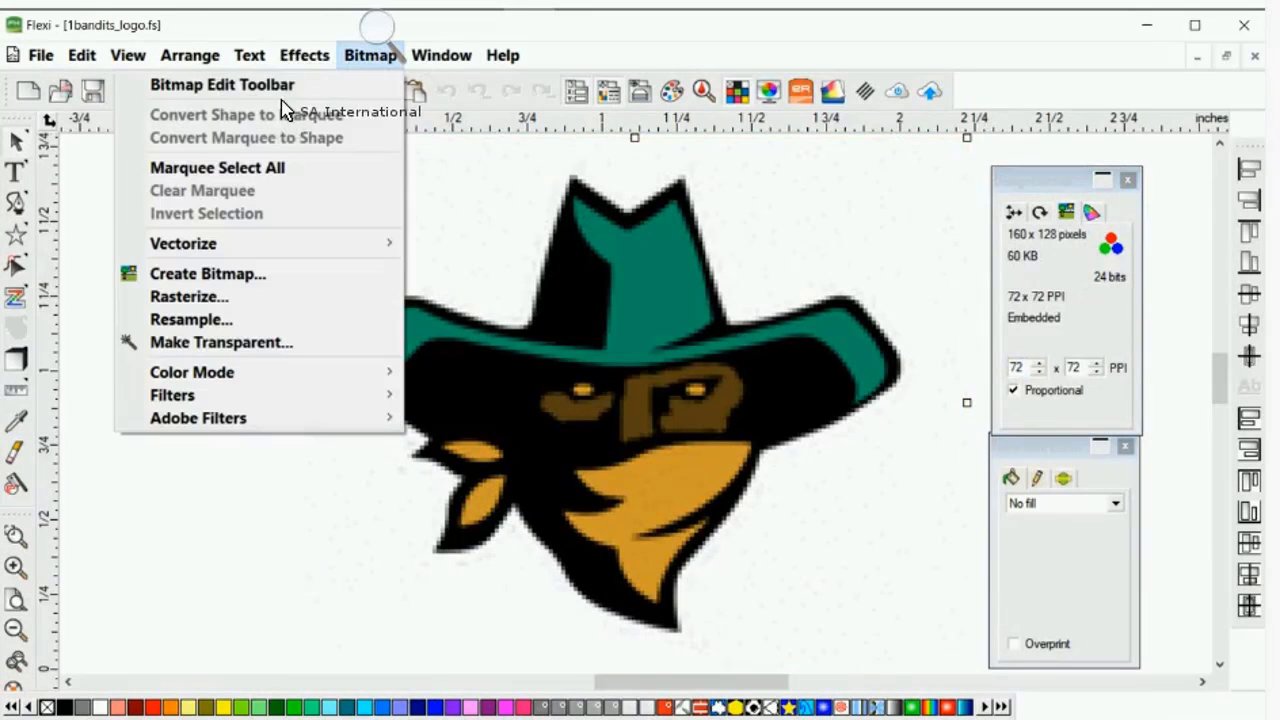
left_click(275, 319)
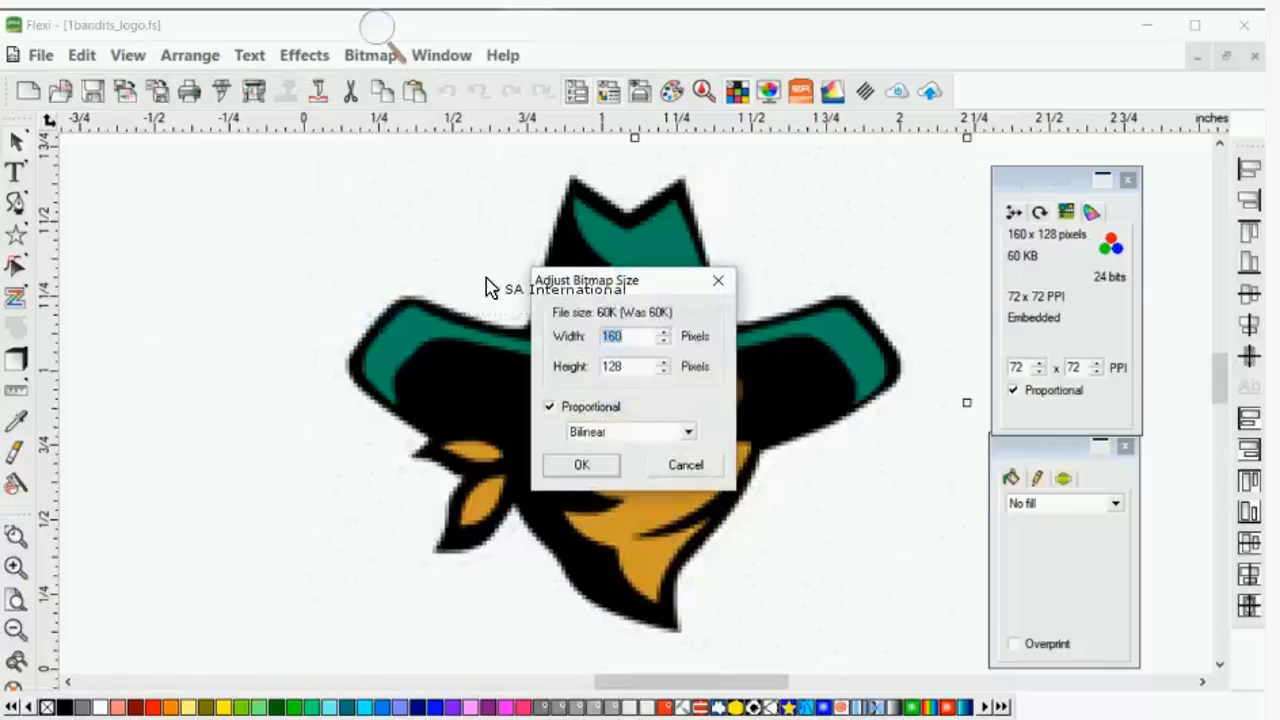
left_click_drag(540, 280, 459, 223)
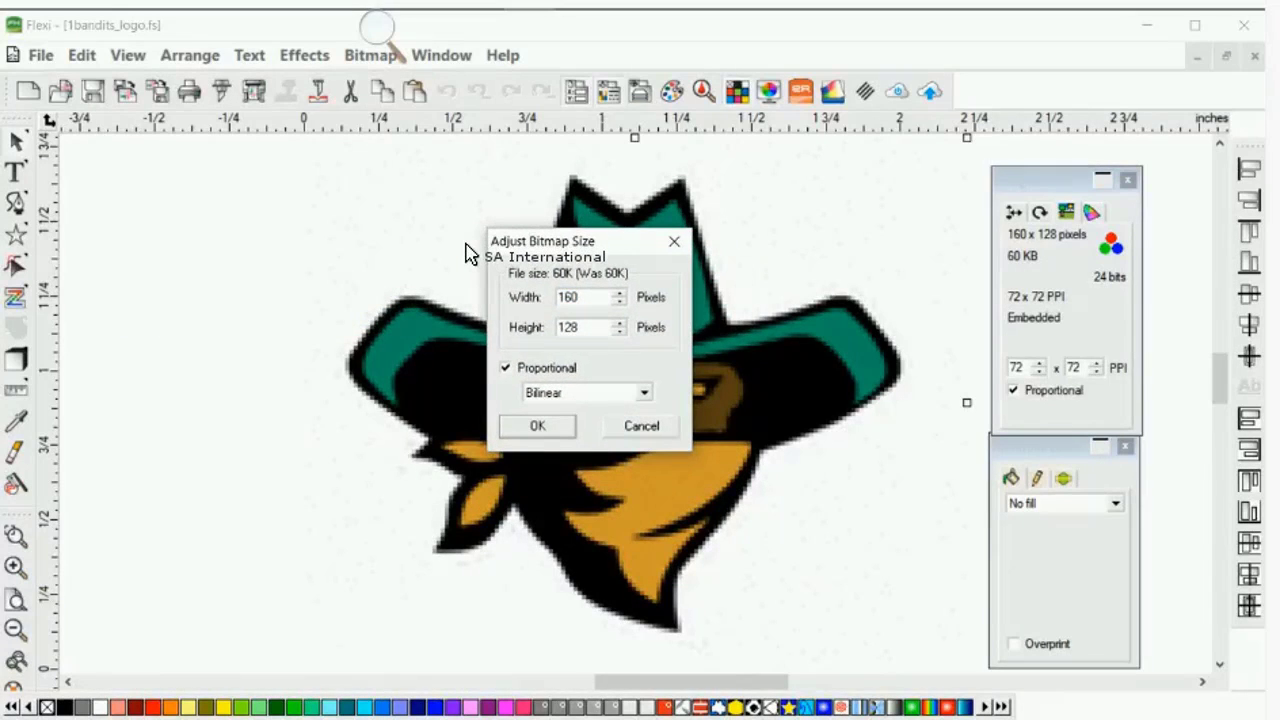
left_click_drag(582, 297, 556, 297)
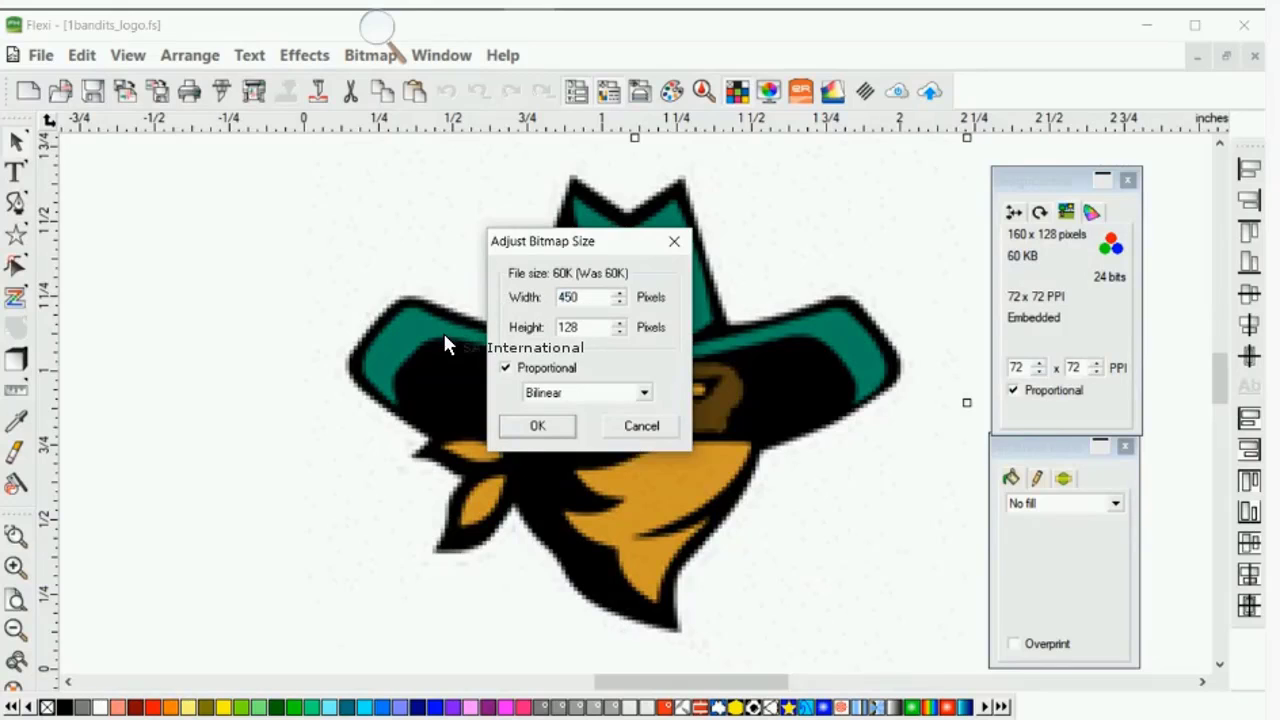
key("Return")
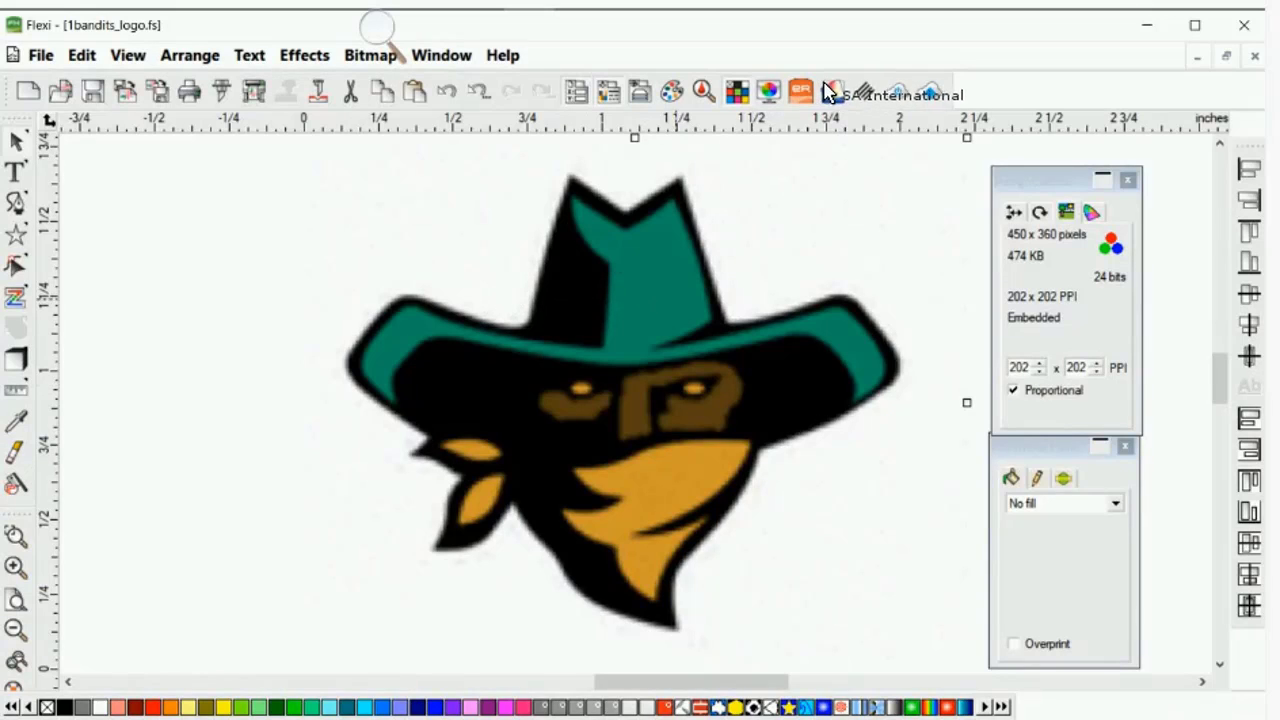
- Close the bandit logo drawing without saving the changes, and create a new blank drawing
left_click(873, 138)
left_click(593, 260)
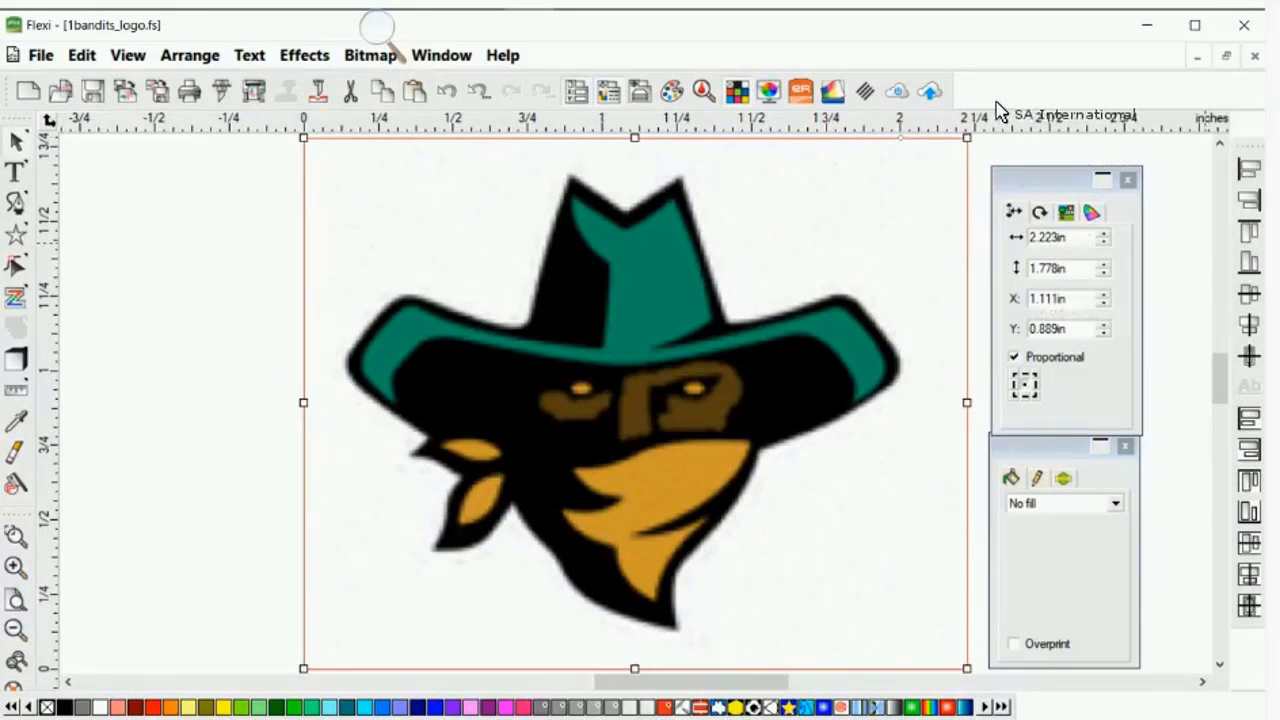
left_click(1254, 56)
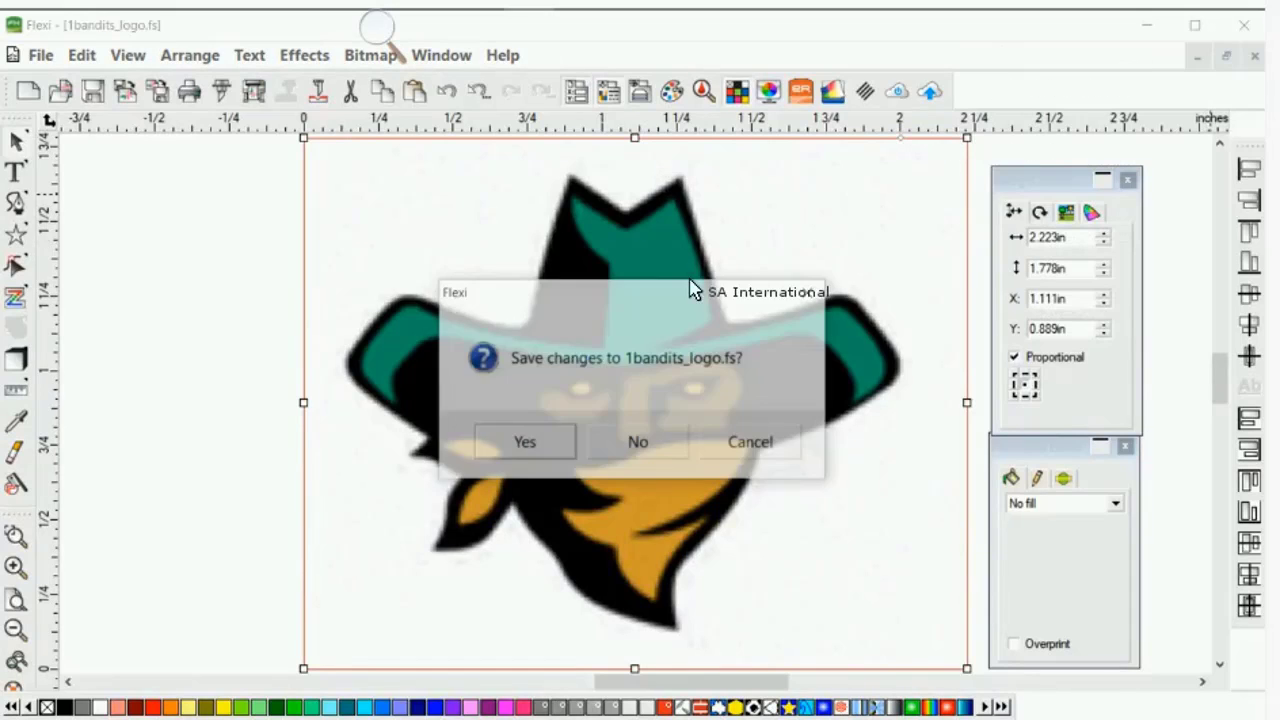
left_click(637, 441)
left_click(28, 91)
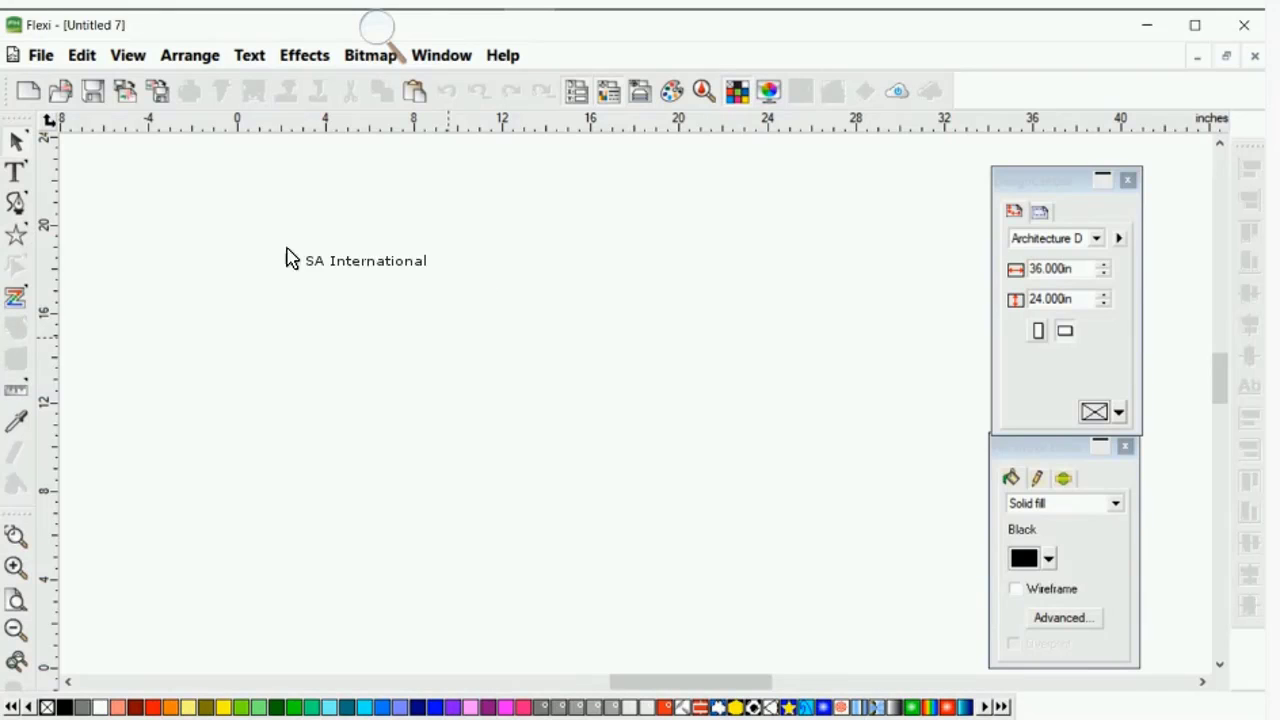
- Browse the files to open in the 2017 ISA folder and in the Demo Files folder within D_DRIVE on drive C
left_click(62, 90)
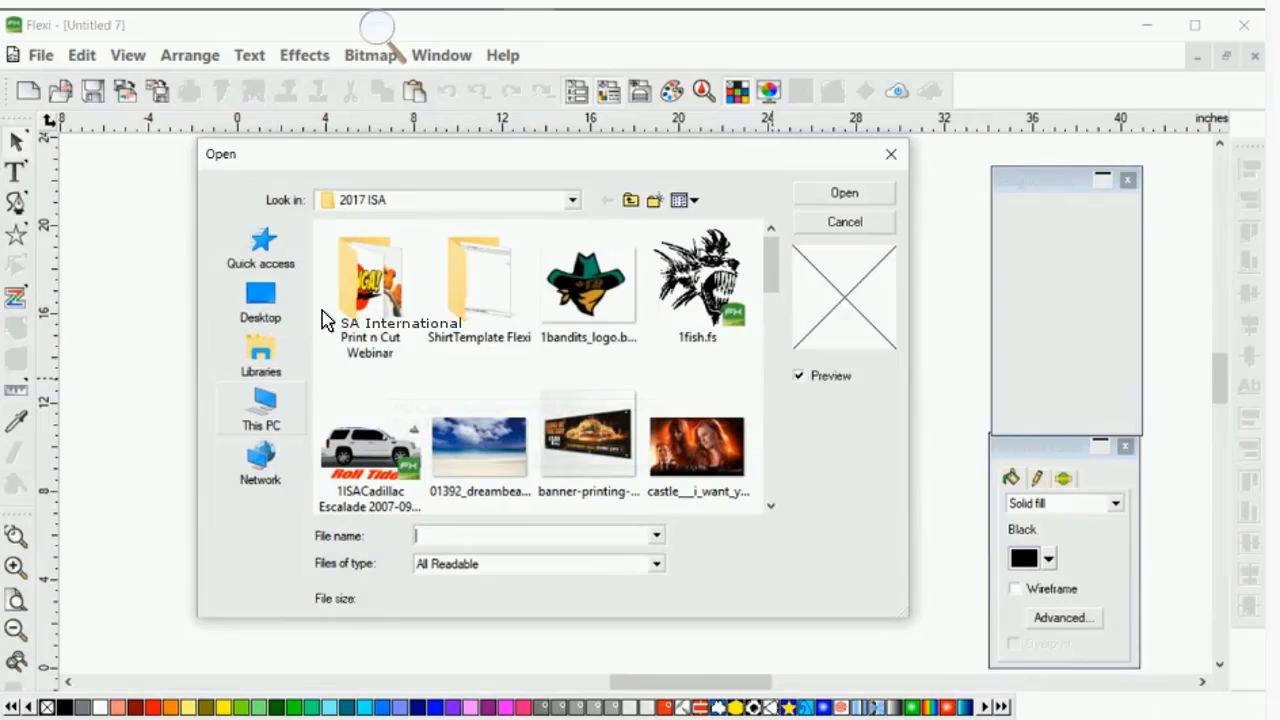
scroll(400, 312, "down", 5)
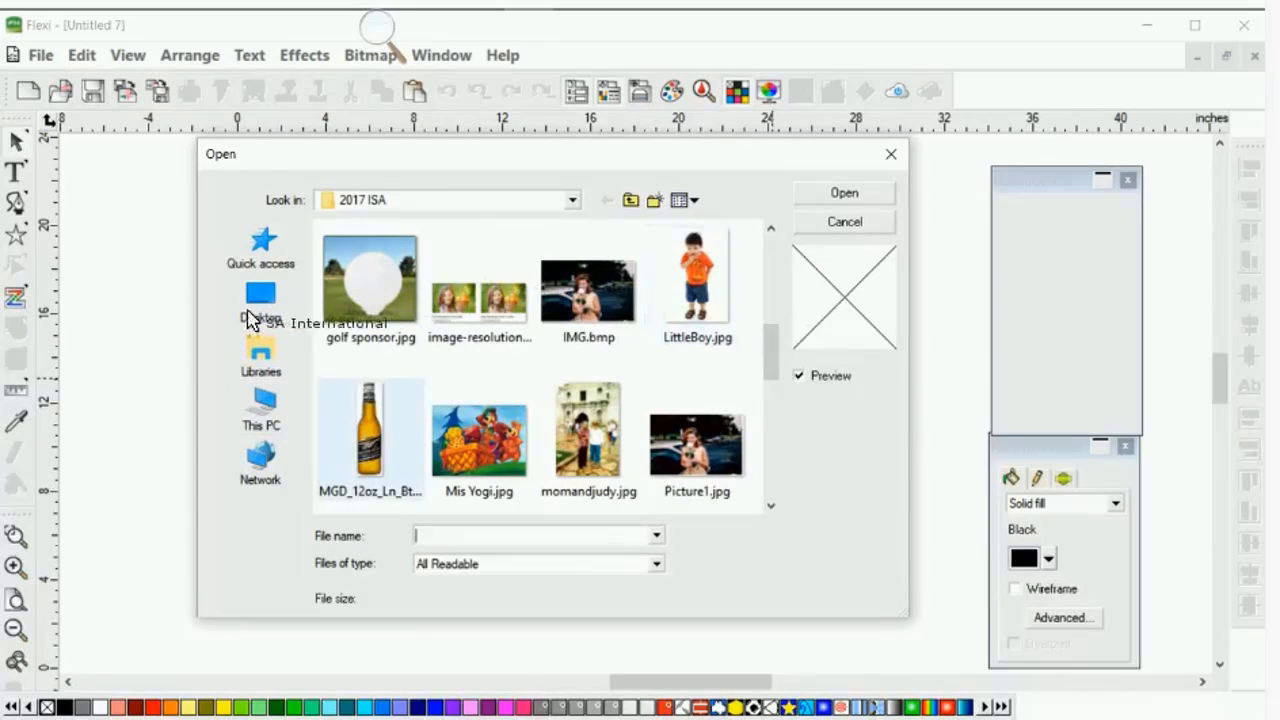
left_click(262, 410)
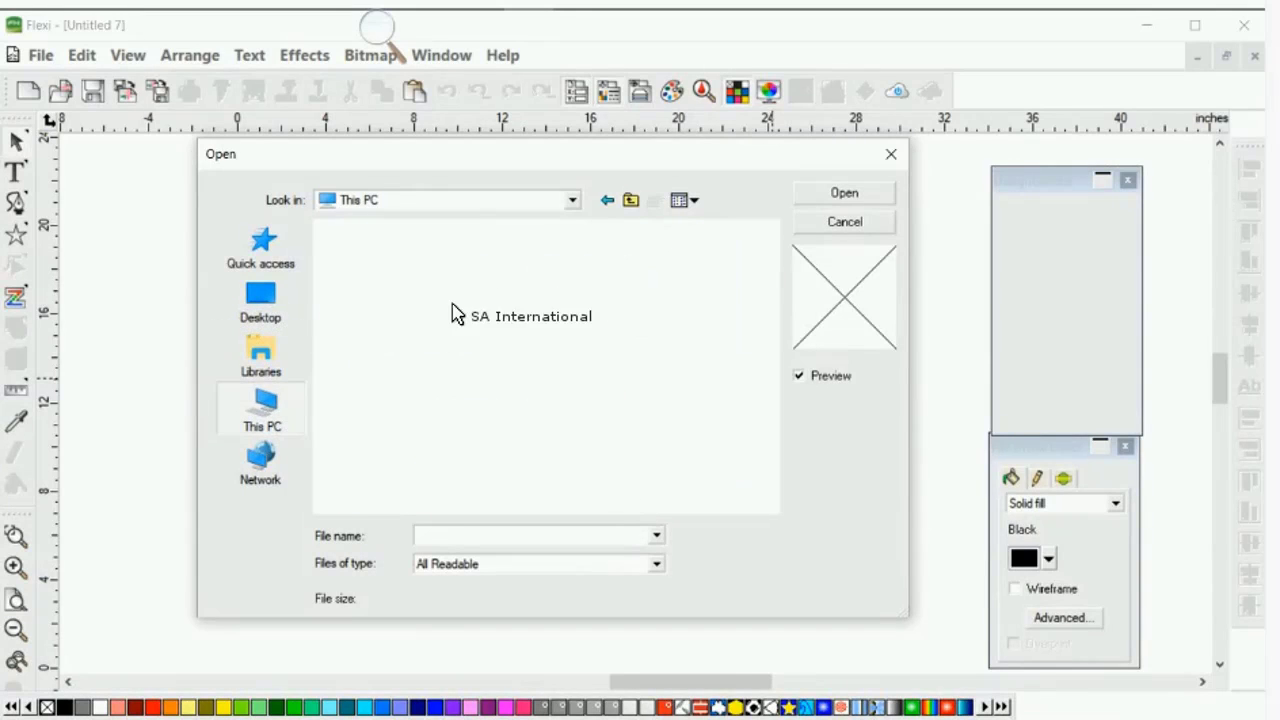
scroll(470, 320, "down", 3)
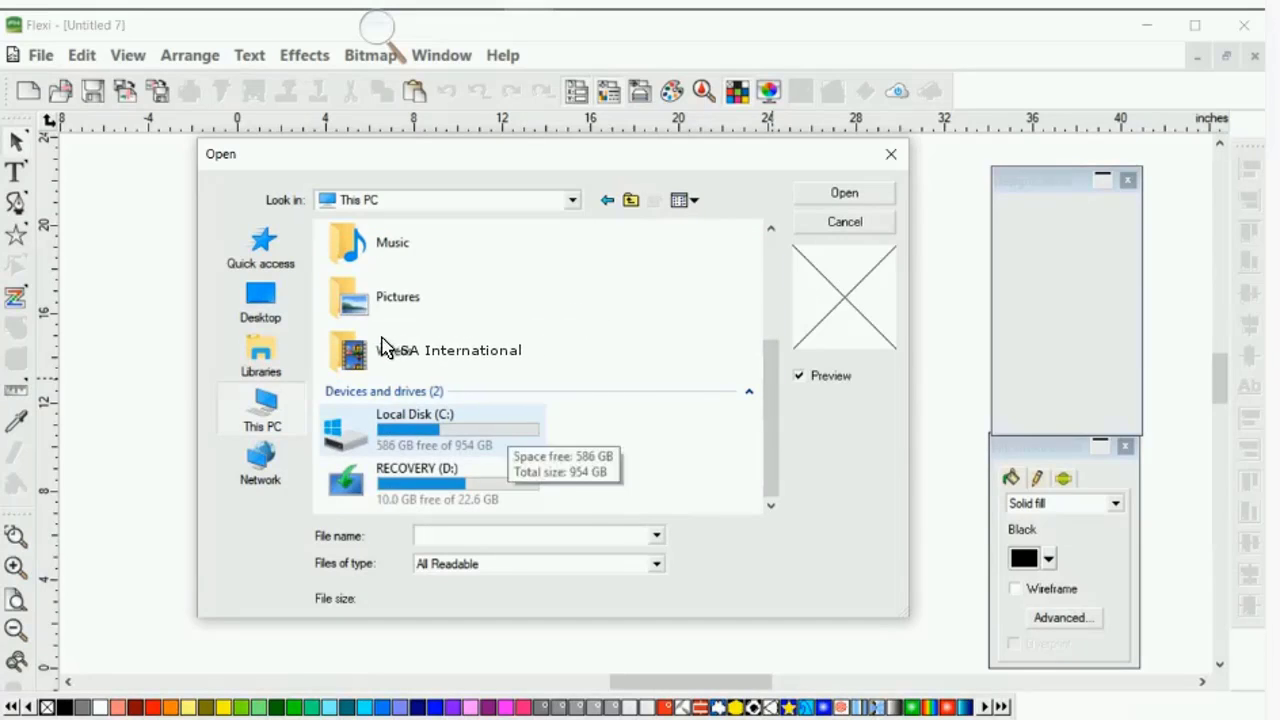
double_click(420, 412)
double_click(370, 313)
double_click(374, 313)
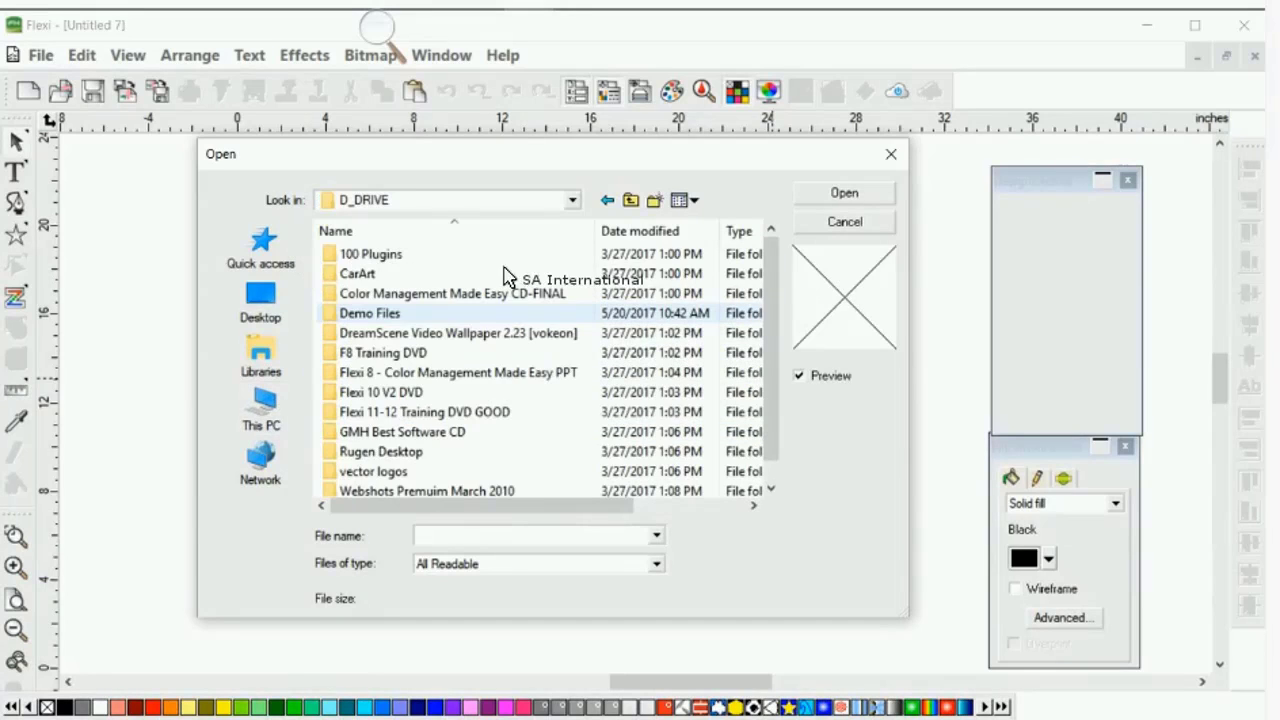
scroll(617, 222, "down", 2)
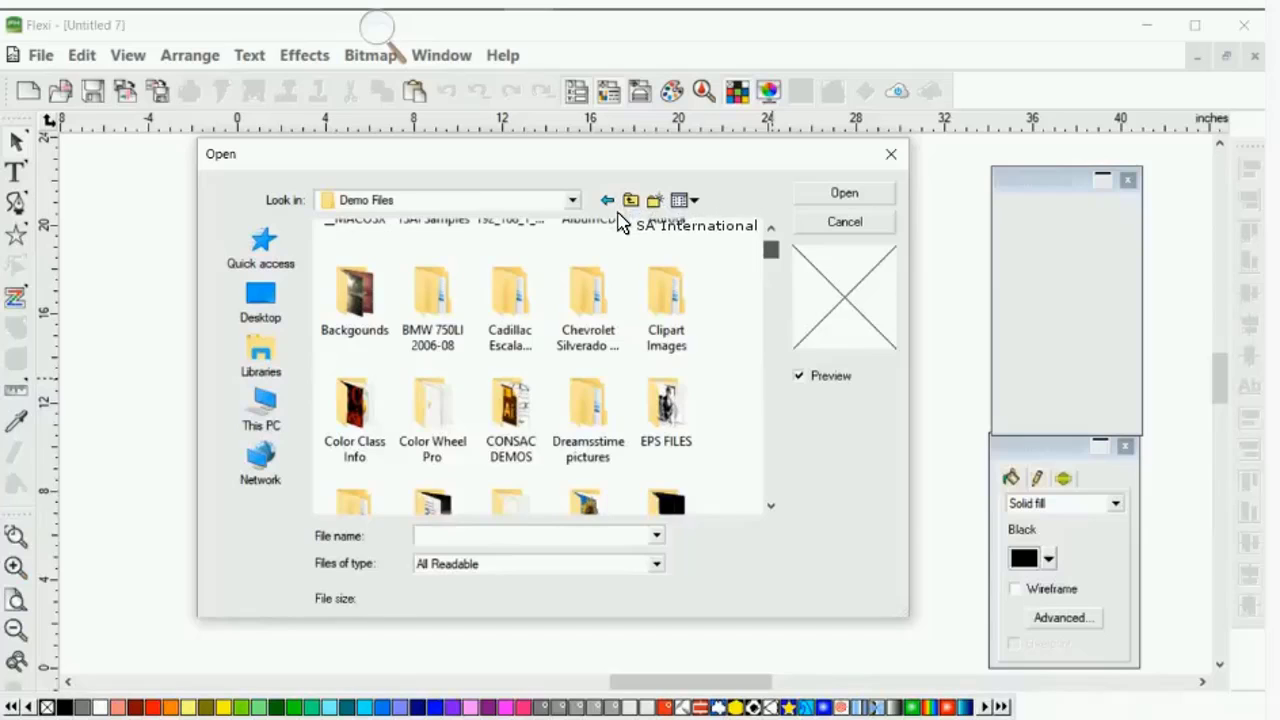
scroll(620, 224, "down", 5)
scroll(625, 225, "up", 1)
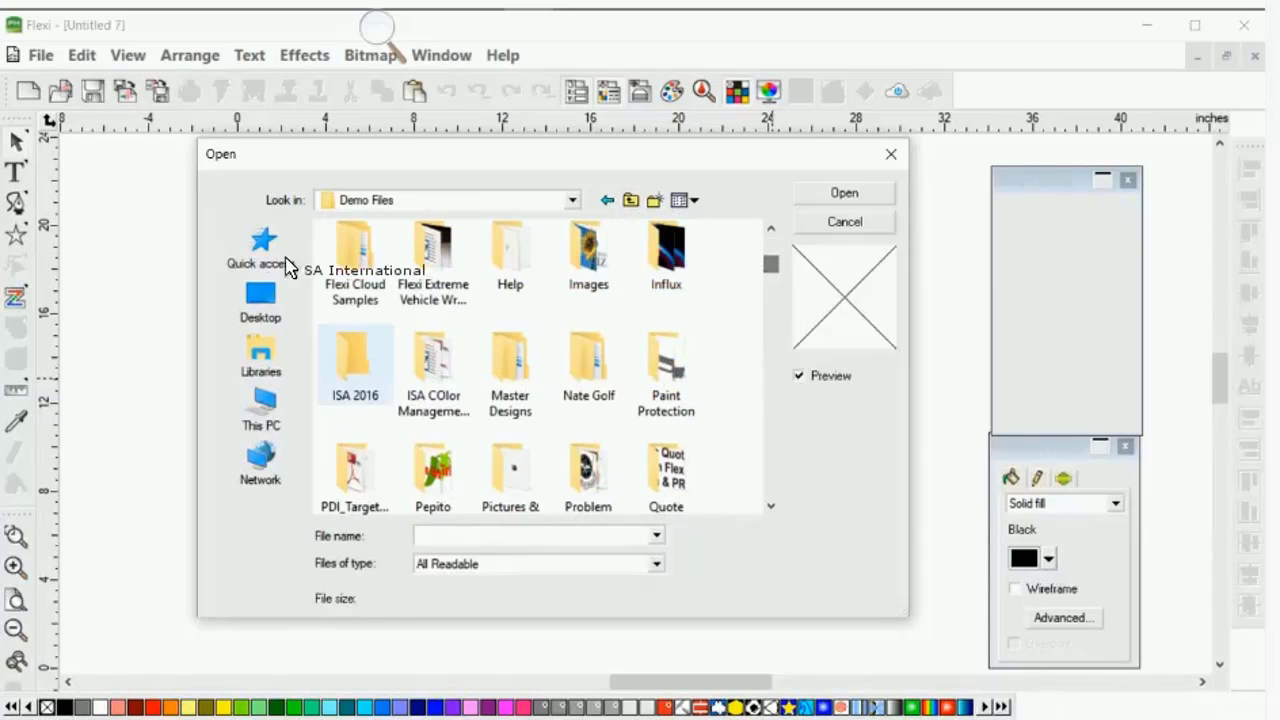
- Look through the Desktop folders and the Flexi - MUTOH Live Events folder, and leave file opening without choosing a file
left_click(608, 200)
scroll(615, 225, "down", 8)
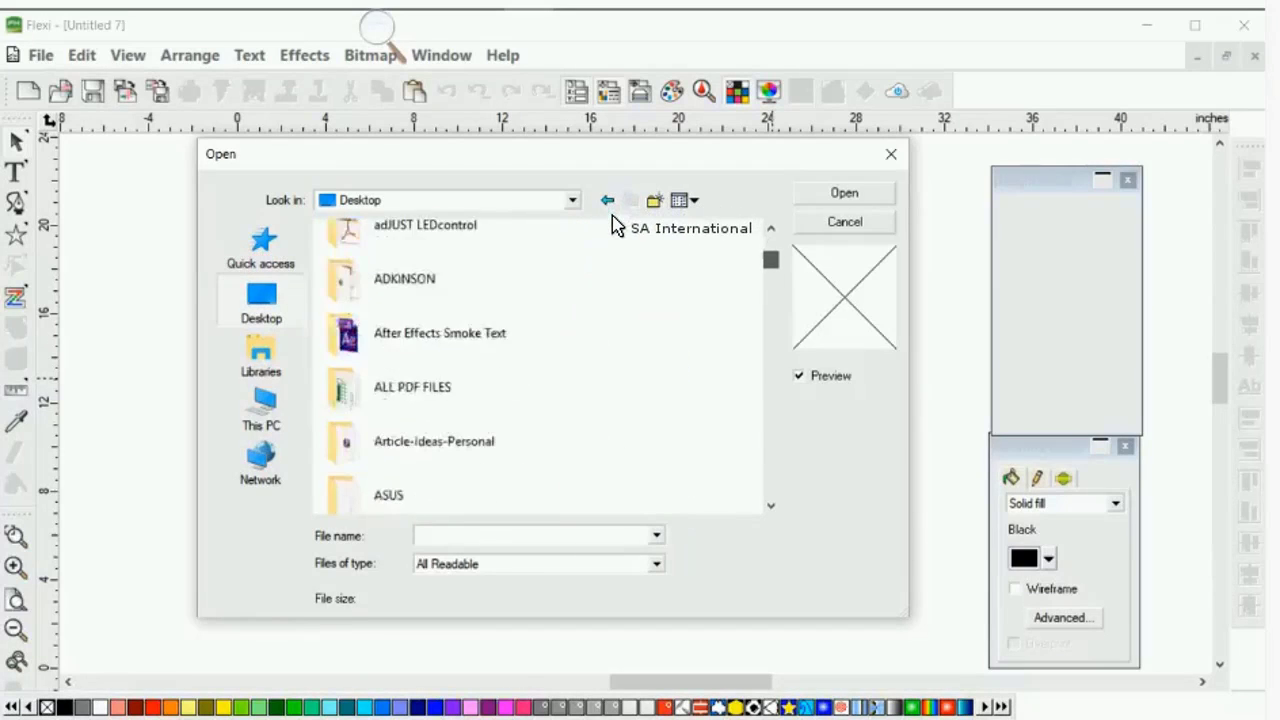
scroll(614, 251, "down", 6)
scroll(457, 300, "up", 3)
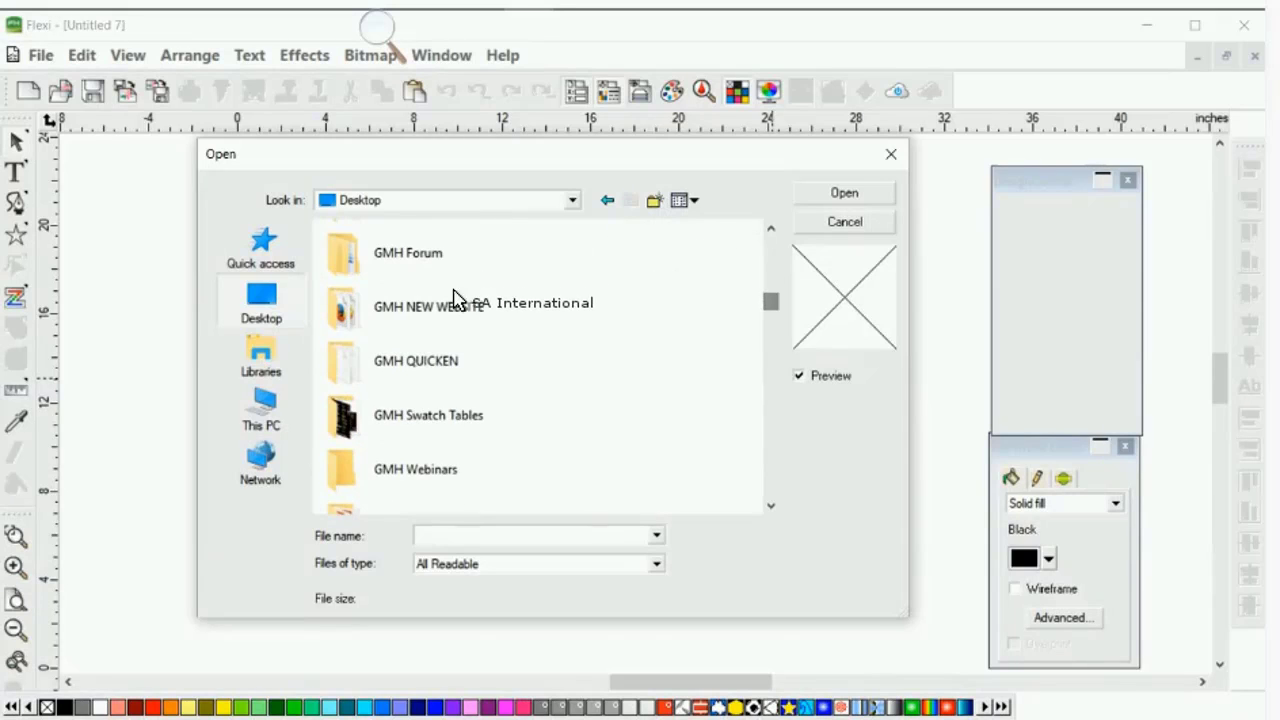
scroll(420, 326, "up", 4)
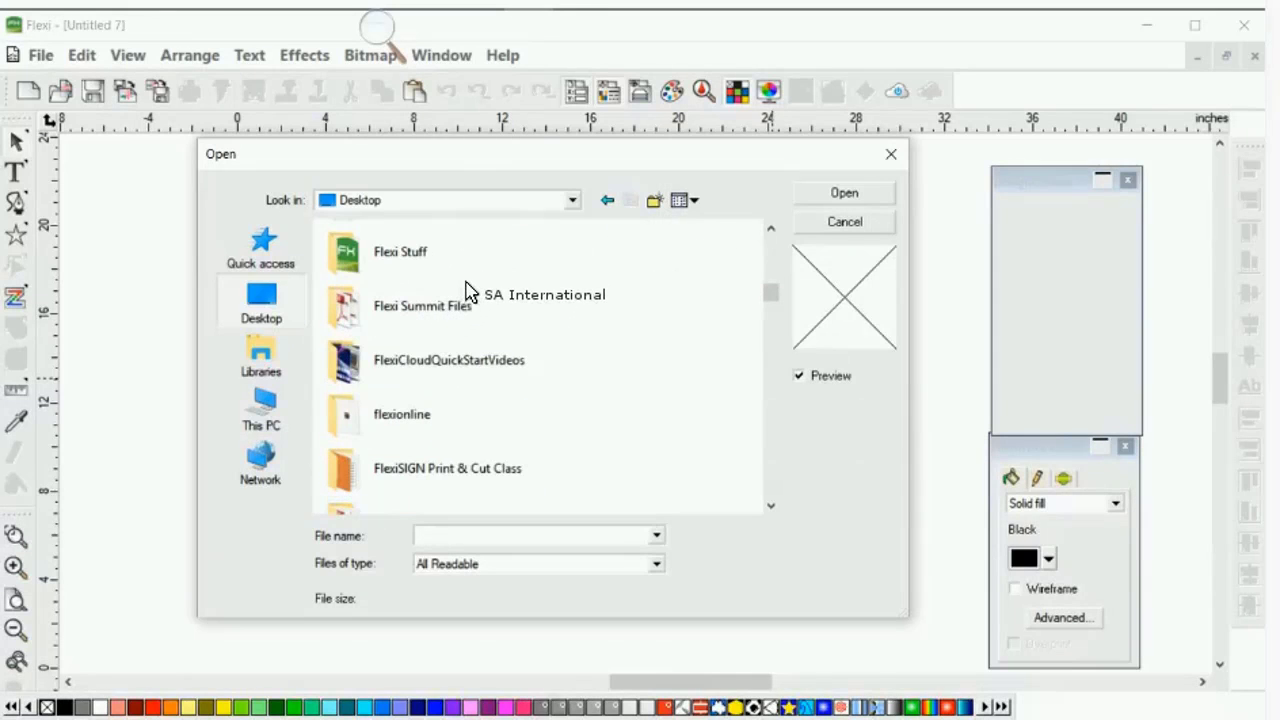
scroll(470, 287, "up", 1)
left_click(465, 288)
scroll(388, 336, "up", 1)
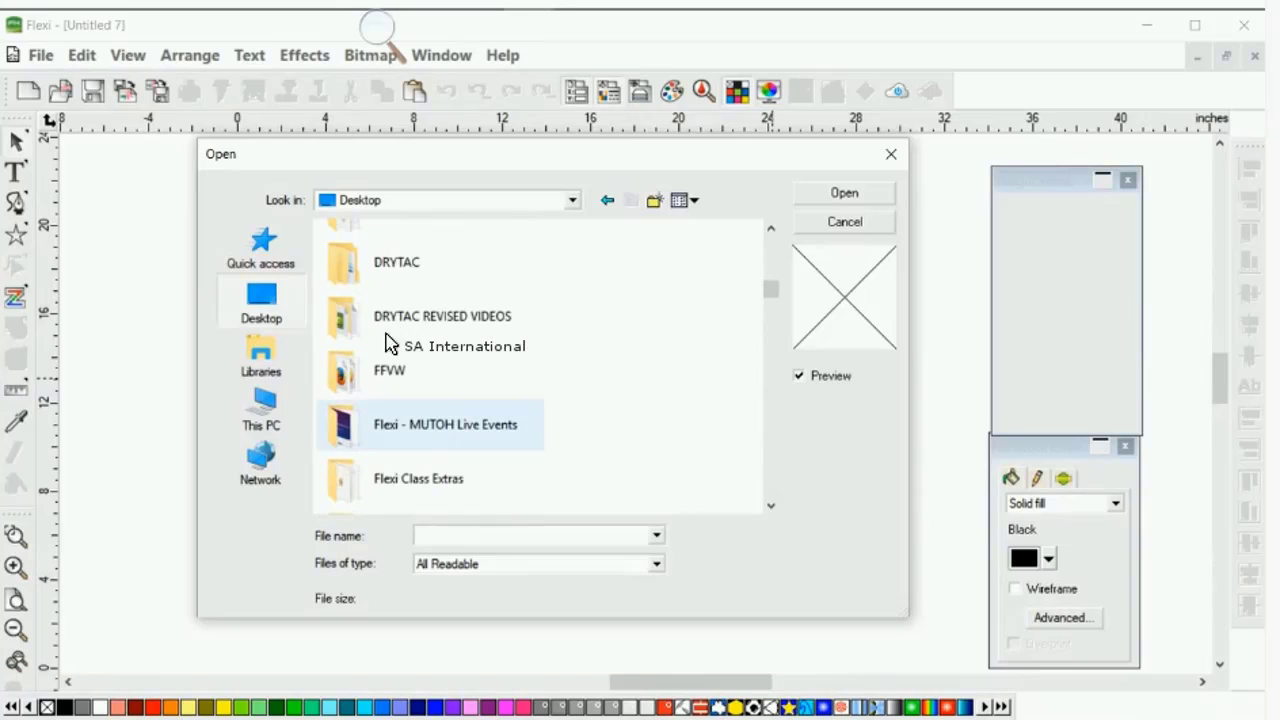
key("Return")
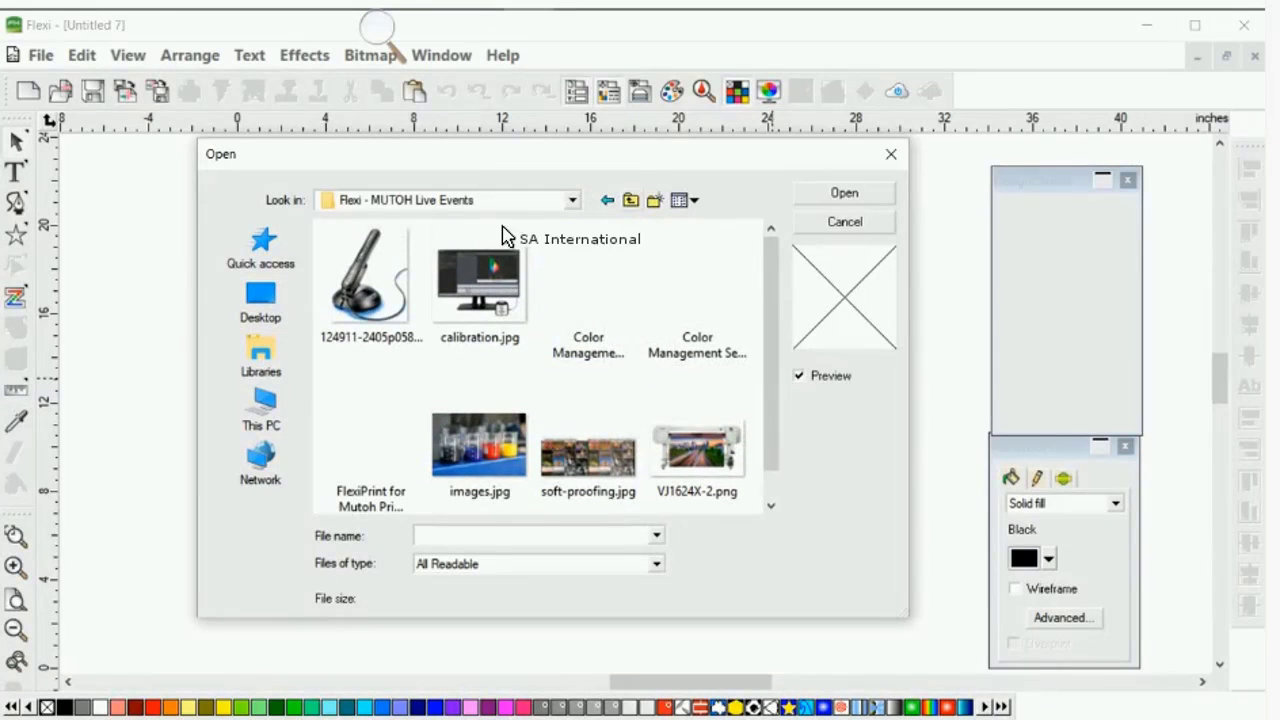
left_click(632, 200)
key("Escape")
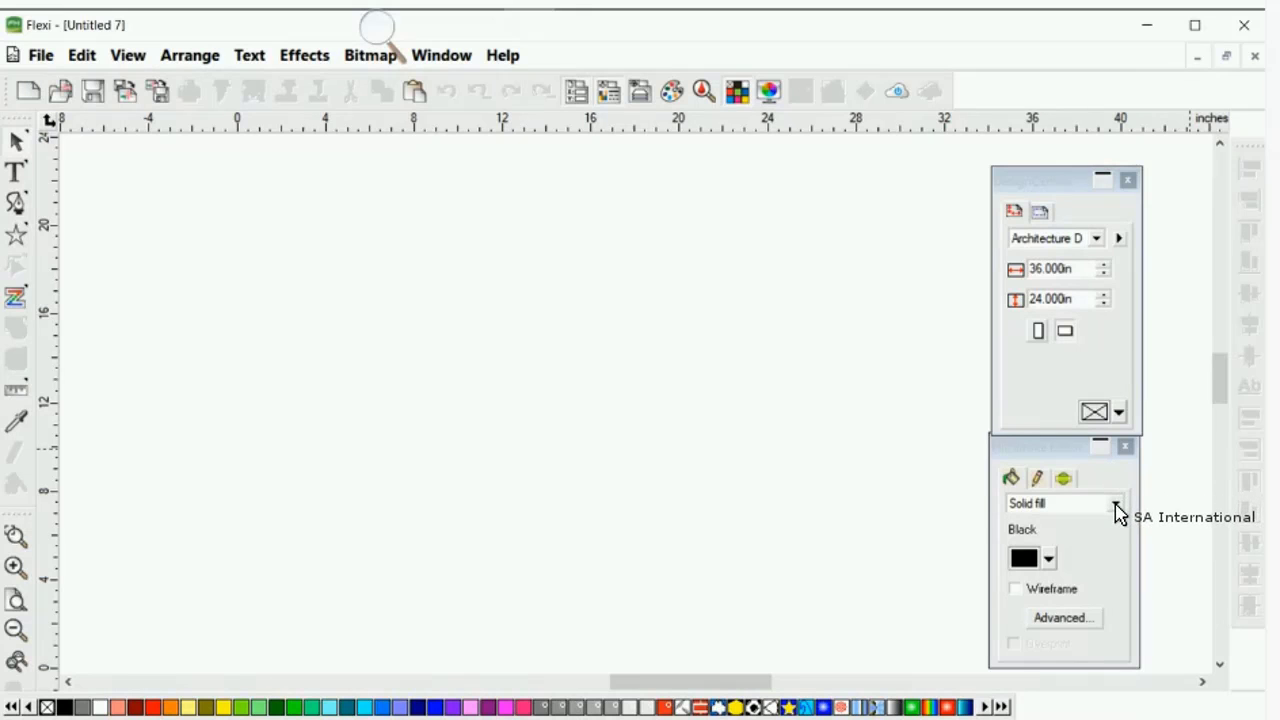
- Add the text BOB in Arial Regular, 1 in high, to the blank drawing and select it
left_click(16, 143)
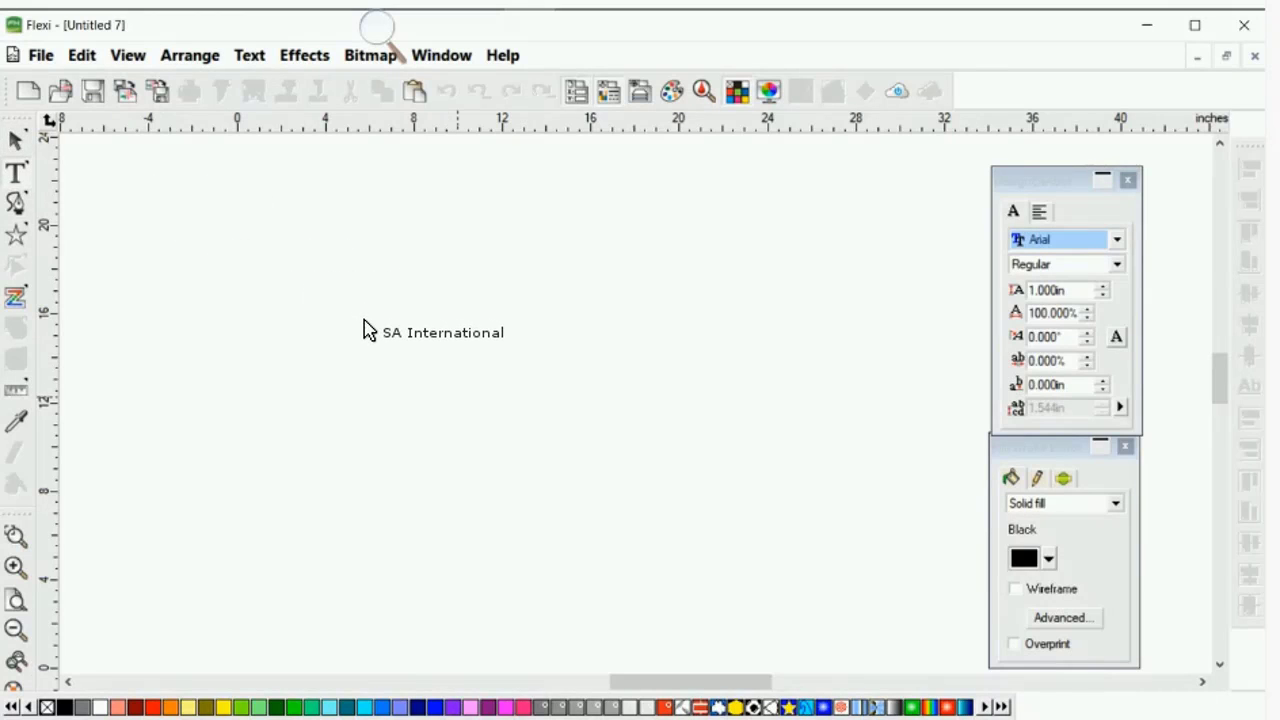
type("BOB")
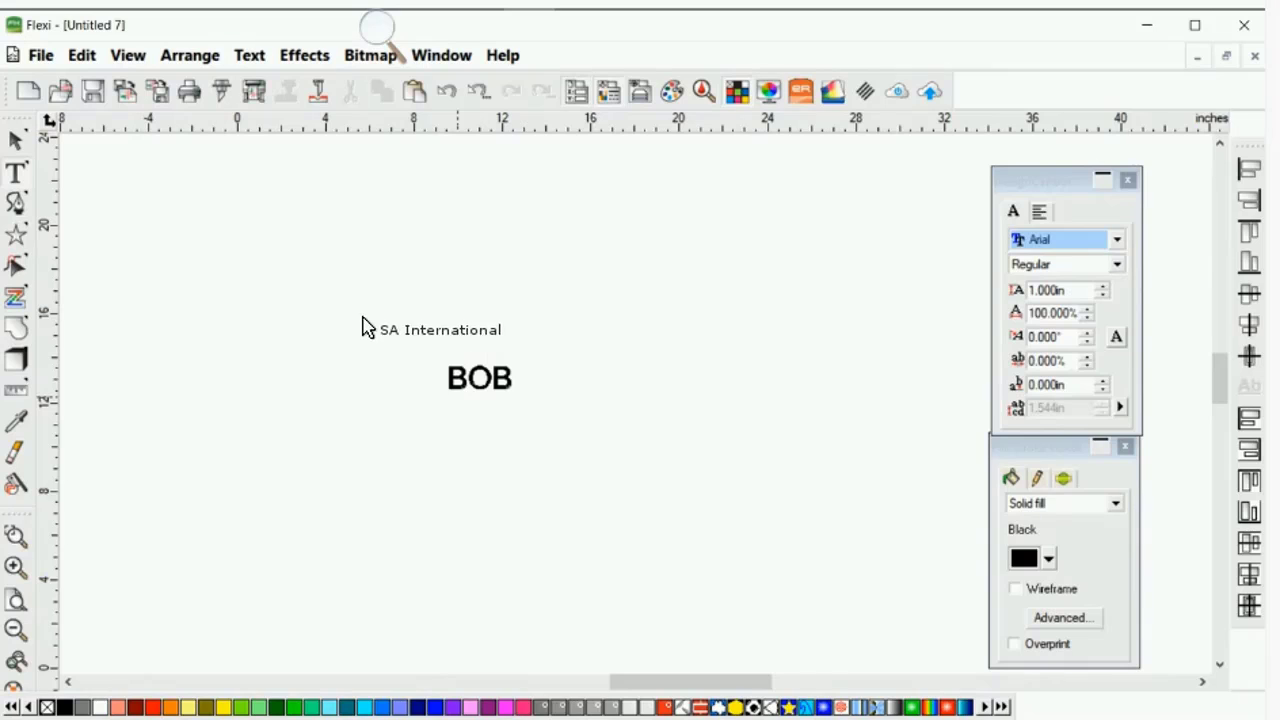
left_click(16, 141)
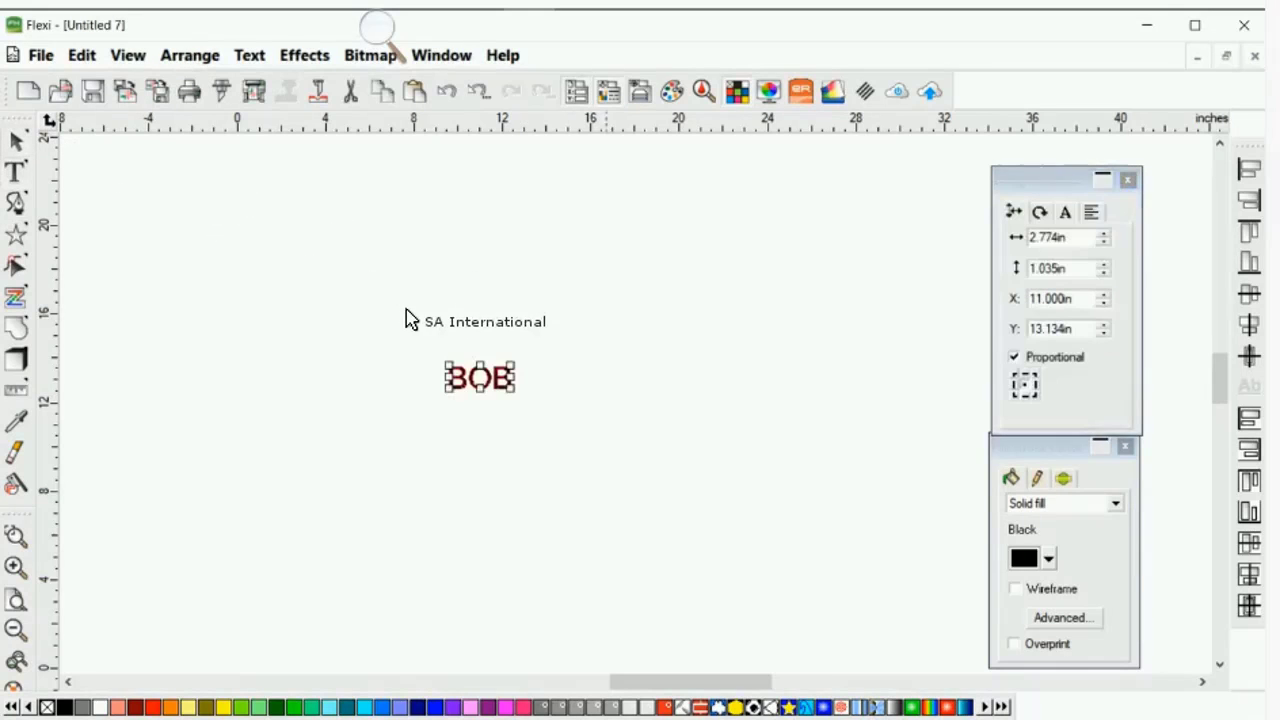
- Enlarge the BOB text proportionally to about 26.6 by 9.9 in and move its centre to about X 10.7 in, Y 11.9 in
left_click_drag(514, 391, 615, 498)
left_click_drag(548, 452, 632, 535)
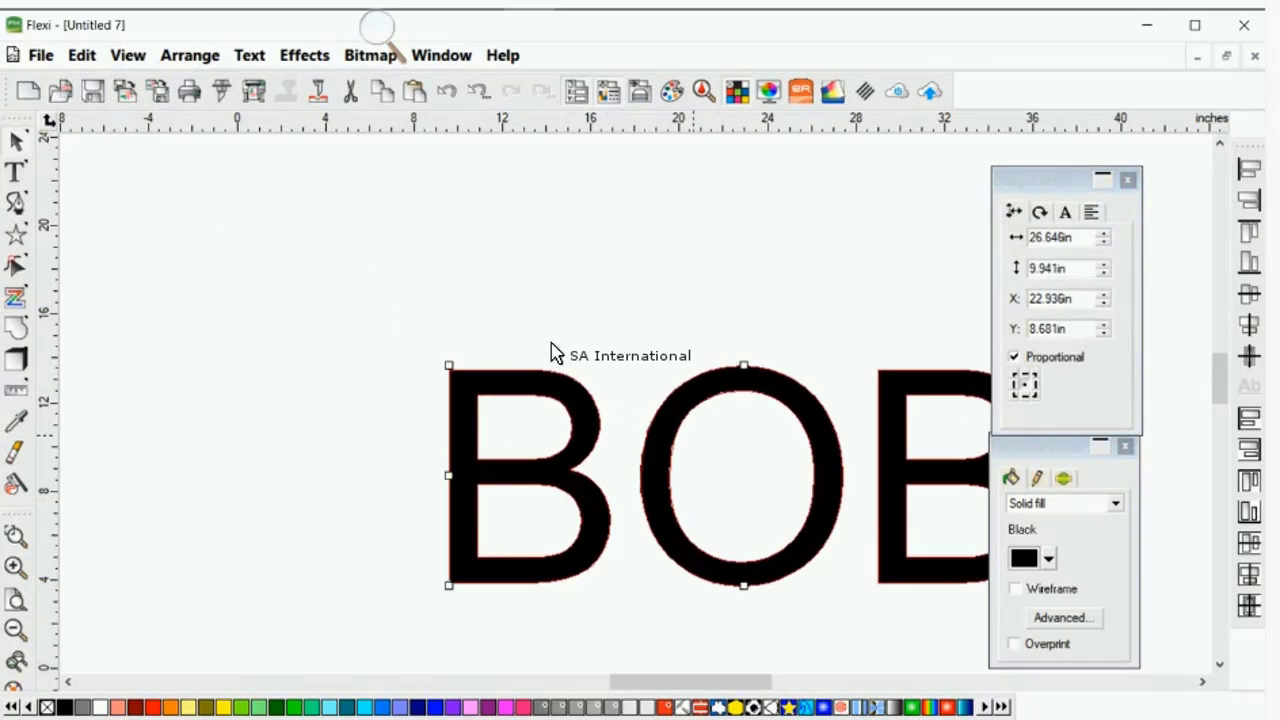
left_click_drag(506, 315, 347, 272)
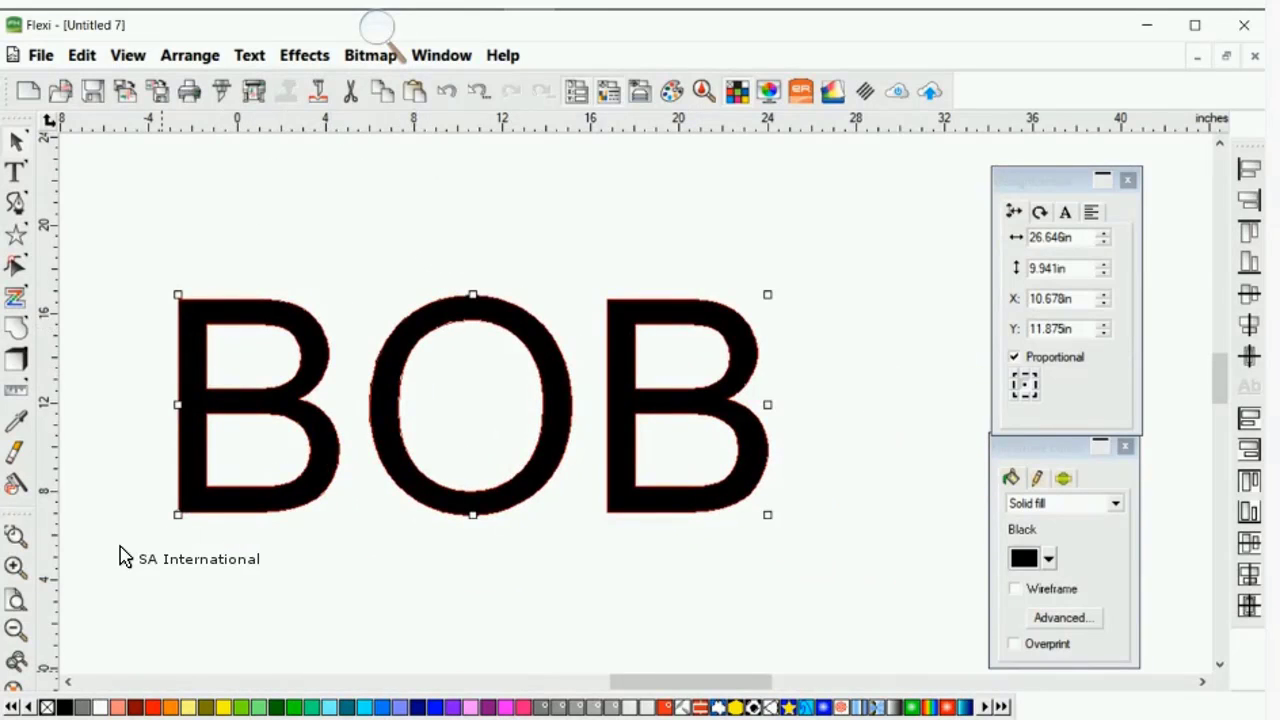
- Fill the BOB text with Red and move its centre to about X 23.2 in, Y 11.5 in
left_click(153, 707)
left_click_drag(250, 303, 340, 313)
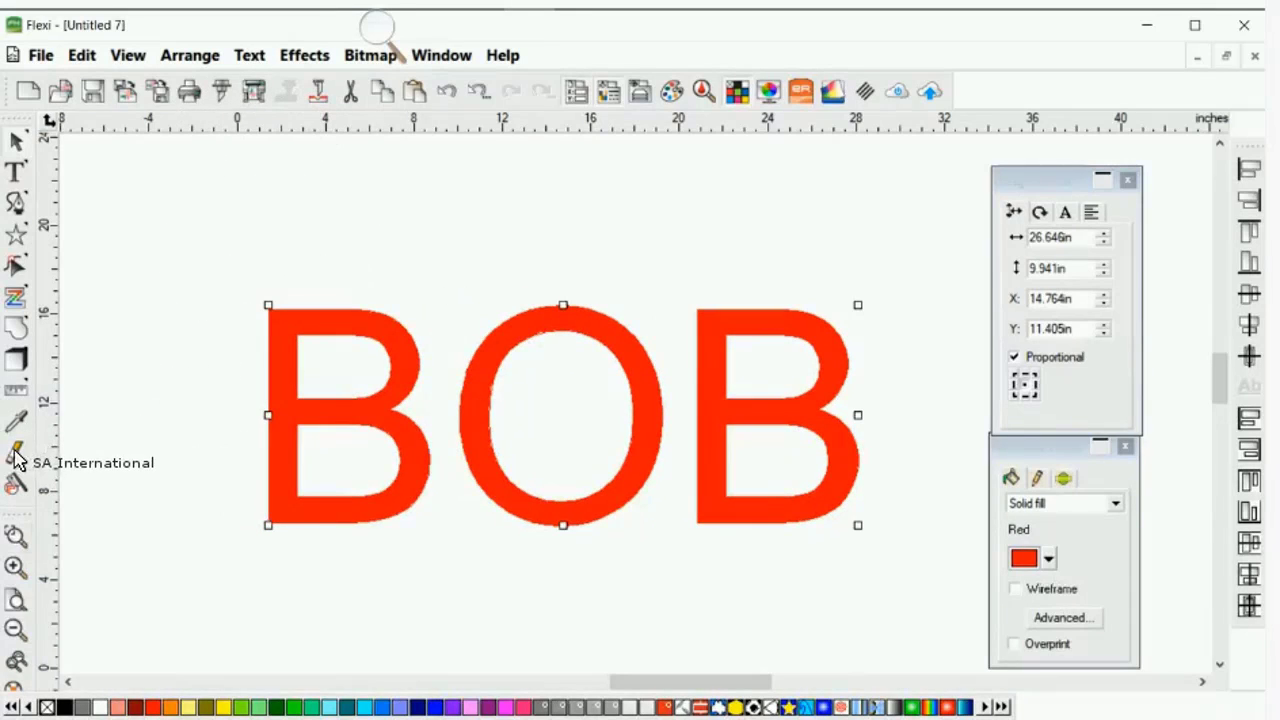
left_click(16, 568)
left_click_drag(368, 406, 740, 447)
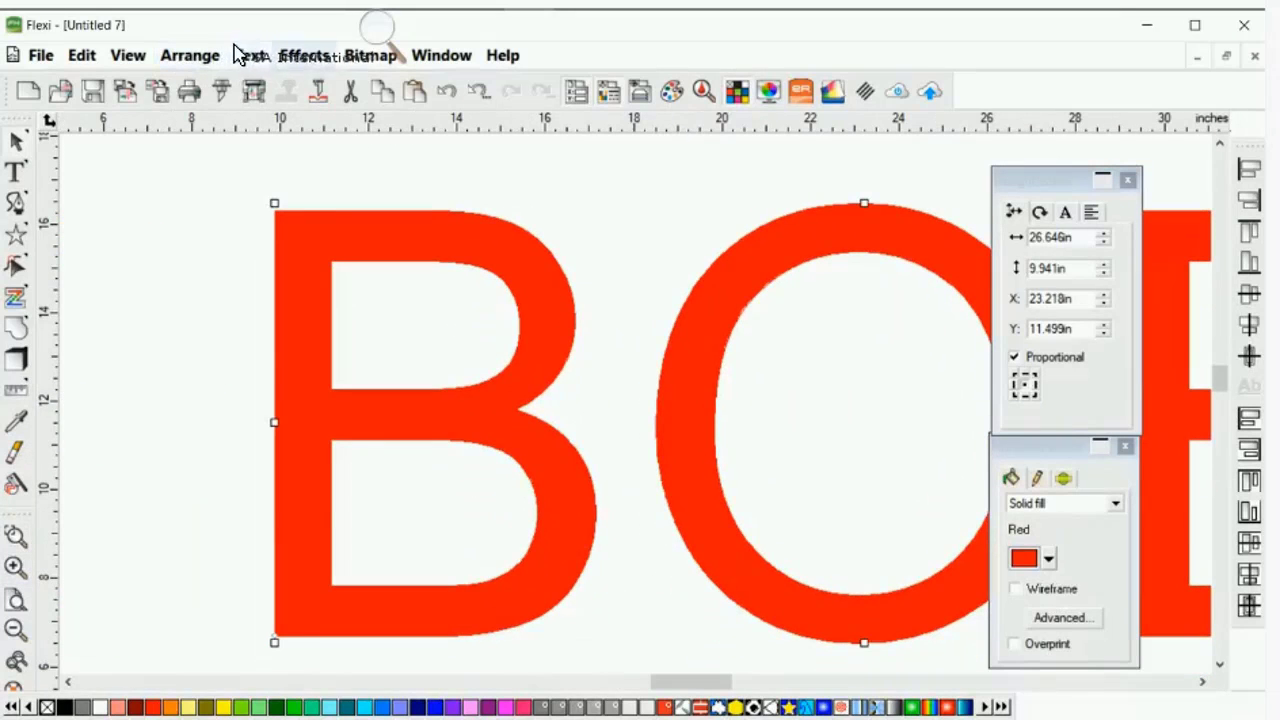
- Try a 0.3 in outline on the BOB text with bevelled, rounded and sharp corners, and leave without applying it
left_click(304, 55)
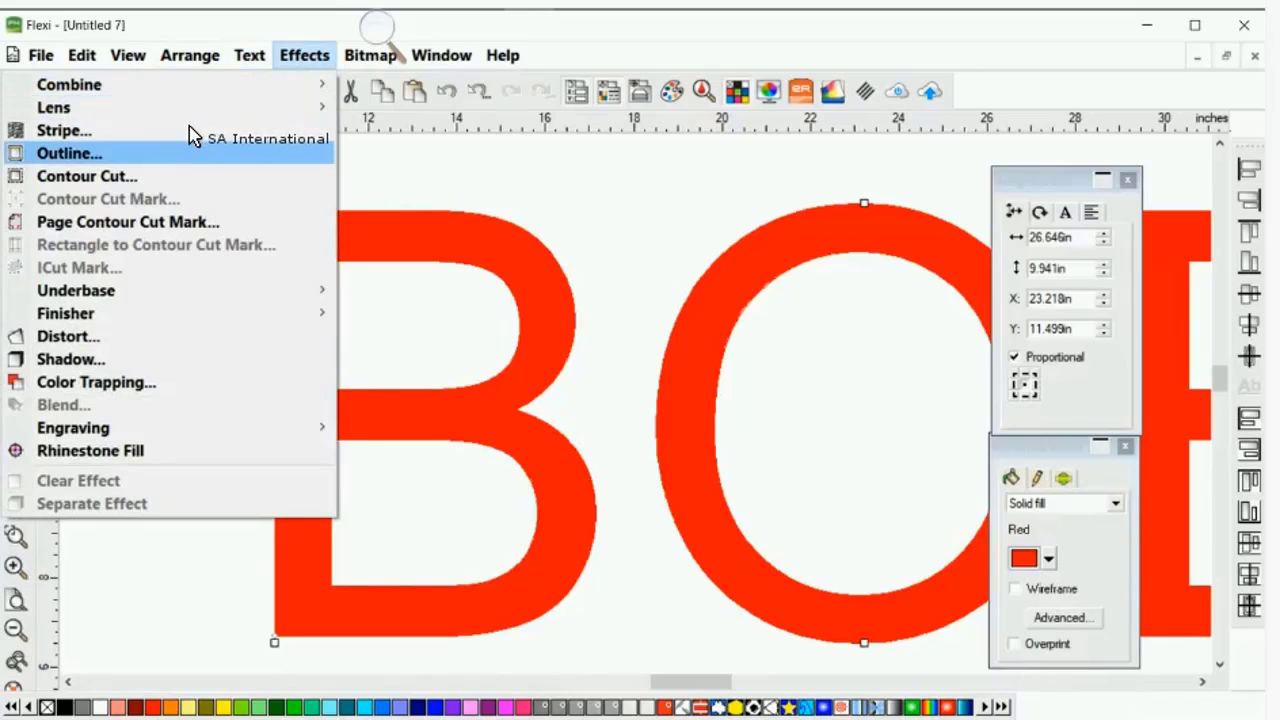
left_click(192, 150)
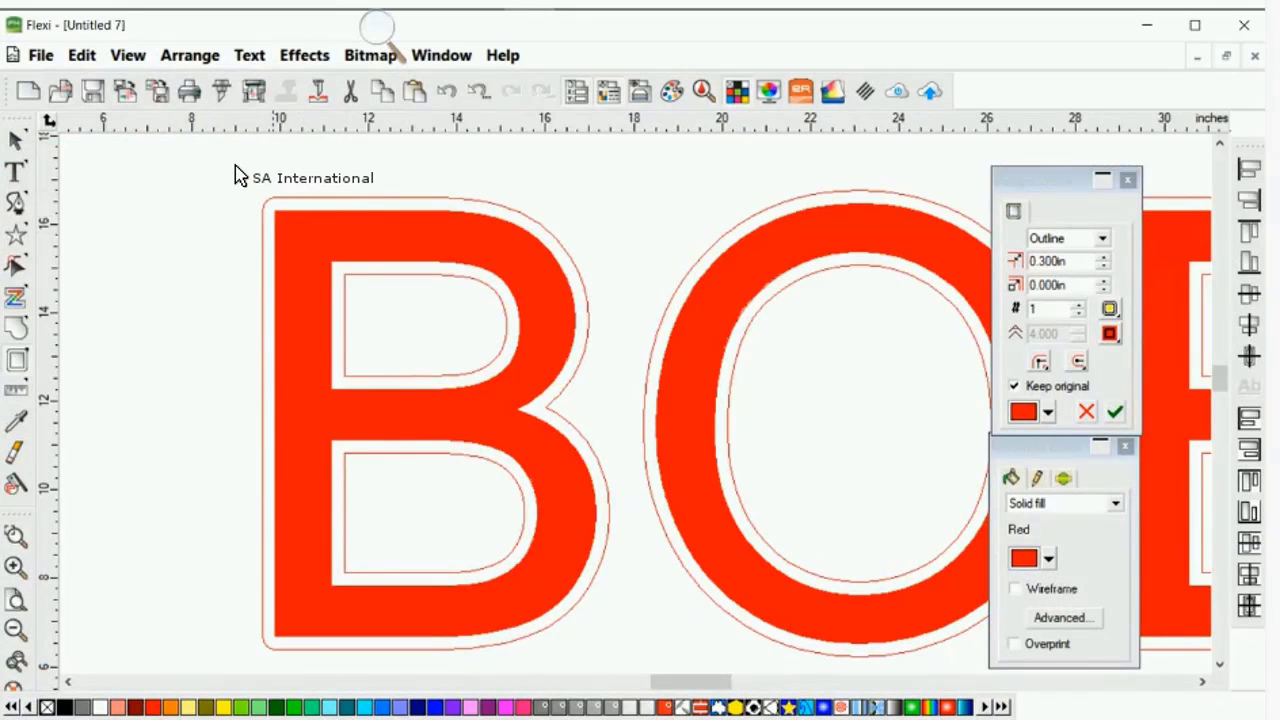
left_click_drag(1048, 180, 664, 178)
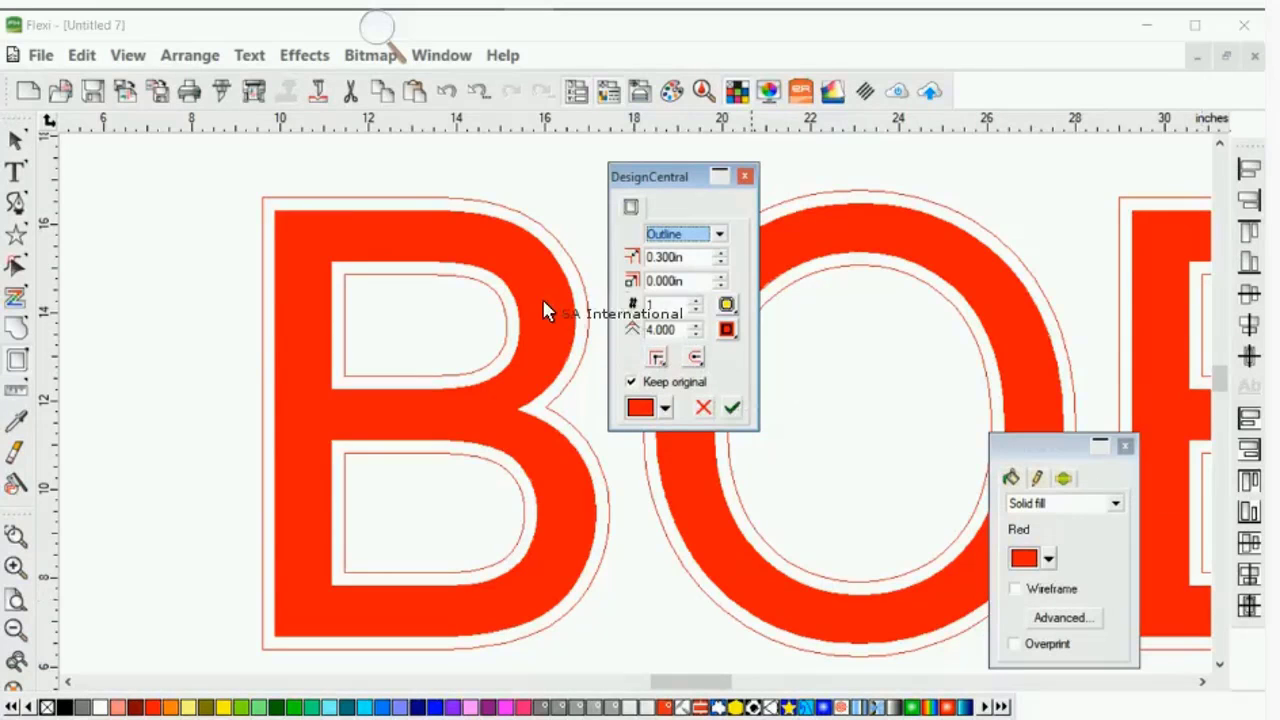
left_click(657, 358)
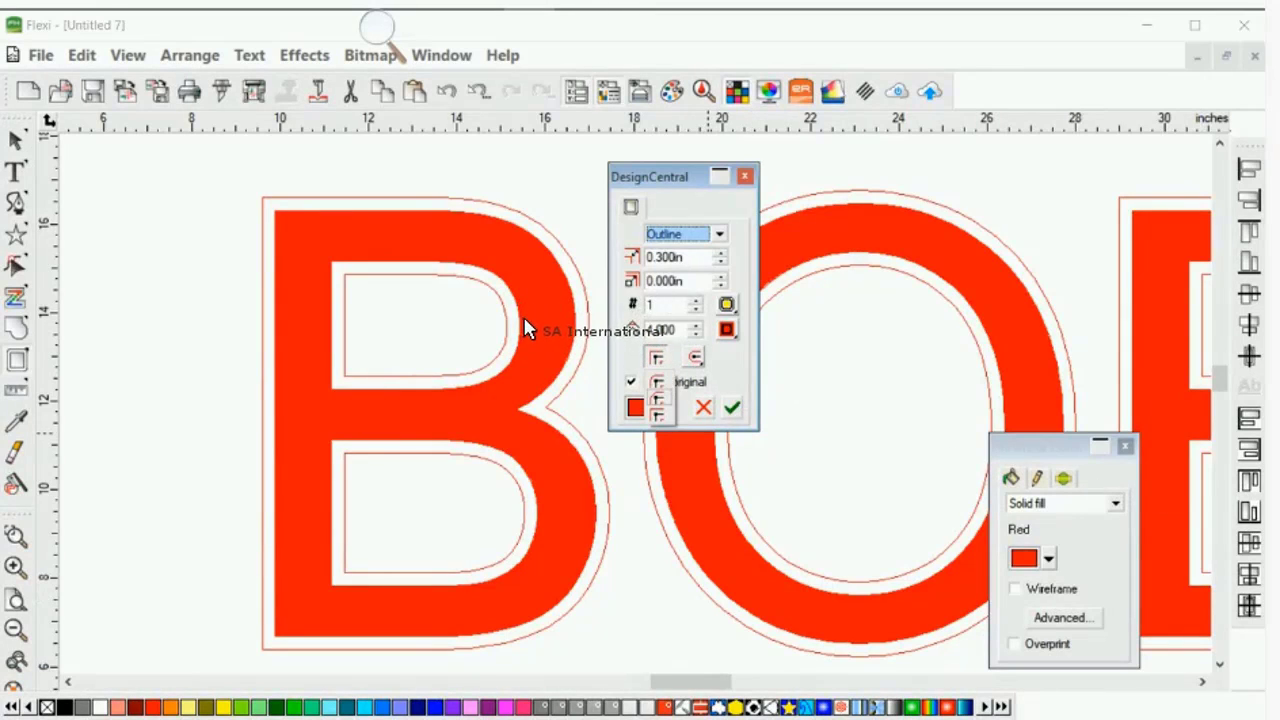
left_click(657, 400)
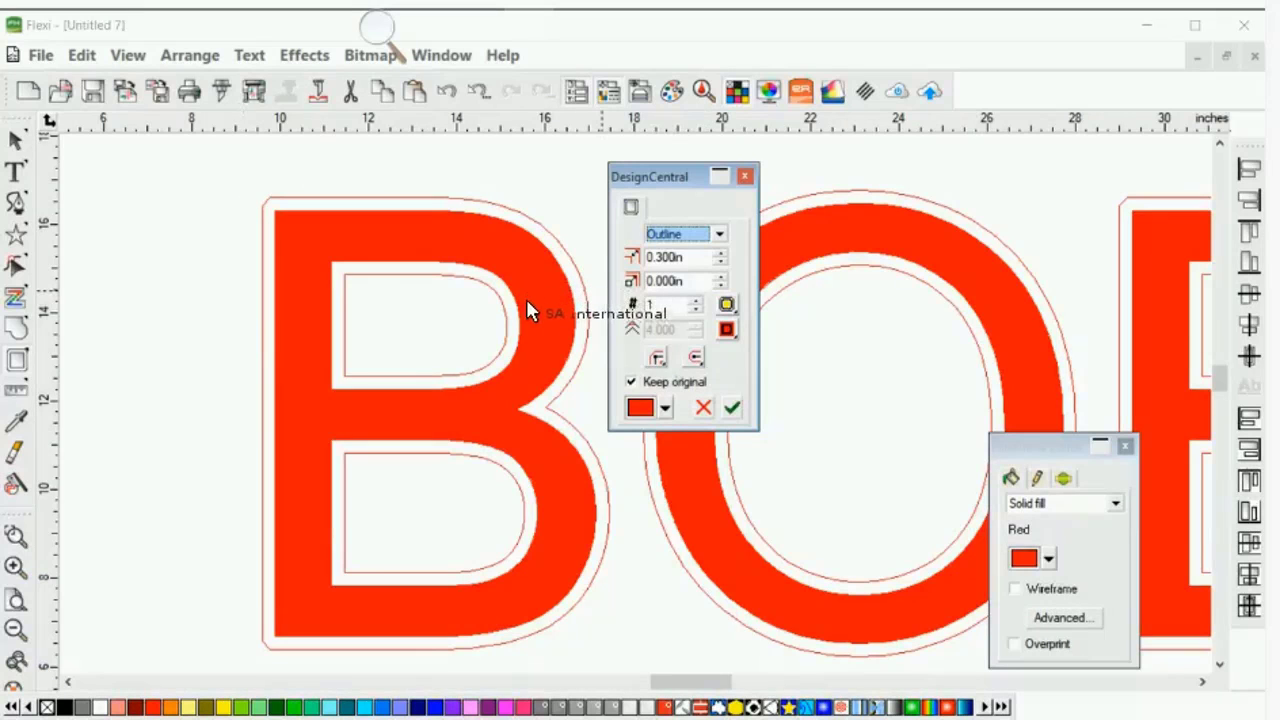
left_click(657, 358)
left_click(657, 400)
left_click(657, 358)
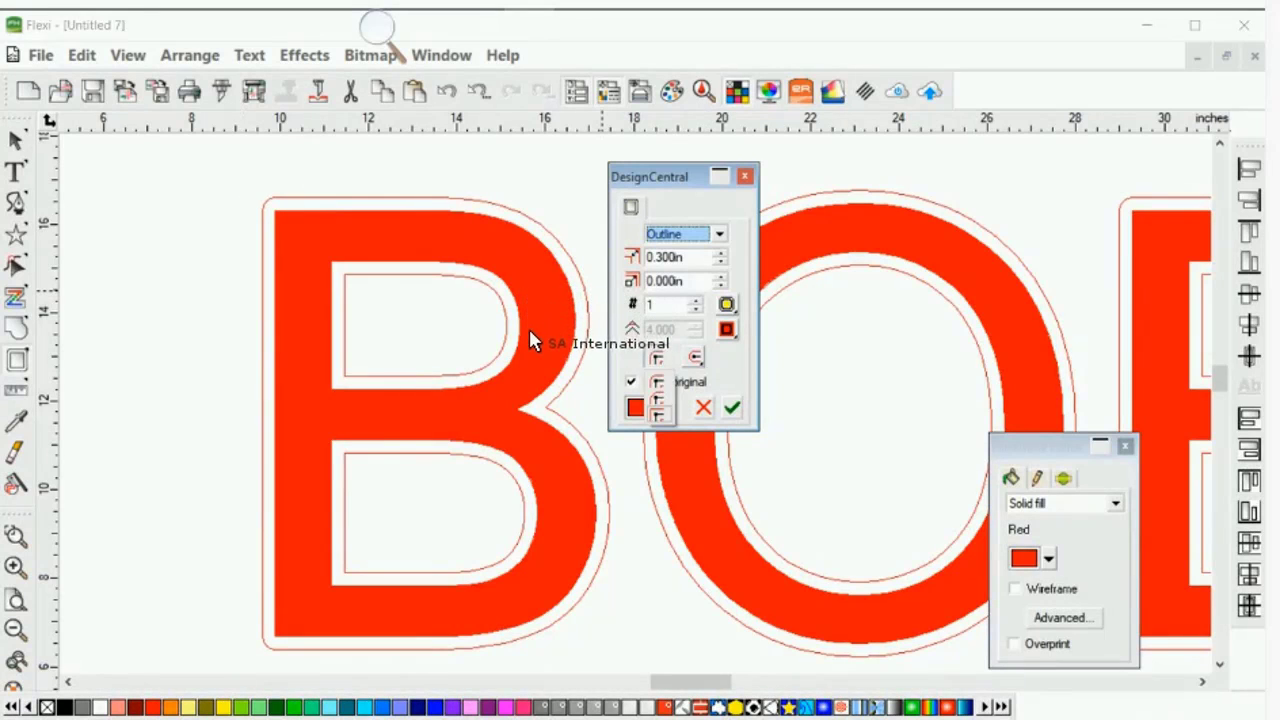
left_click(657, 416)
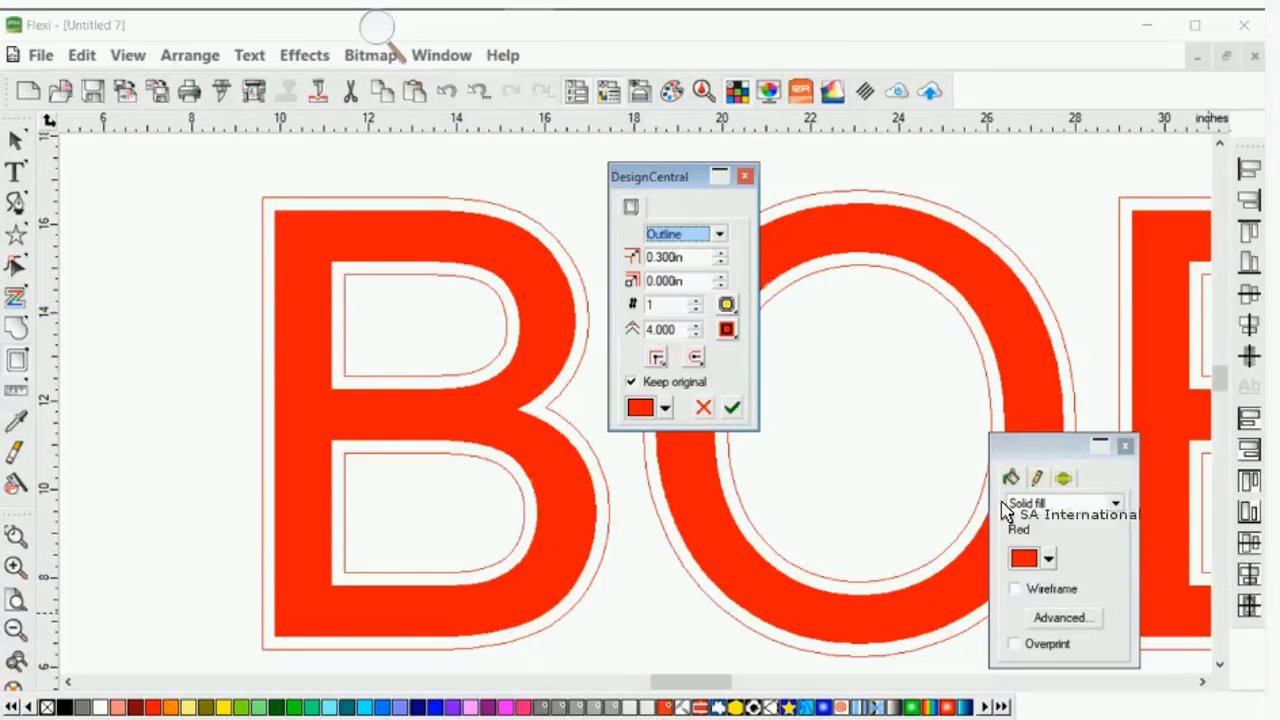
left_click(145, 268)
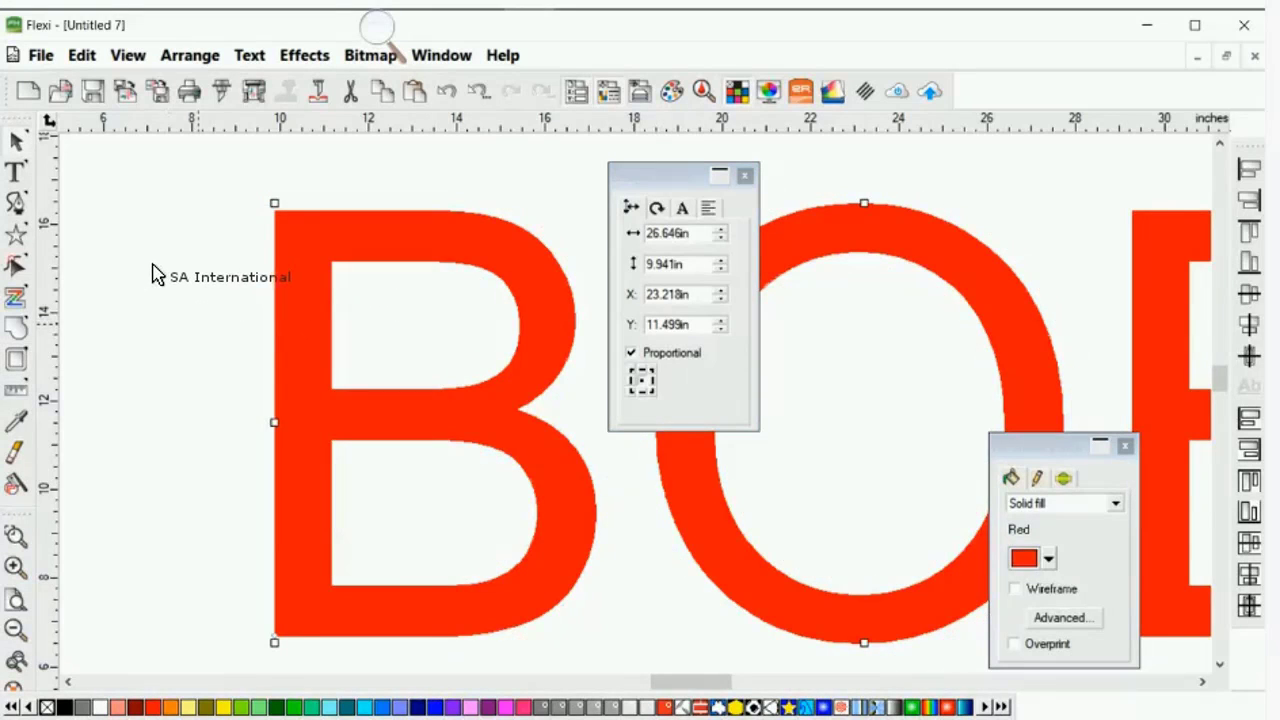
- Move DesignCentral off the BOB text and test selecting the text with a marquee that only partly covers it
scroll(142, 275, "down", 2)
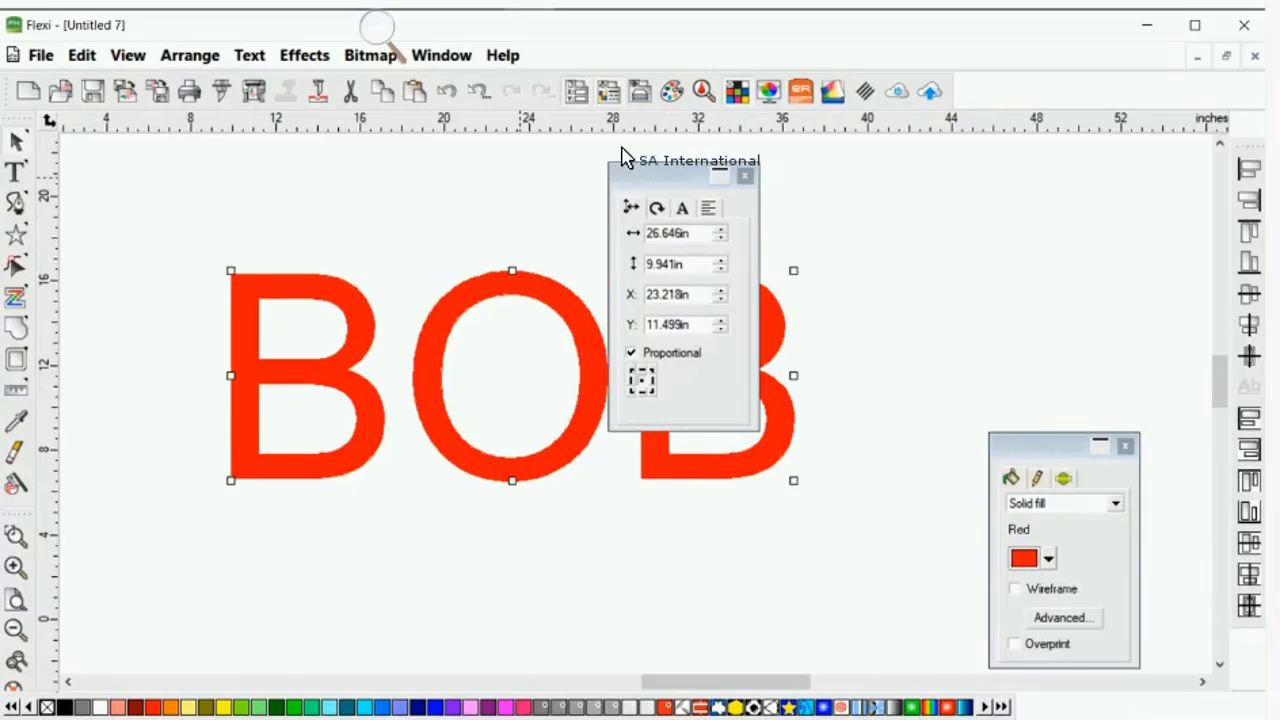
left_click_drag(668, 176, 928, 195)
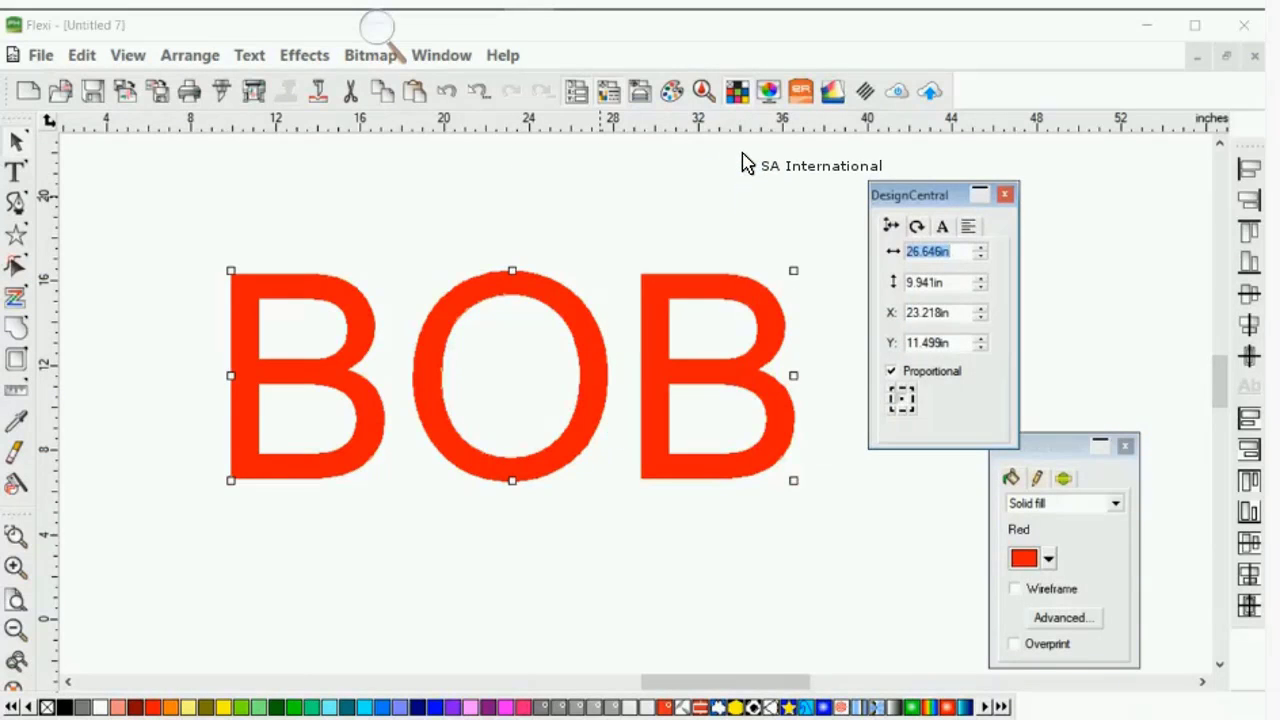
left_click(225, 195)
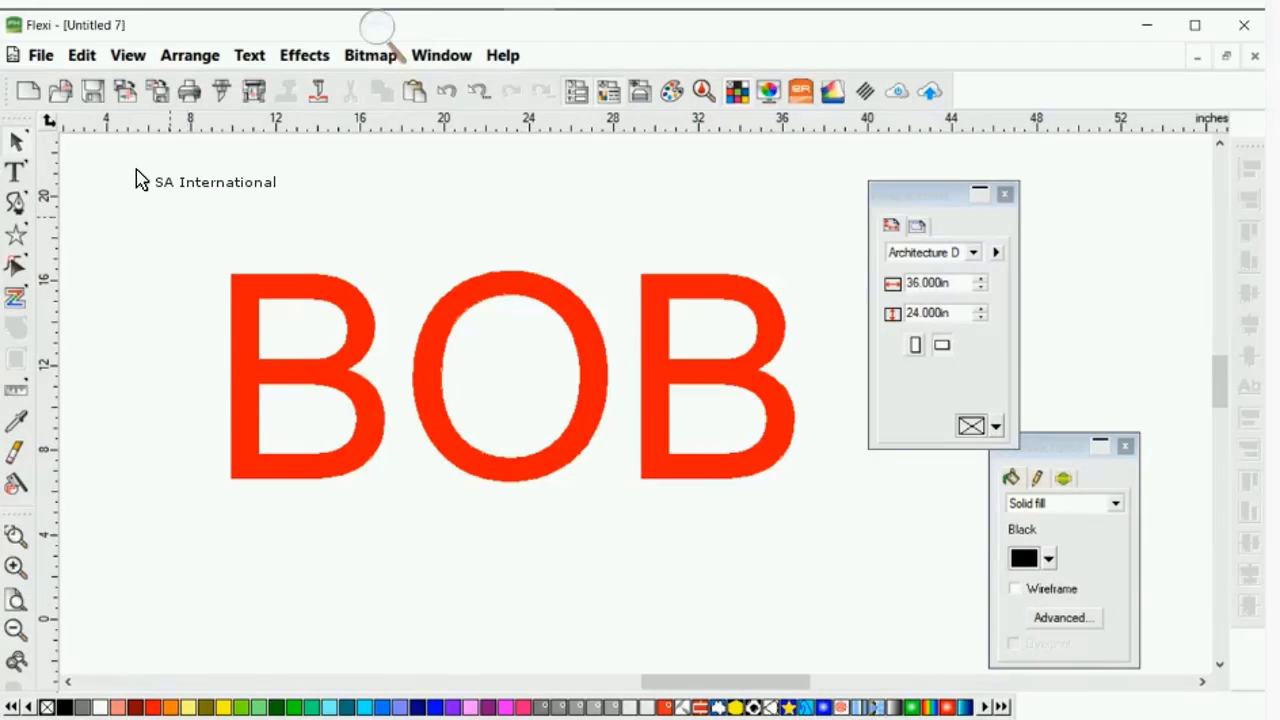
left_click_drag(172, 205, 291, 334)
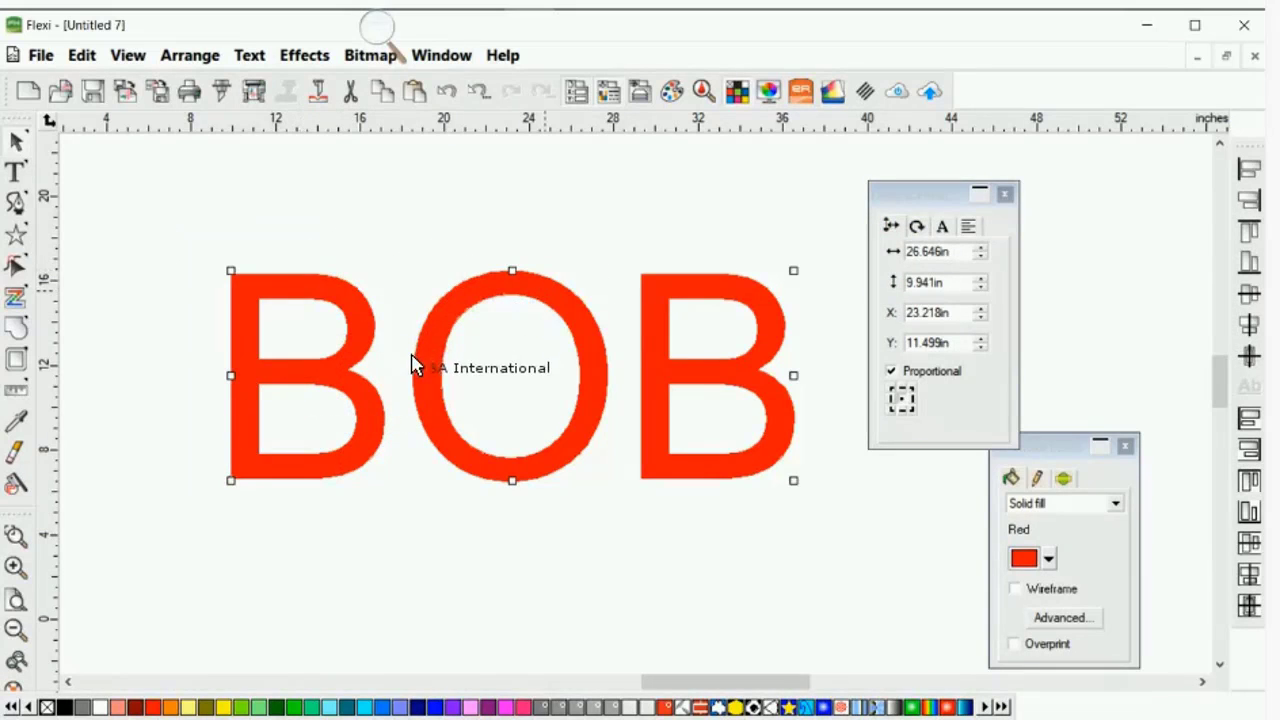
left_click(323, 398)
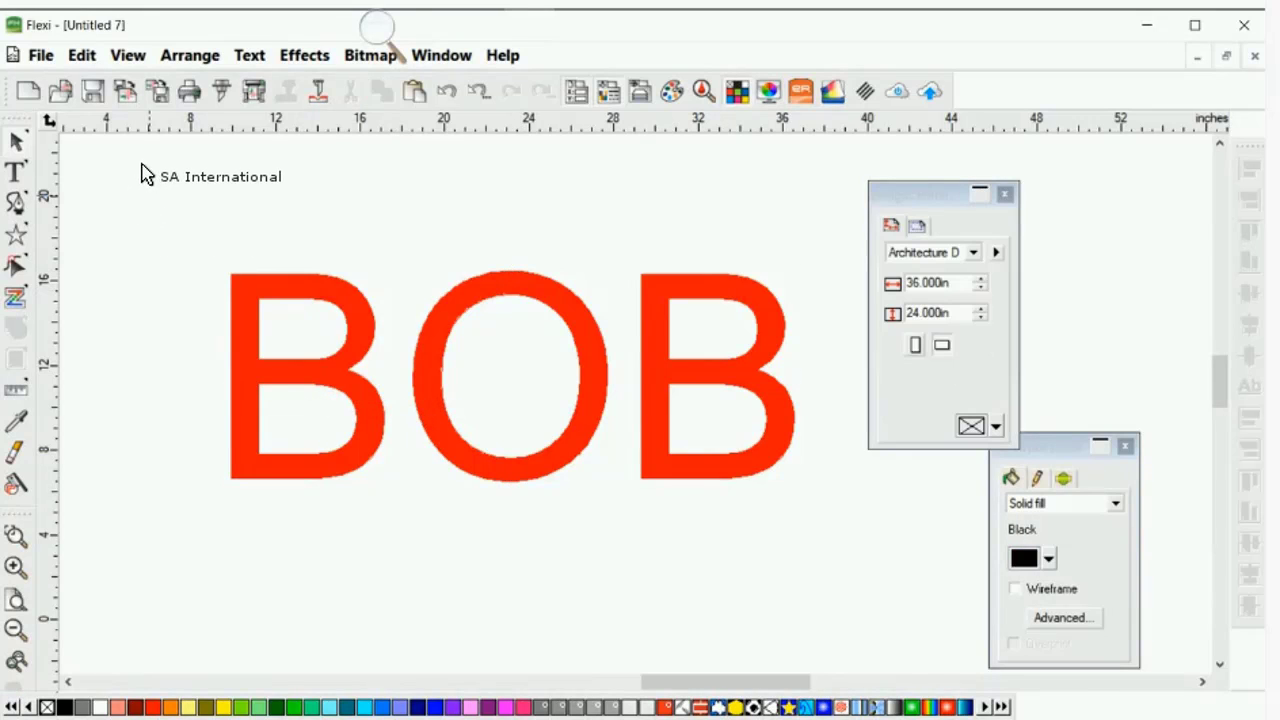
left_click(665, 443)
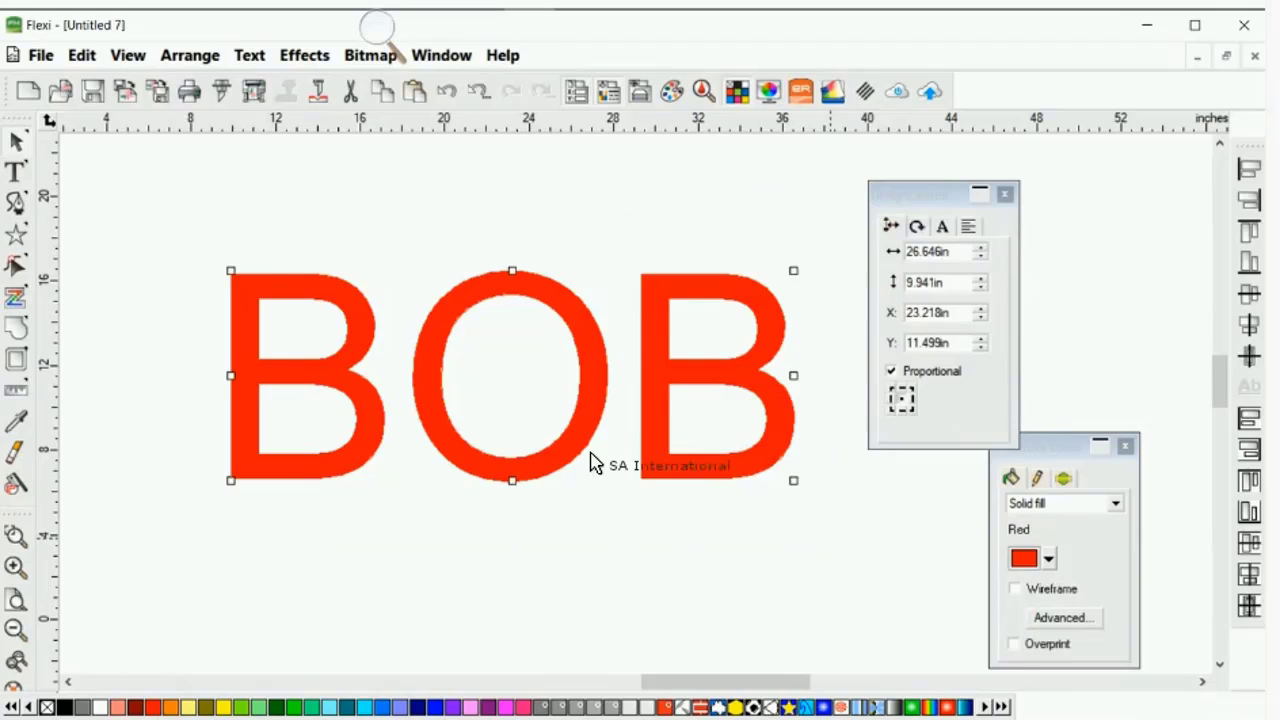
- Draw a five-pointed black star inside the O, with about a 1.2 in outer radius and a 0.45 in inner radius
left_click(18, 232)
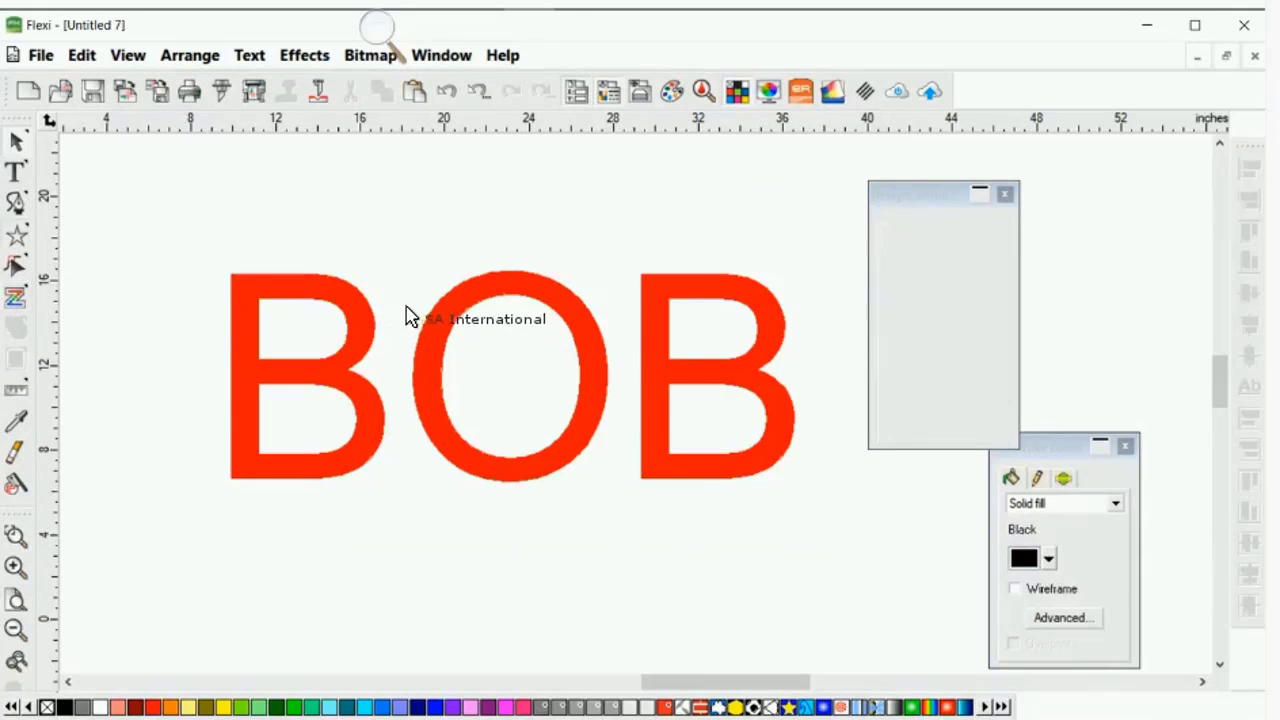
left_click_drag(508, 381, 508, 356)
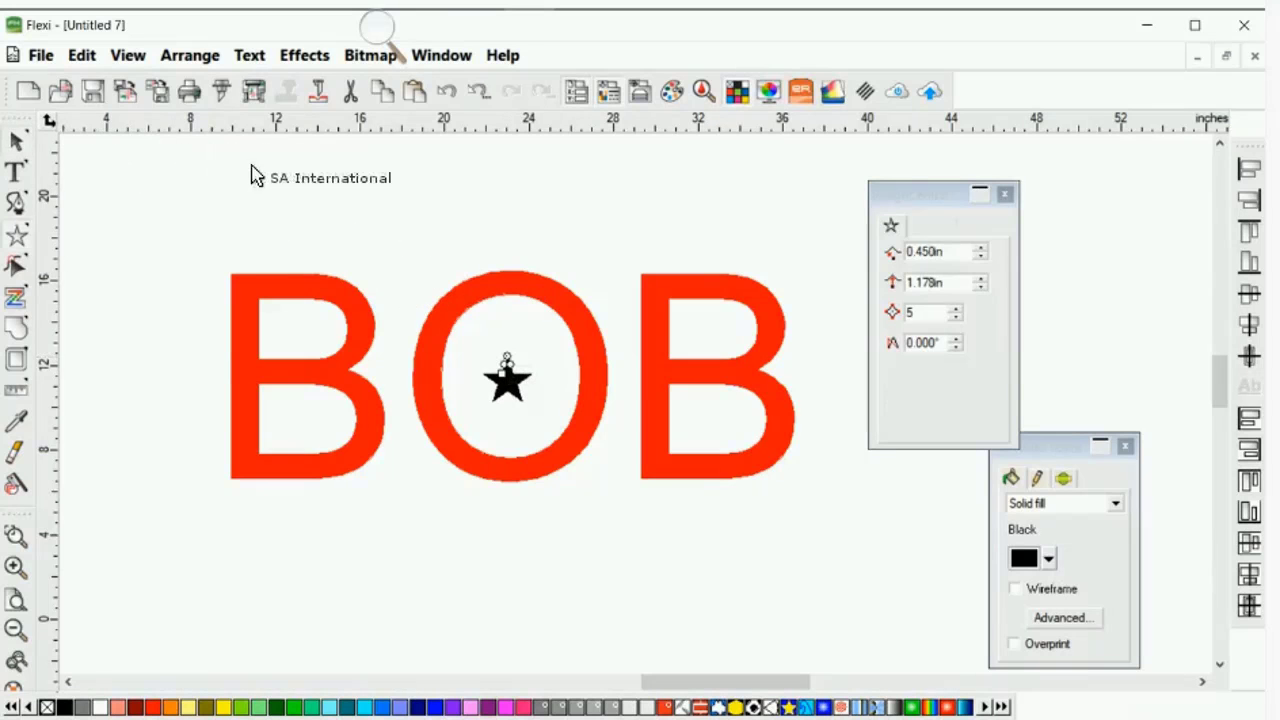
left_click(251, 175)
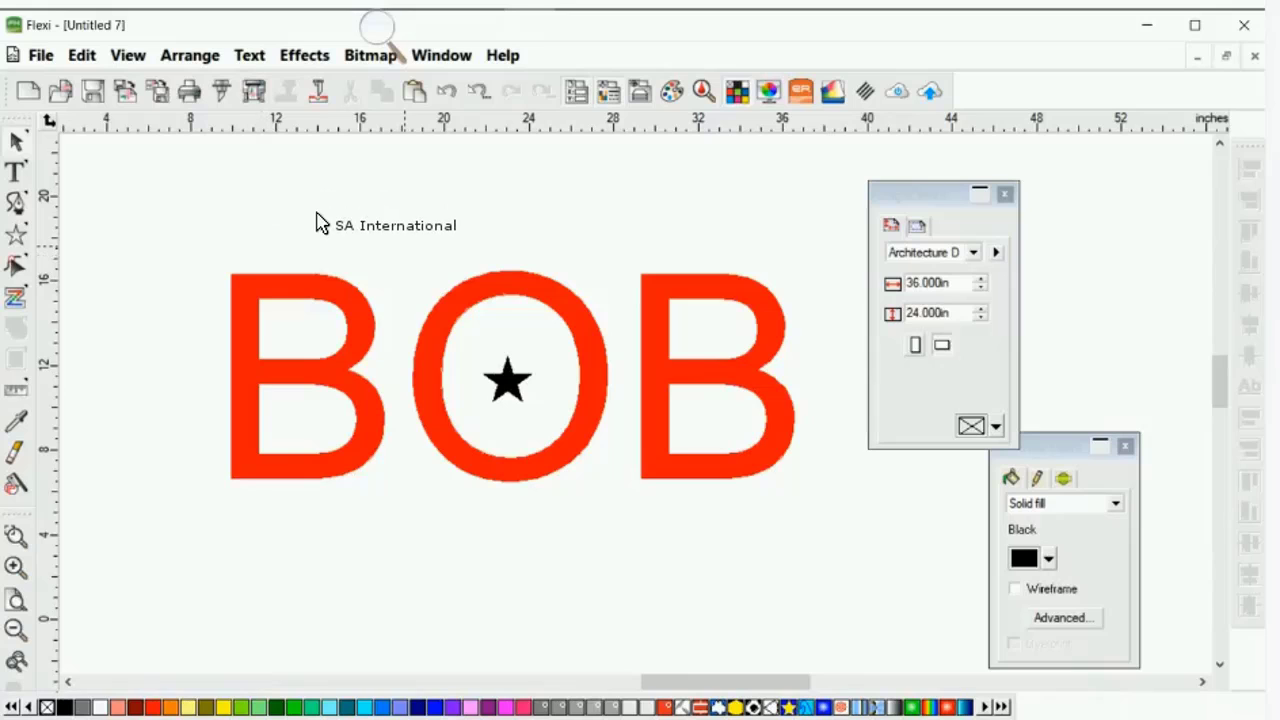
- Test marquee selection on the BOB text and the star, both together and with the star alone, and clear the selection
left_click(494, 418)
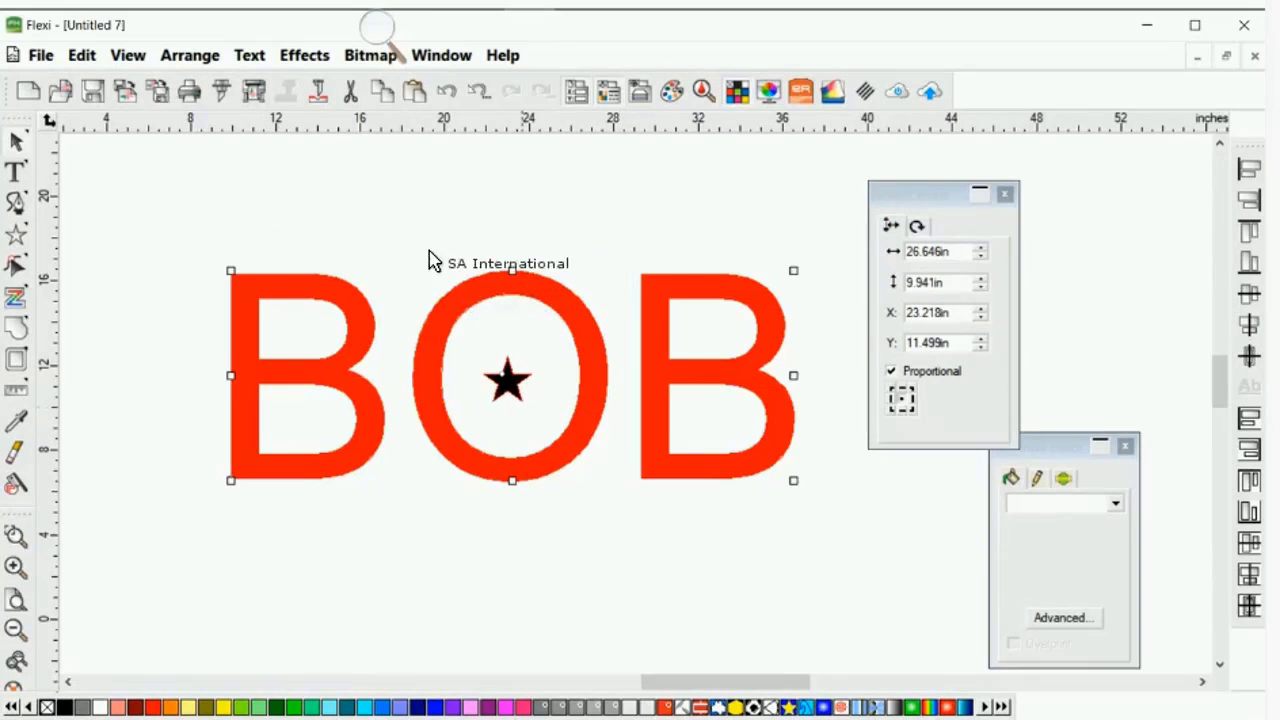
left_click(371, 158)
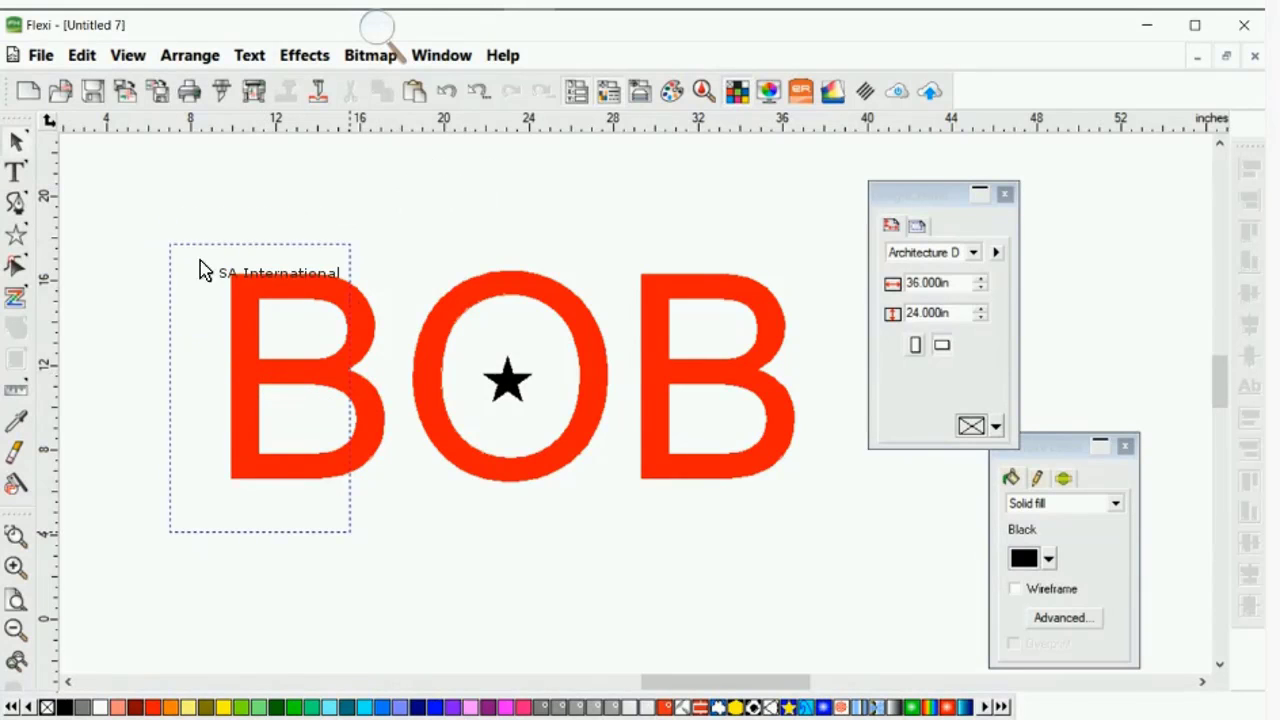
left_click_drag(170, 223, 331, 514)
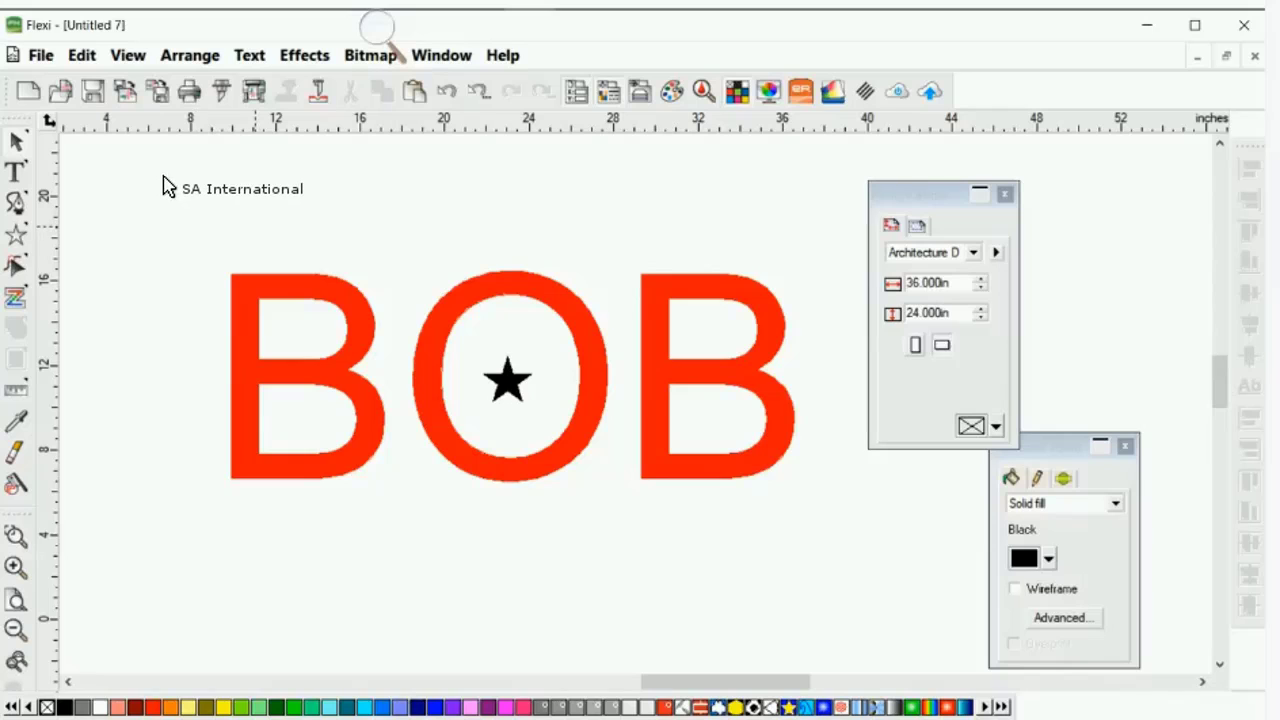
left_click_drag(203, 217, 442, 421)
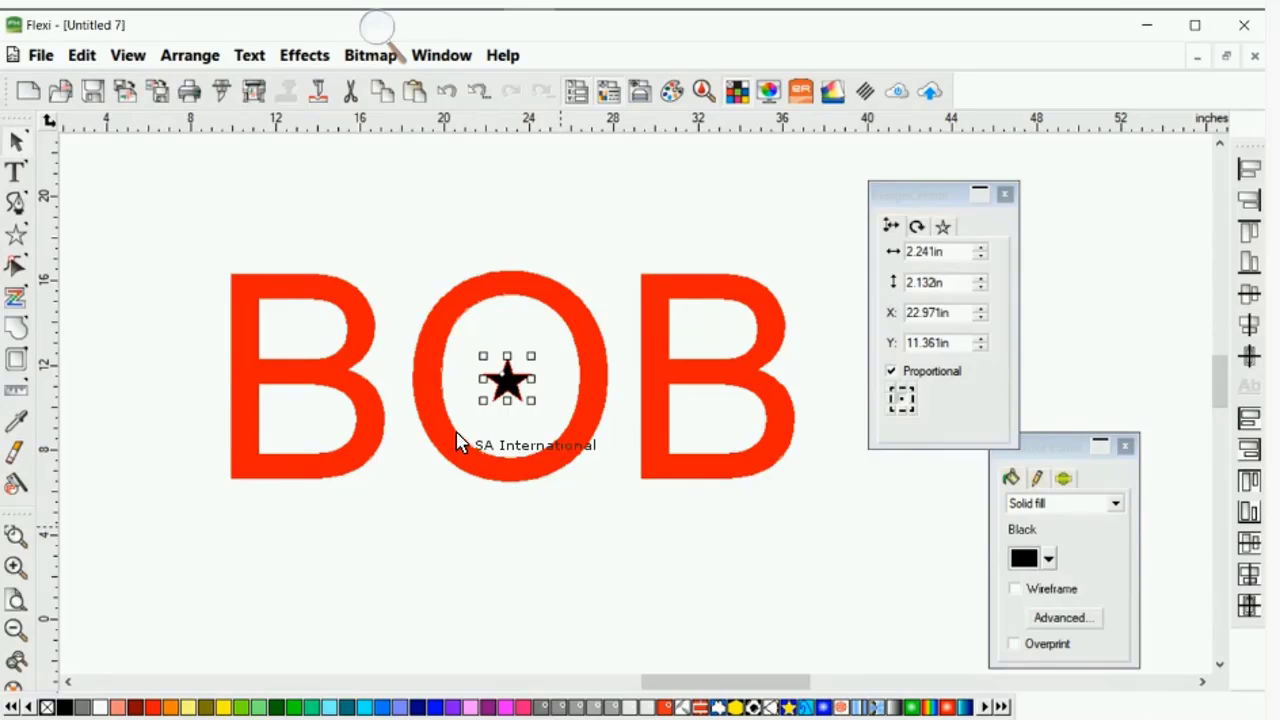
left_click(591, 479)
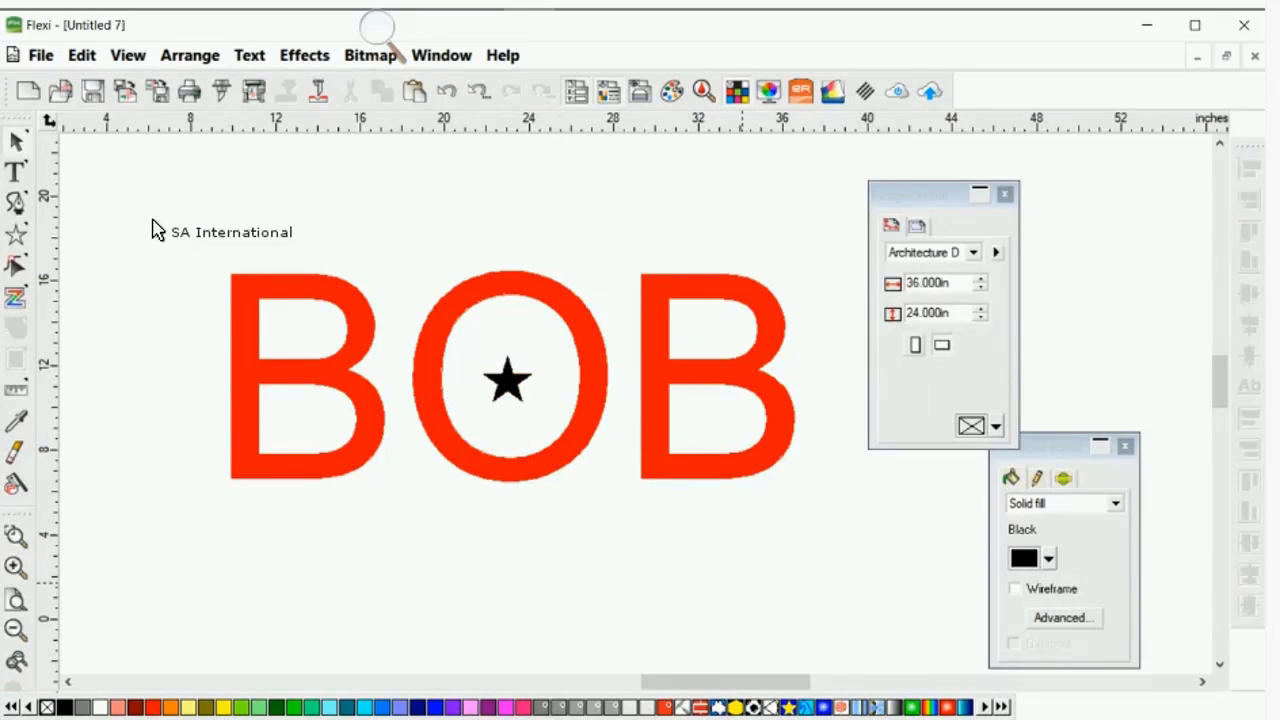
- In the Select Tool preferences, try the By fully enclosing drag-select option and accept the preferences with By touching
left_click(78, 56)
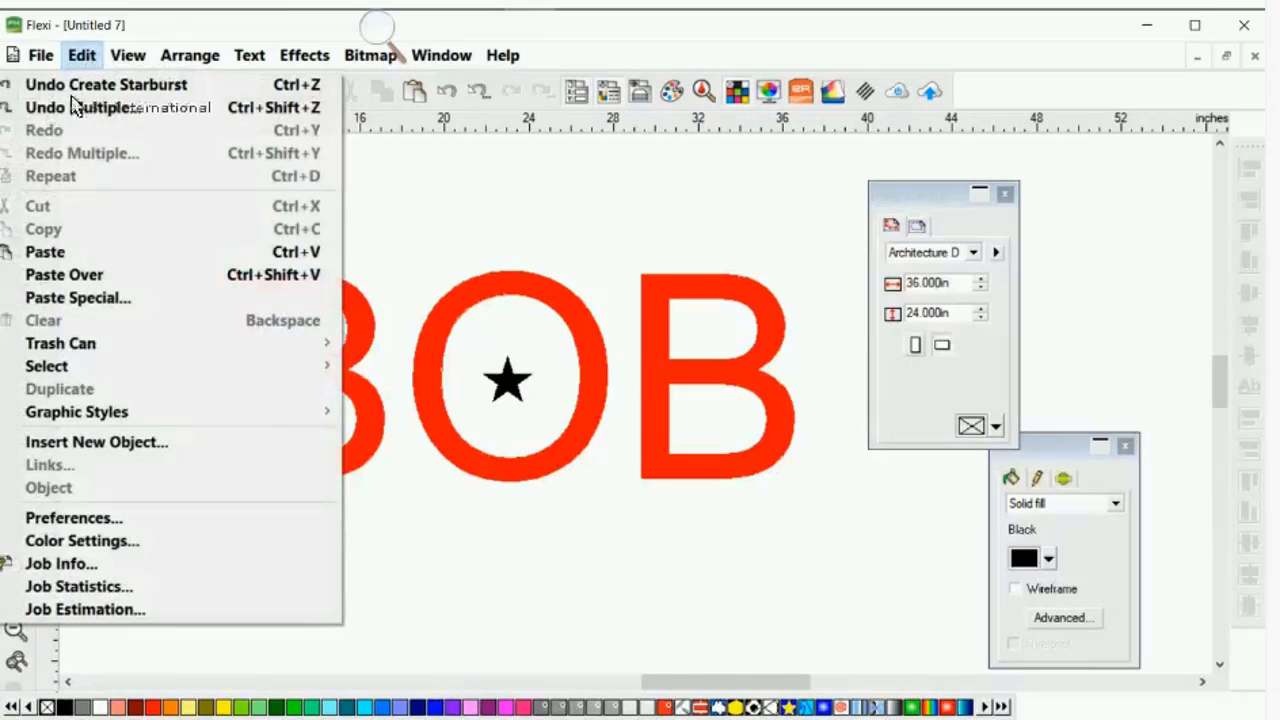
left_click(88, 518)
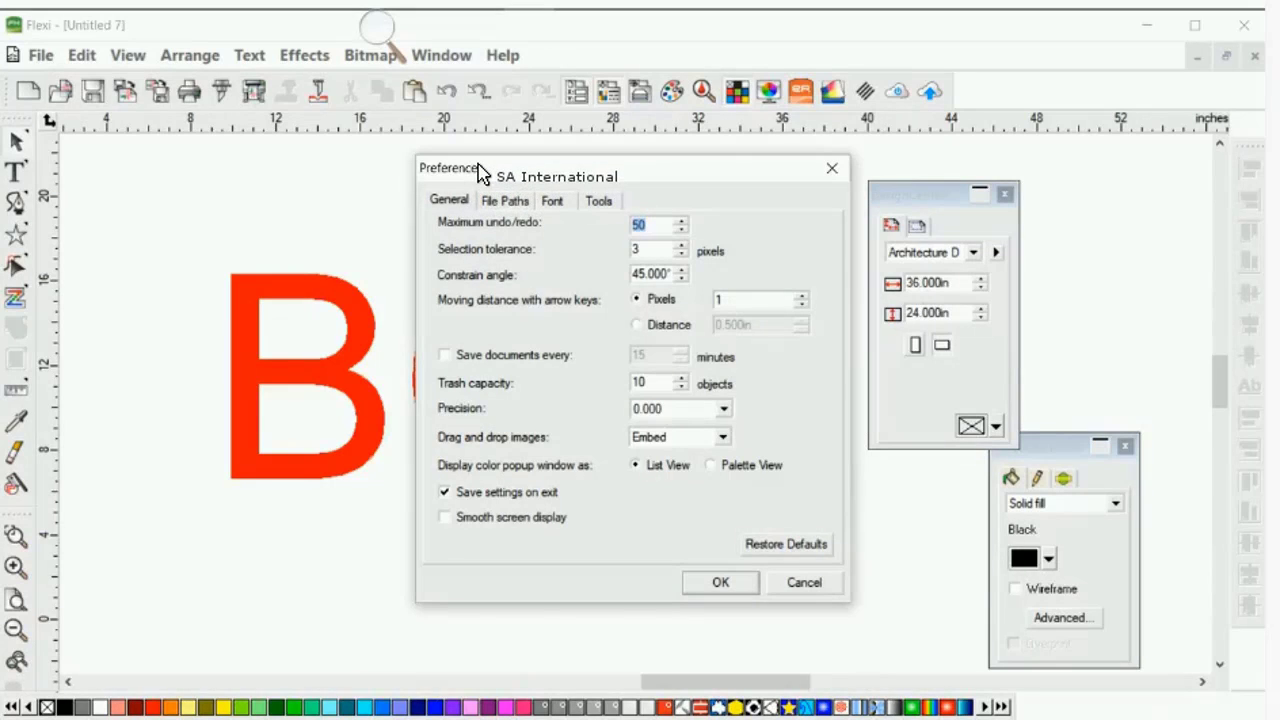
left_click(598, 201)
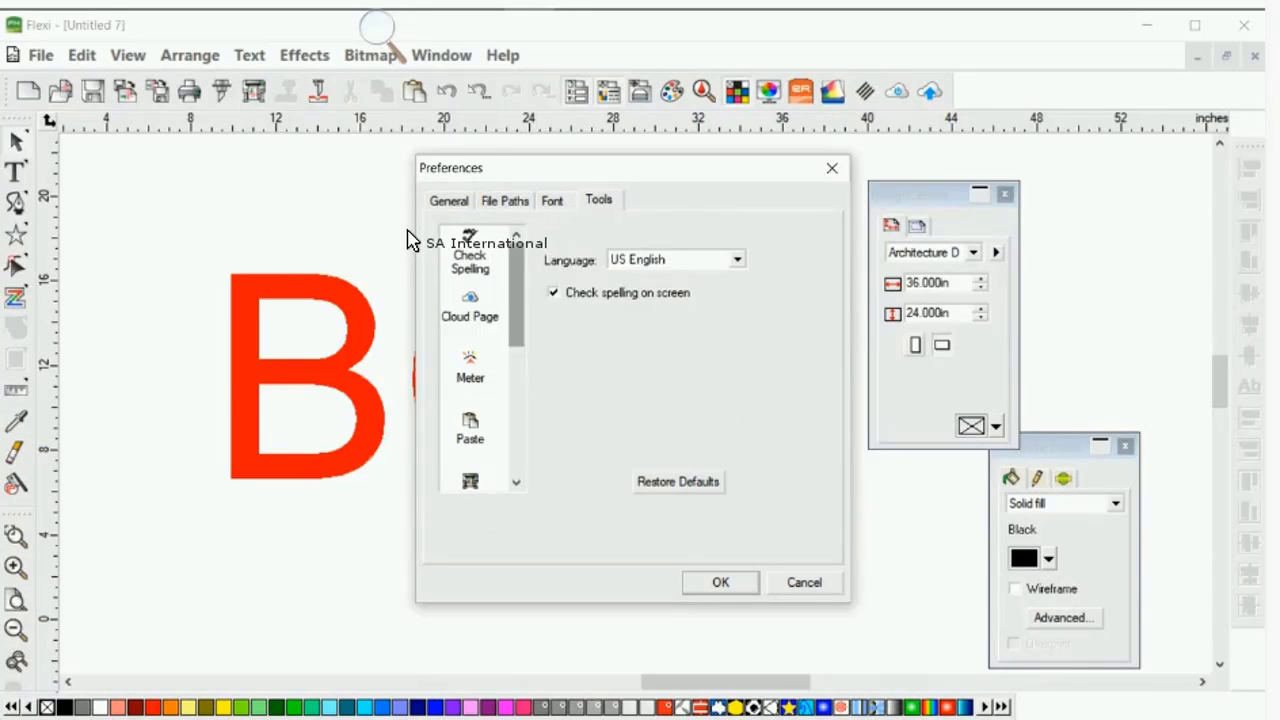
left_click_drag(516, 290, 516, 360)
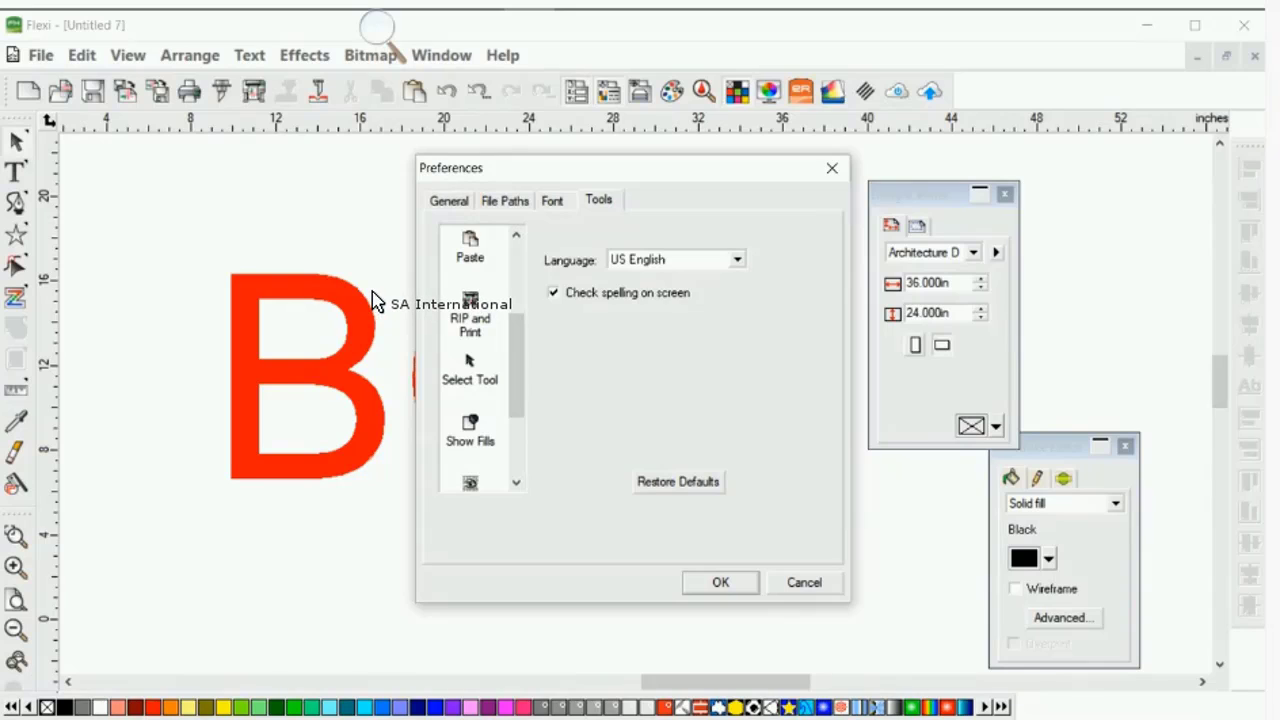
left_click(470, 375)
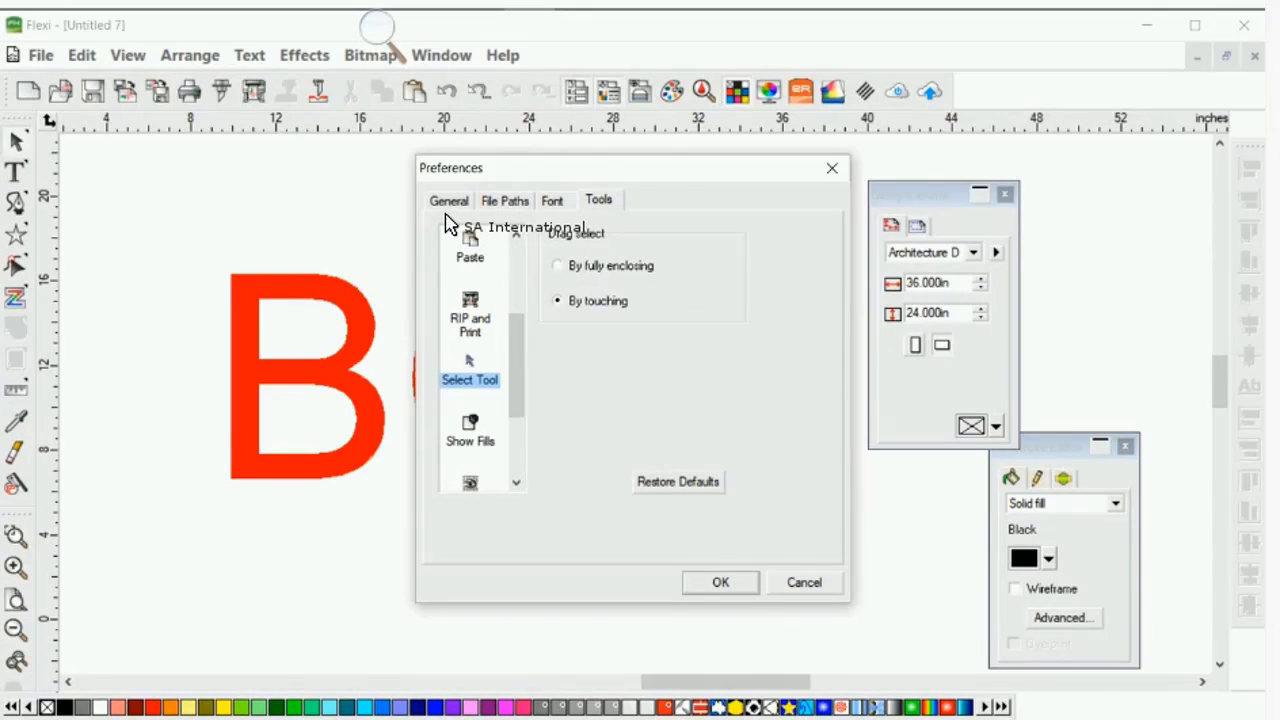
left_click(600, 267)
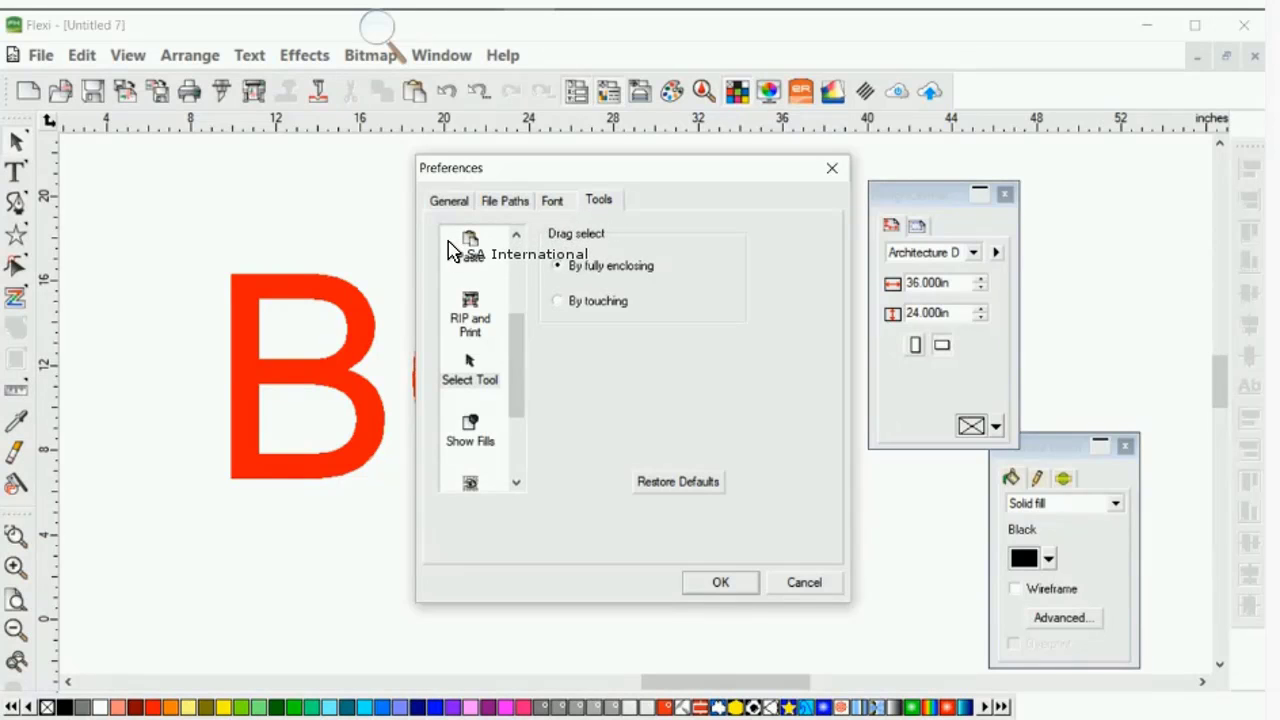
left_click(558, 301)
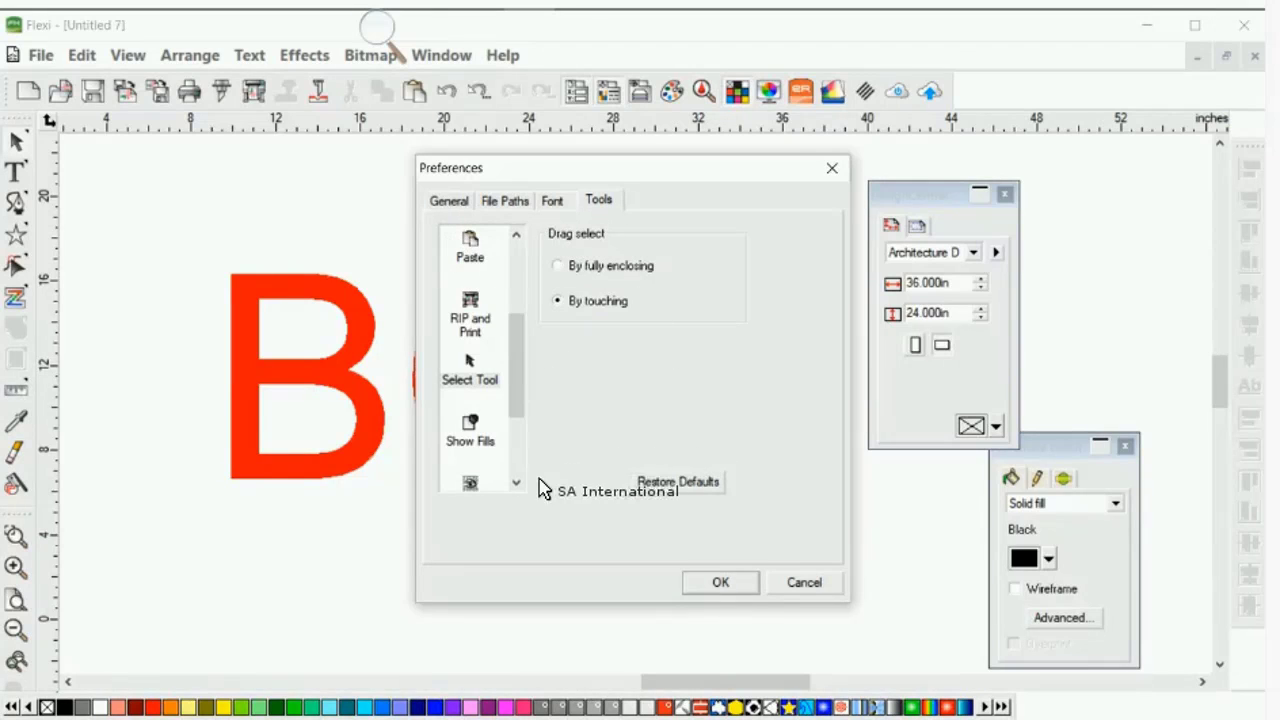
left_click(720, 583)
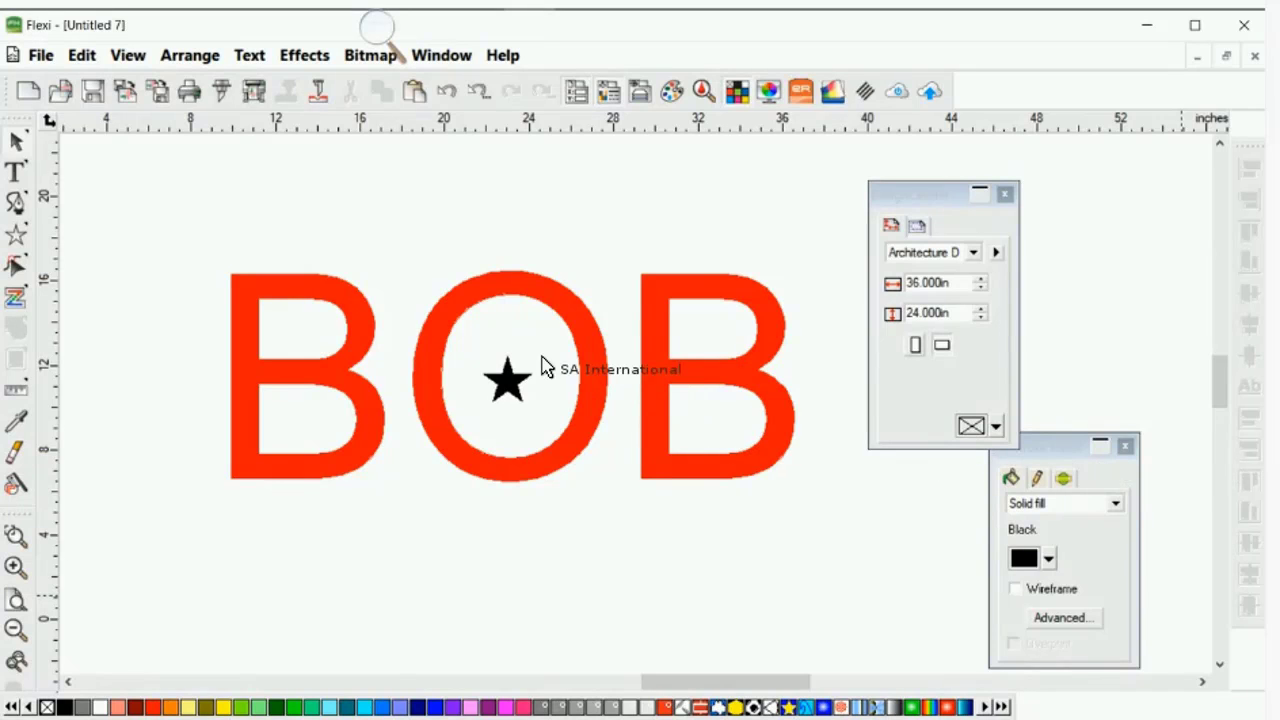
- Fill the BOB text with Light Cyan and deselect it
left_click(368, 481)
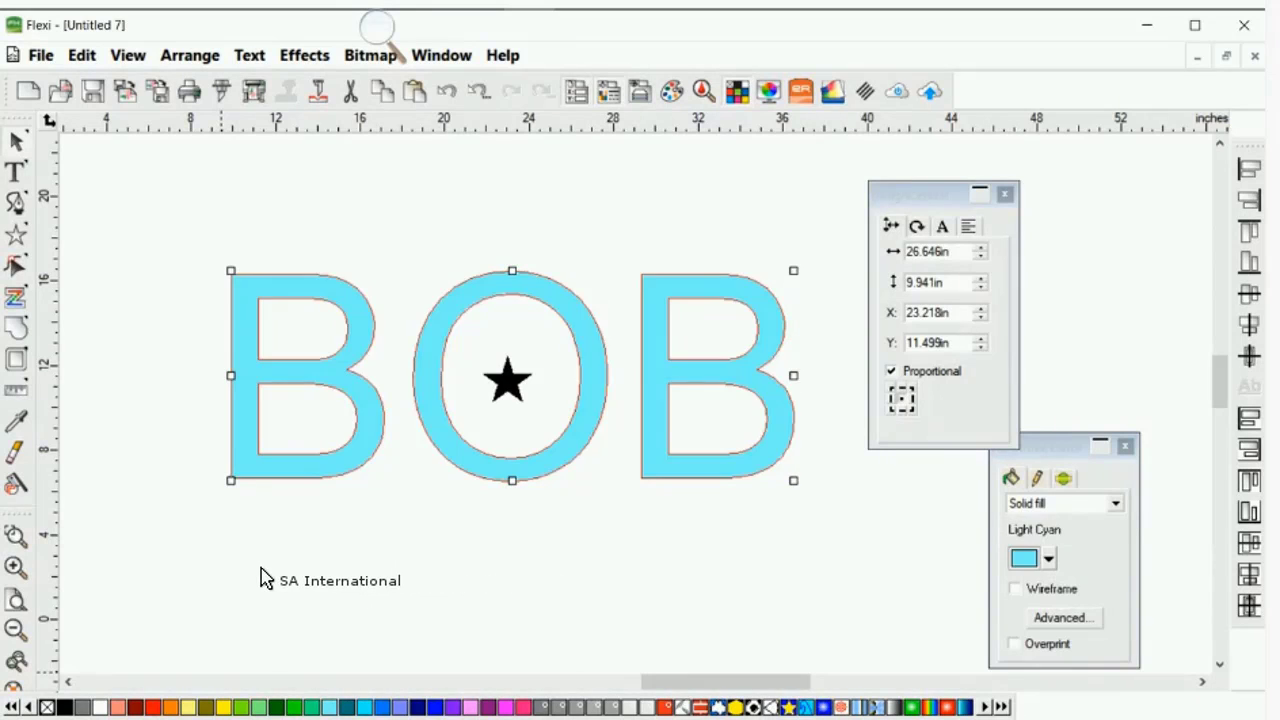
left_click(380, 418)
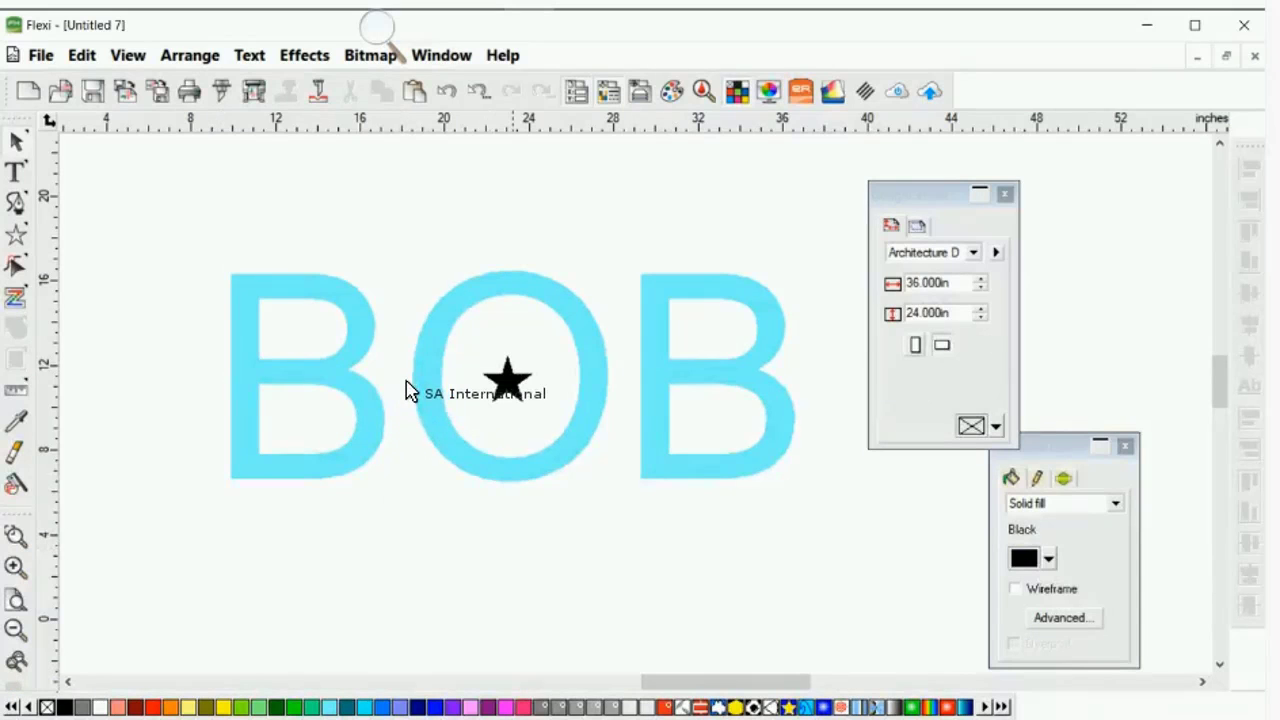
left_click(408, 420)
left_click(408, 465)
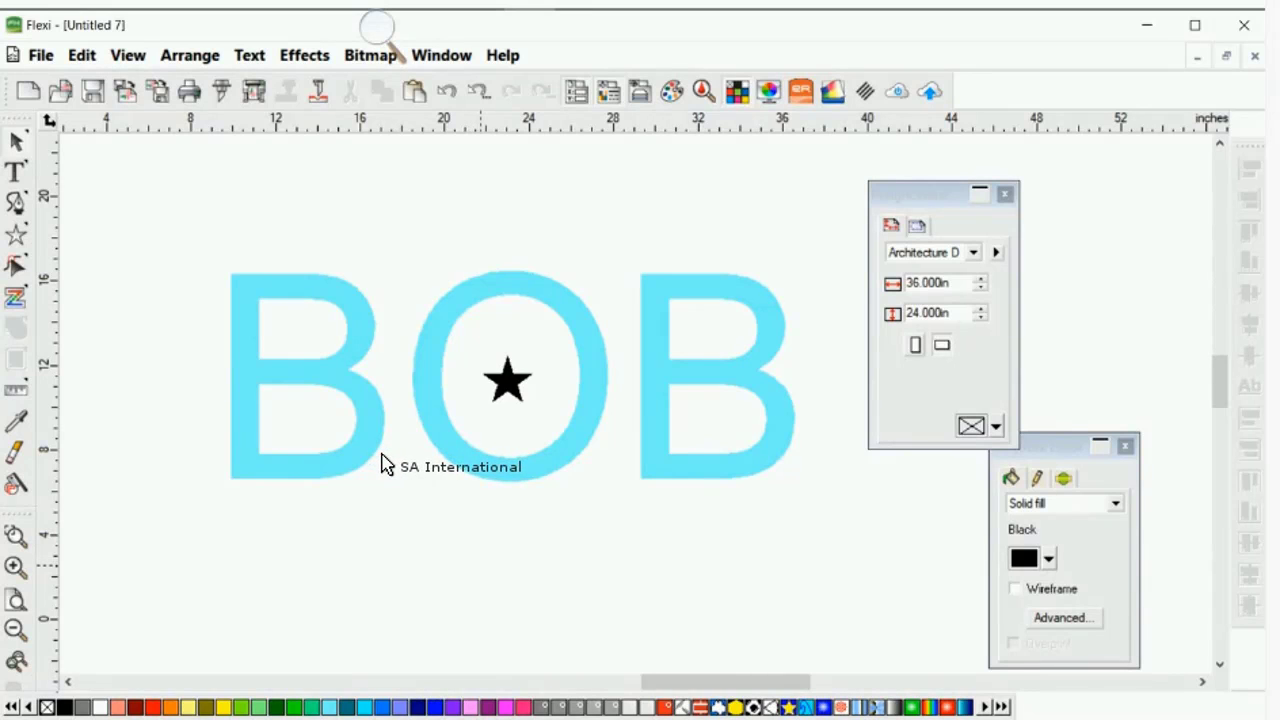
- Add a 0.500 in Contour Cut around the BOB text in Red and deselect it
left_click(245, 378)
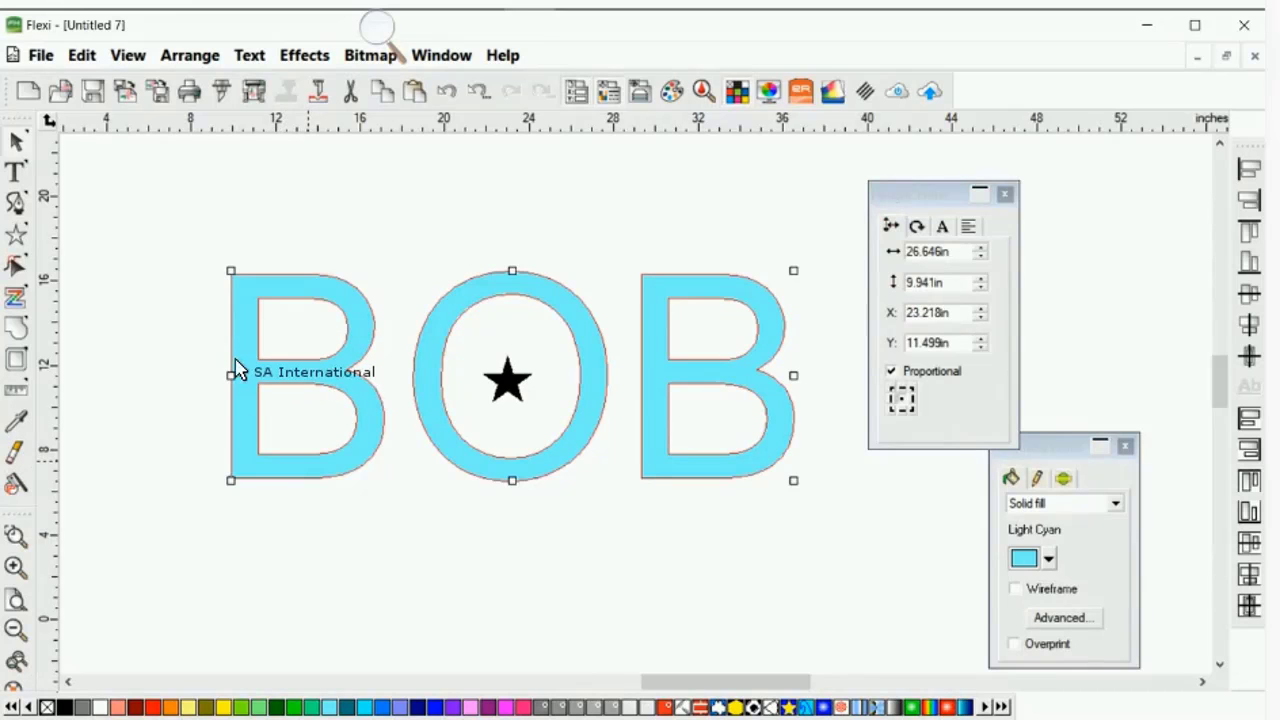
left_click(282, 56)
left_click(120, 176)
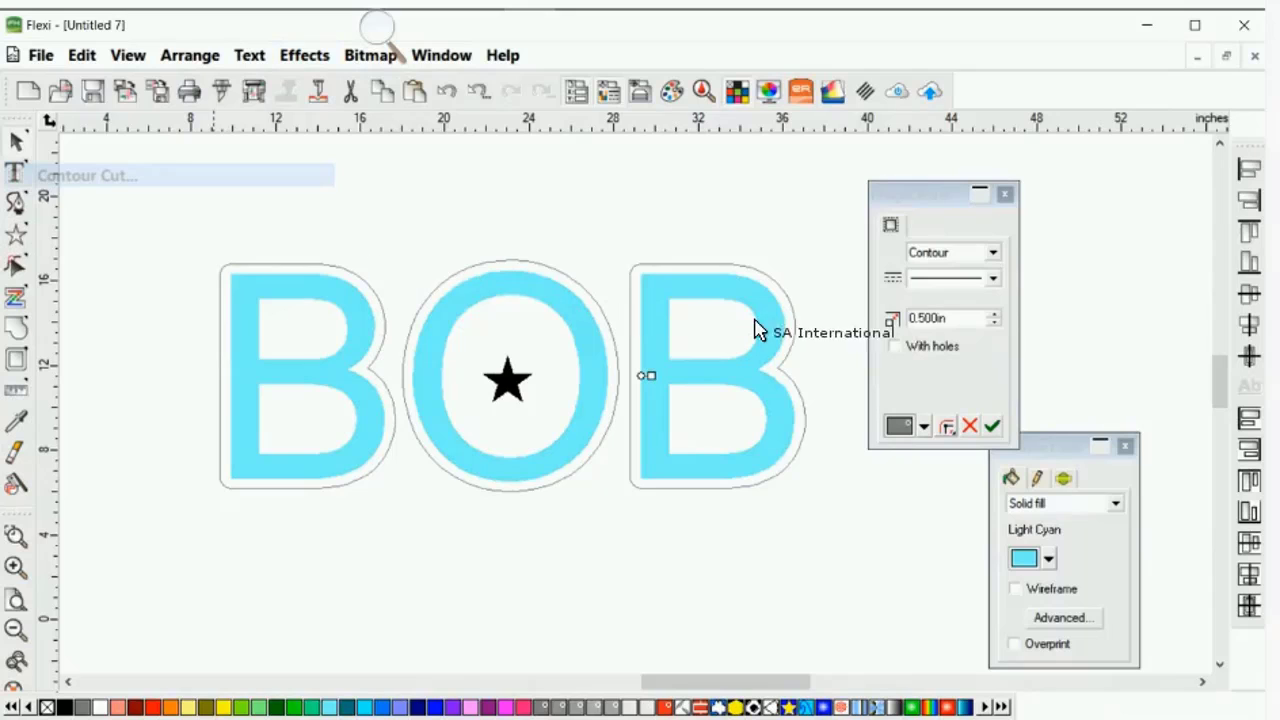
left_click(924, 427)
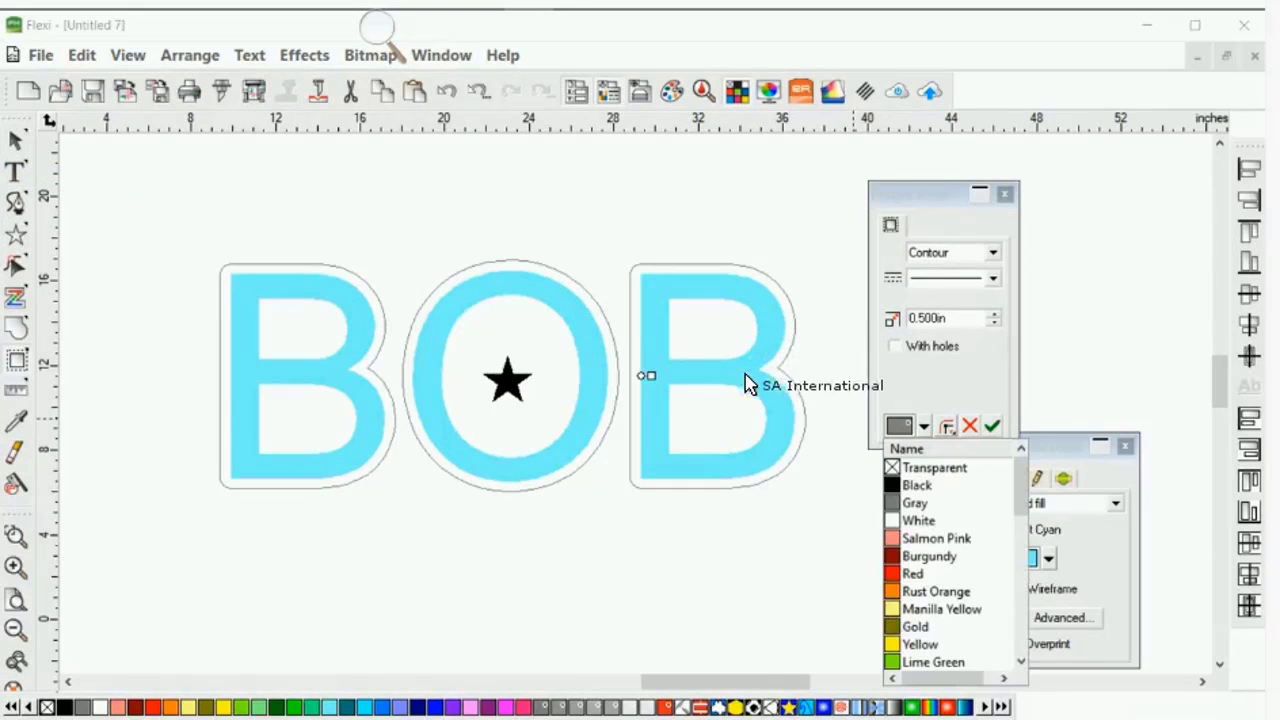
left_click(912, 573)
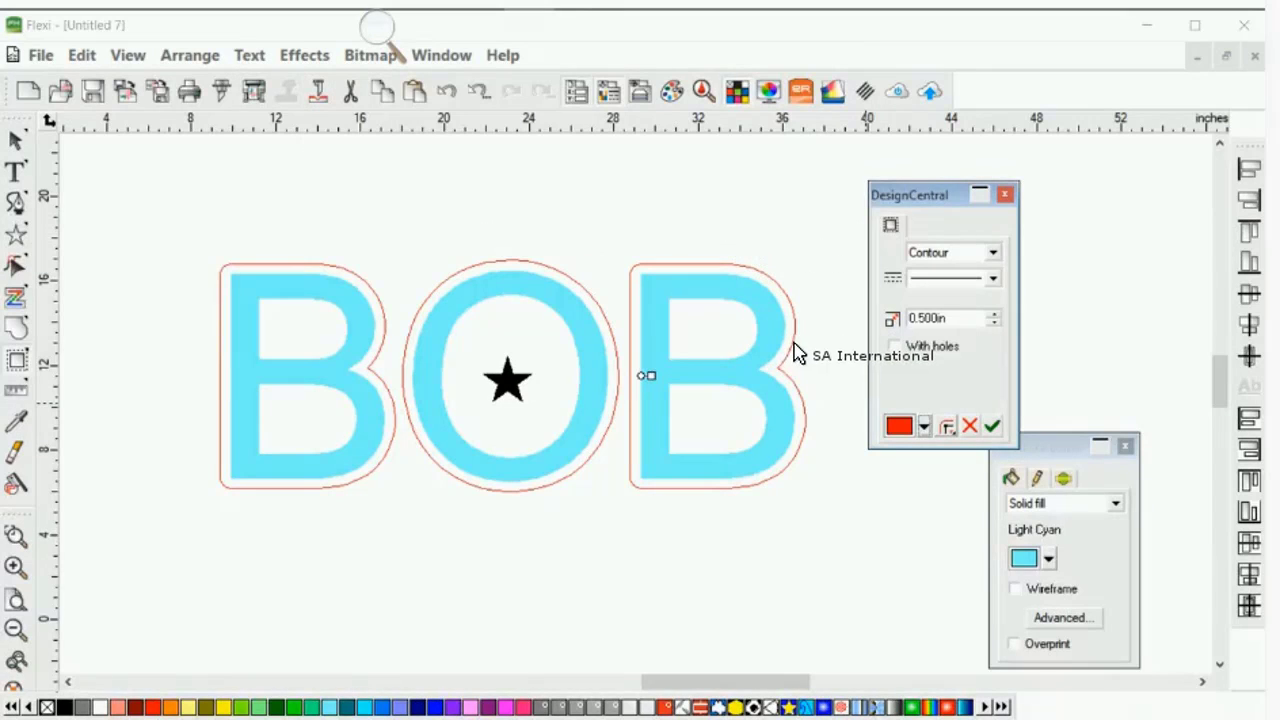
left_click(540, 410)
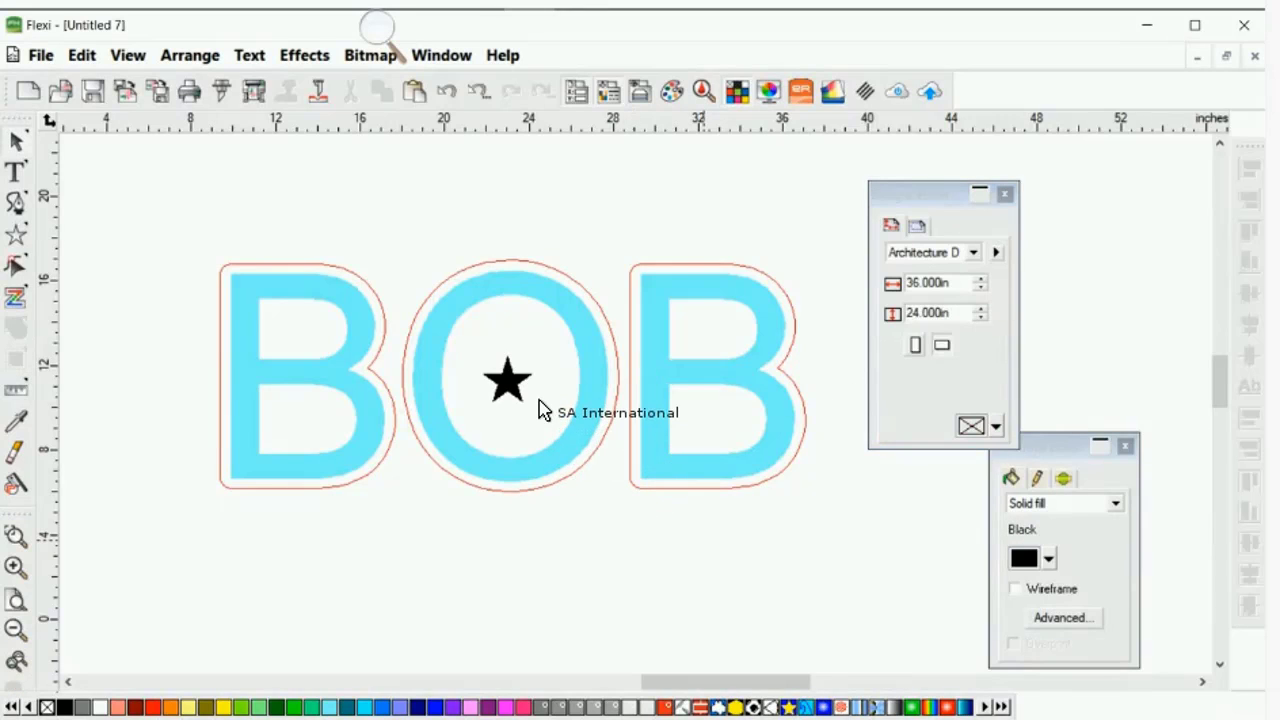
- Reselect the contour-cut BOB text, review its contour settings and color choices, and clear the selection
left_click(537, 398)
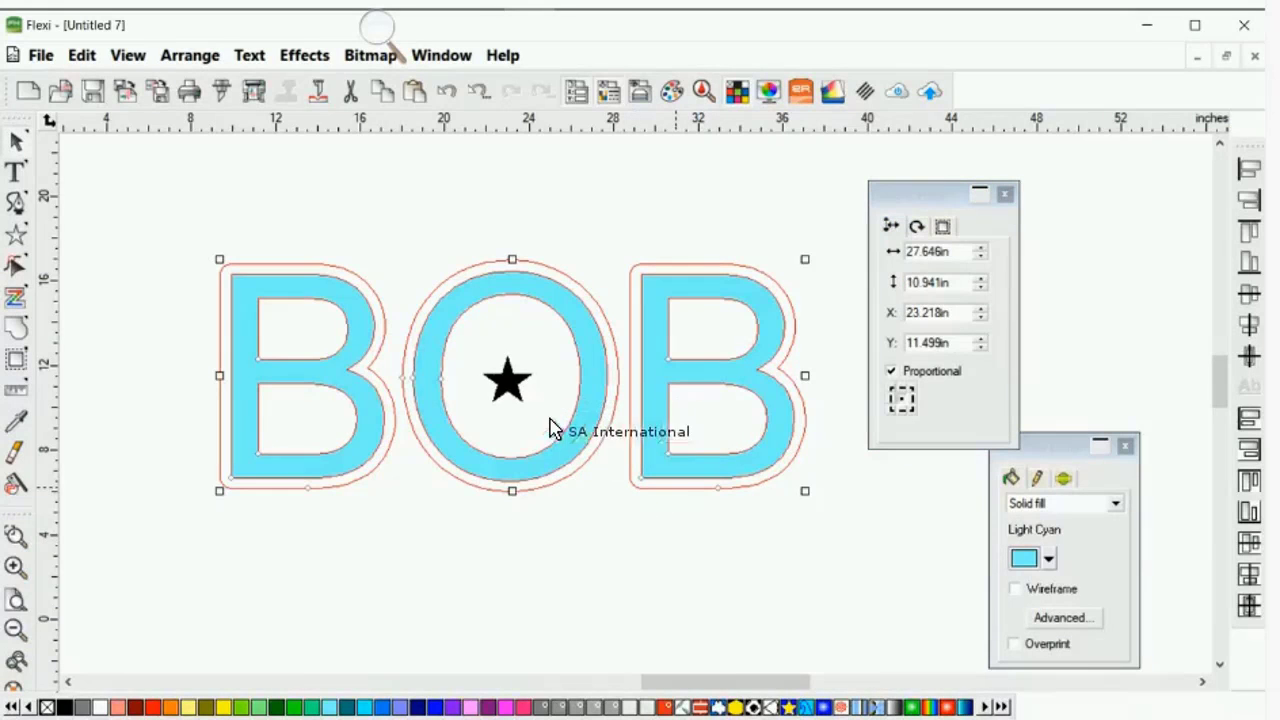
left_click(943, 227)
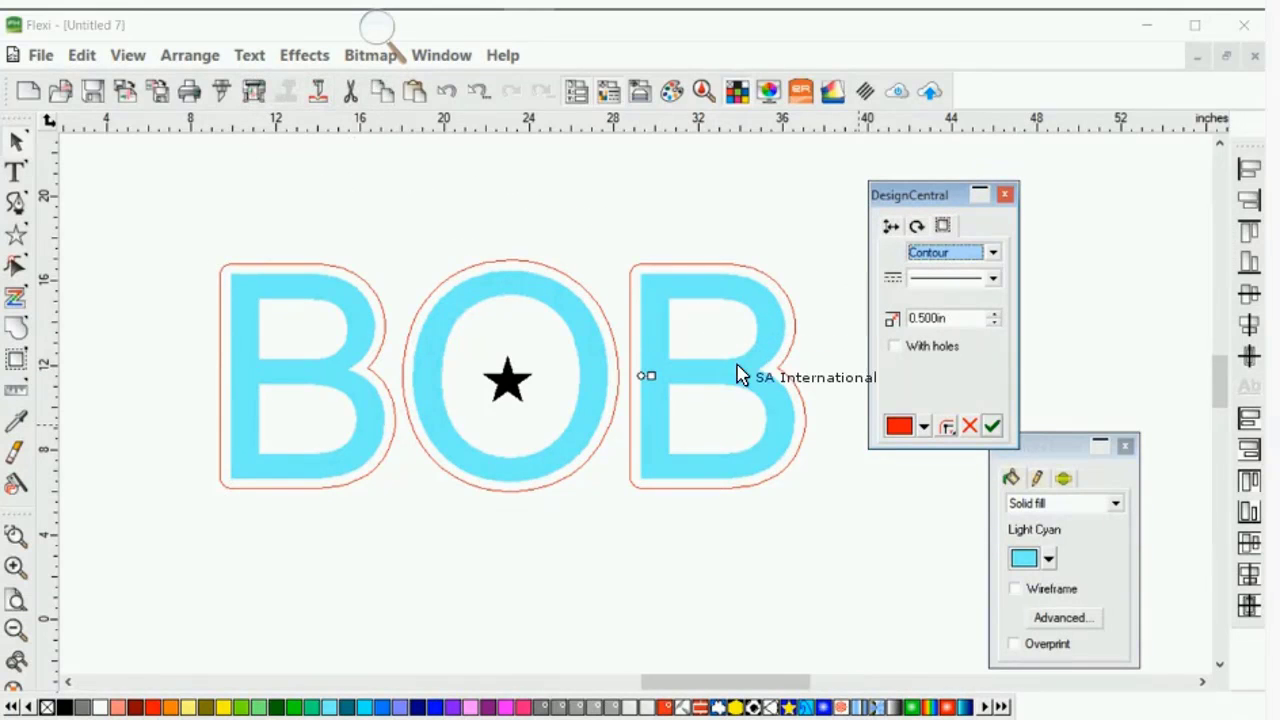
left_click(924, 427)
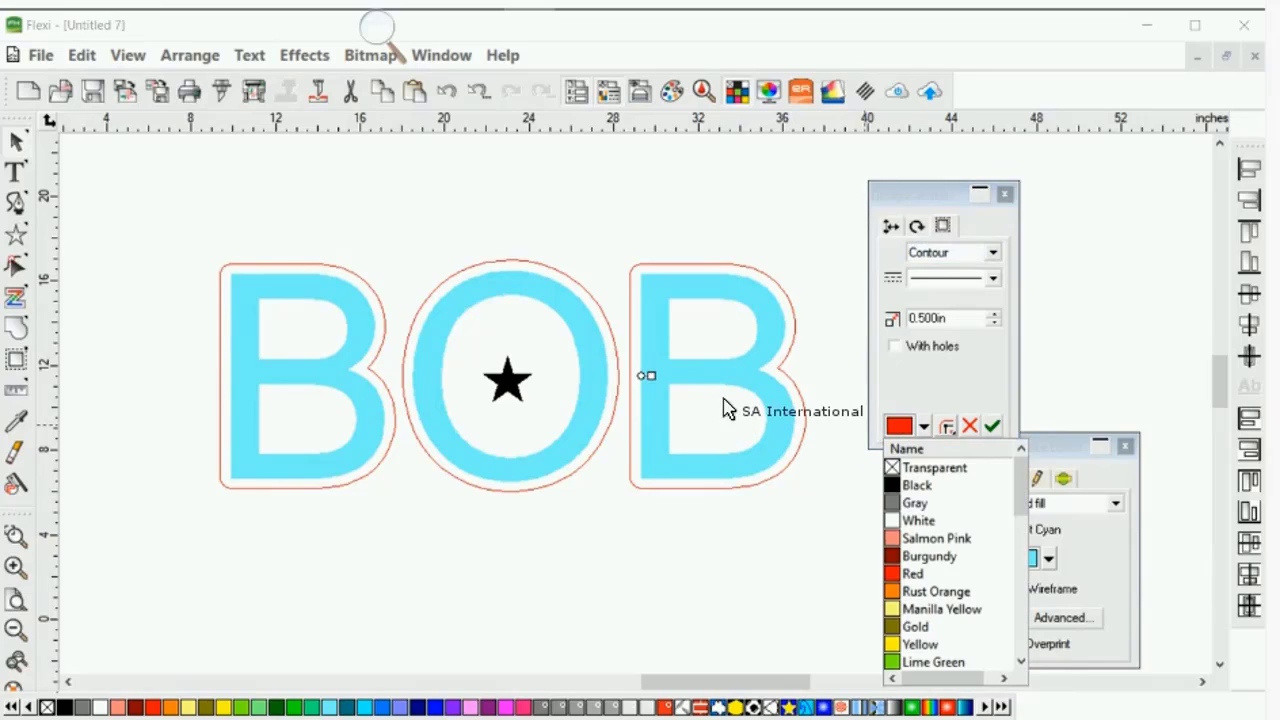
left_click(760, 307)
left_click(474, 491)
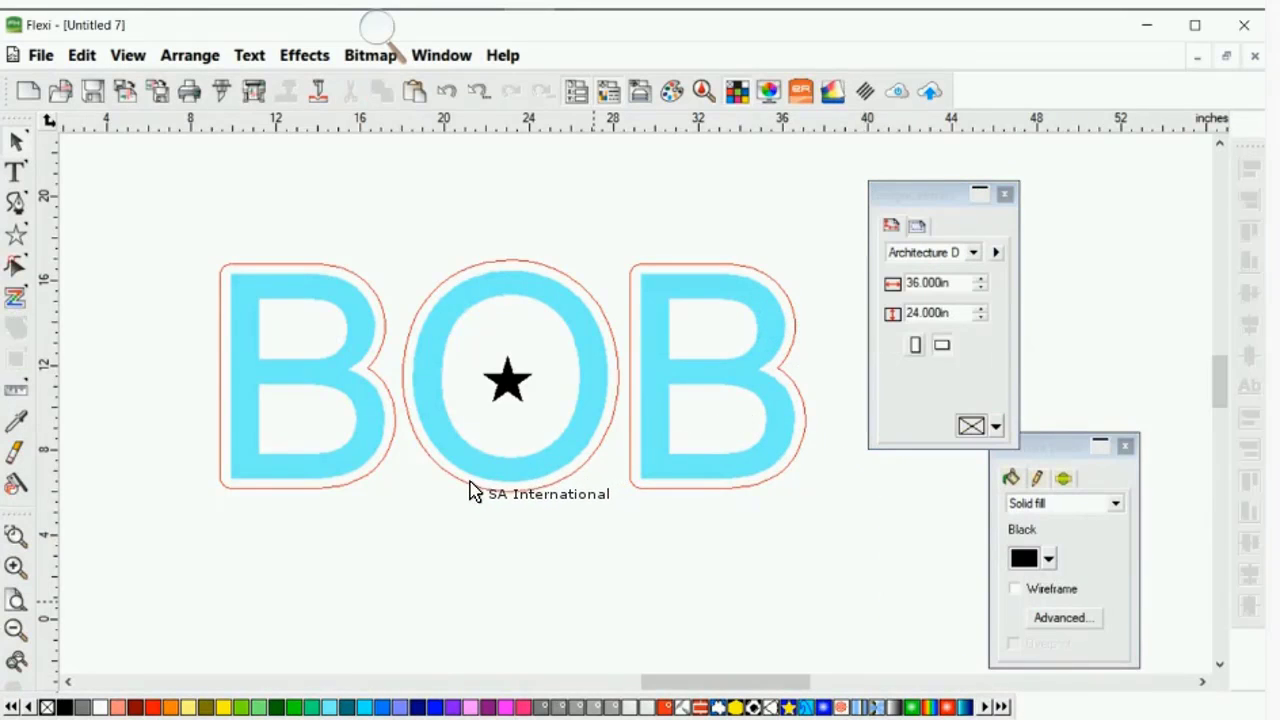
left_click(418, 408)
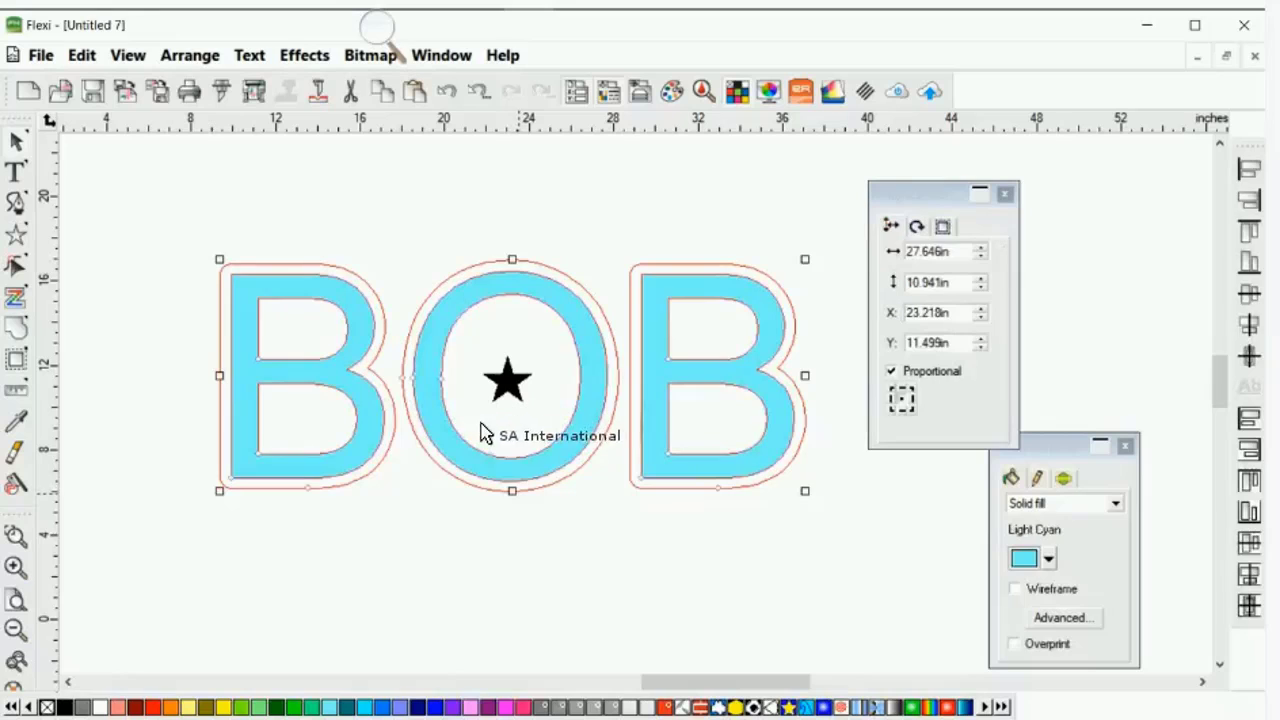
left_click(494, 445)
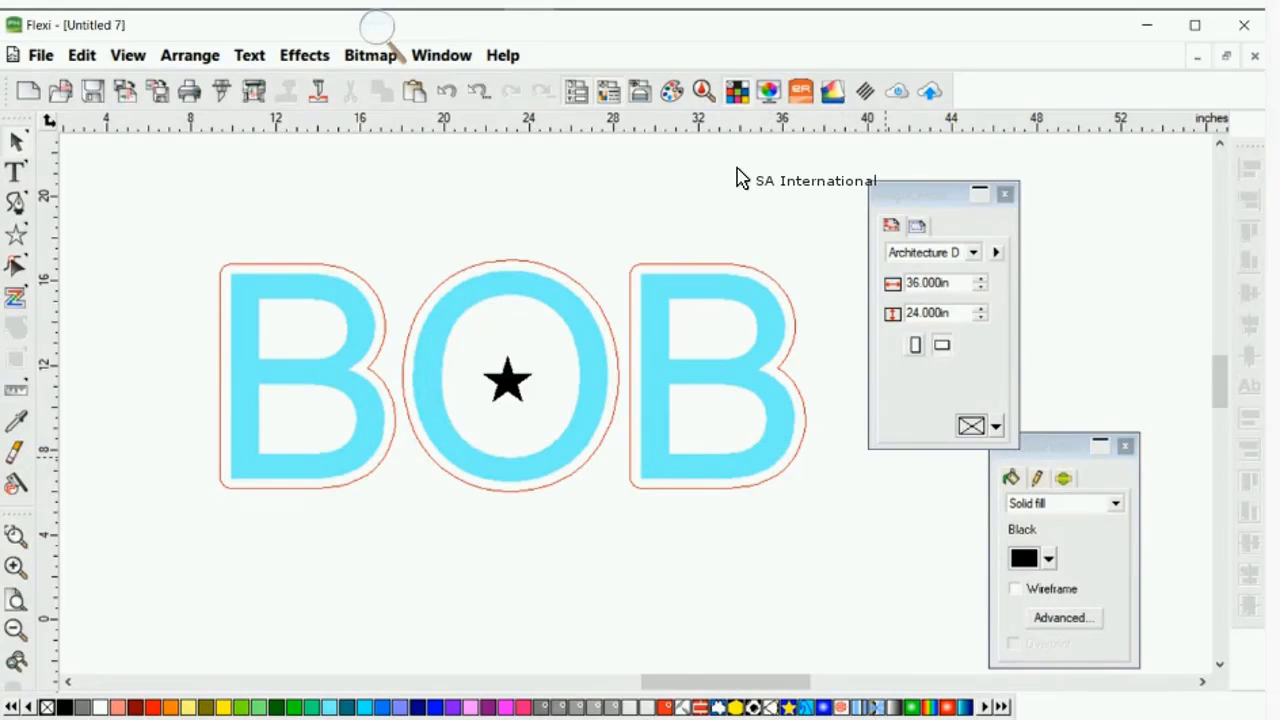
- Move DesignCentral closer to the artwork, undo the contour cut and select the BOB text
left_click_drag(915, 194, 872, 166)
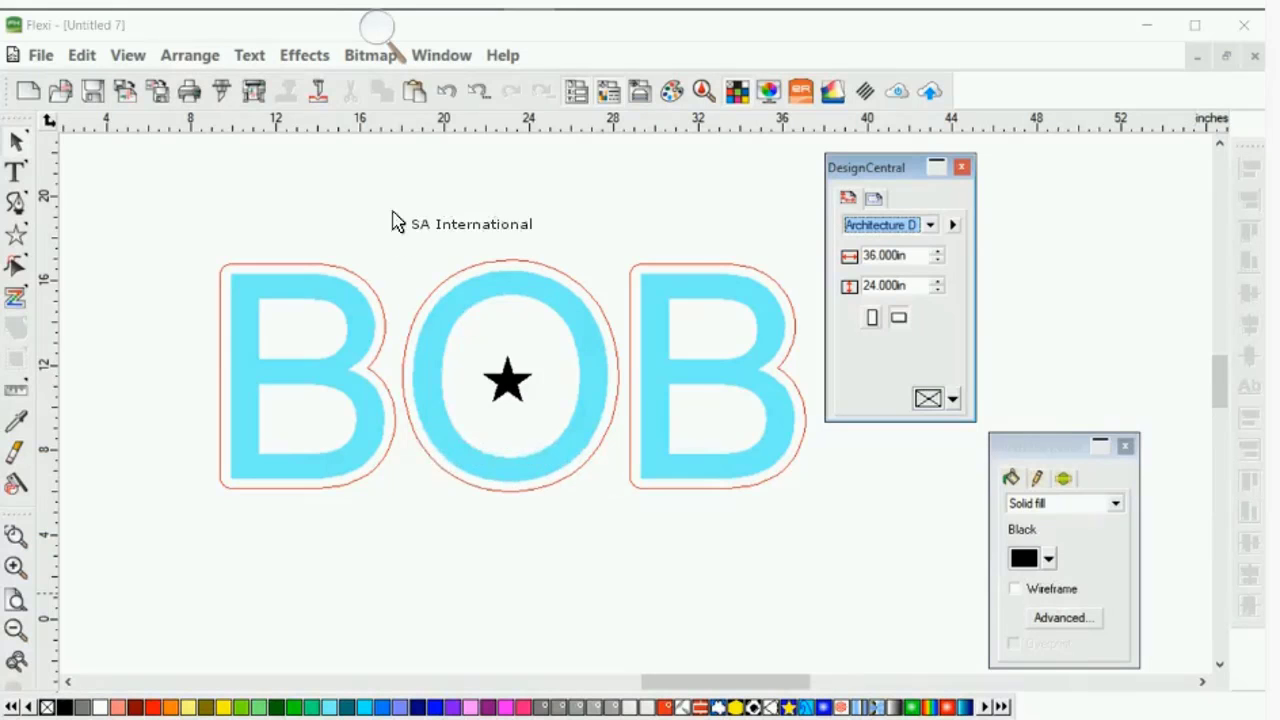
left_click(354, 72)
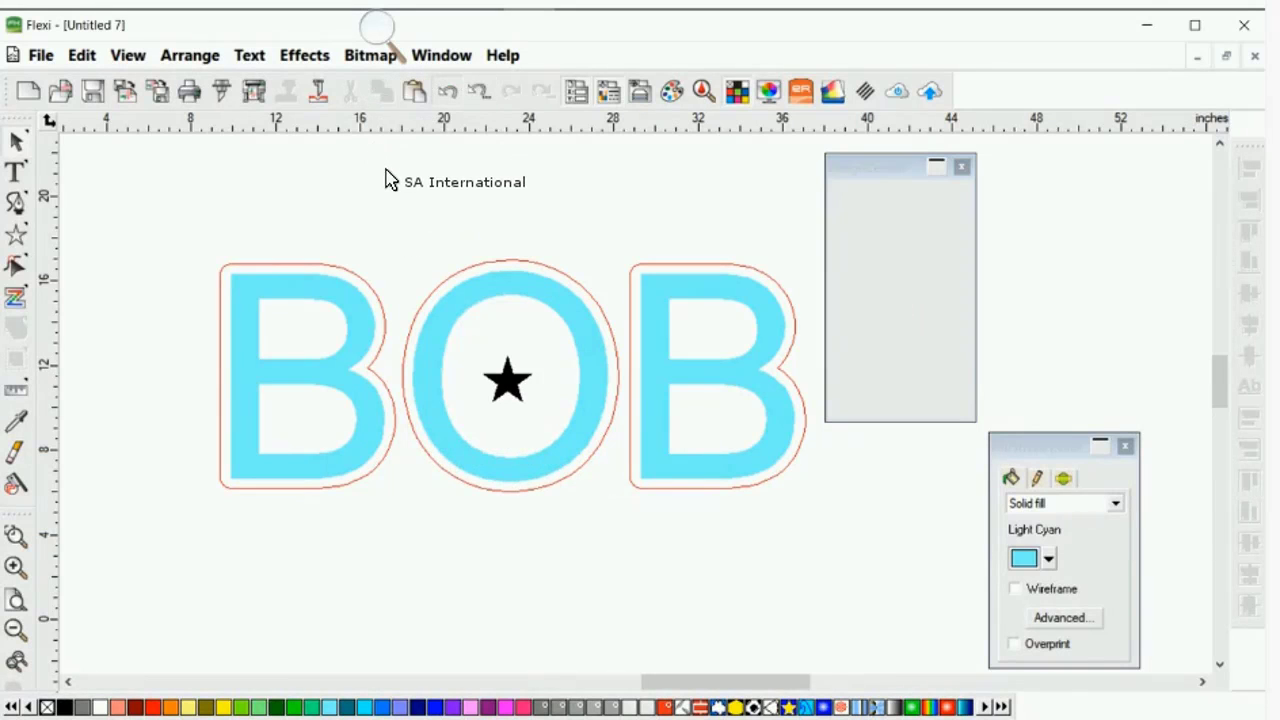
left_click(300, 277)
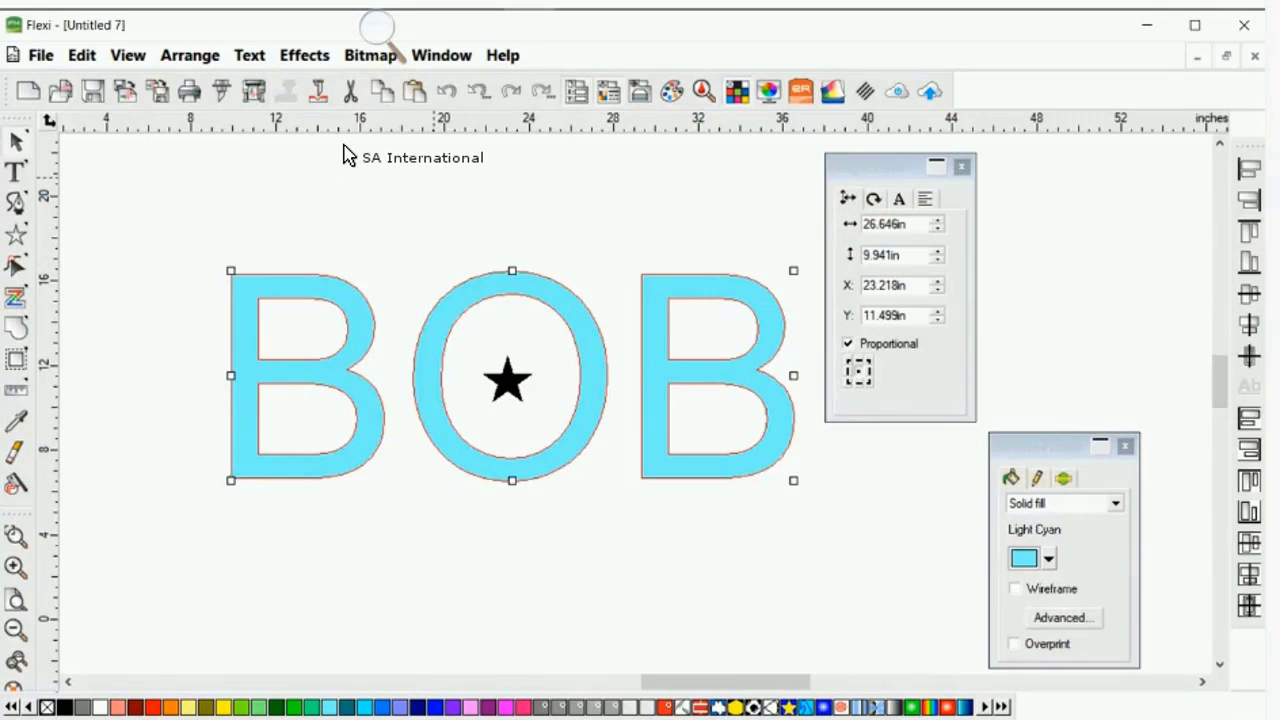
- Try a red 0.300 in Outline effect on the BOB text, check its corner type options and cancel the effect
left_click(304, 55)
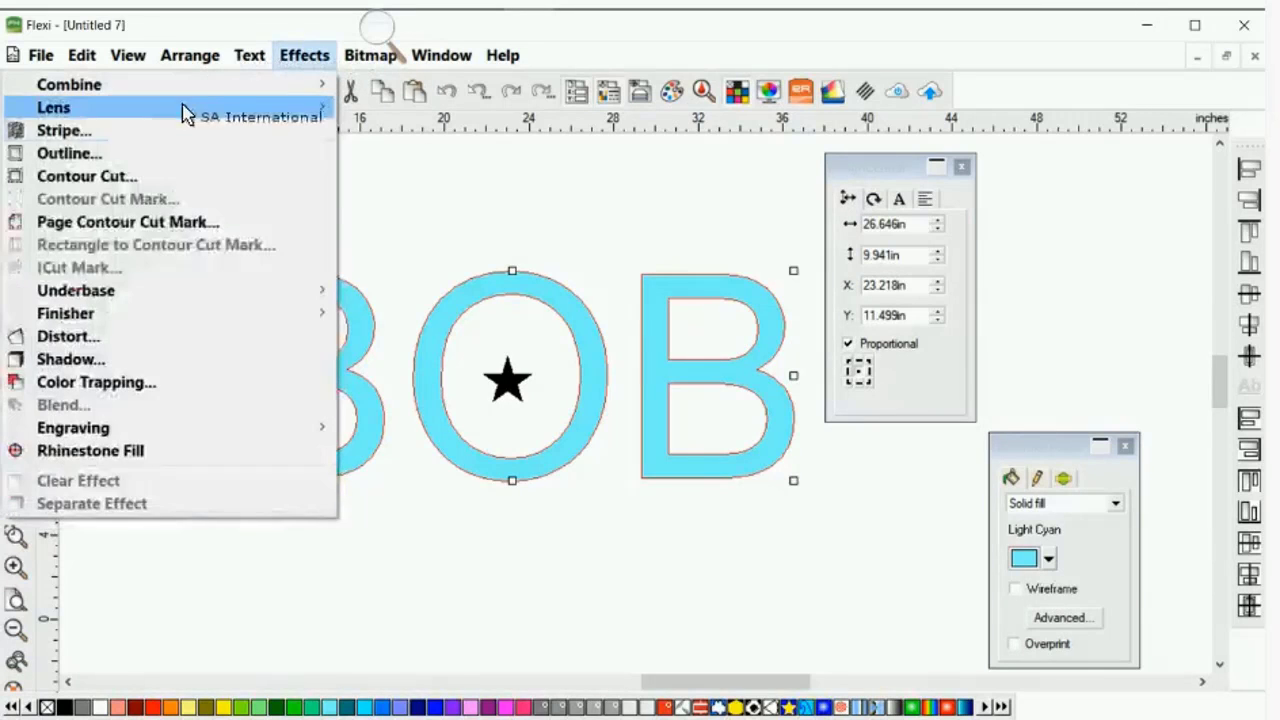
left_click(175, 153)
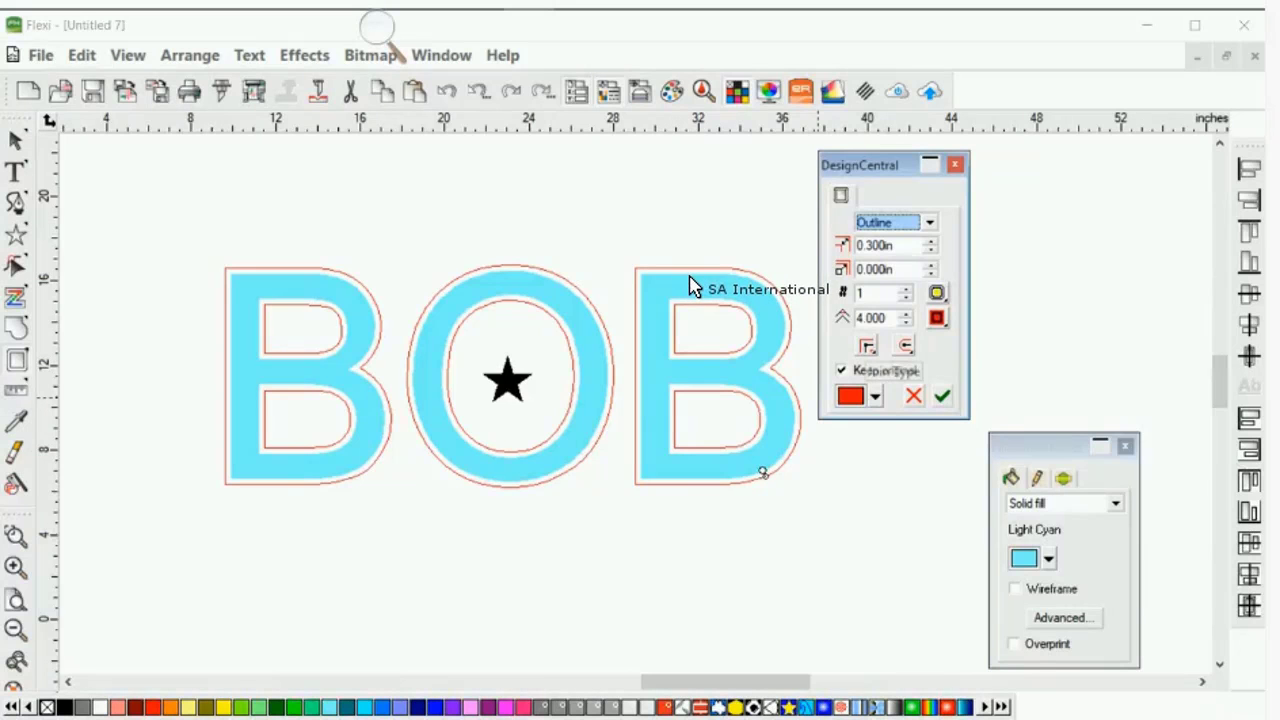
left_click(867, 346)
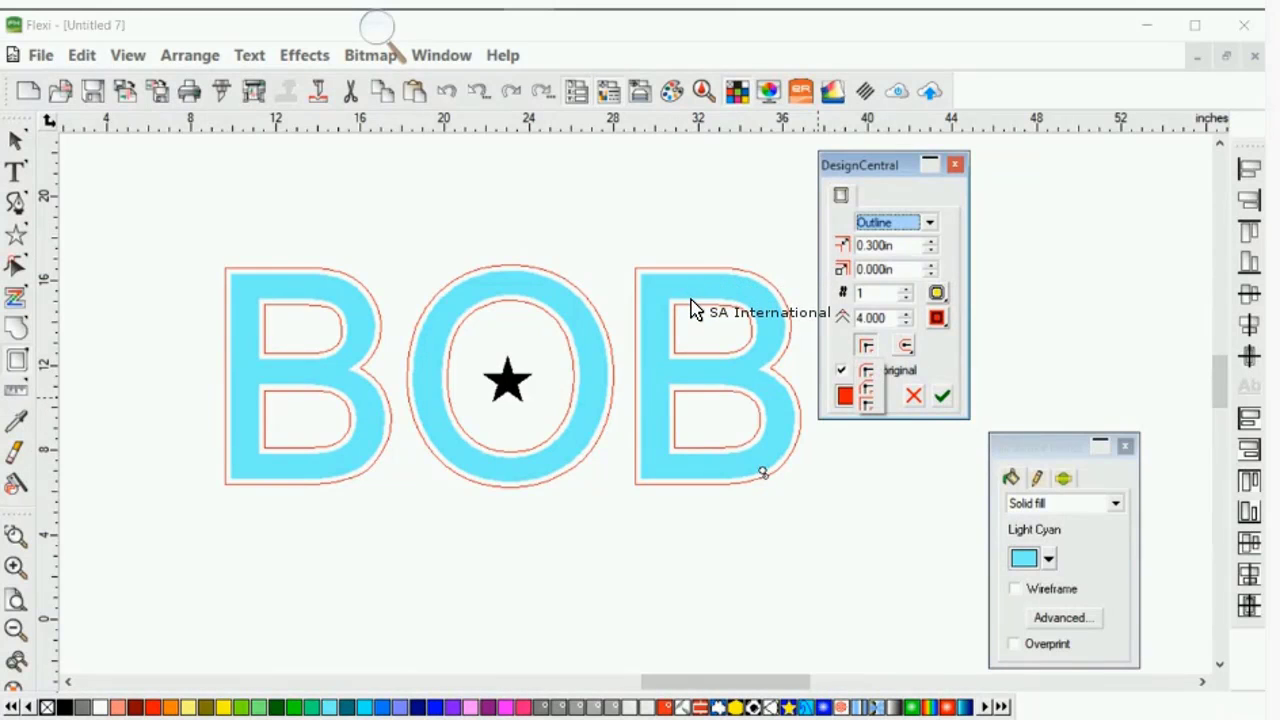
left_click(867, 372)
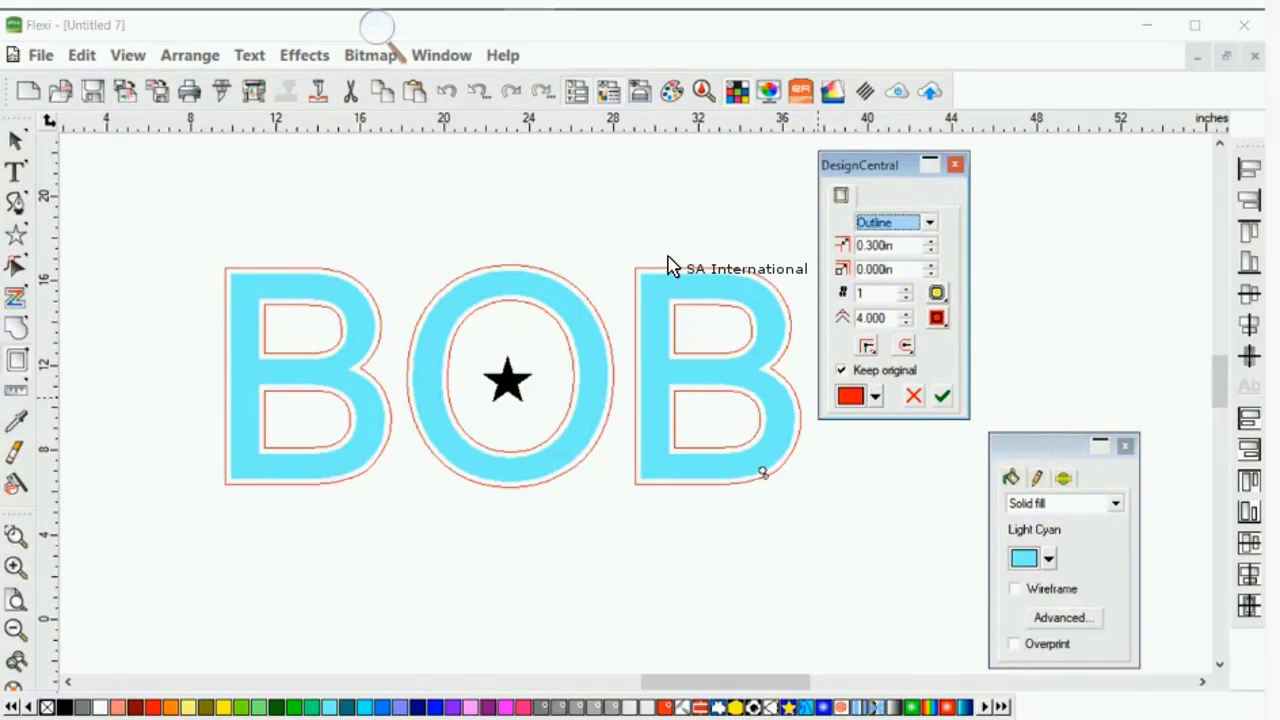
key("Tab")
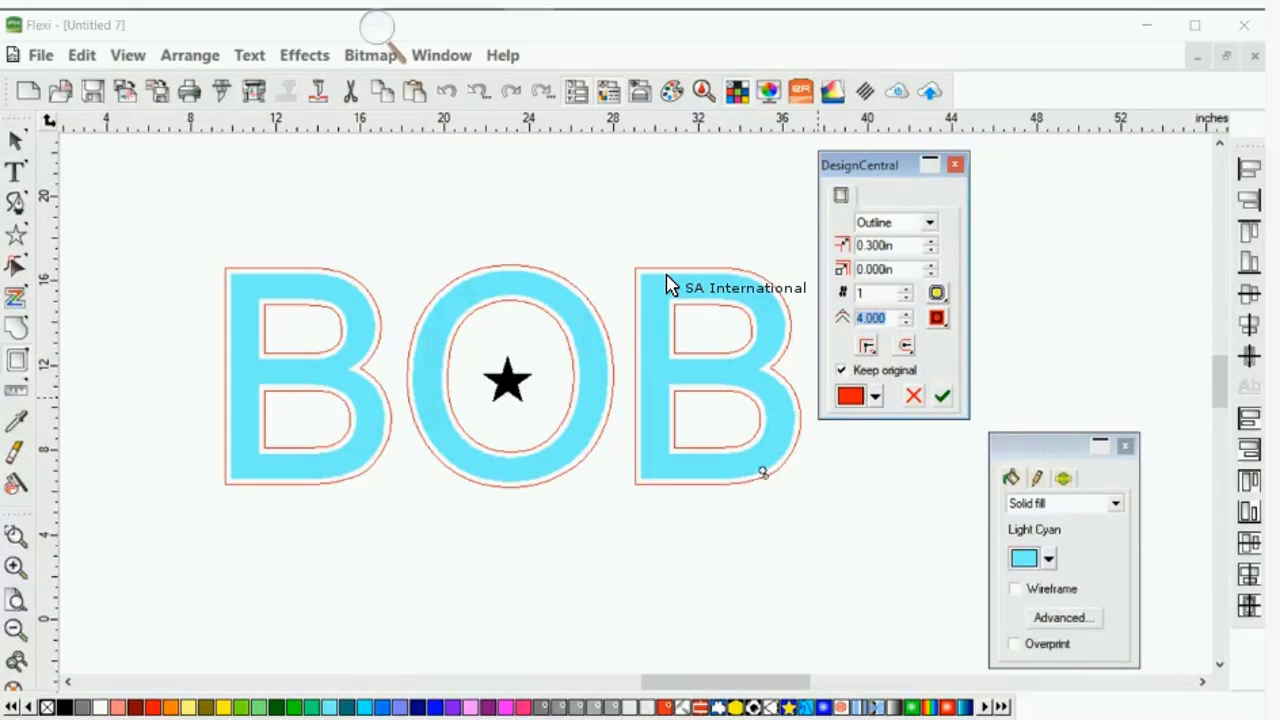
key("Escape")
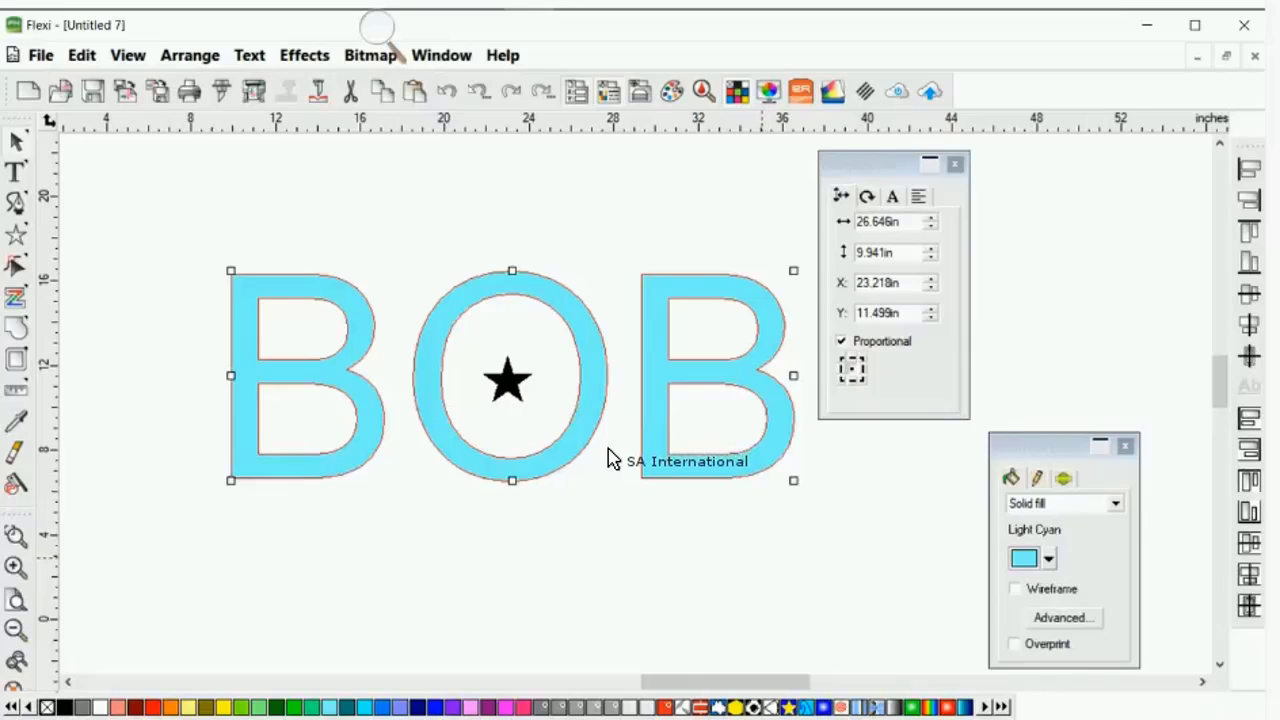
- Delete the BOB text together with the star
left_click(612, 460)
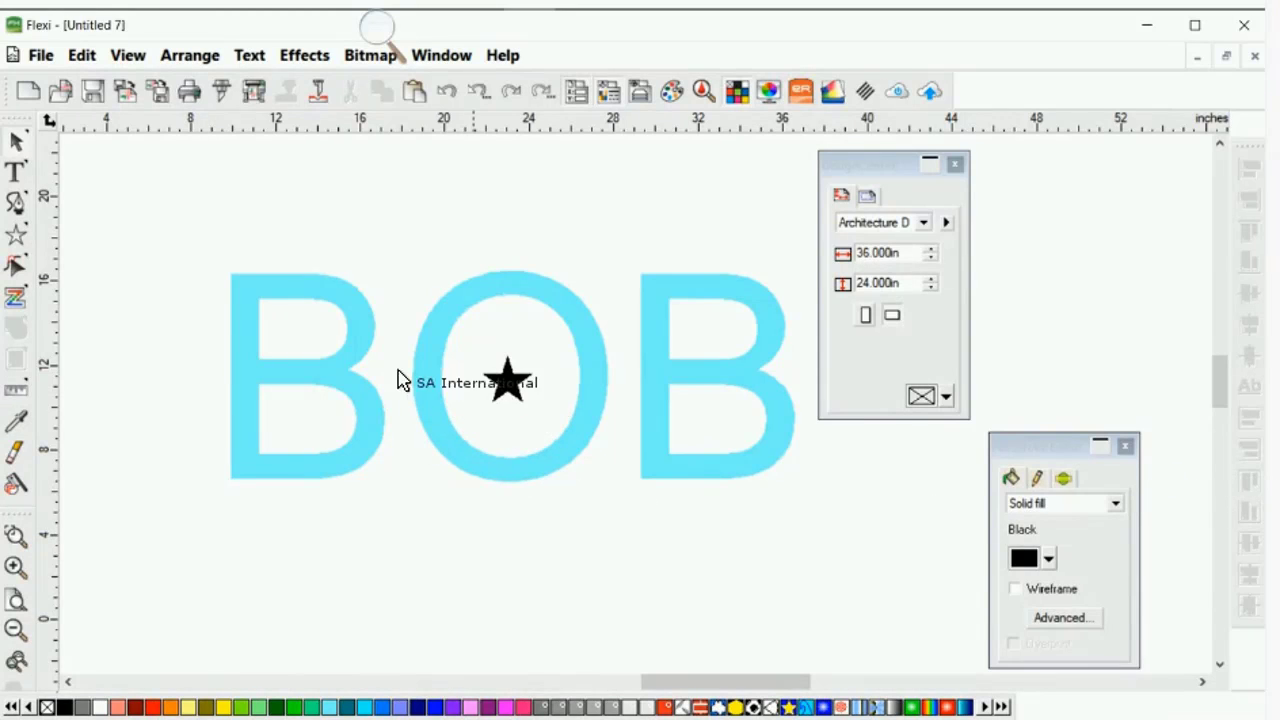
left_click_drag(206, 220, 686, 430)
key("Delete")
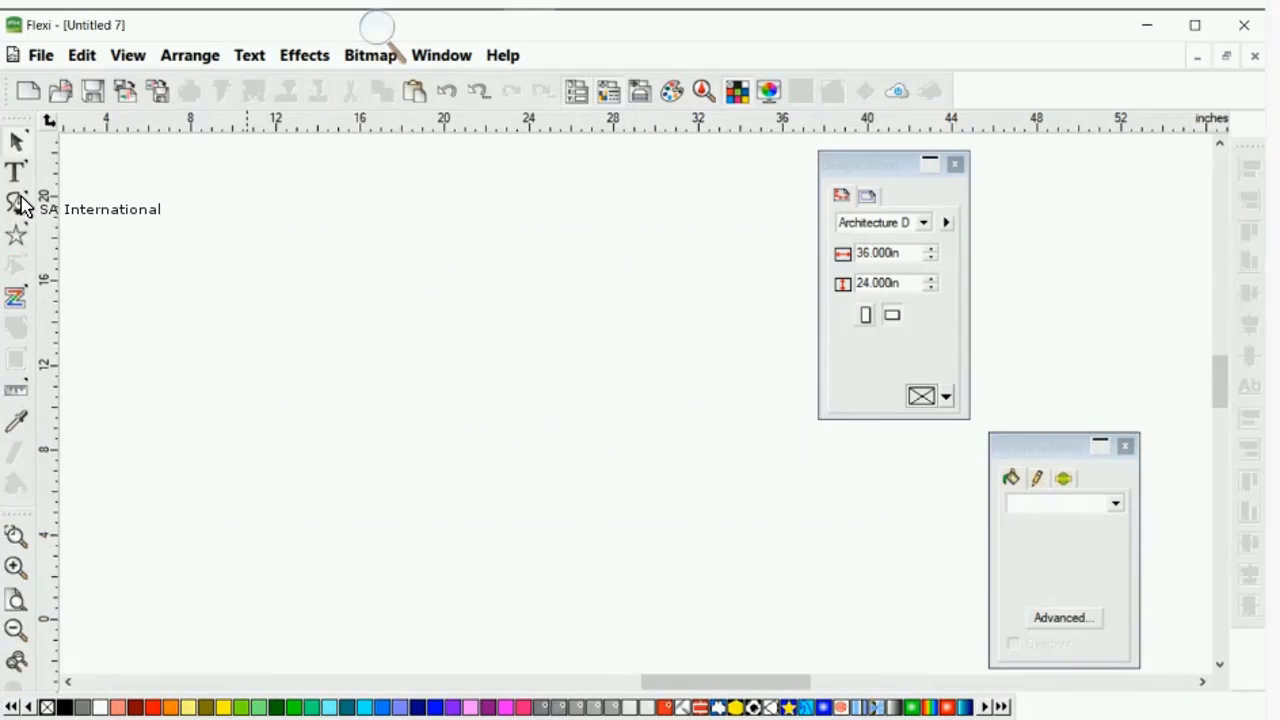
- Draw a rectangle about 18.5 in wide and 16.5 in high, fill it with Lime Green and deselect it
left_click(17, 236)
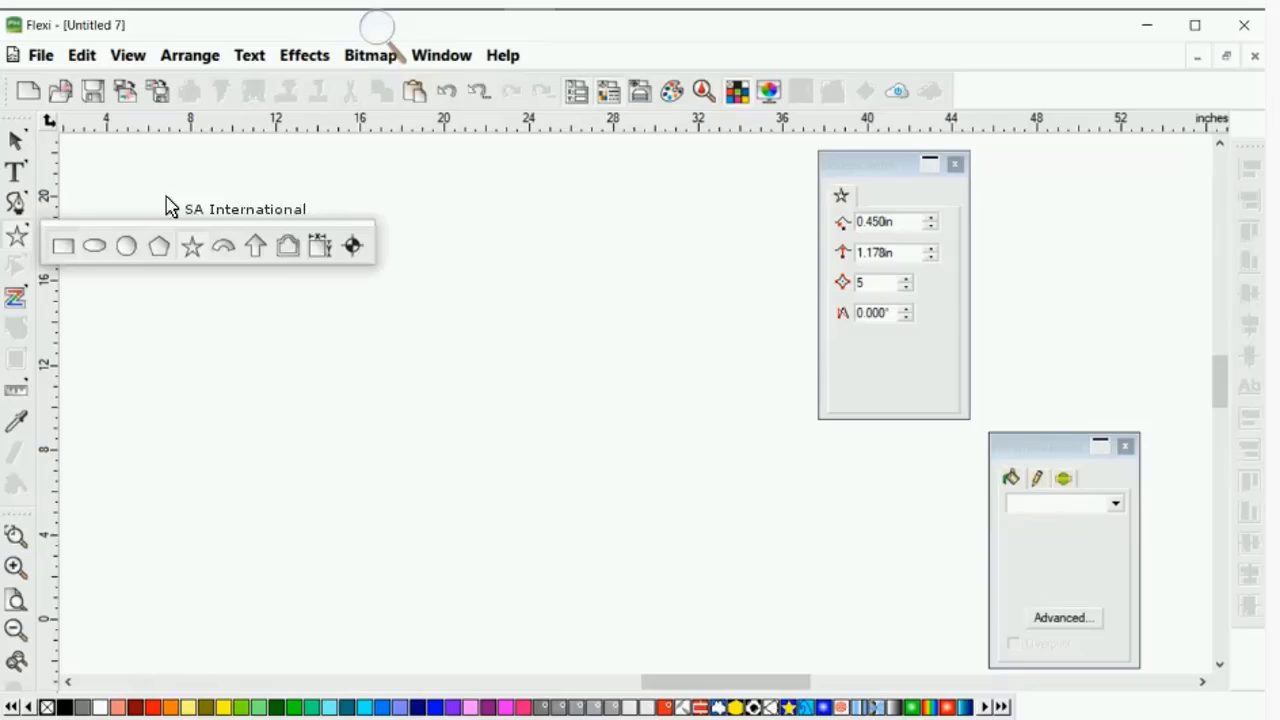
left_click(62, 245)
mouse_move(277, 216)
left_mouse_down()
mouse_move(406, 384)
mouse_move(651, 601)
mouse_move(668, 565)
left_mouse_up()
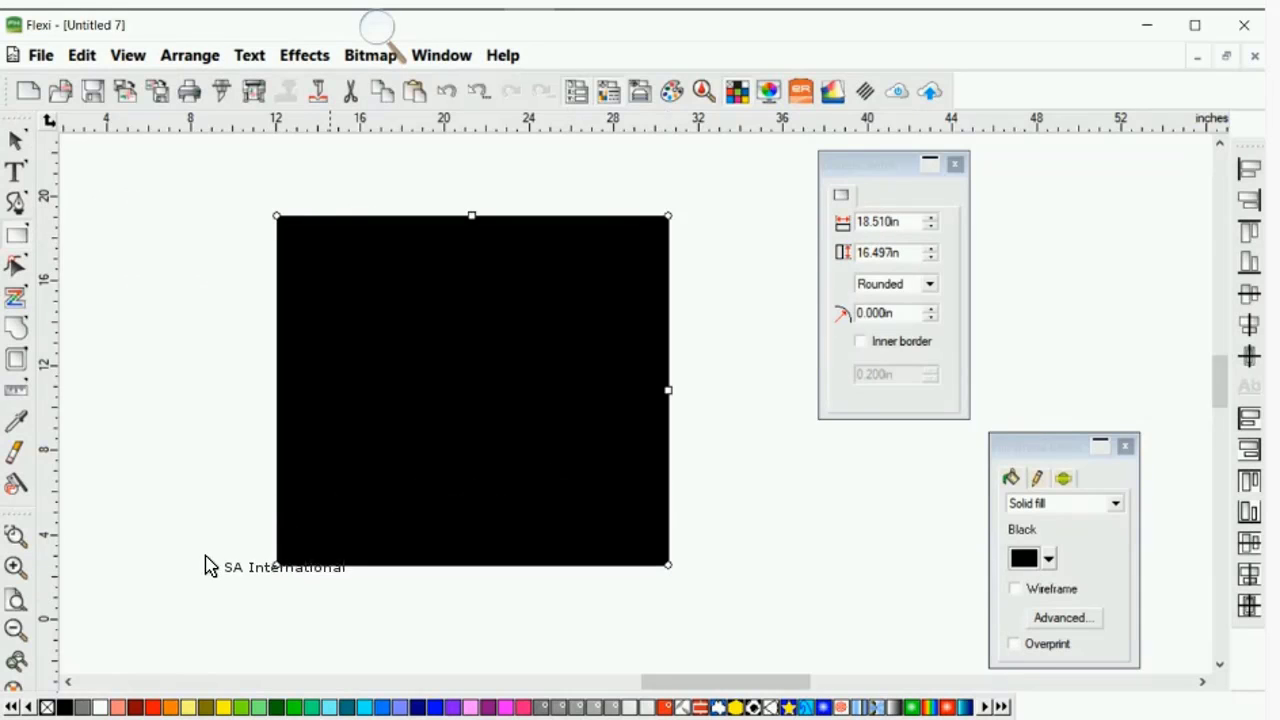
left_click_drag(215, 520, 200, 565)
left_click(242, 707)
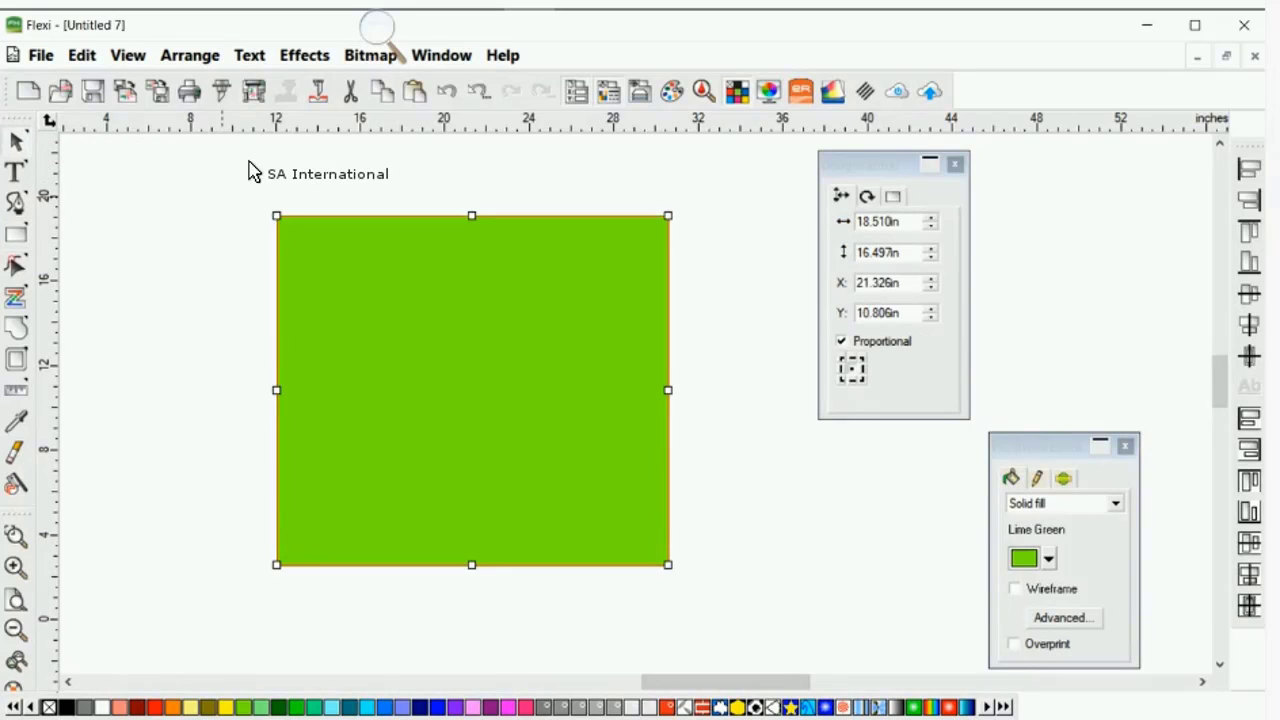
left_click(286, 166)
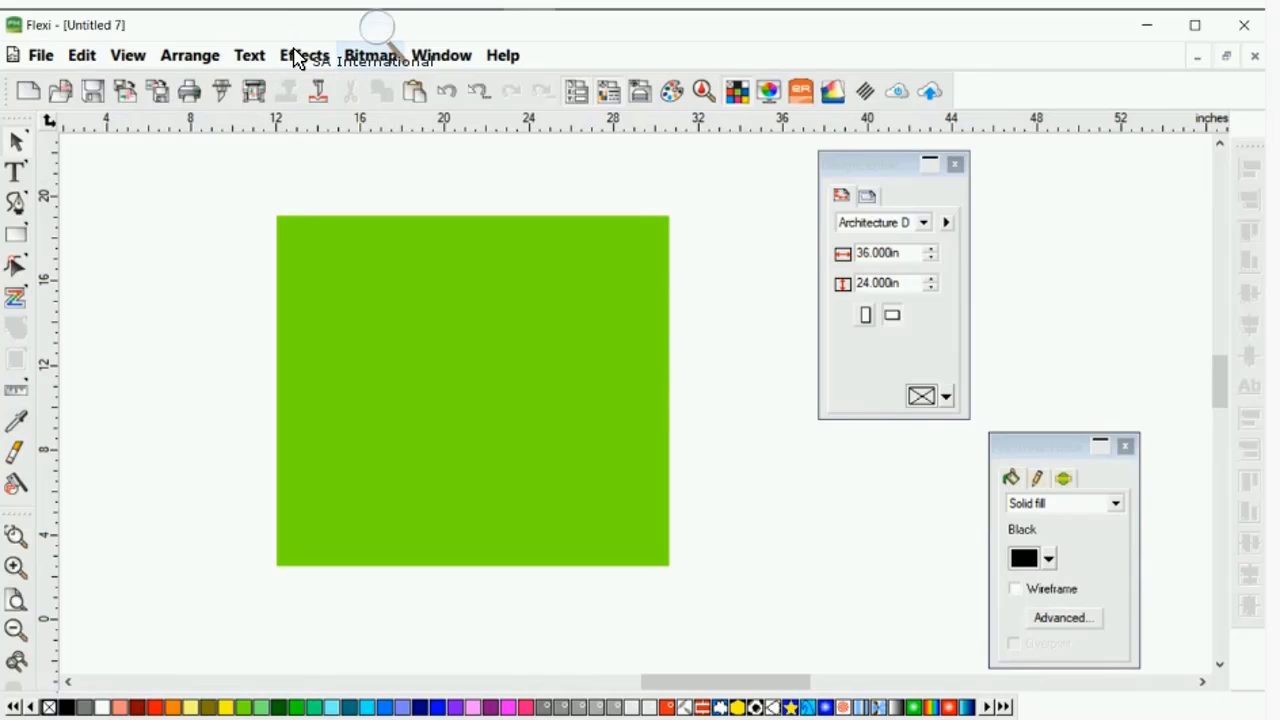
- Examine the bitmap commands and the Vectorize options without applying any
left_click(368, 56)
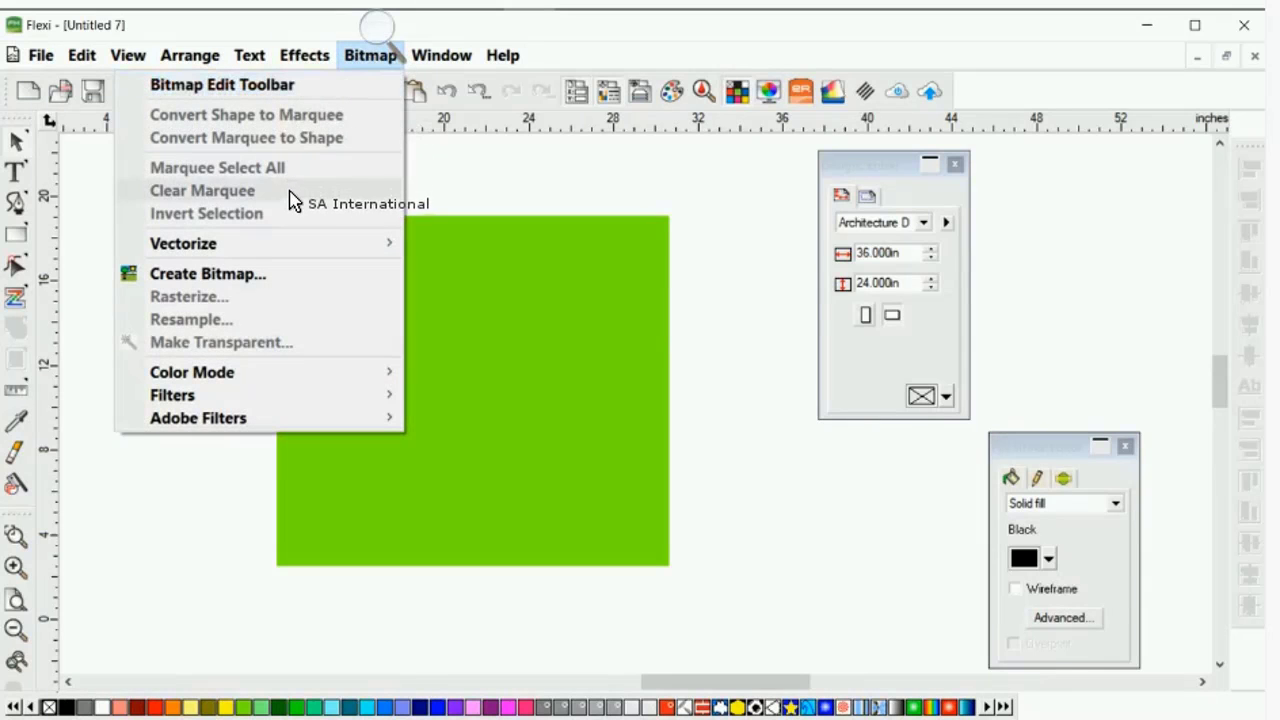
mouse_move(288, 243)
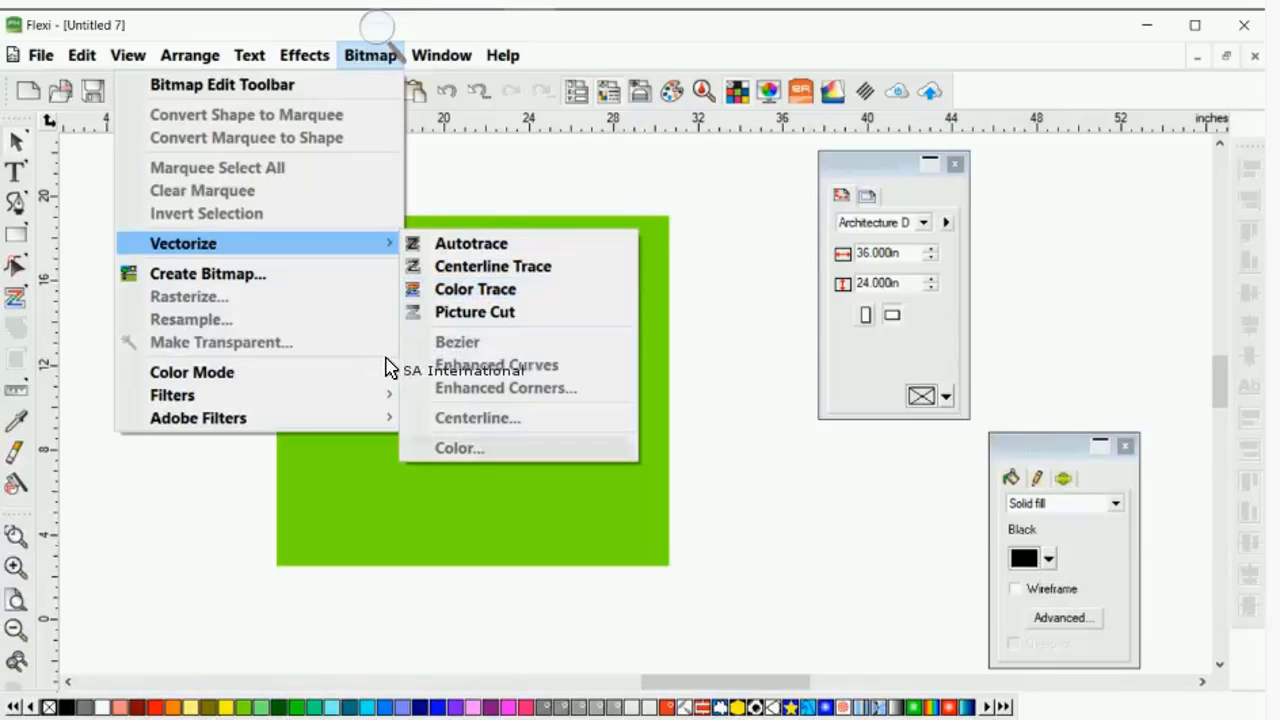
left_click(912, 88)
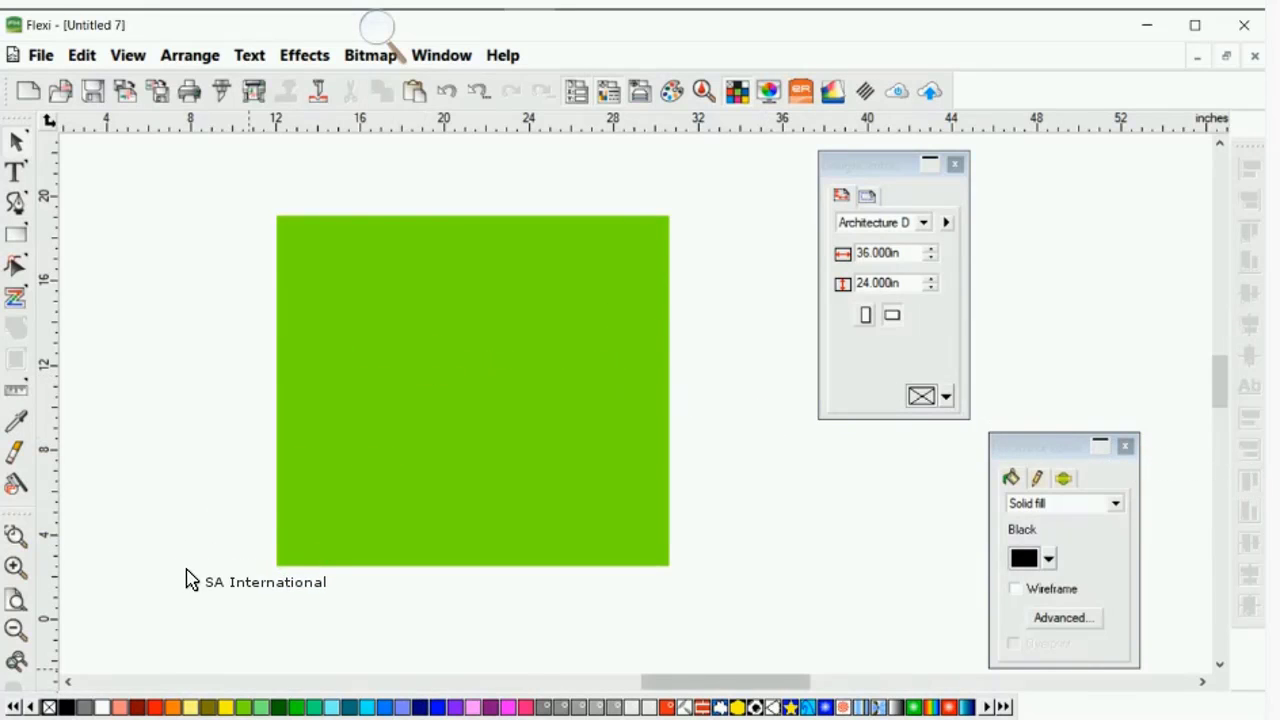
- Set the default fill to Lime Green with nothing selected, then move the rectangle left to about X 15 in and deselect it
left_click(247, 707)
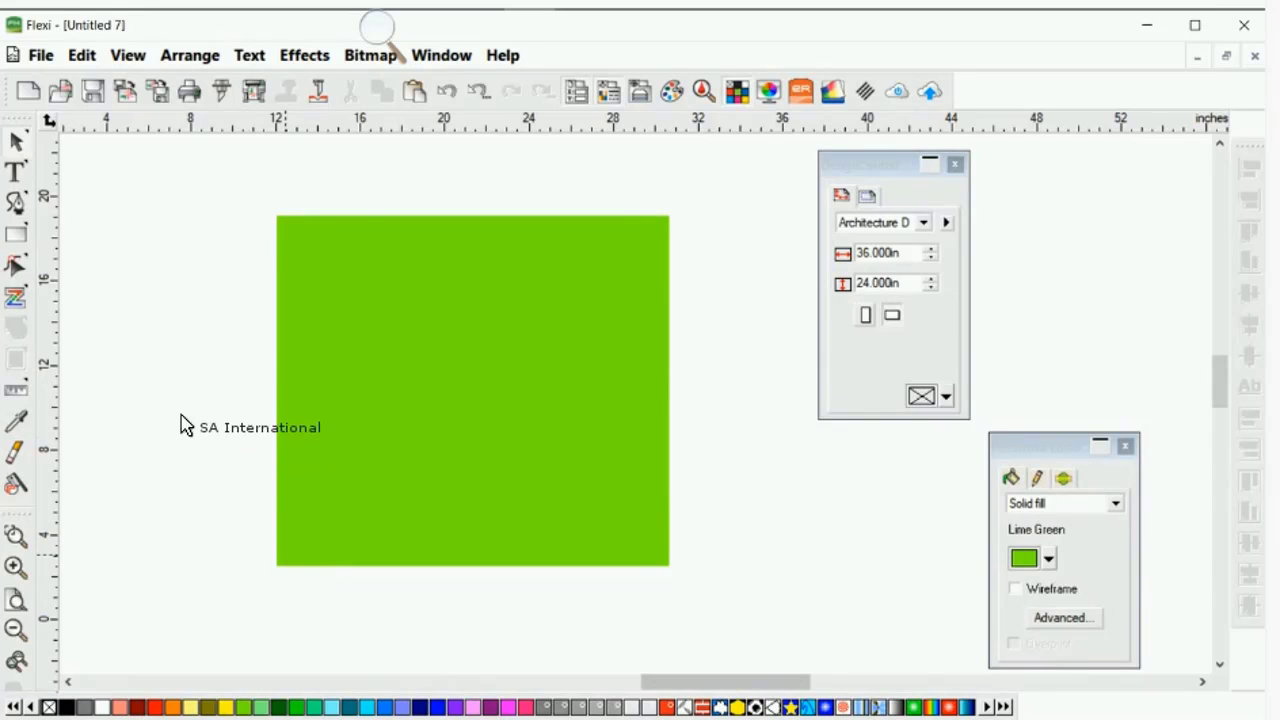
left_click_drag(457, 387, 323, 392)
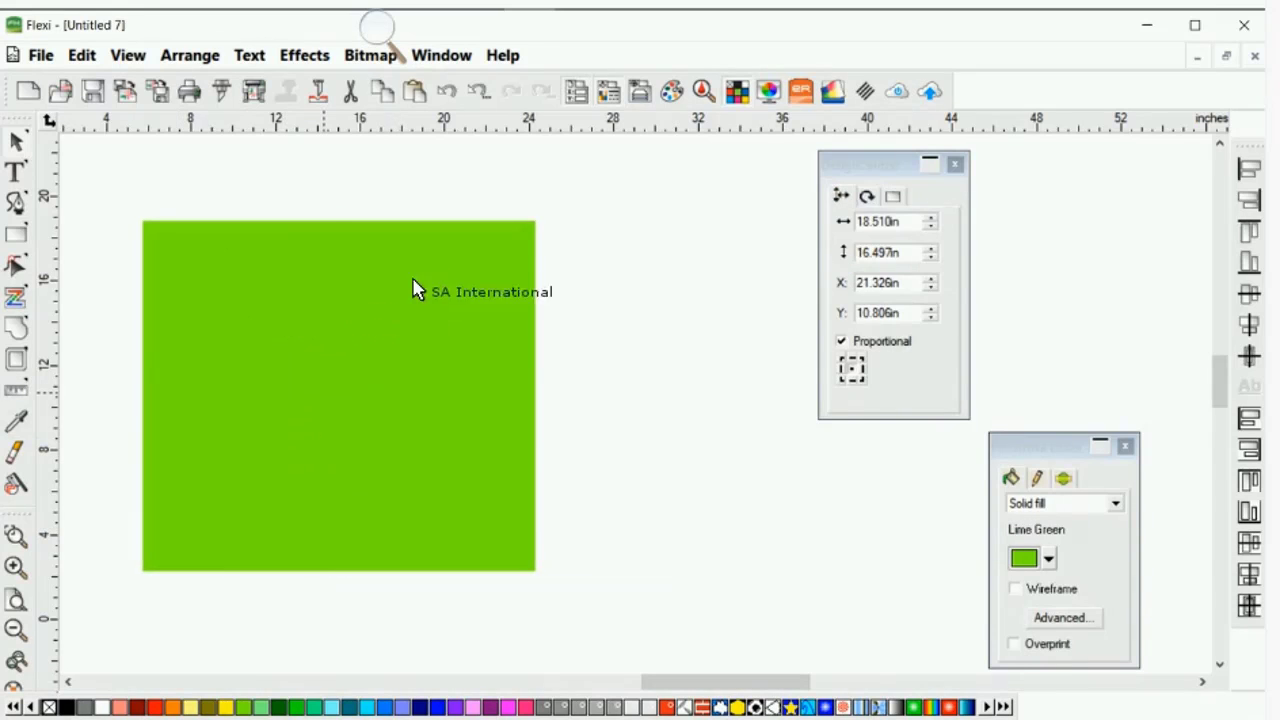
left_click(550, 248)
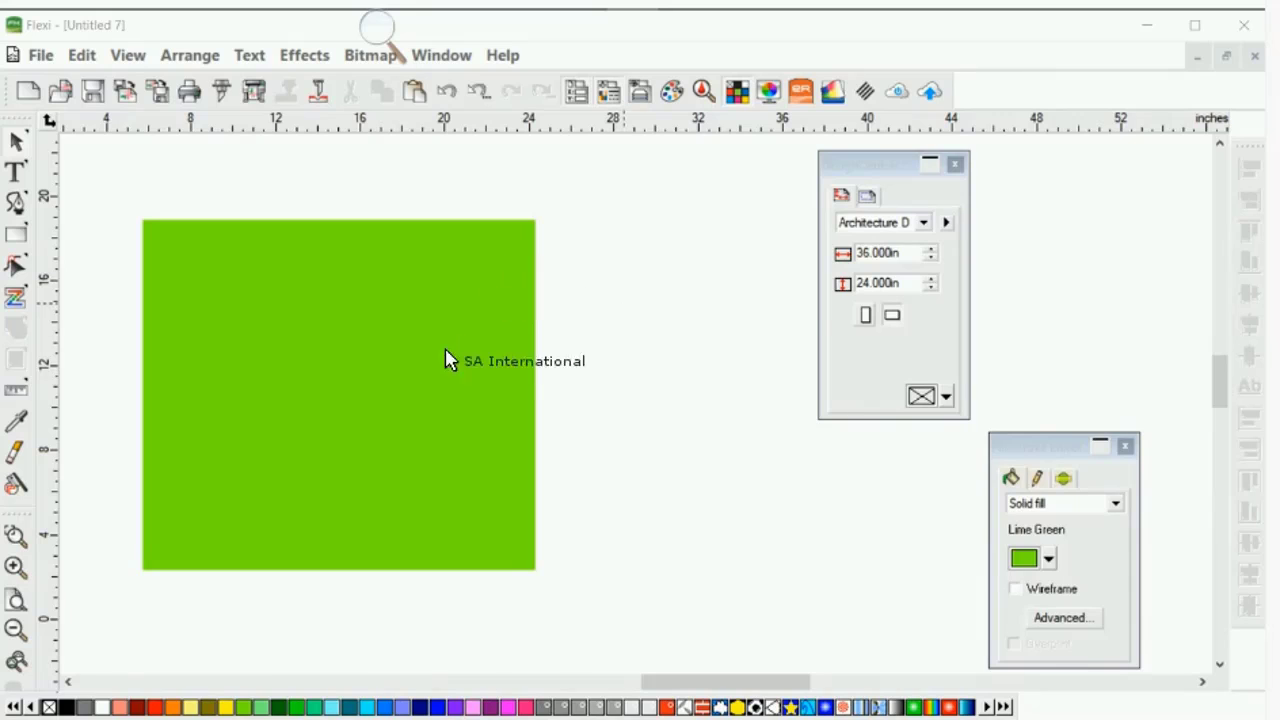
- Select the rectangle, place the Fill/Stroke Editor beside DesignCentral and switch on the color-corrected display
left_click(348, 349)
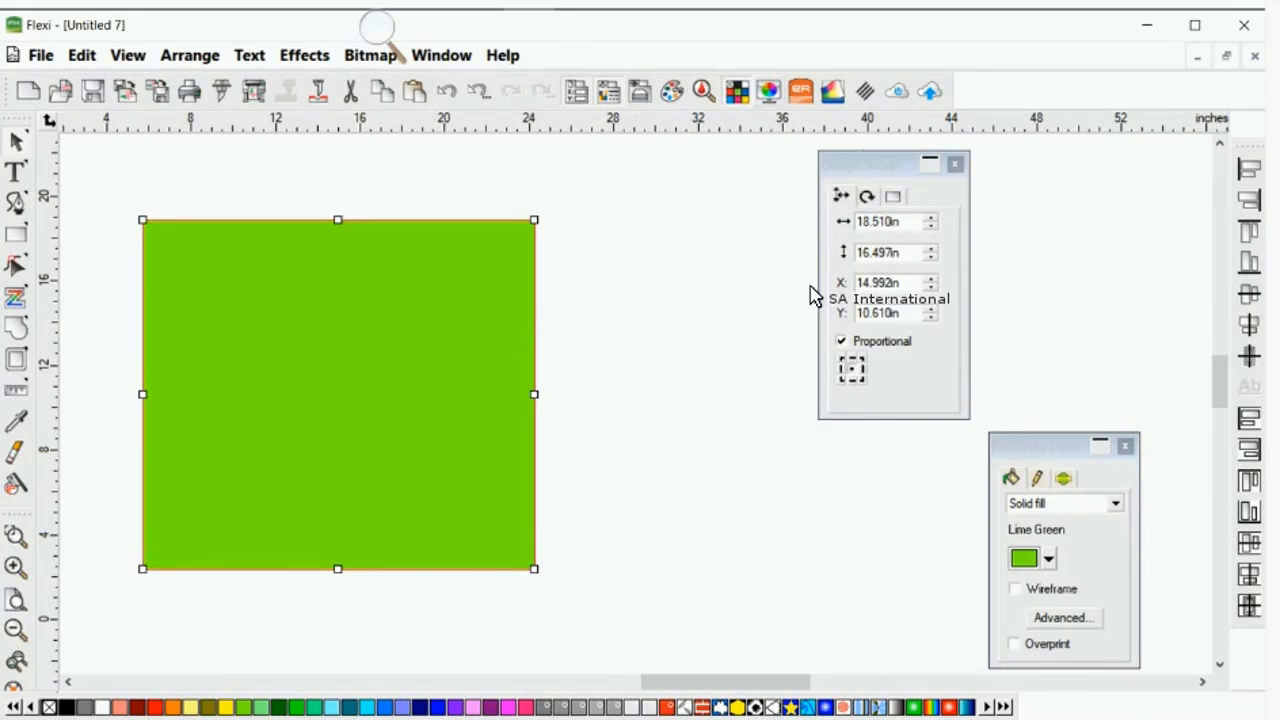
left_click_drag(1032, 443, 1046, 204)
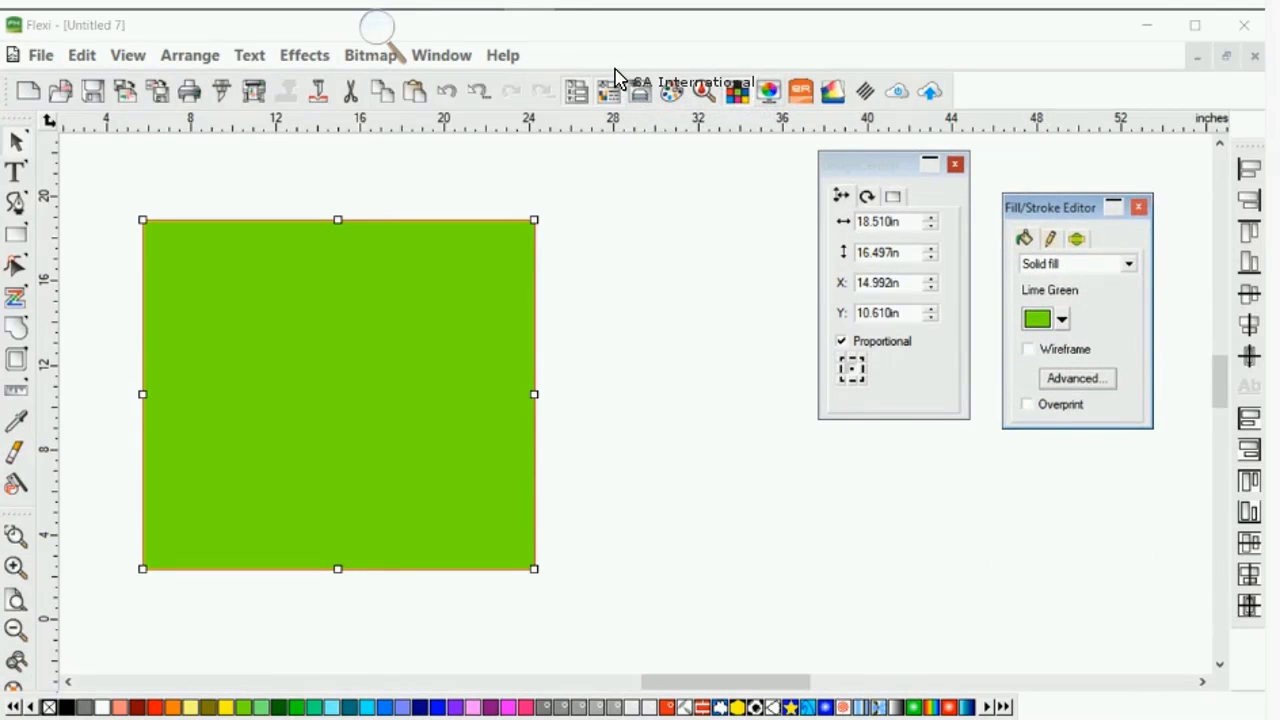
left_click(769, 92)
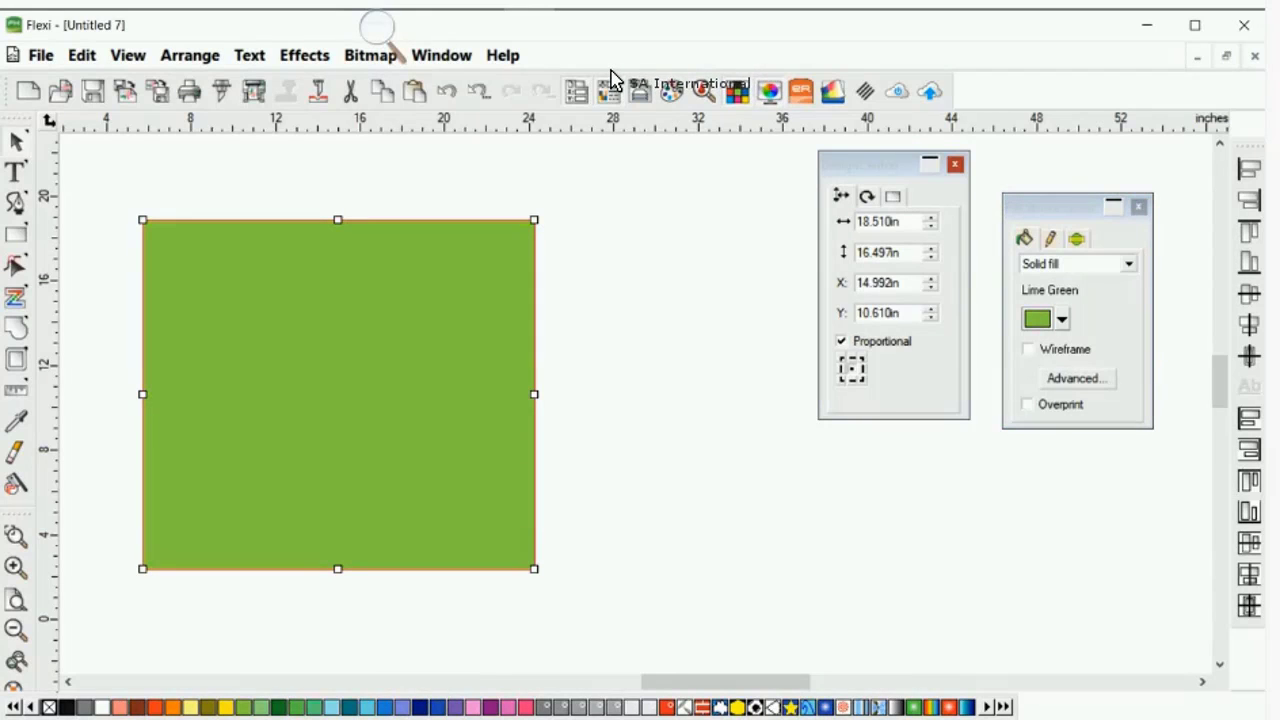
- Compare the rectangle's green fill with the color-corrected display switched off and on
left_click(768, 91)
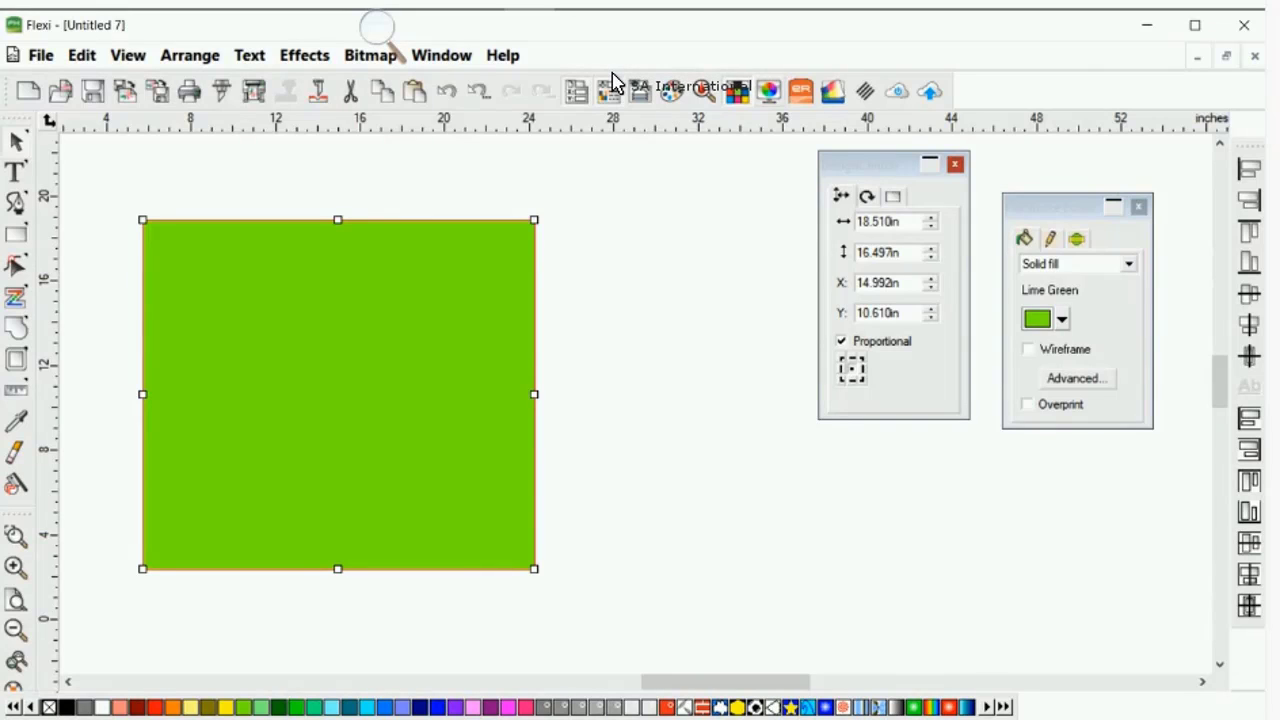
left_click(769, 91)
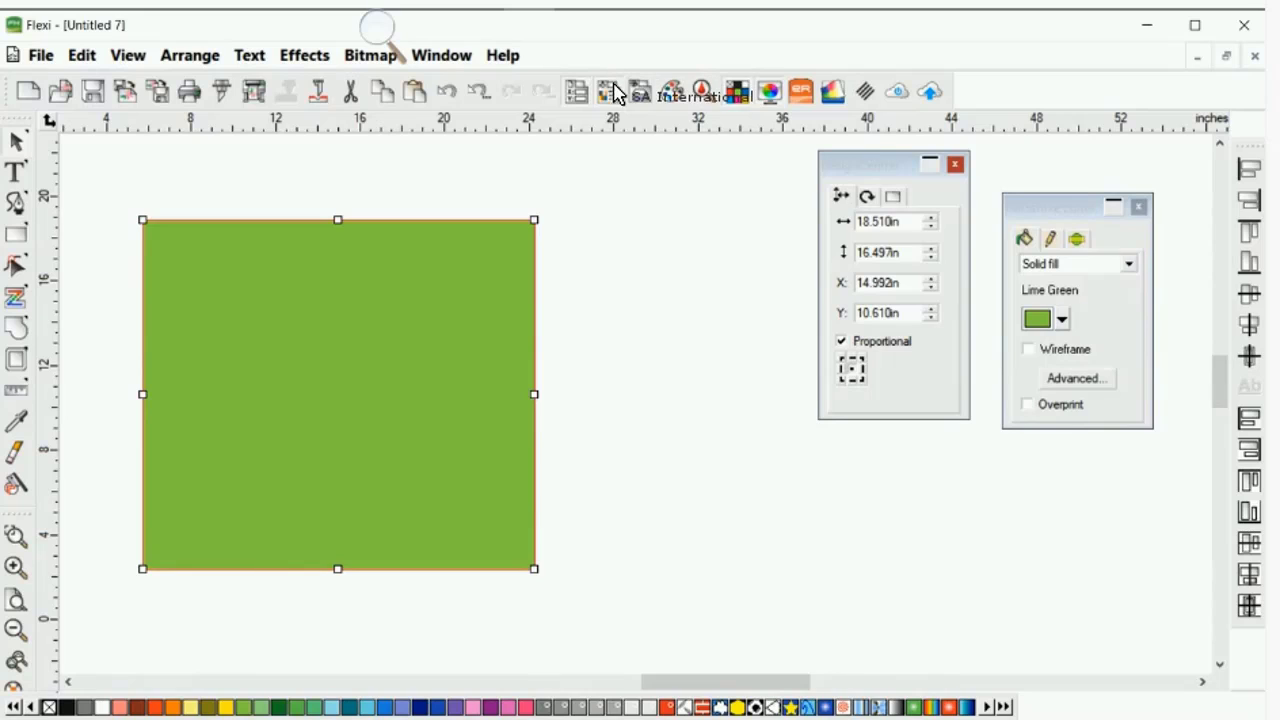
left_click(769, 91)
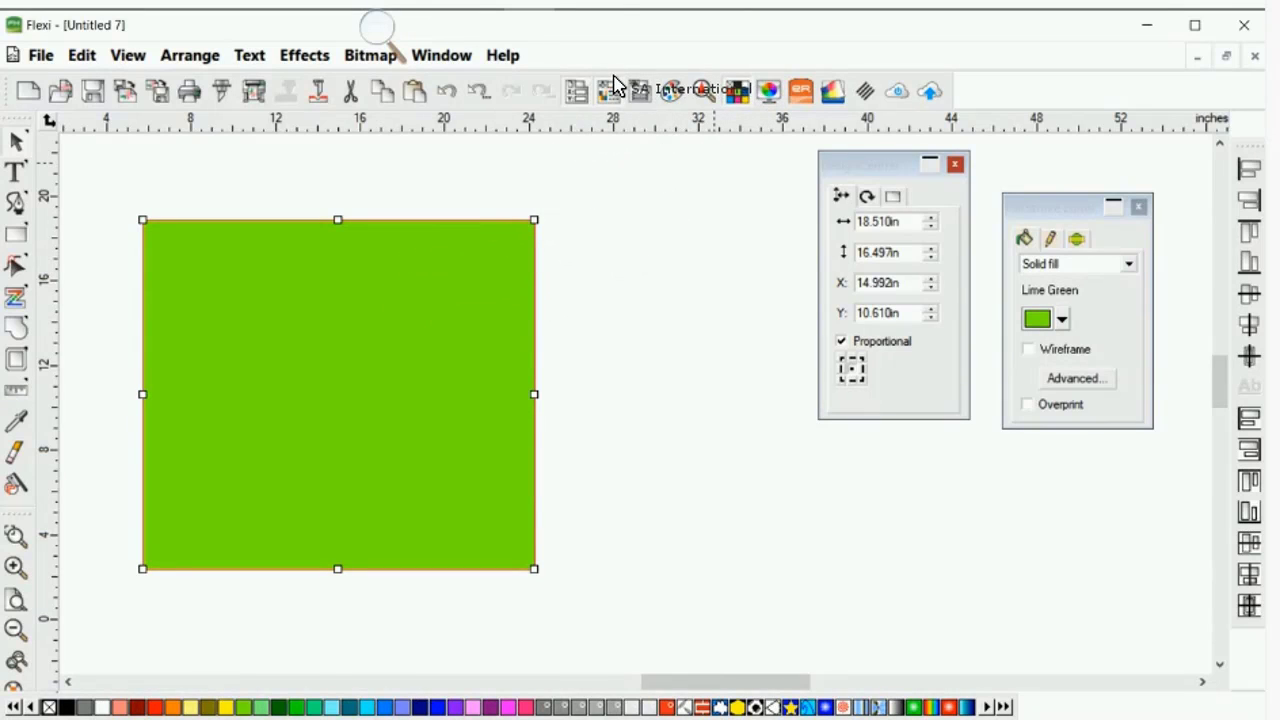
left_click(769, 91)
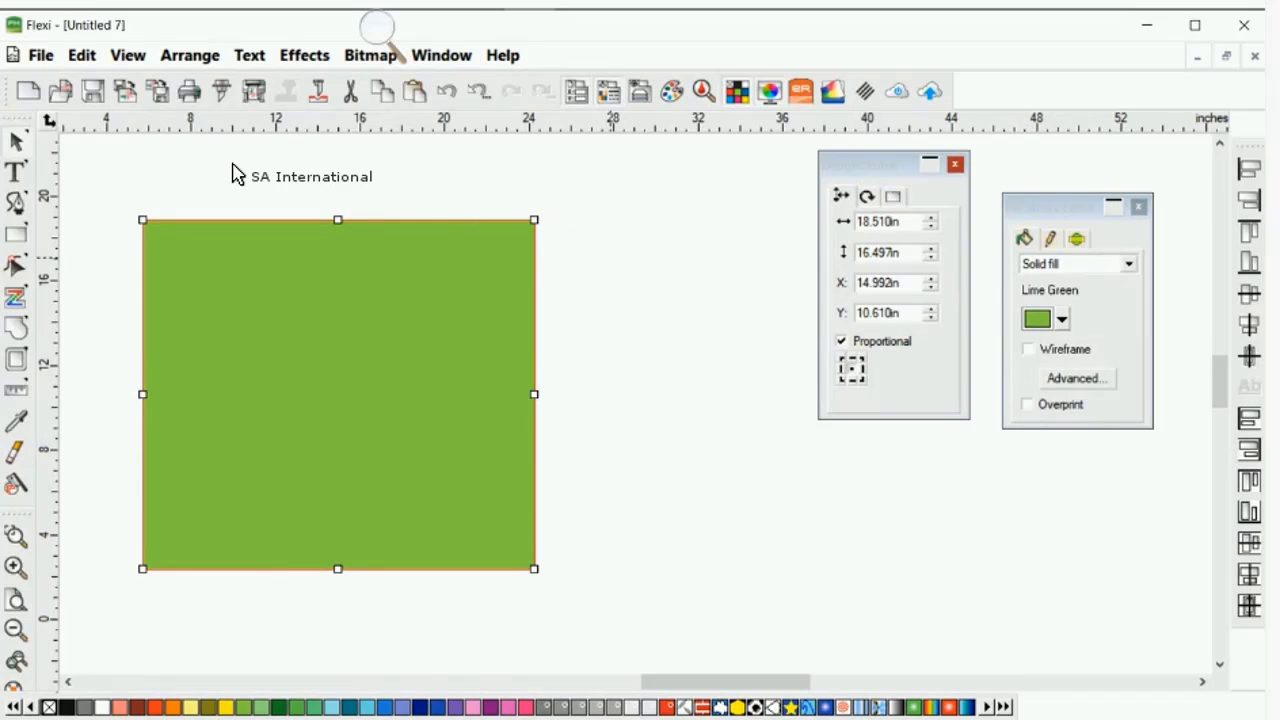
- Open the Color Settings, examine the assumed input profiles and move the dialog partly clear of the rectangle
left_click(68, 56)
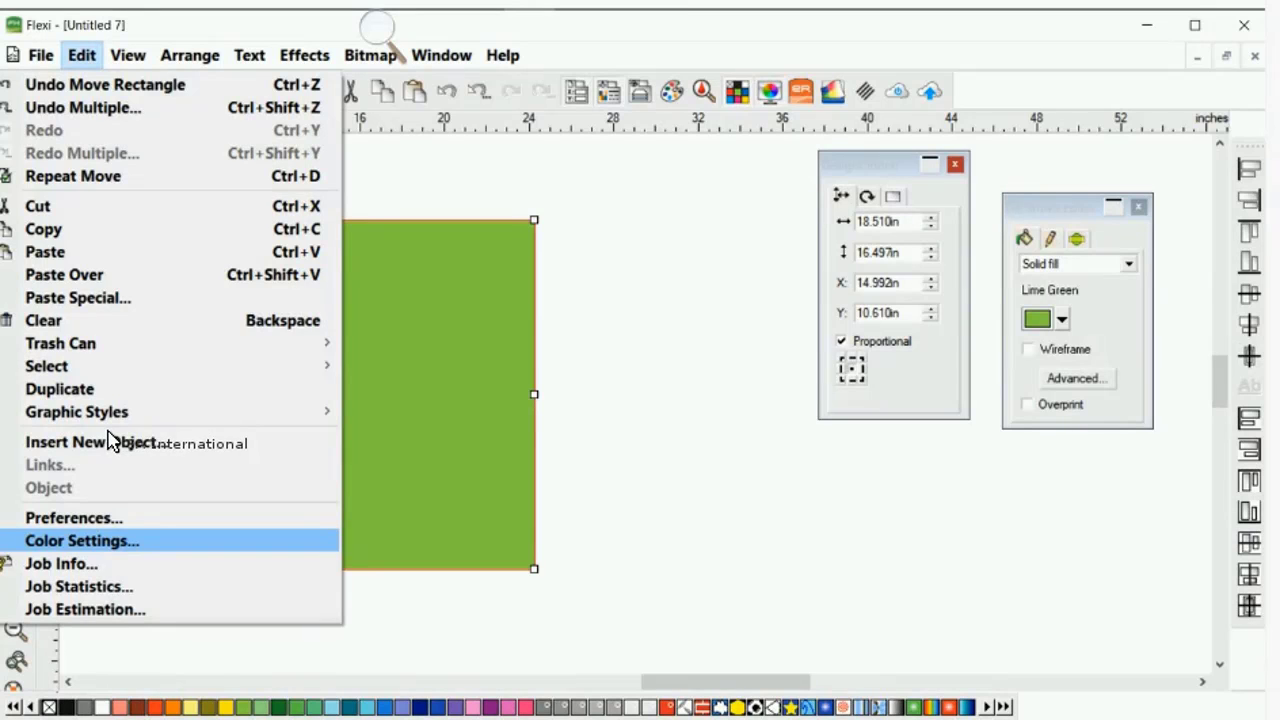
key("Return")
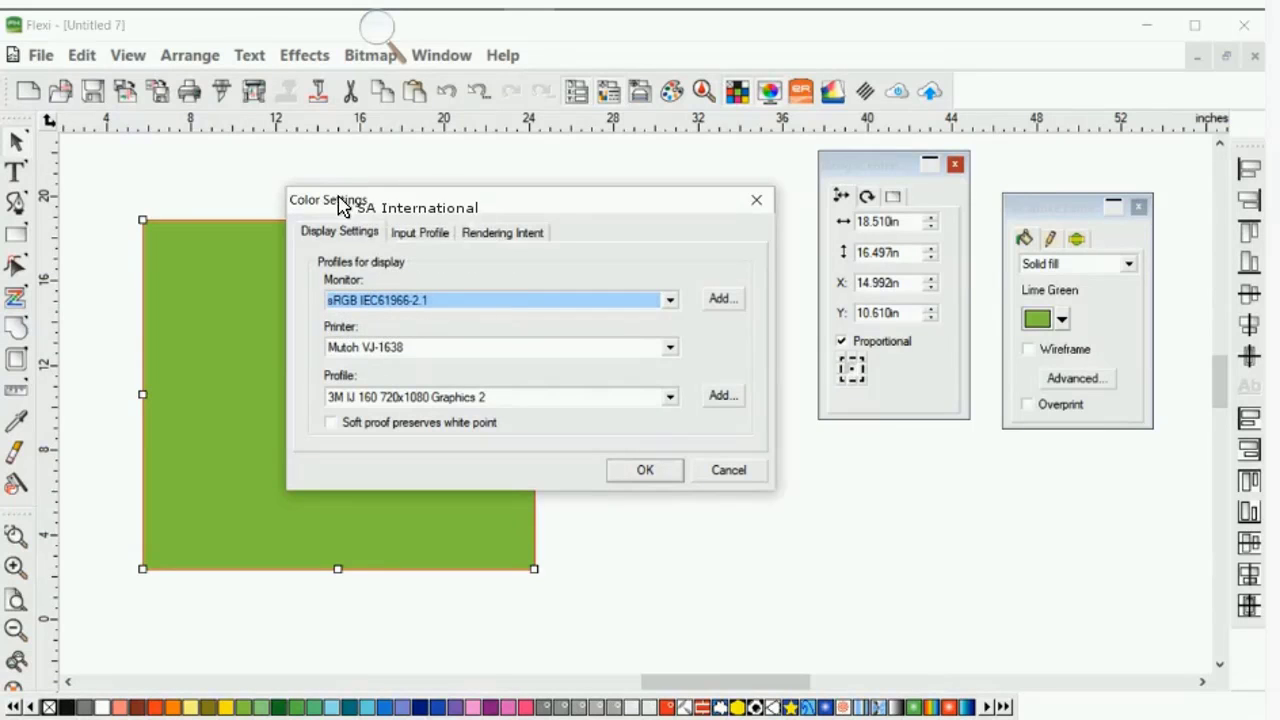
left_click(420, 232)
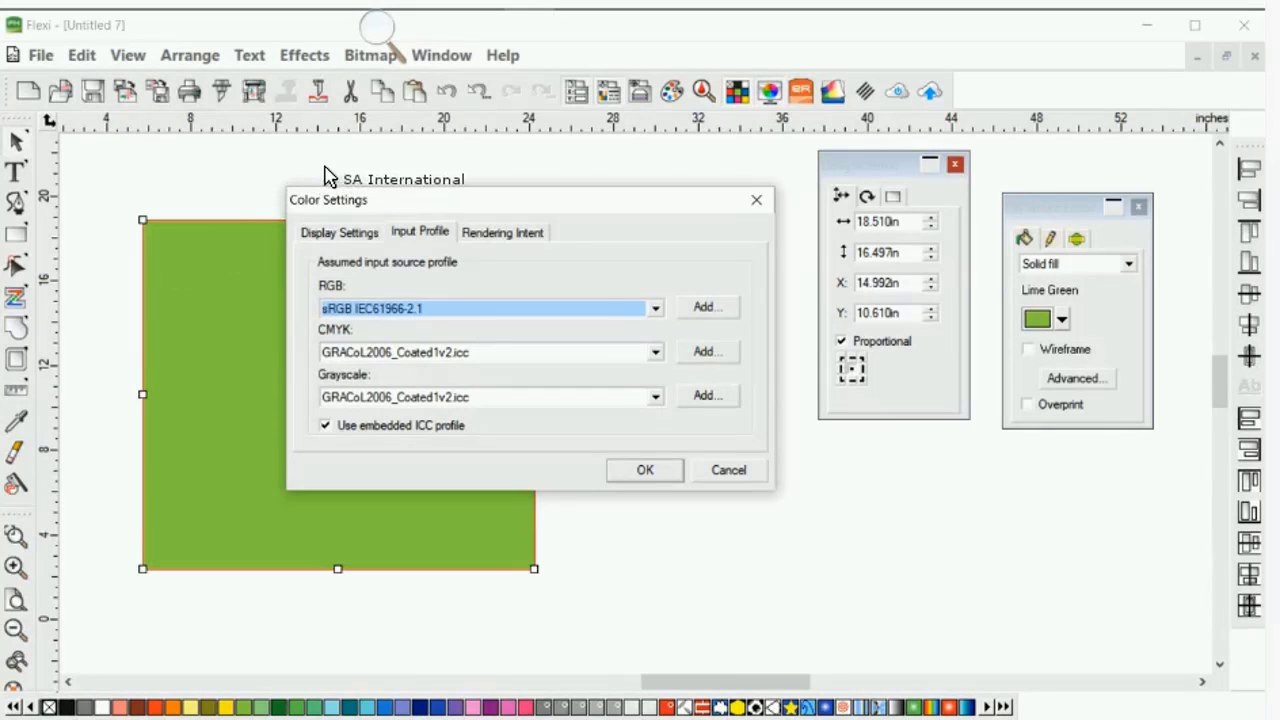
left_click(339, 232)
left_click_drag(366, 199, 432, 174)
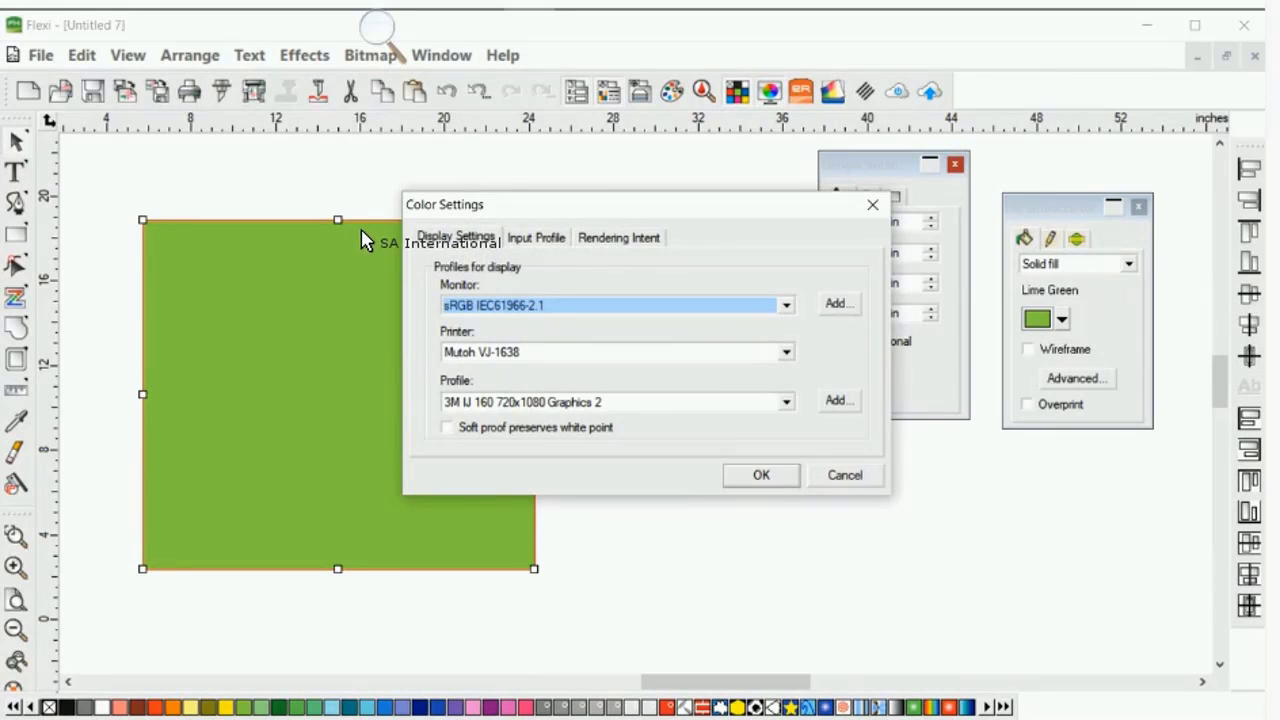
- Set the monitor profile for display to GenericLCD_Monitor in the Color Settings
left_click(455, 245)
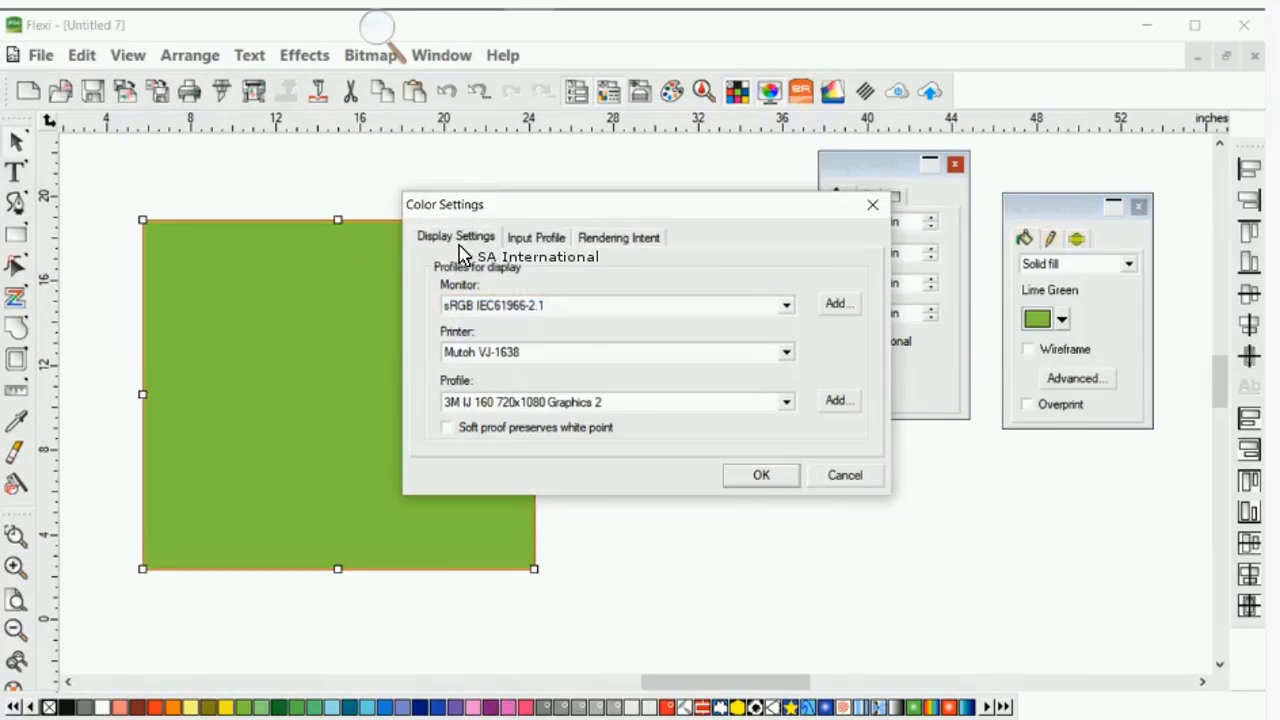
left_click(465, 304)
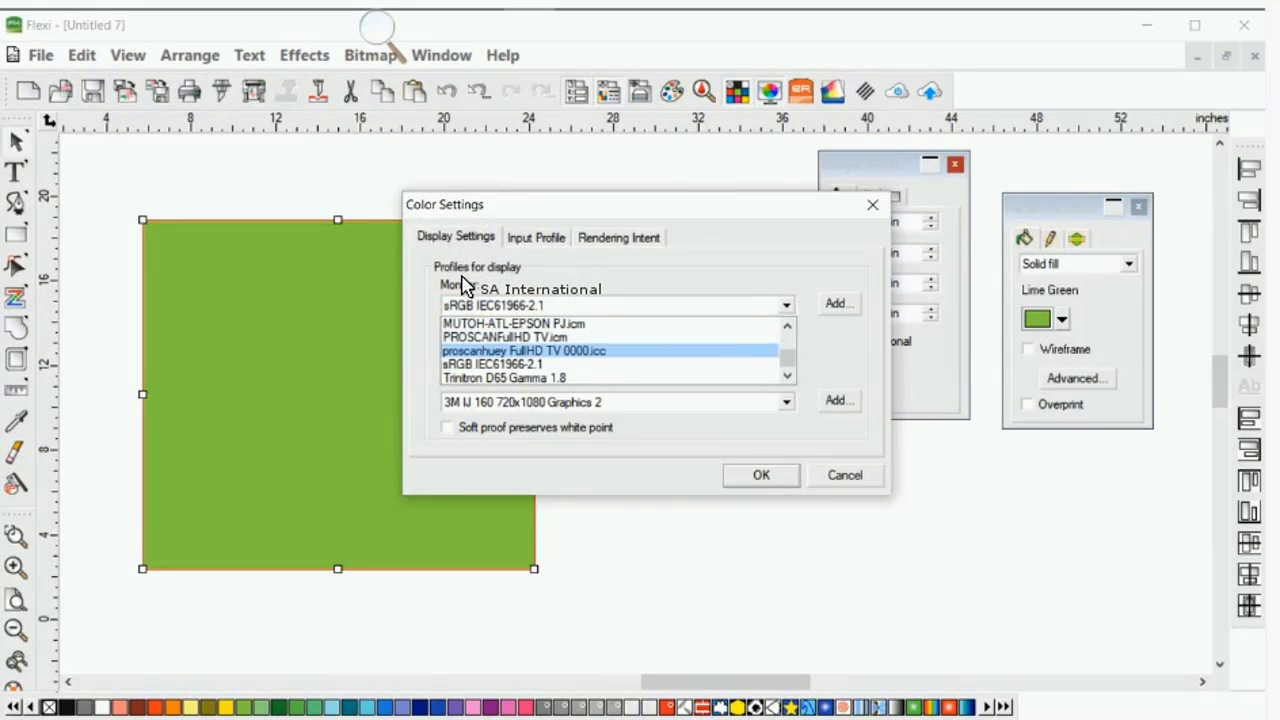
key("Up")
key("Up")
key("Up")
key("Up")
key("Up")
key("Up")
key("Up")
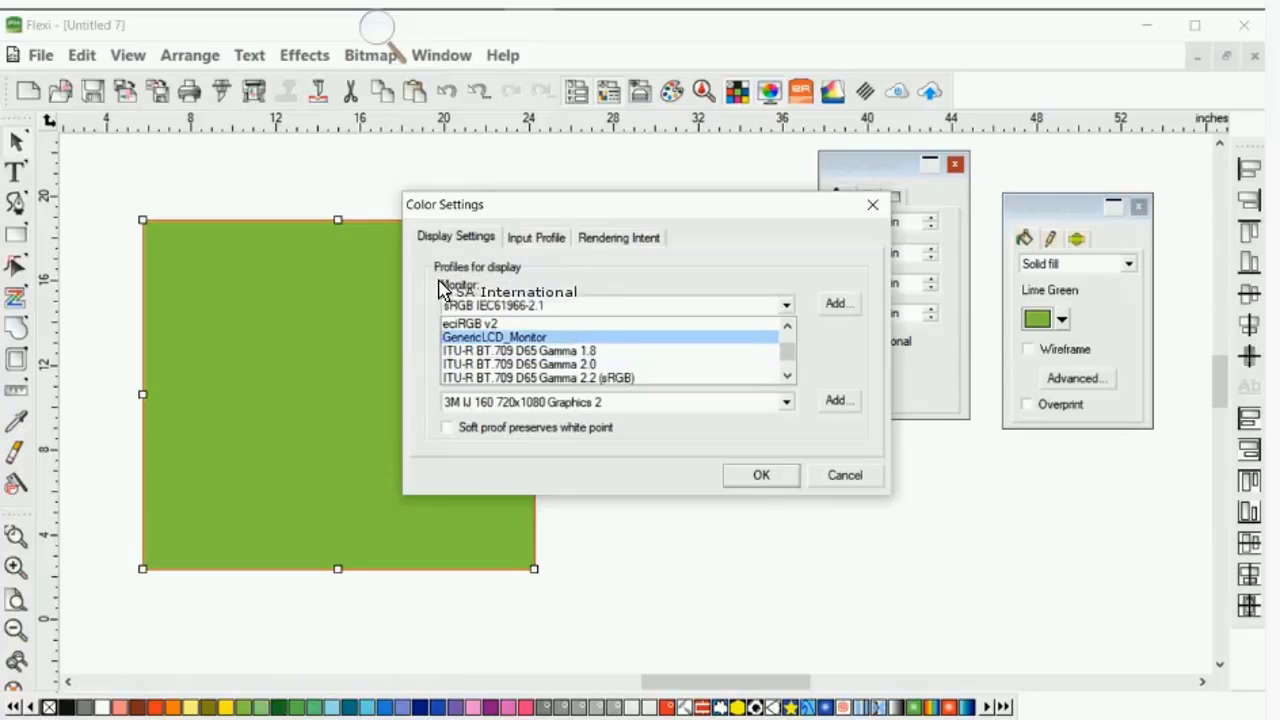
key("Return")
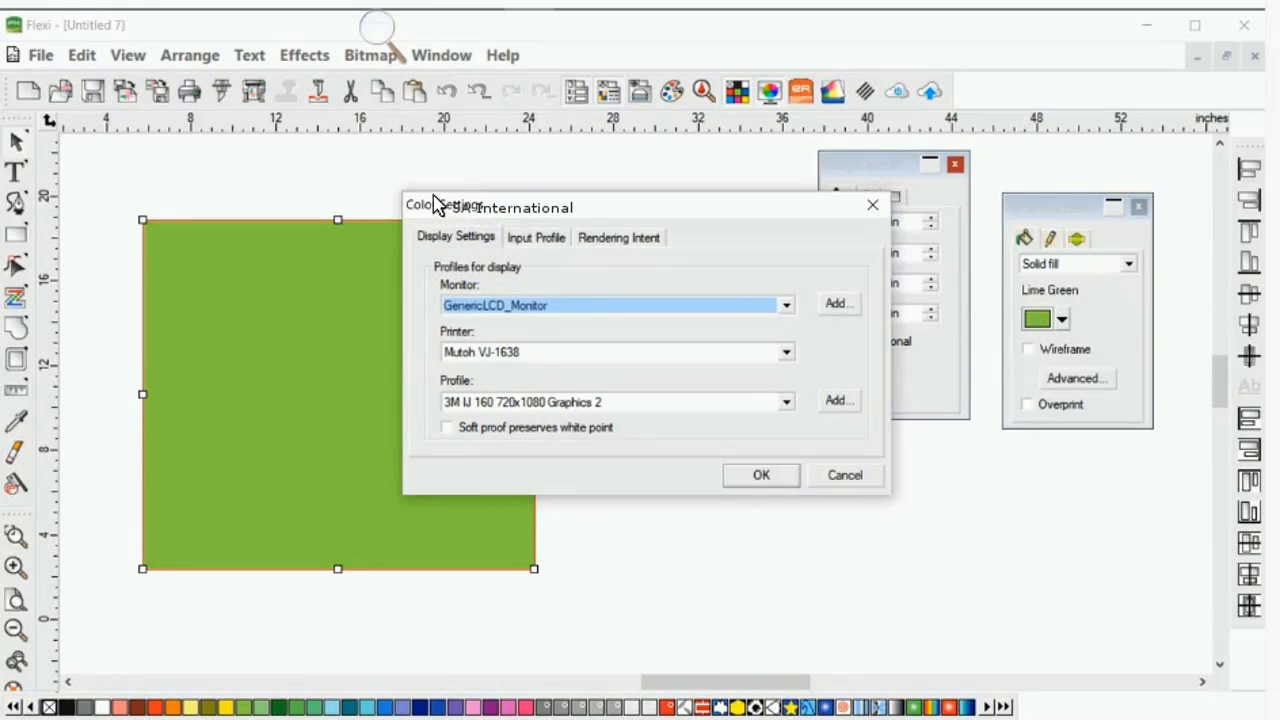
- Set the assumed RGB input source profile to GenericLCD_Monitor
key("ctrl+Tab")
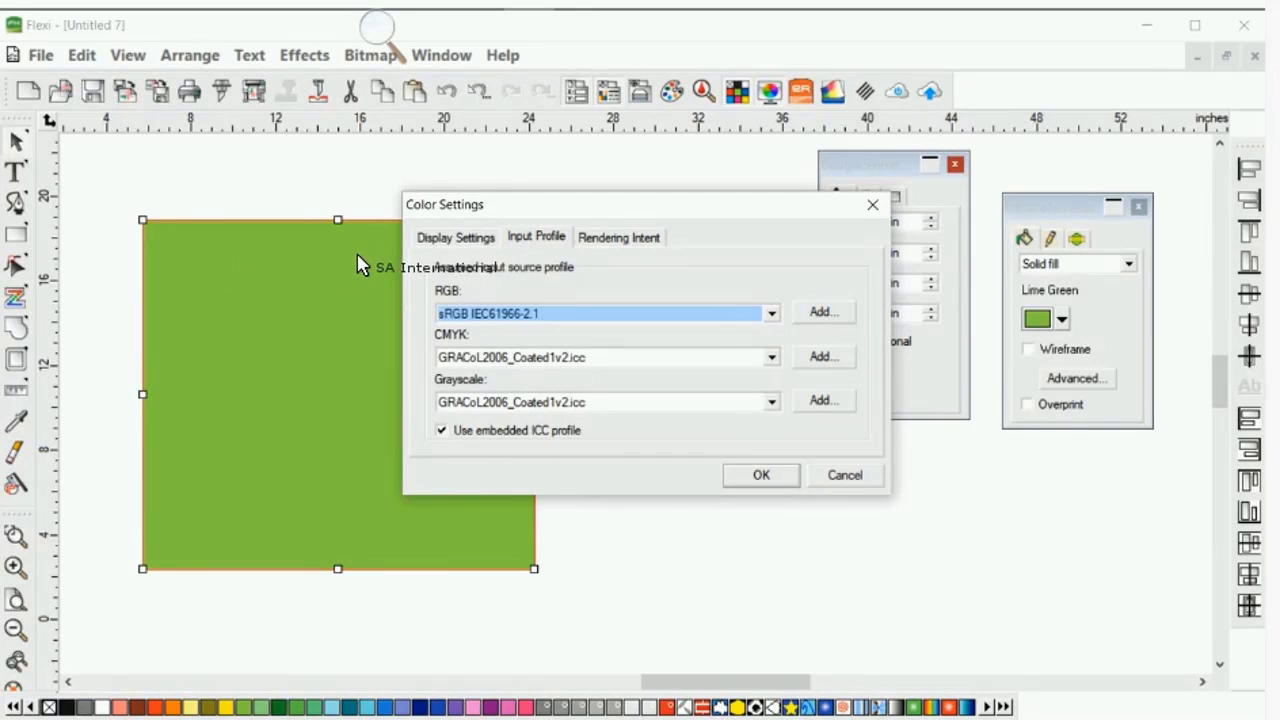
left_click(497, 314)
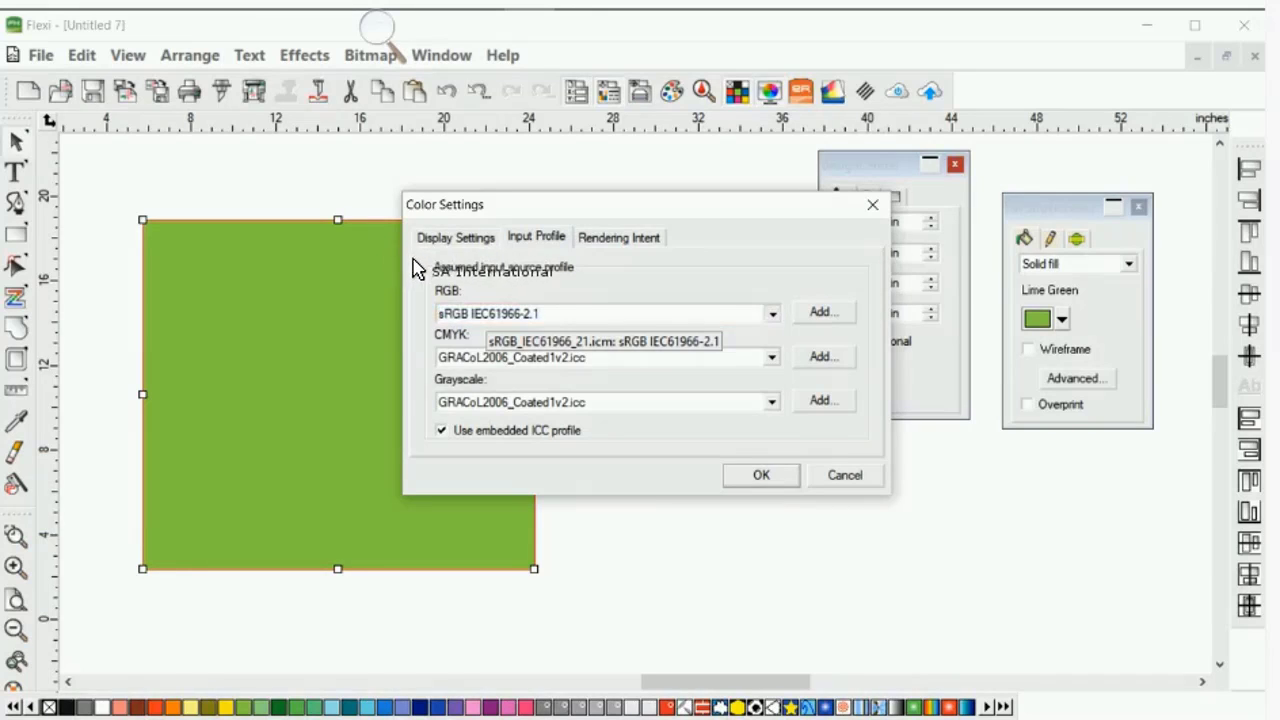
scroll(514, 333, "up", 1)
scroll(500, 353, "up", 1)
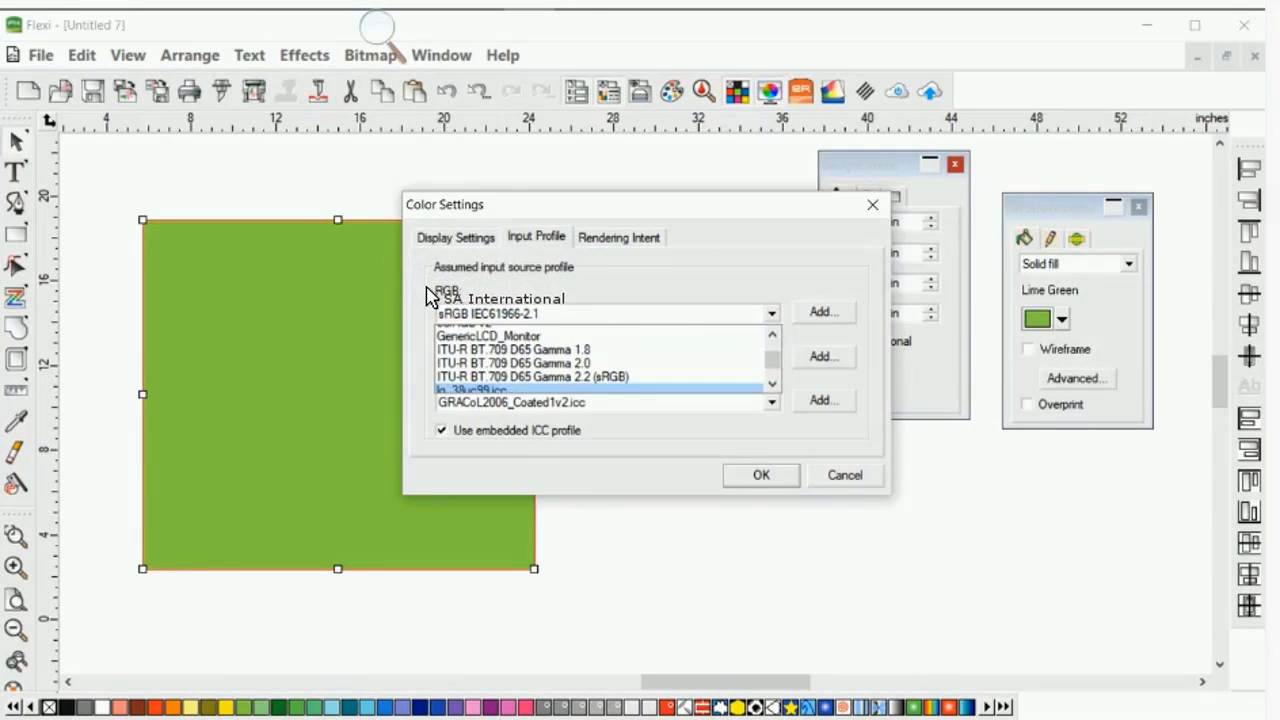
left_click(488, 345)
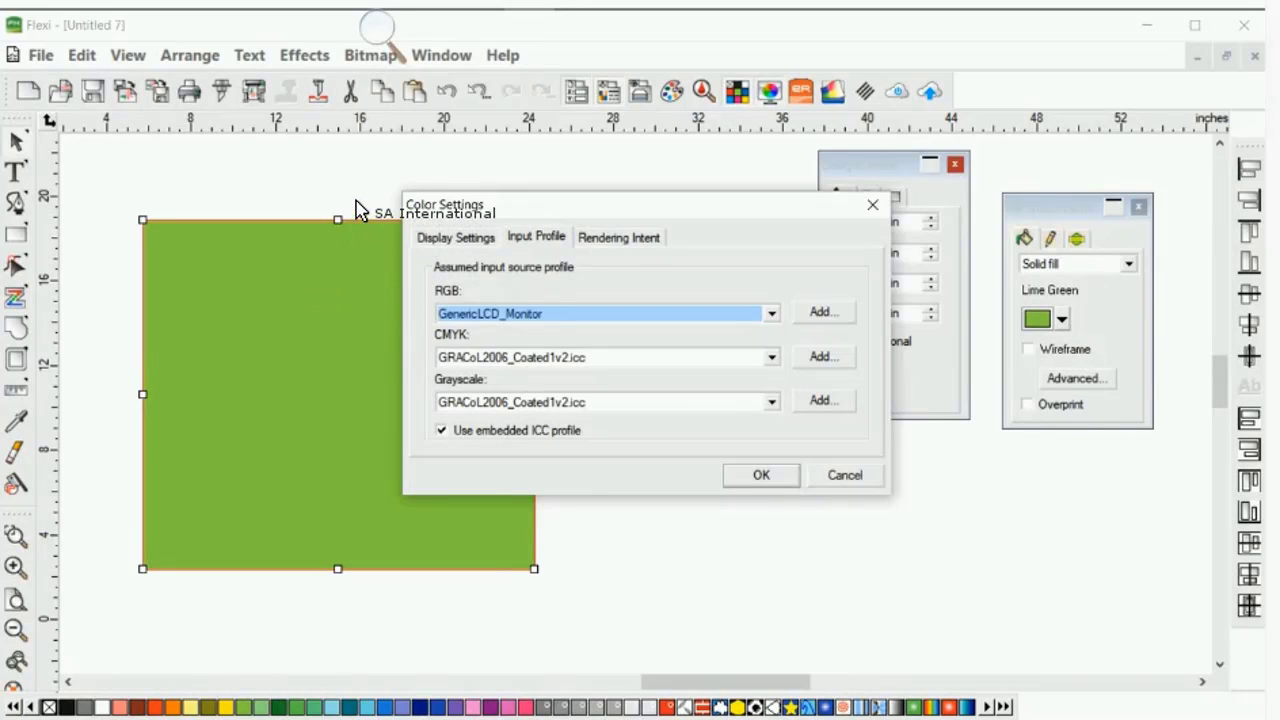
- Recheck the display and input profile selections and apply the color settings
left_click(422, 238)
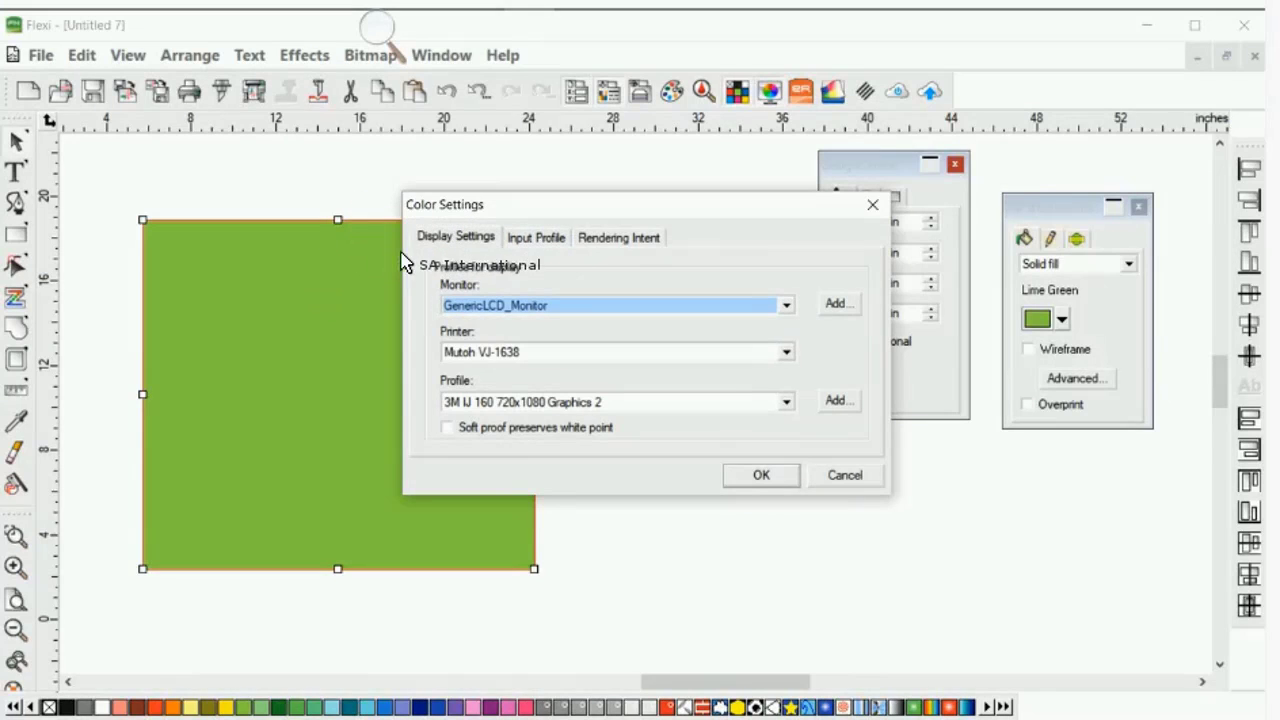
left_click_drag(420, 202, 463, 190)
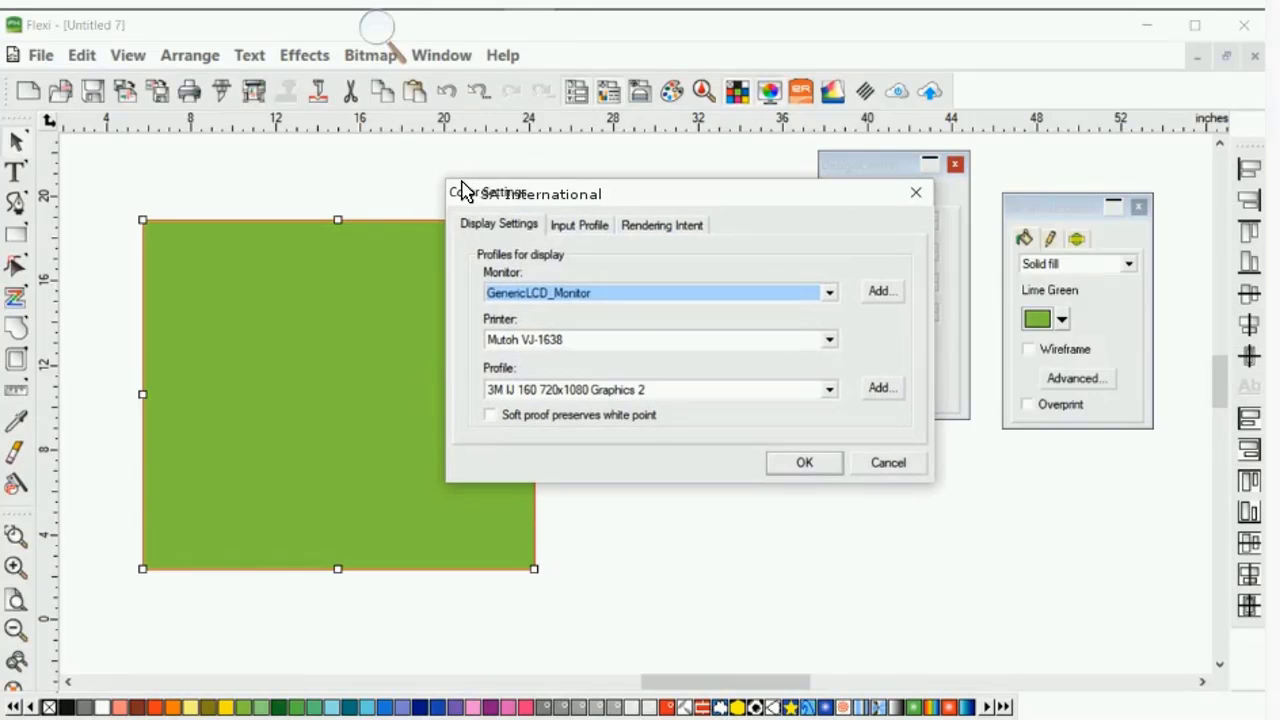
key("ctrl+Tab")
left_click(458, 230)
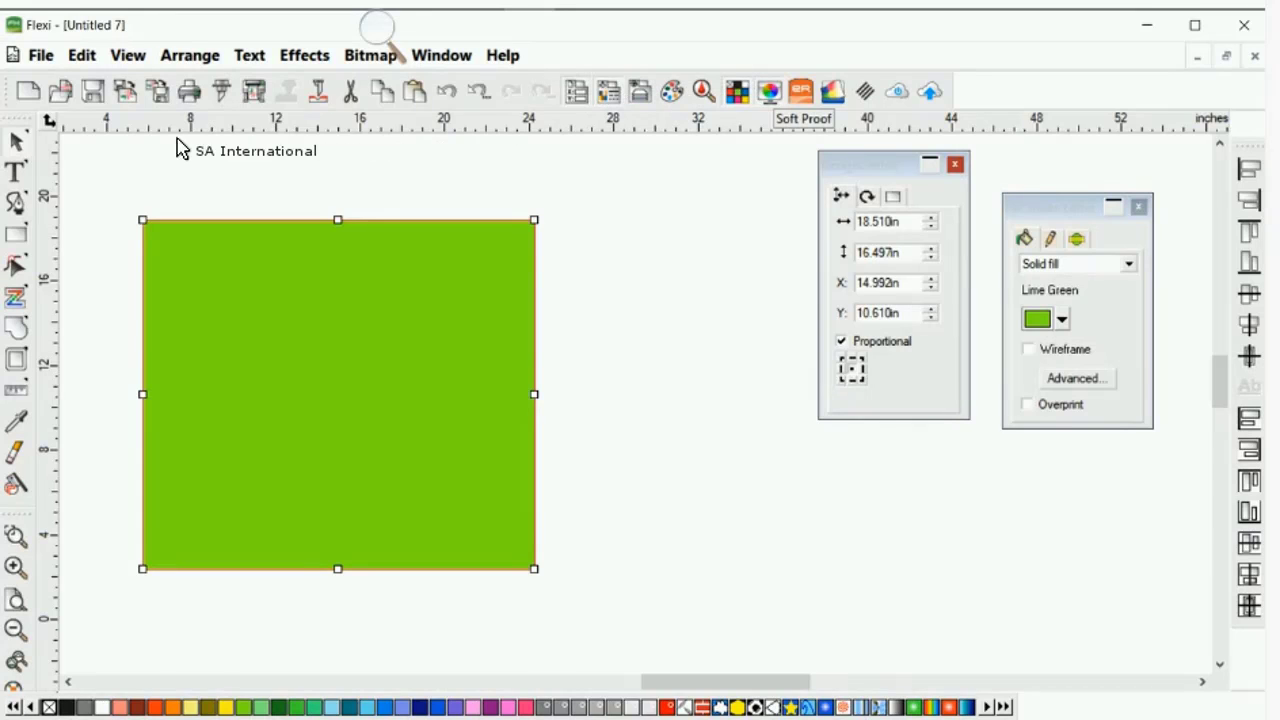
- Reopen the Color Settings, set the assumed RGB input profile to sRGB IEC61966-2.1 and apply it
left_click(80, 55)
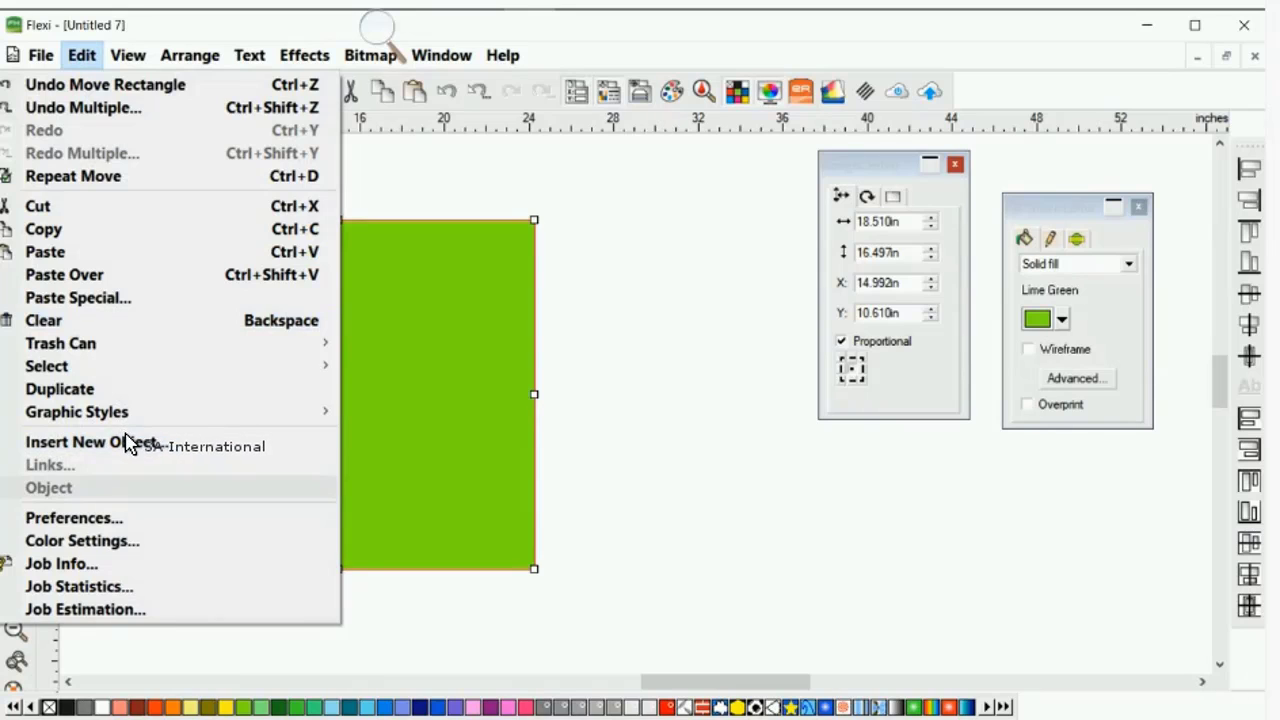
left_click(82, 540)
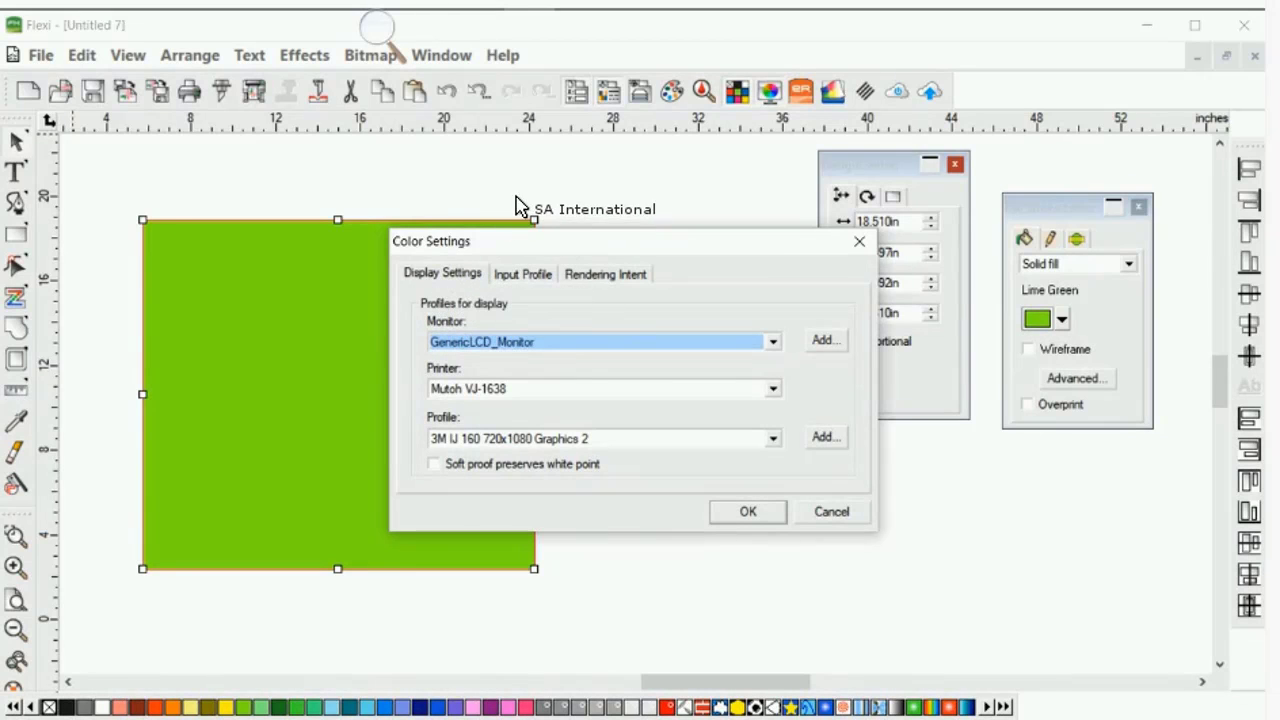
left_click_drag(528, 232, 470, 155)
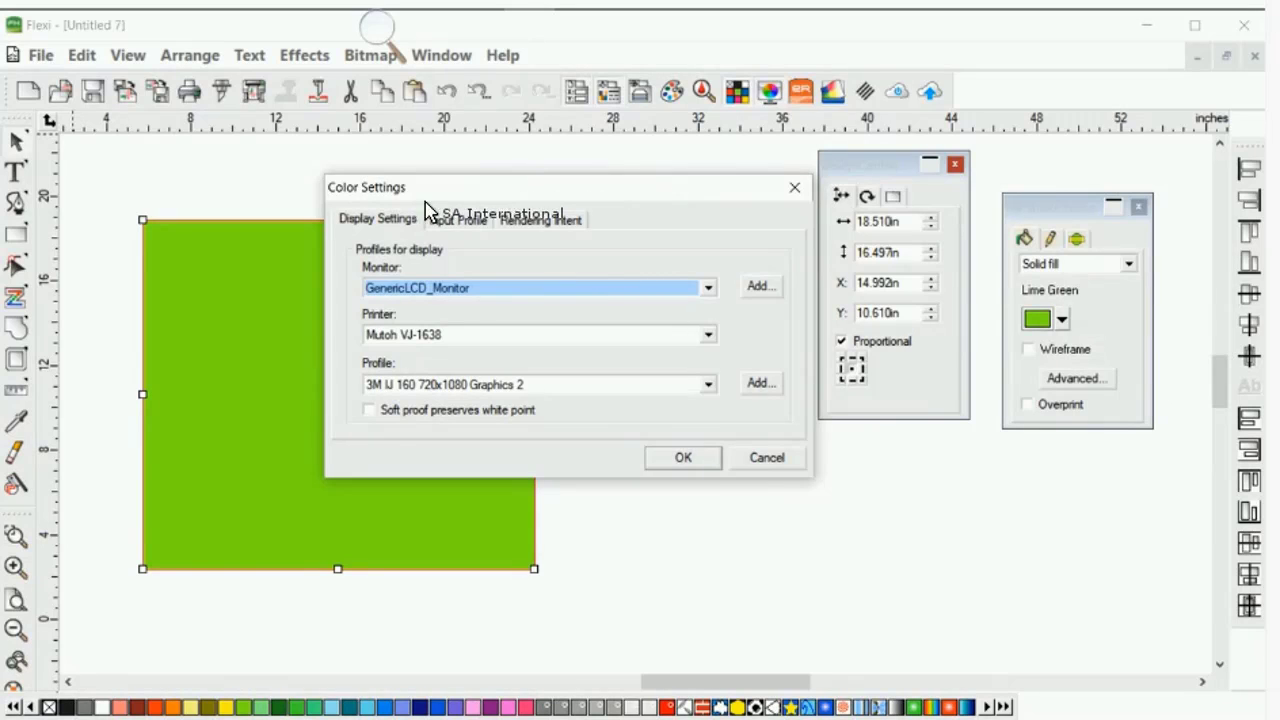
left_click(313, 241)
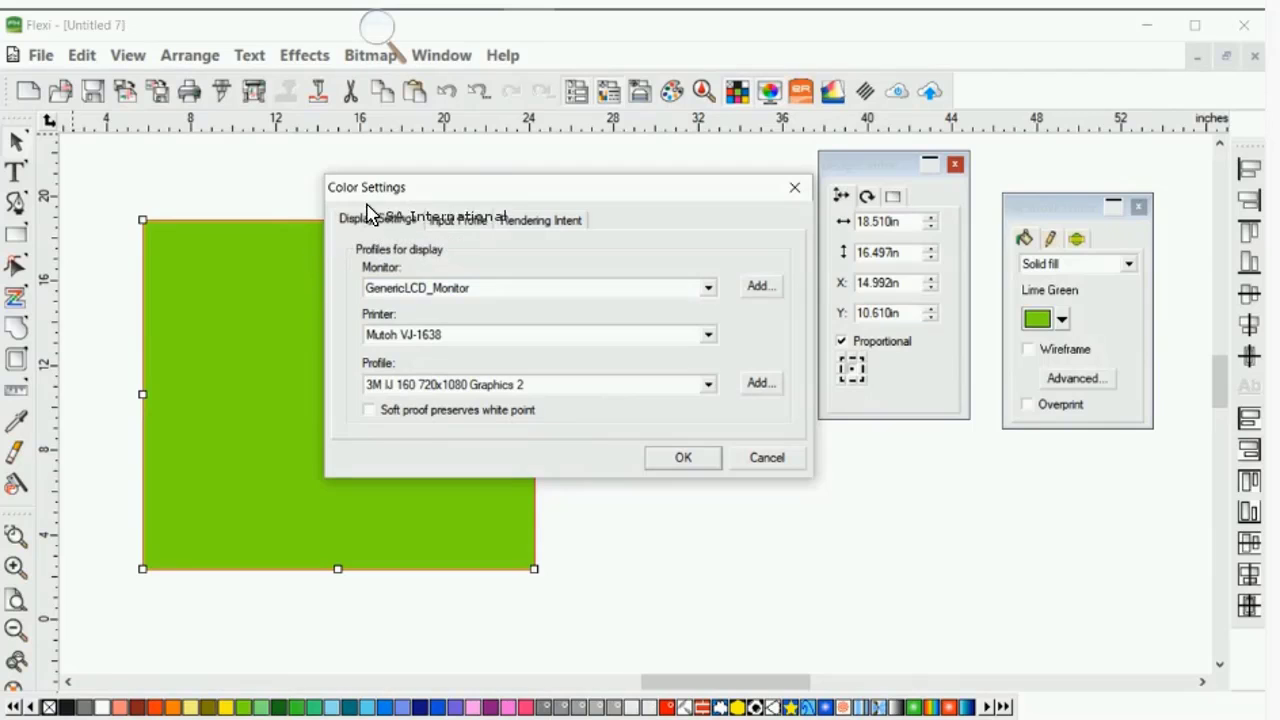
left_click(458, 219)
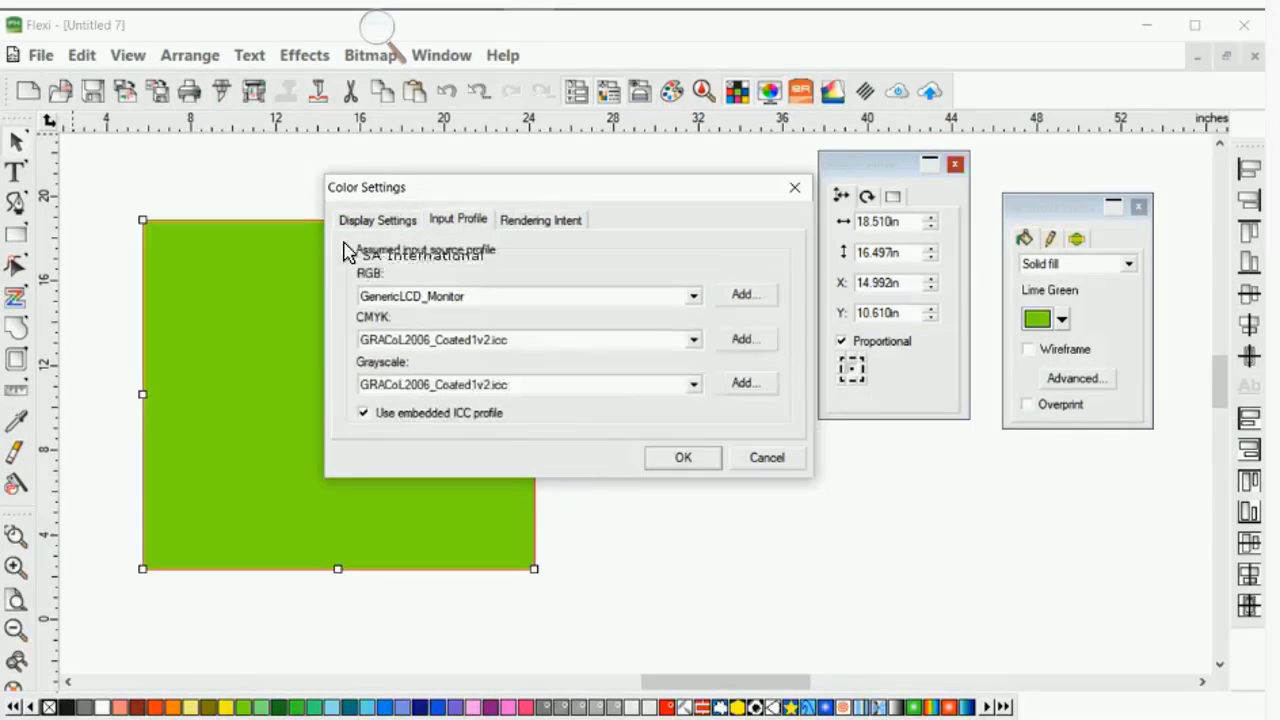
left_click(425, 296)
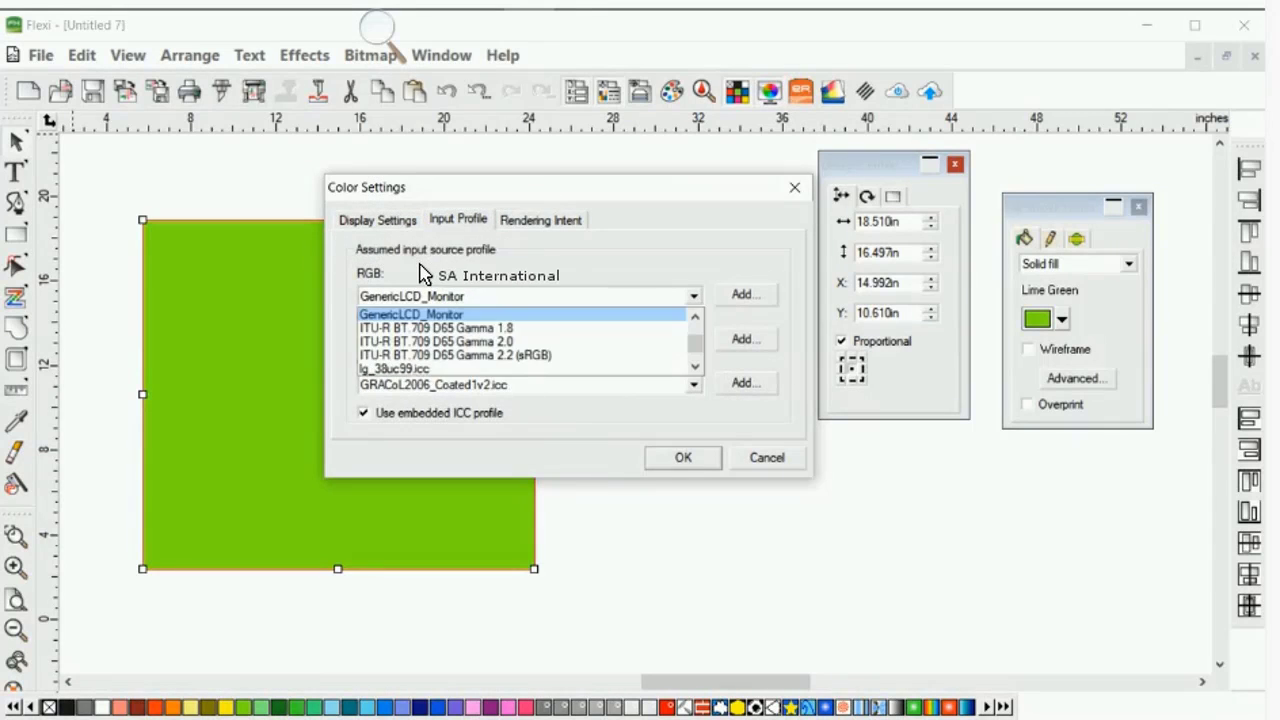
scroll(425, 283, "up", 4)
scroll(425, 283, "down", 4)
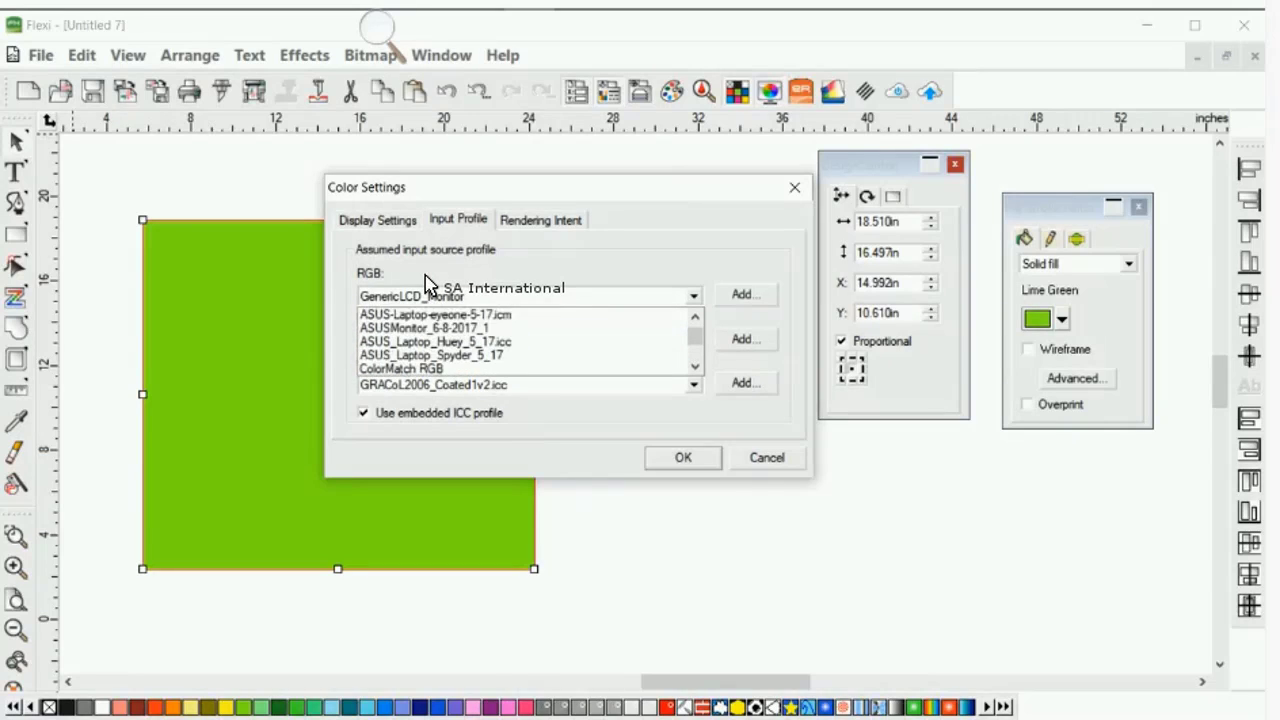
scroll(421, 283, "down", 2)
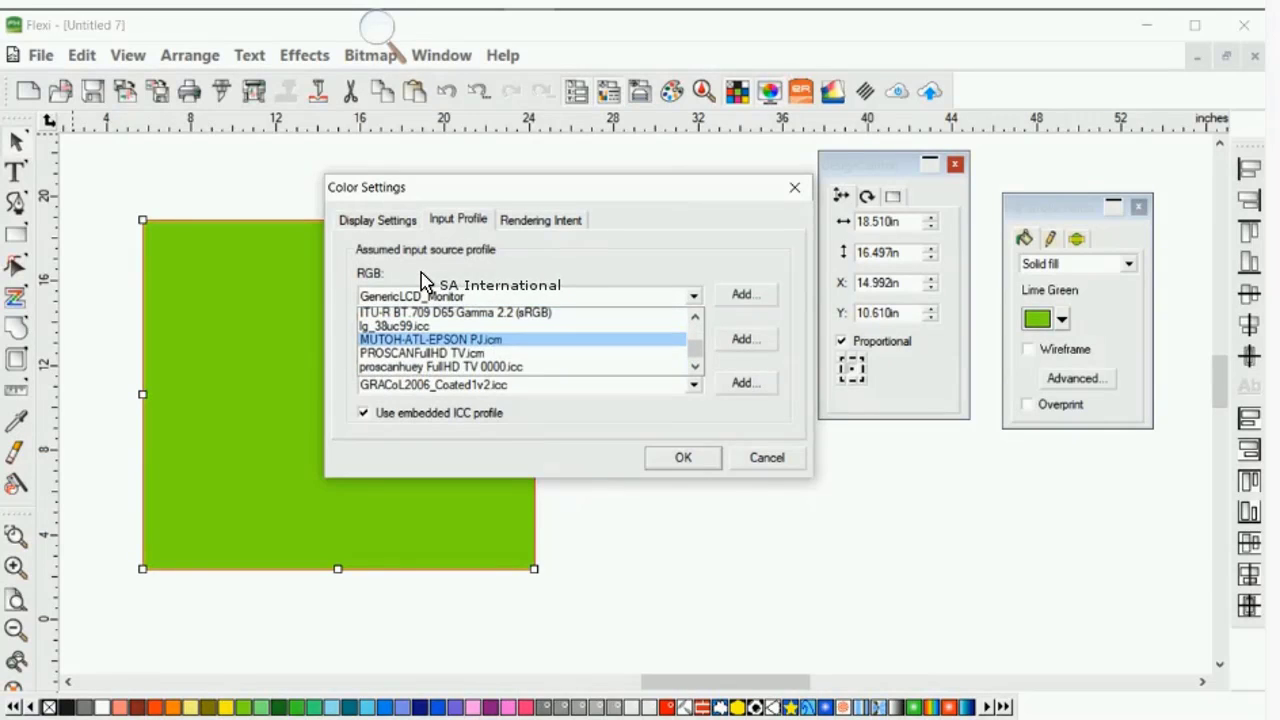
left_click(545, 358)
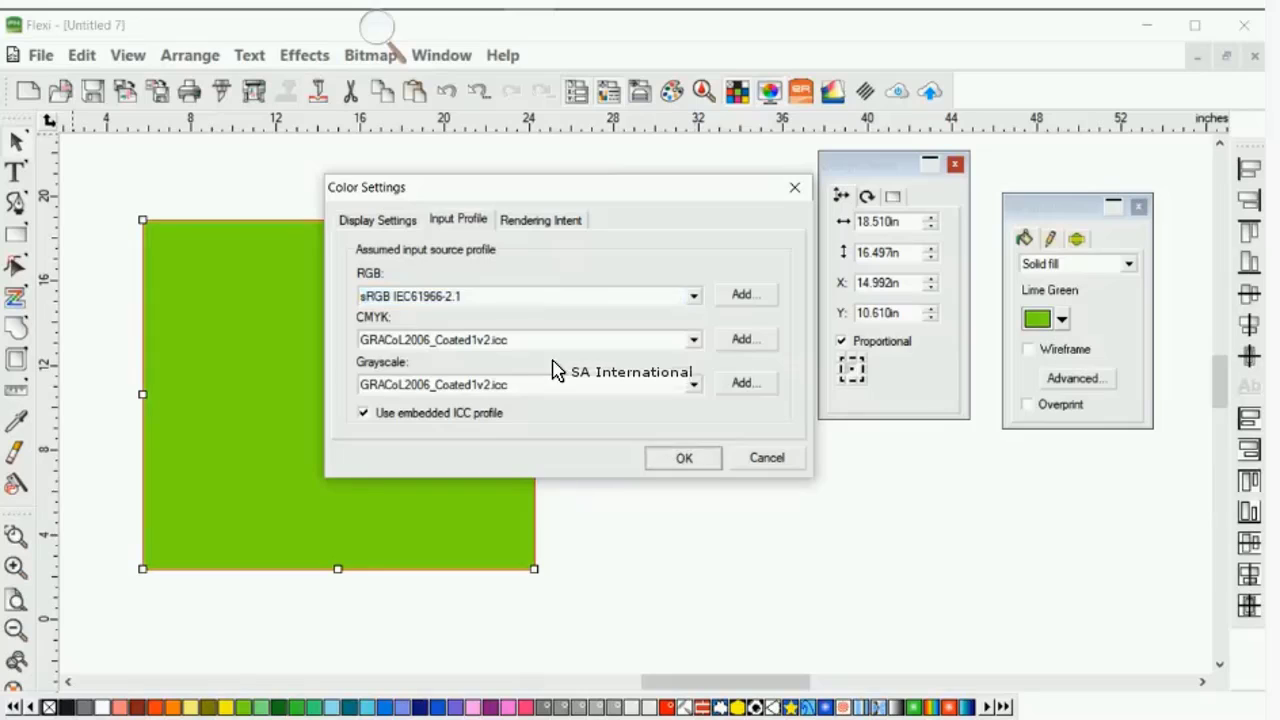
key("Return")
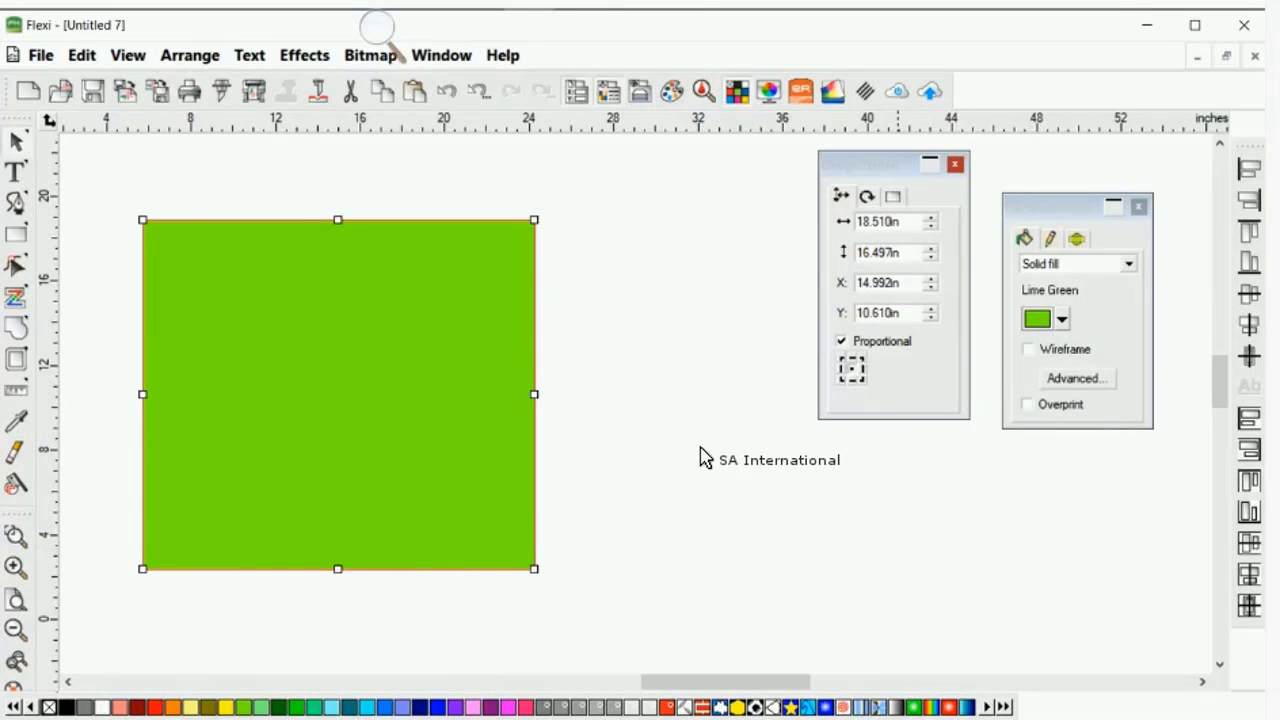
- Fill the rectangle with the horizontal rainbow gradient running from red to magenta
scroll(680, 440, "down", 2)
scroll(610, 400, "up", 2)
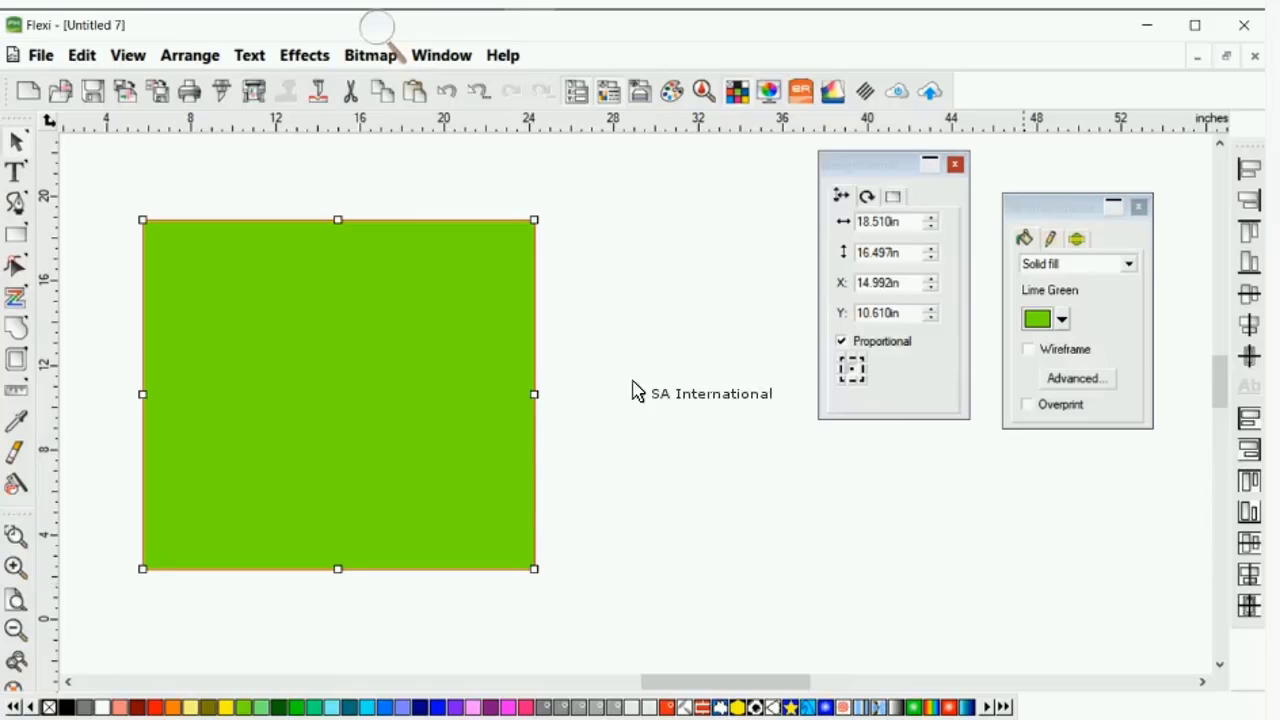
left_click(689, 343)
left_click(326, 267)
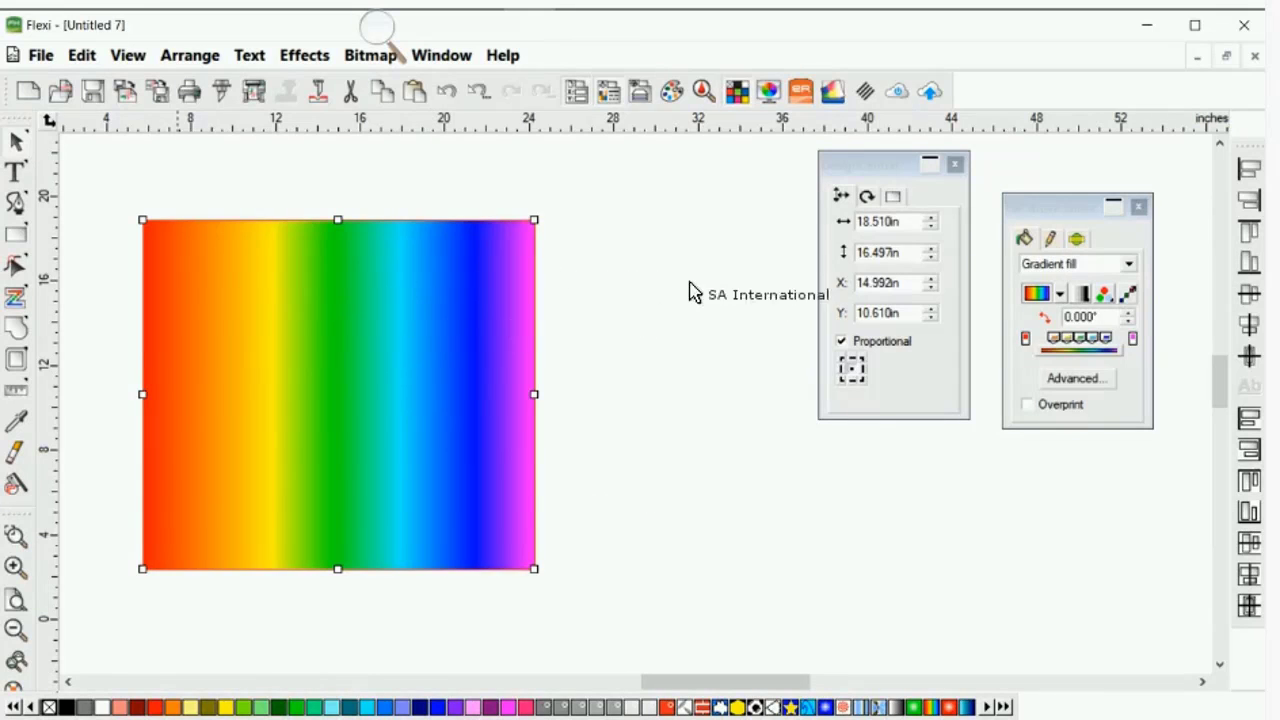
- Widen the rectangle rightward to about 44.8 in, reposition the Fill/Stroke Editor, and collapse DesignCentral and park it above the rectangle's left end
left_click_drag(1060, 205, 627, 183)
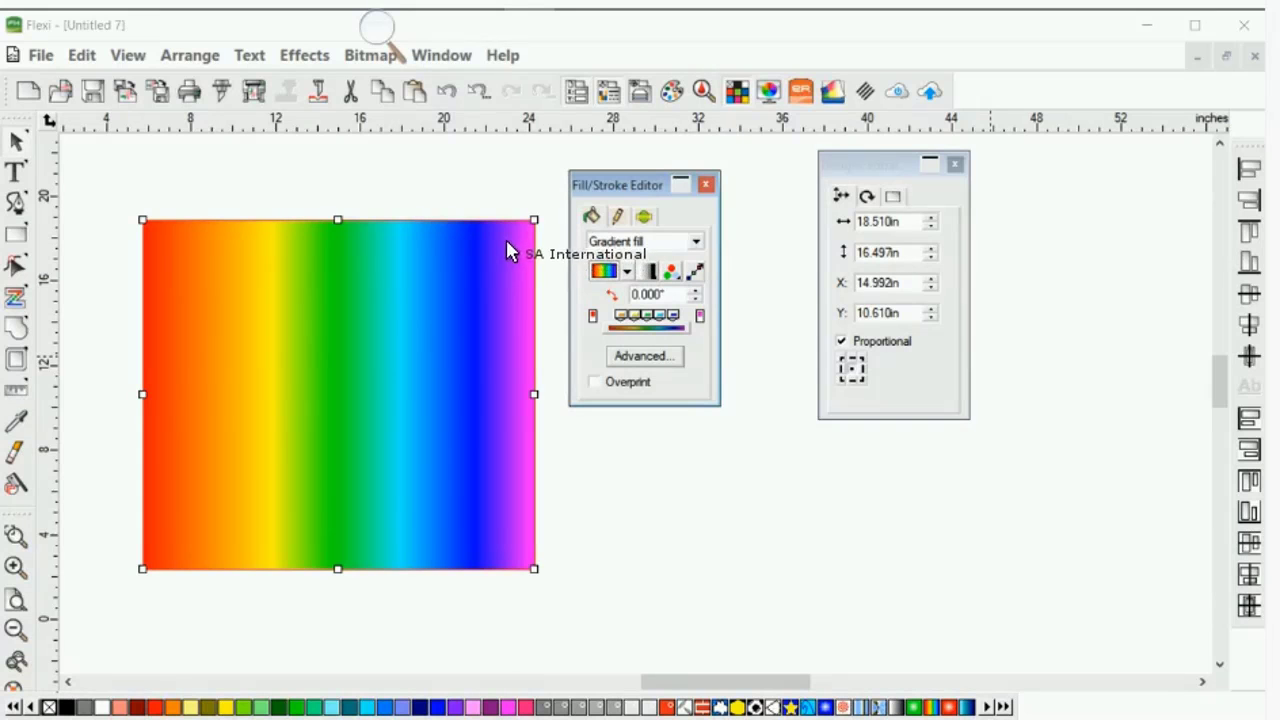
mouse_move(620, 185)
left_mouse_down()
mouse_move(694, 284)
mouse_move(728, 432)
left_mouse_up()
left_click_drag(534, 394, 1090, 394)
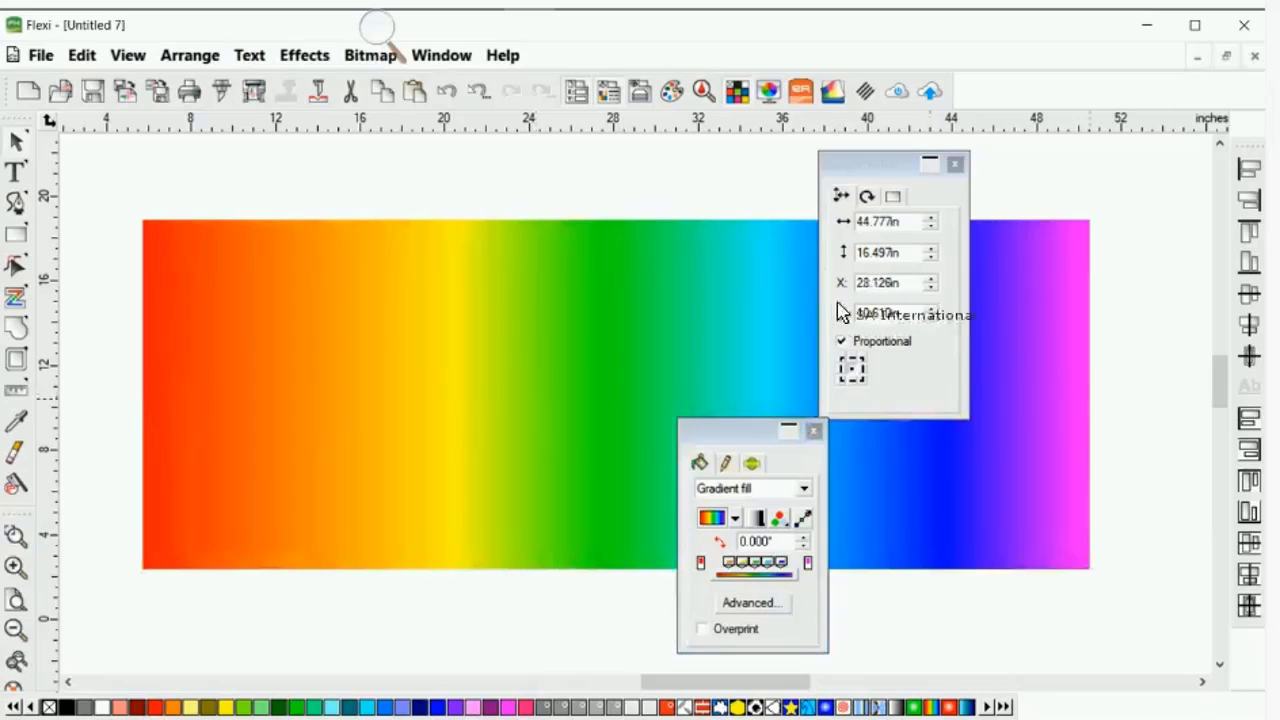
left_click(930, 164)
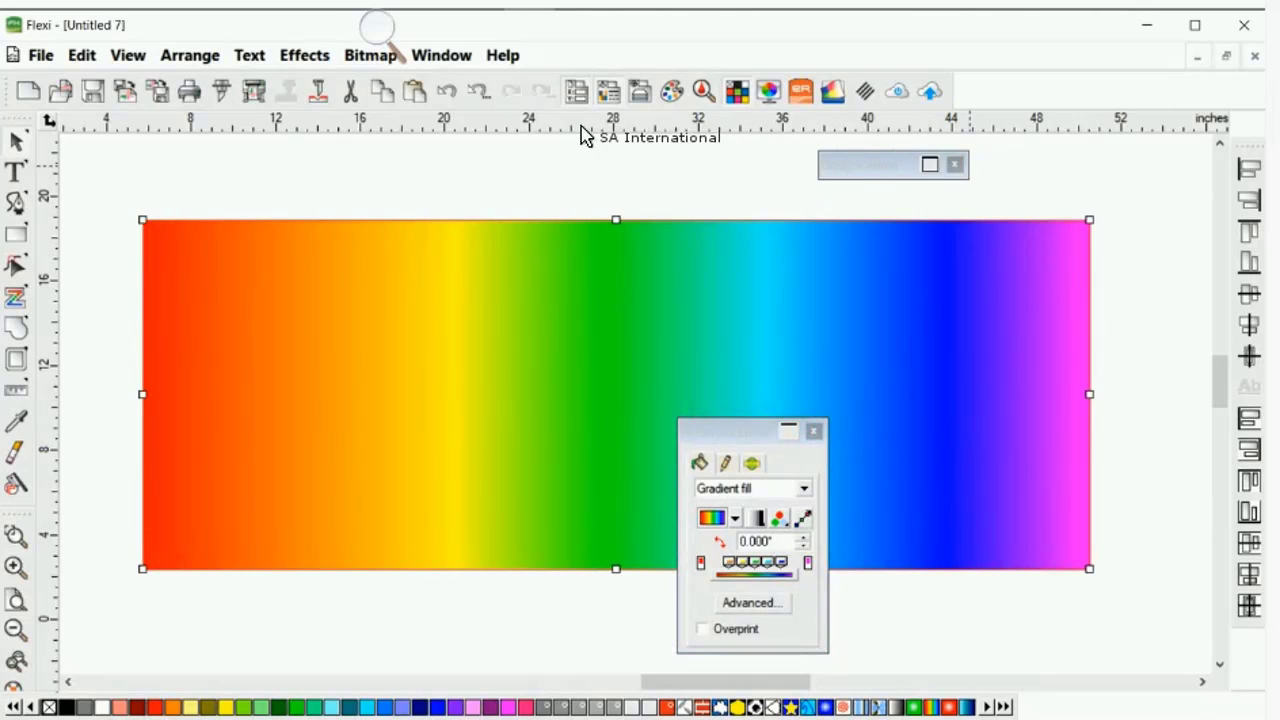
left_click_drag(872, 165, 165, 173)
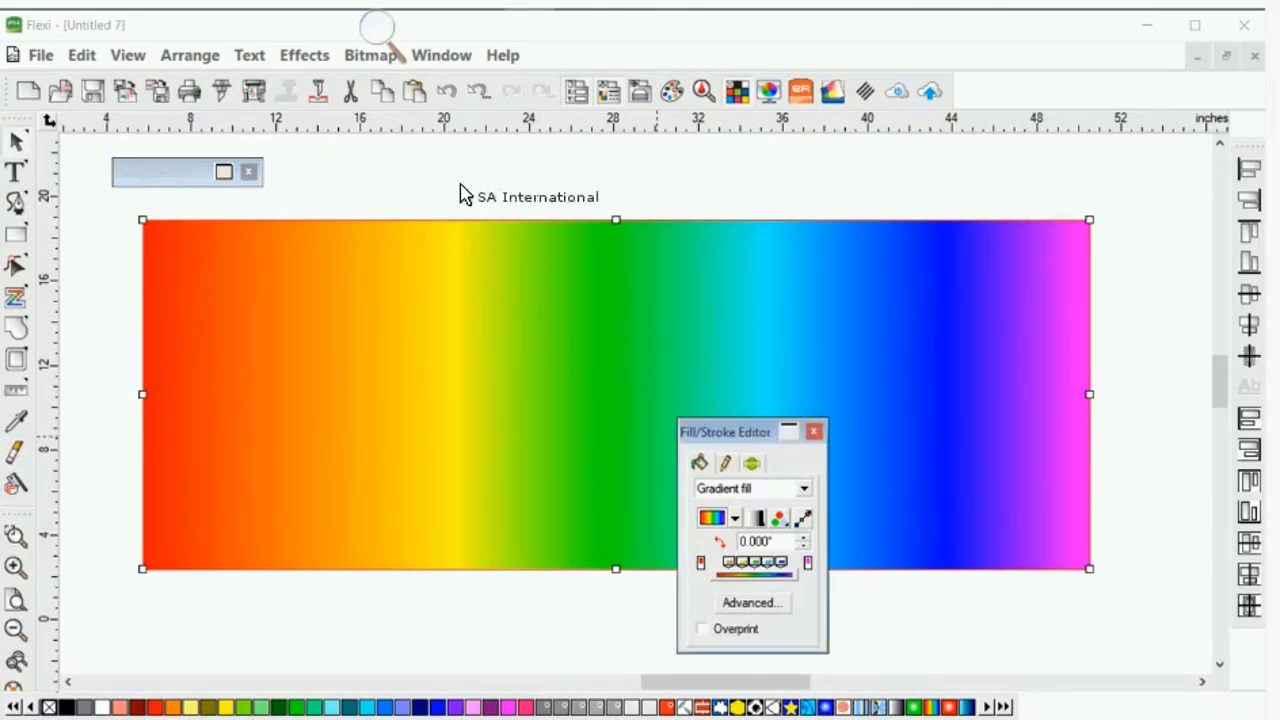
- Move the Fill/Stroke Editor above the rectangle's middle, edit the gradient on the object, and shift its orange stop to about 16 in and green stop to about 29.5 in
left_click_drag(740, 431, 536, 162)
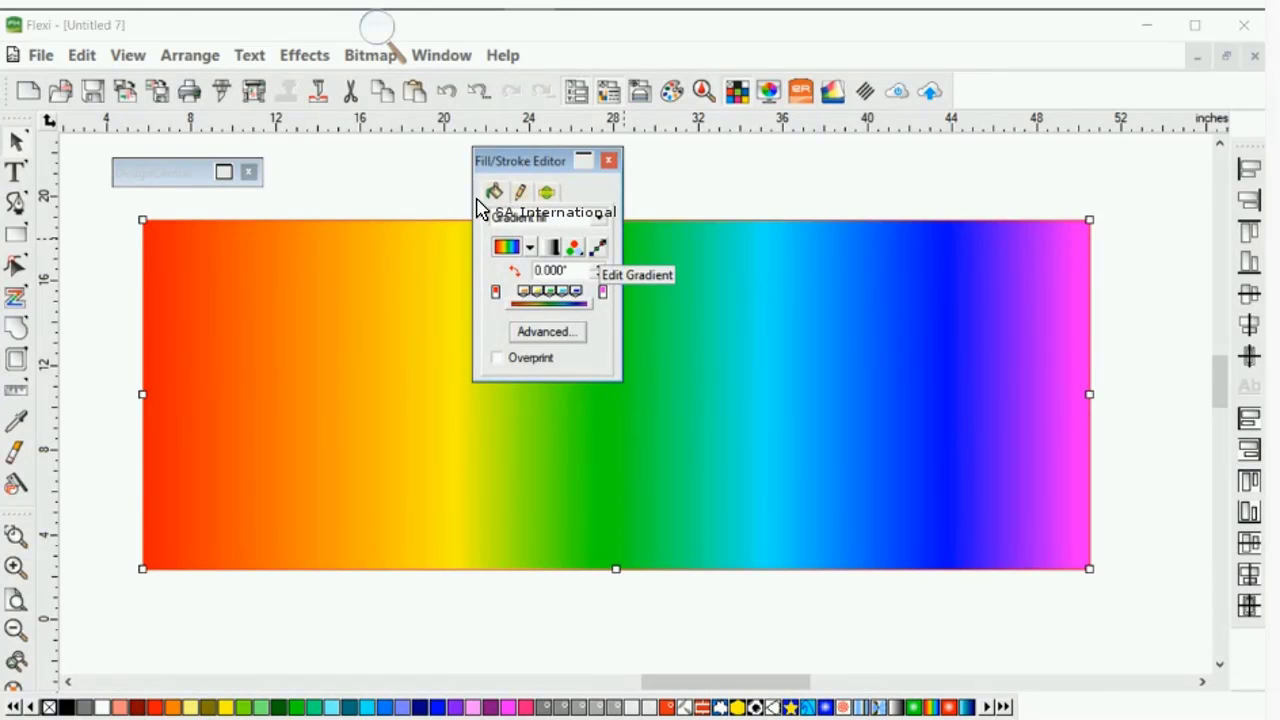
left_click(597, 246)
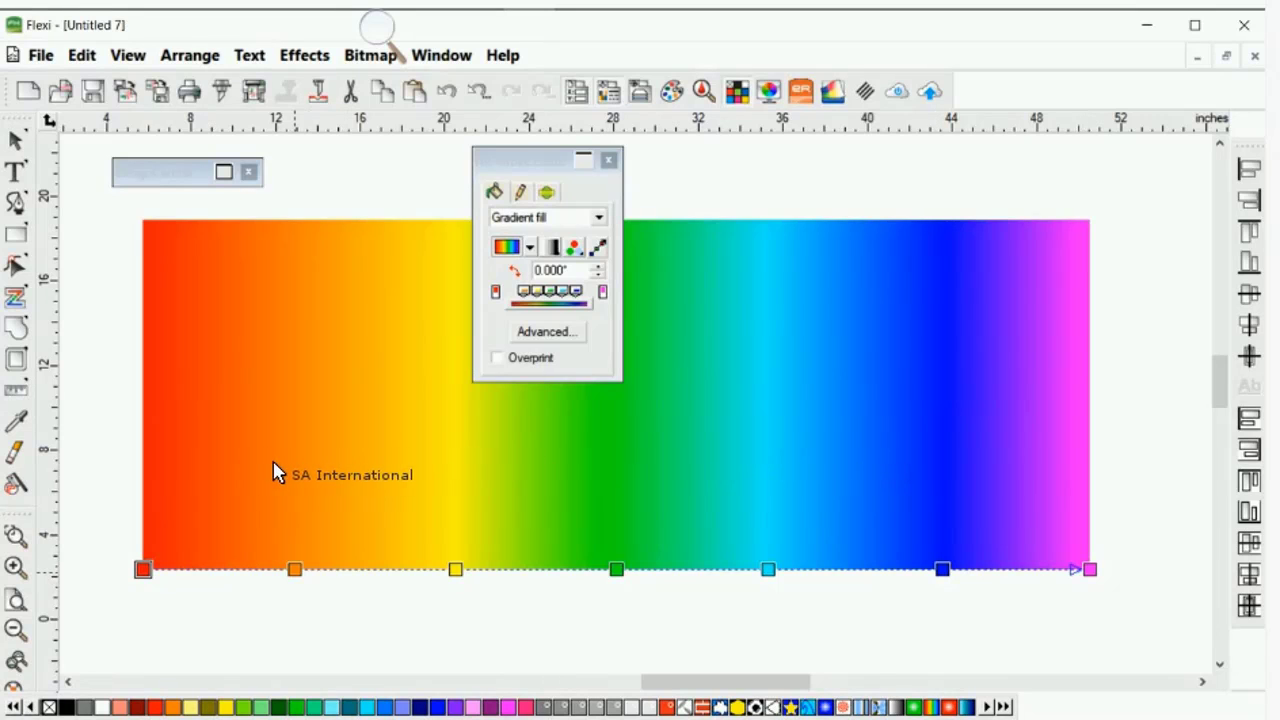
left_click_drag(295, 569, 357, 569)
left_click_drag(617, 569, 648, 569)
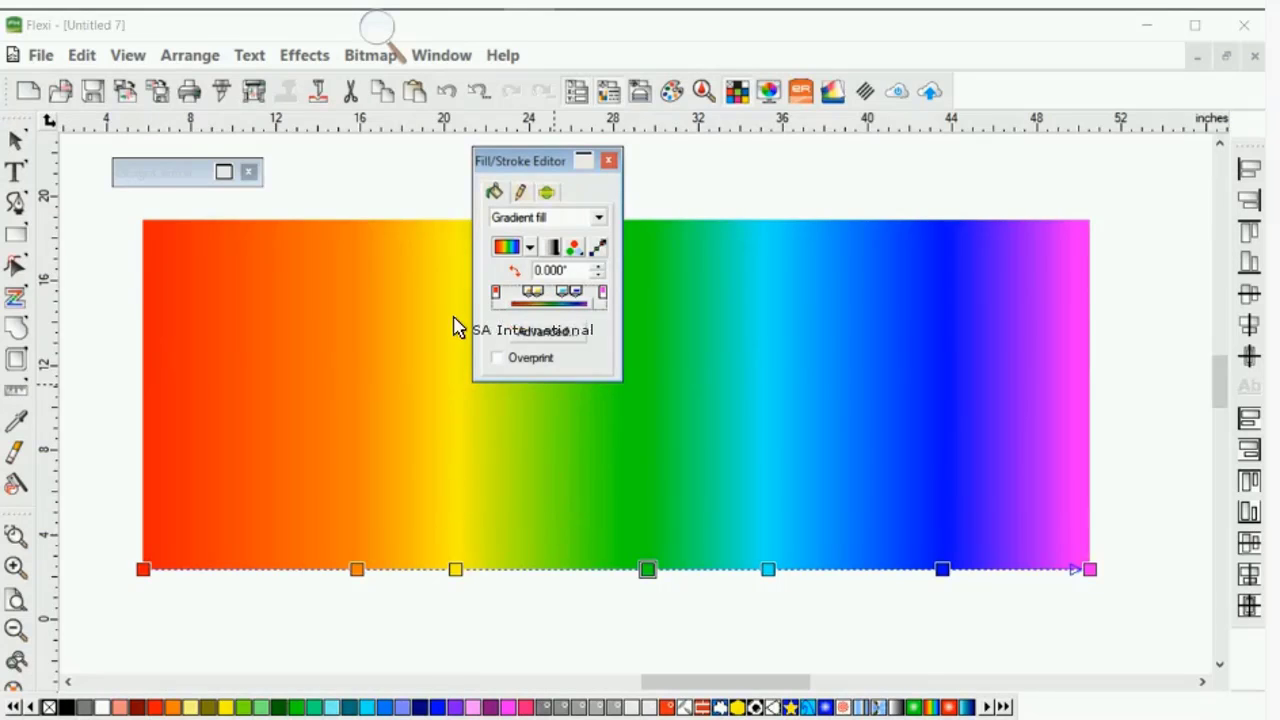
- Delete the gradient's green and cyan color stops and add a pink stop between yellow and blue, at about 32 in on the ruler
key("Delete")
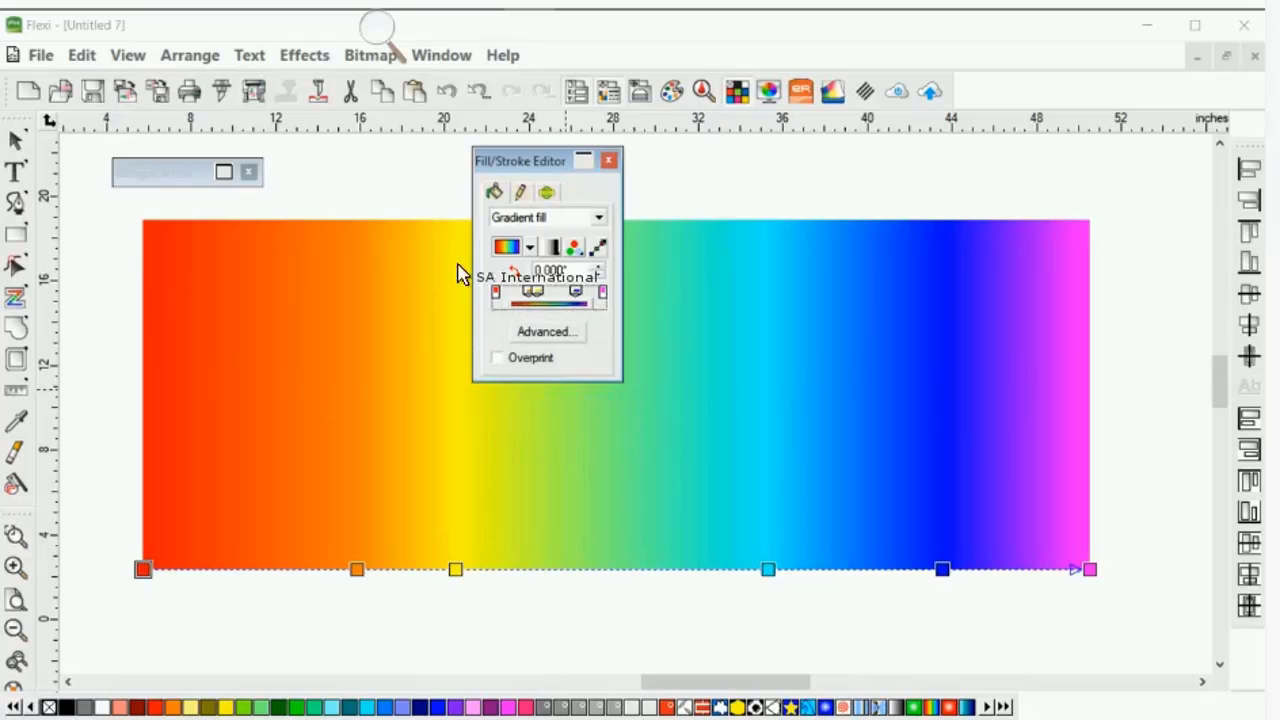
key("Delete")
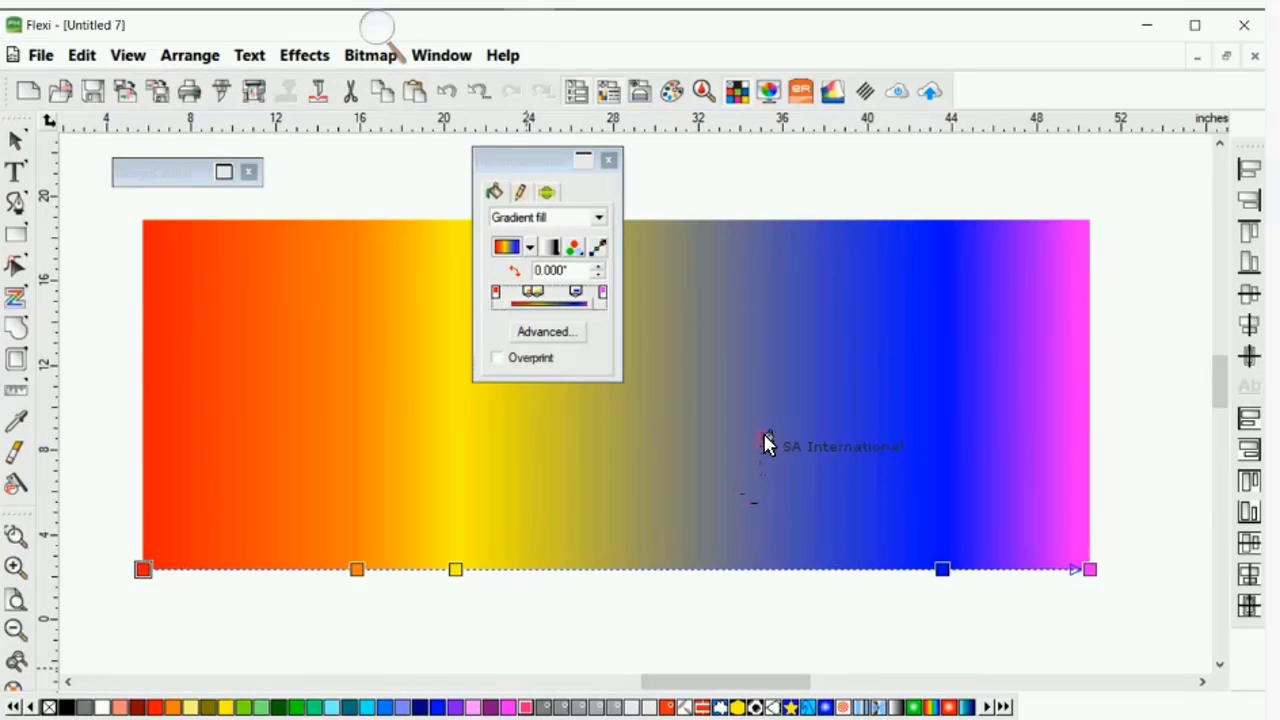
left_click_drag(765, 459, 562, 471)
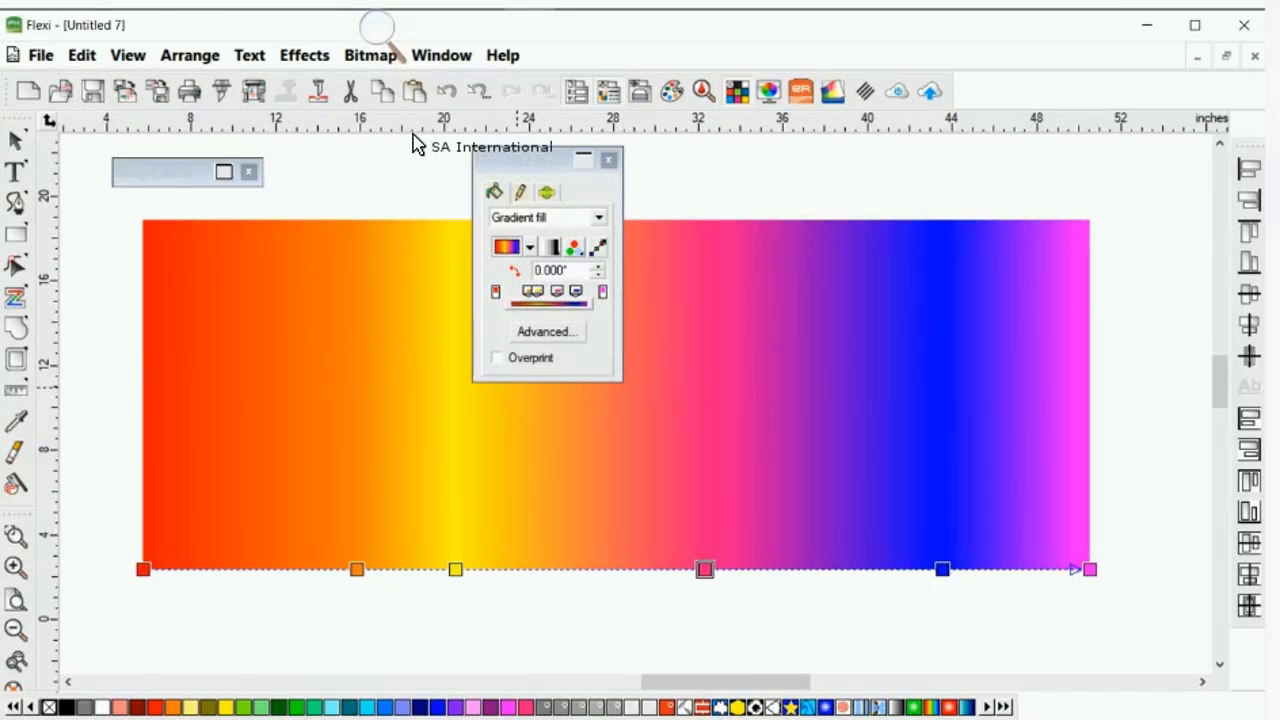
left_click(477, 206)
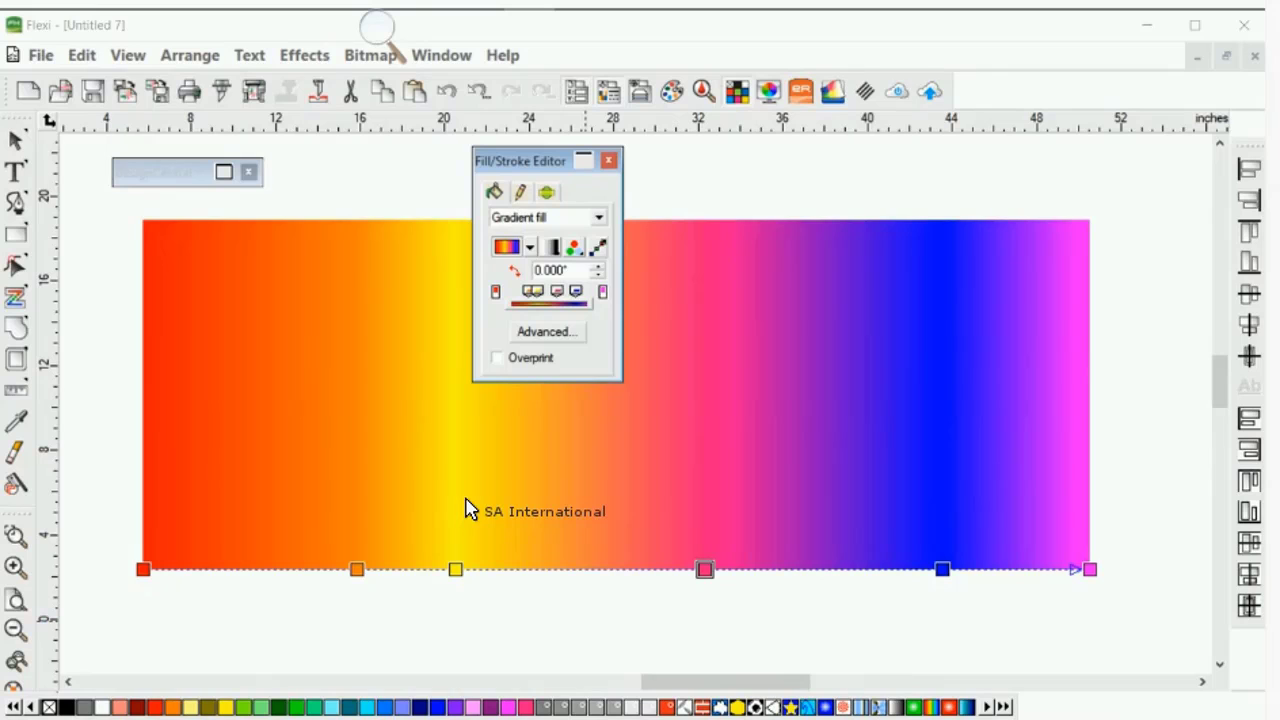
- Switch to the PowerPoint slide show and go to the Flexi for New Users slide
mouse_move(489, 16)
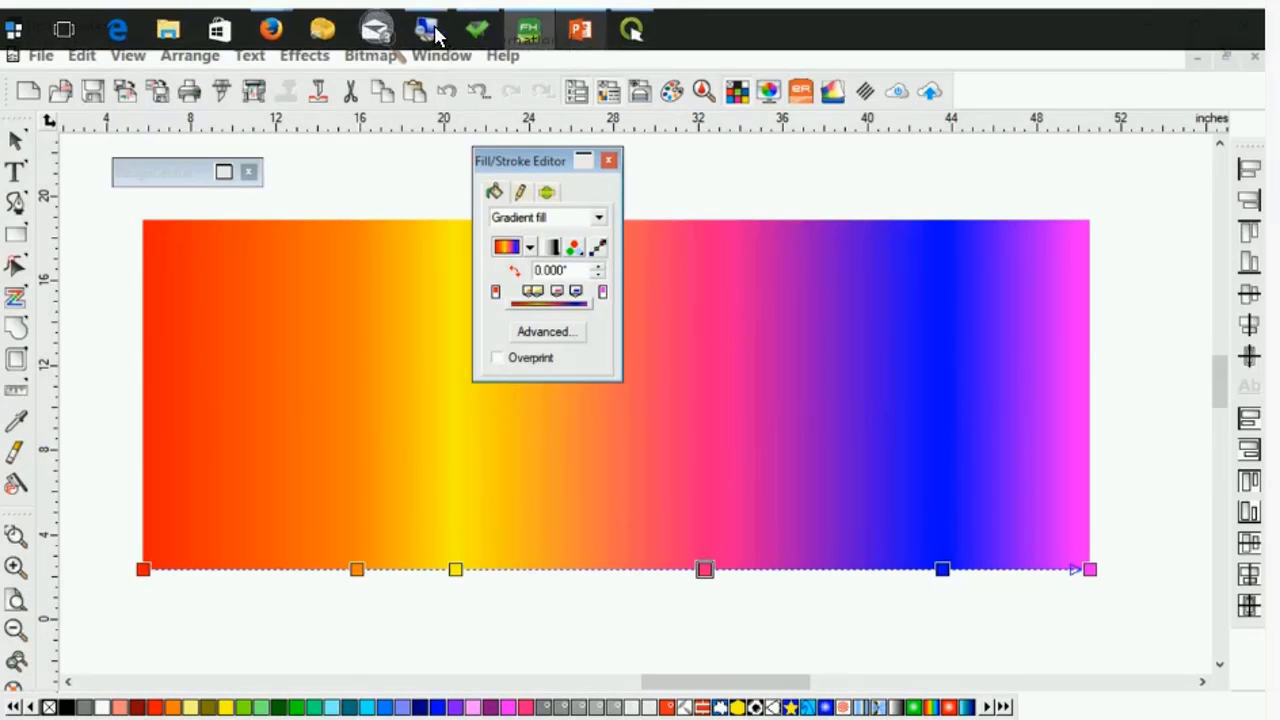
left_click(580, 29)
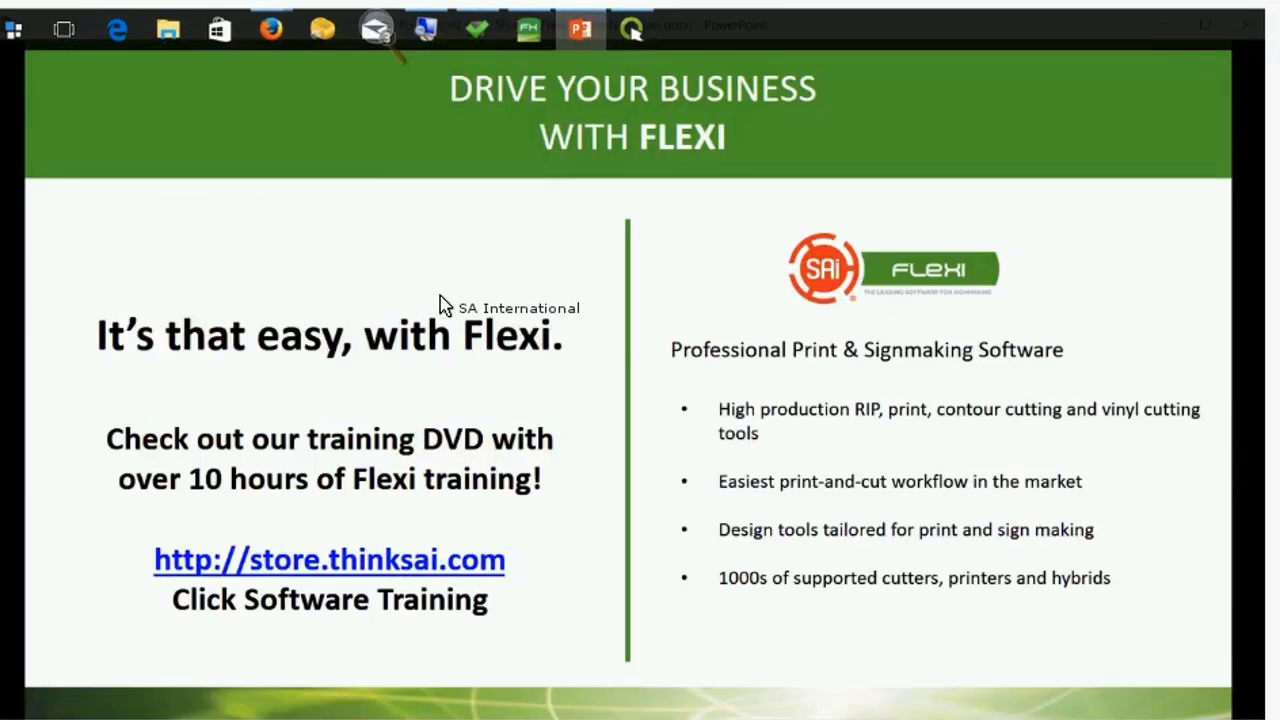
left_click(545, 443)
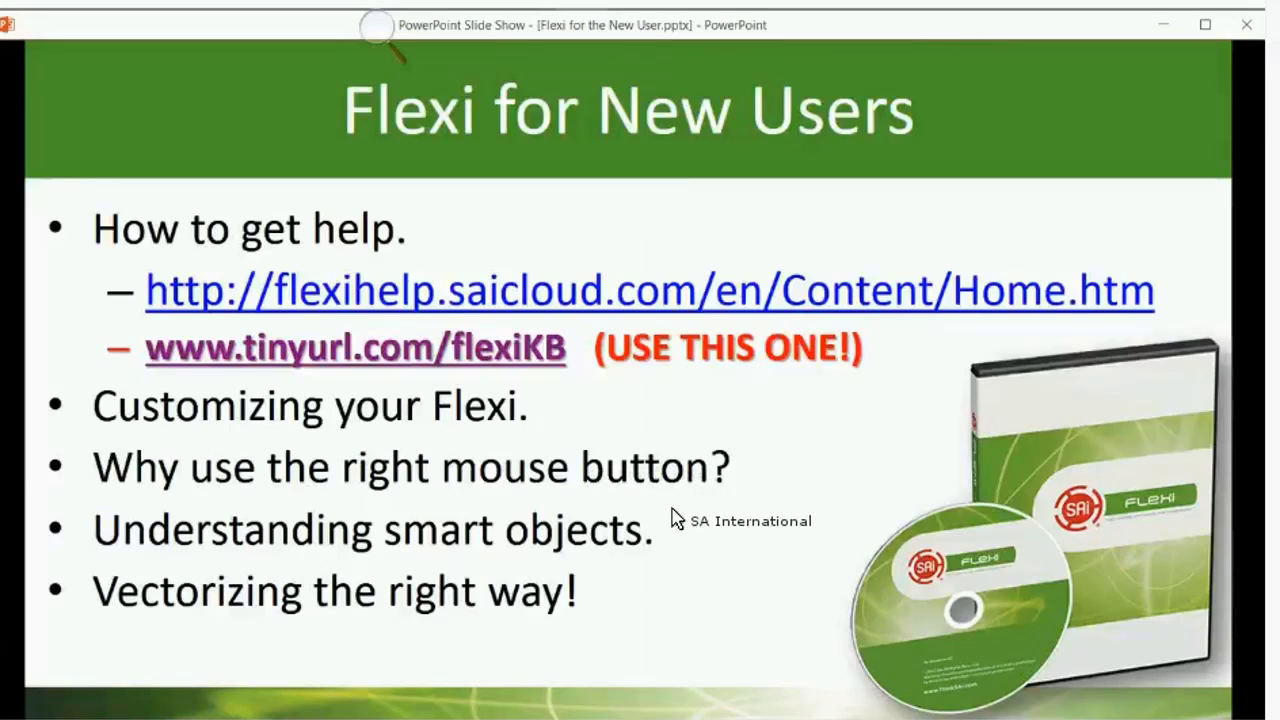